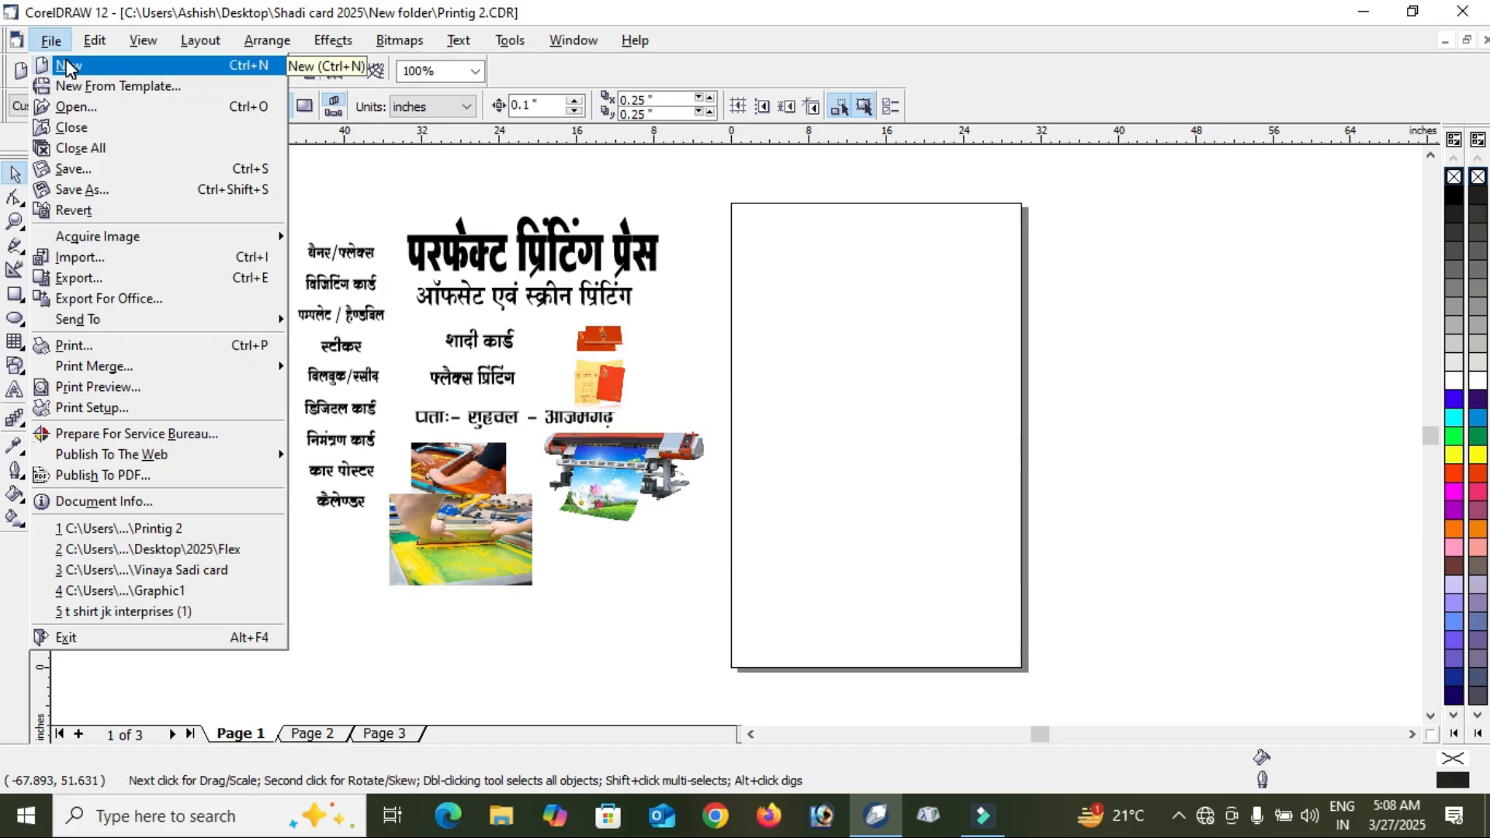
Create a new blank document and place its window so the open Printig 2 document stays visible behind it.
left_click(69, 68)
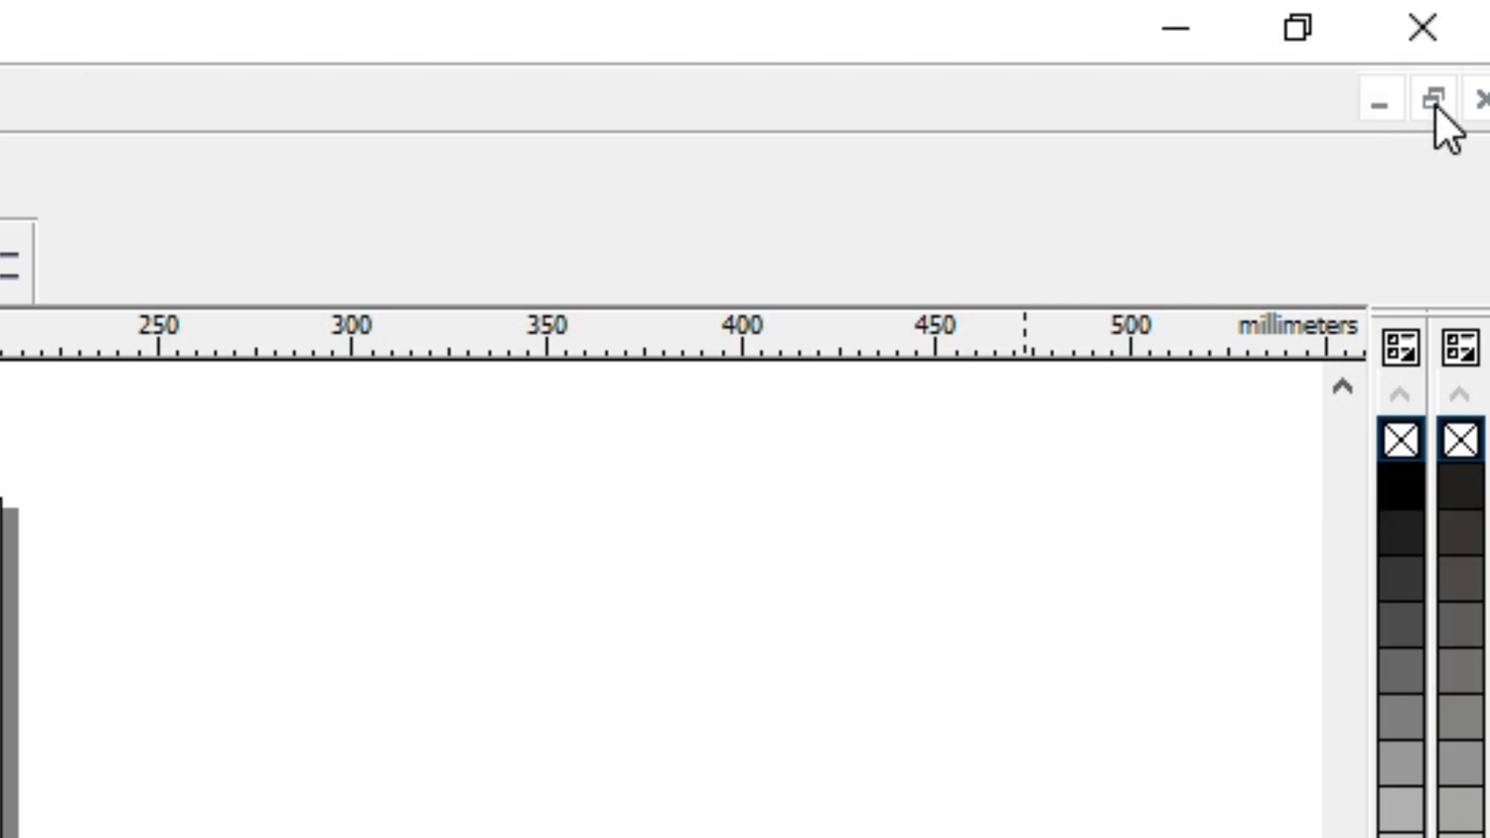
left_click(1465, 40)
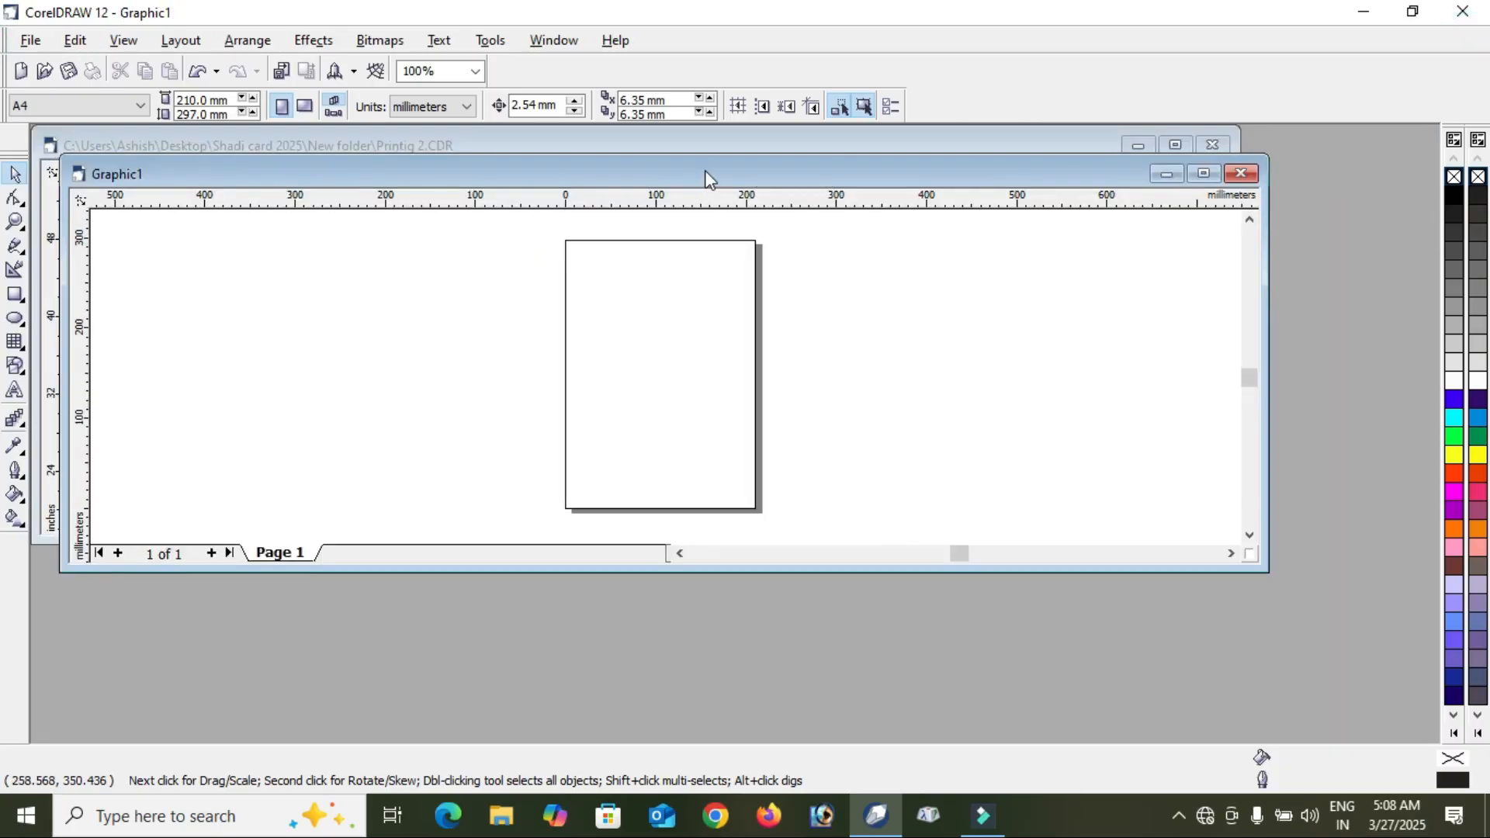
left_click_drag(710, 167, 868, 420)
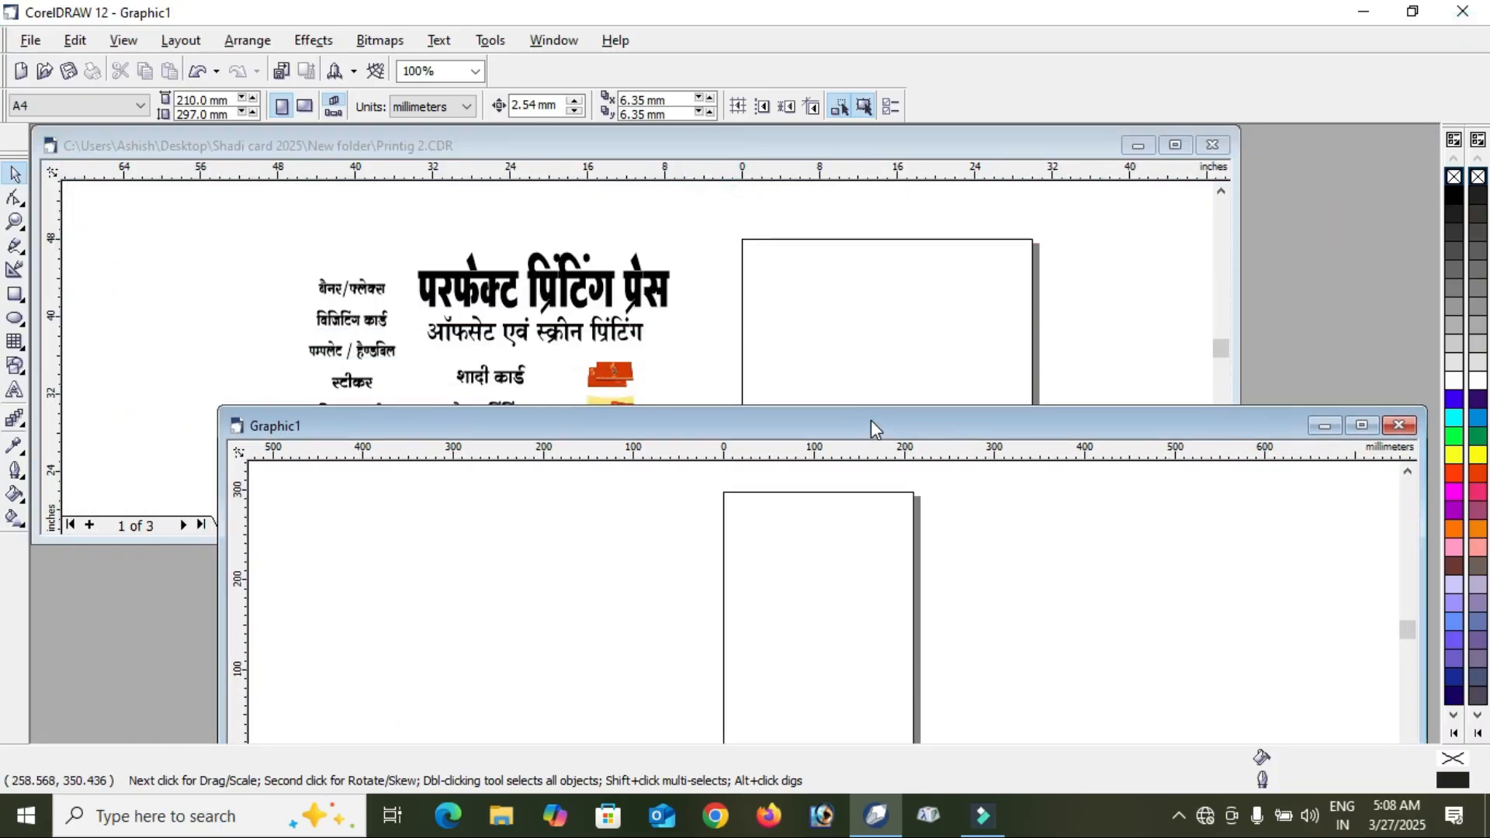
Copy all the banner texts and pictures from the Printig 2 document into the new document.
left_click(835, 333)
left_click_drag(453, 227, 748, 477)
key("ctrl+c")
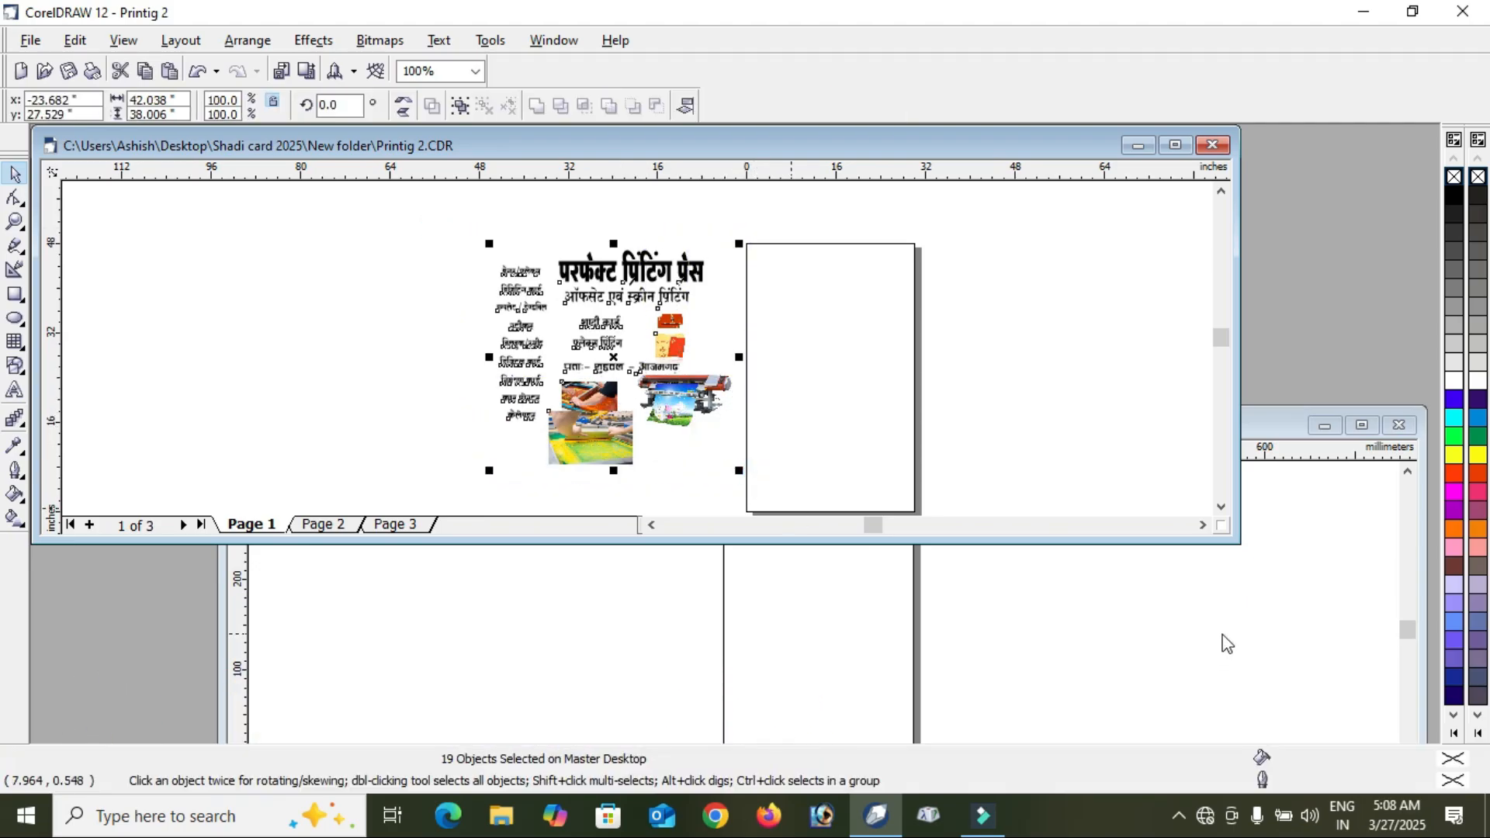
left_click(1286, 541)
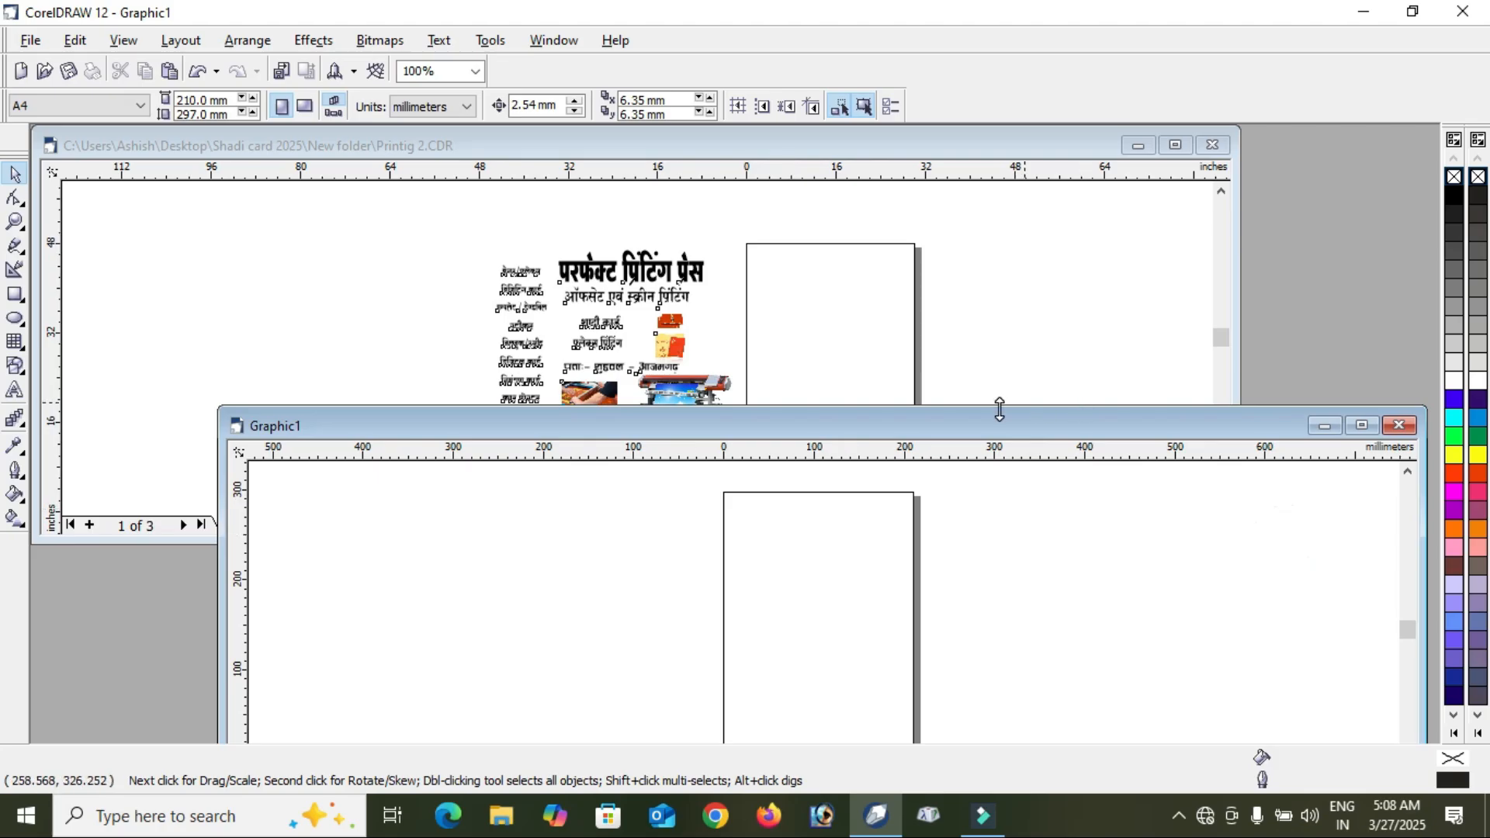
left_click(1362, 426)
key("ctrl+v")
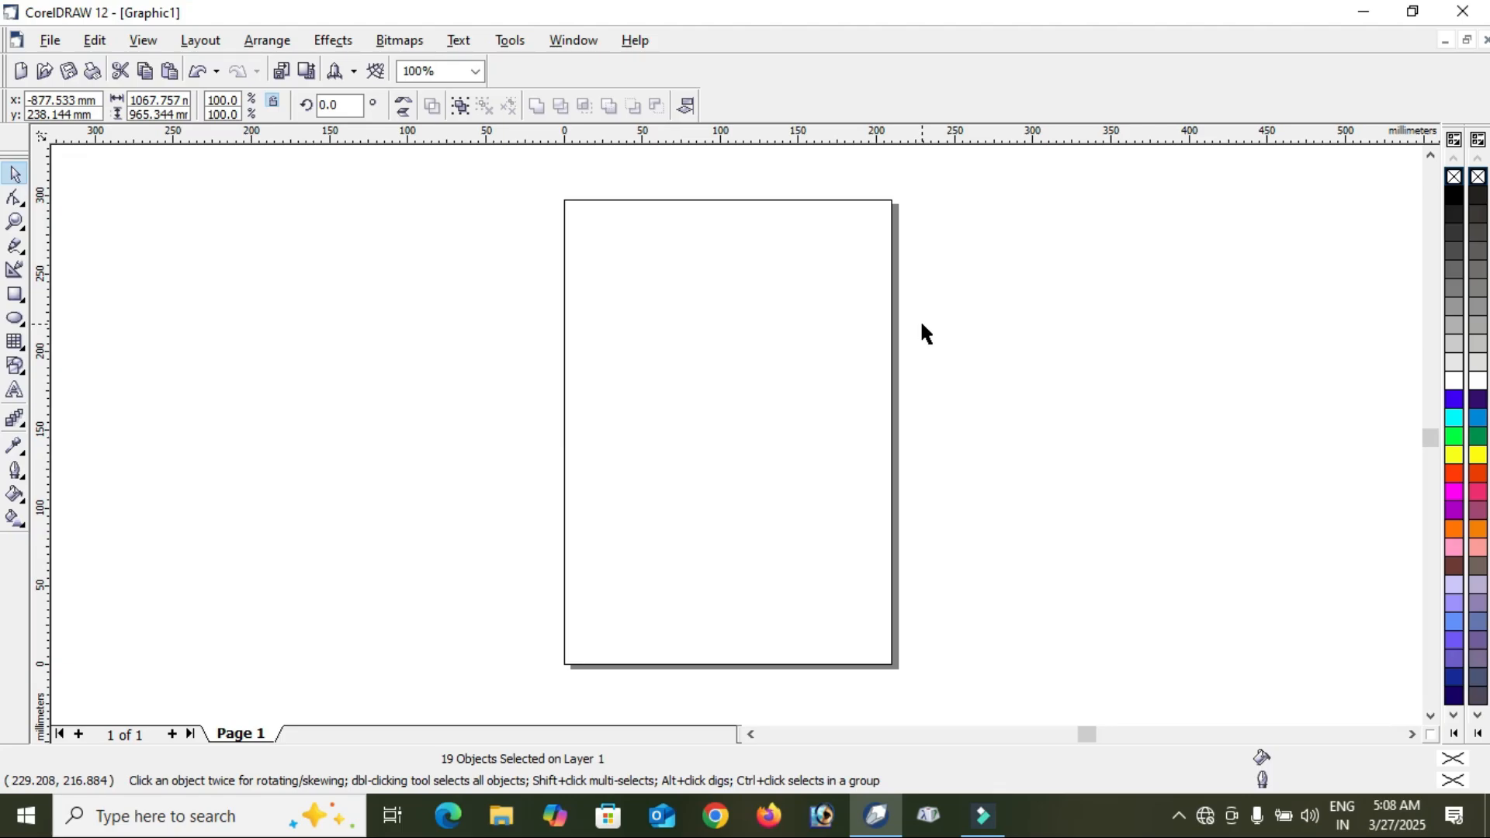
key("shift+F2")
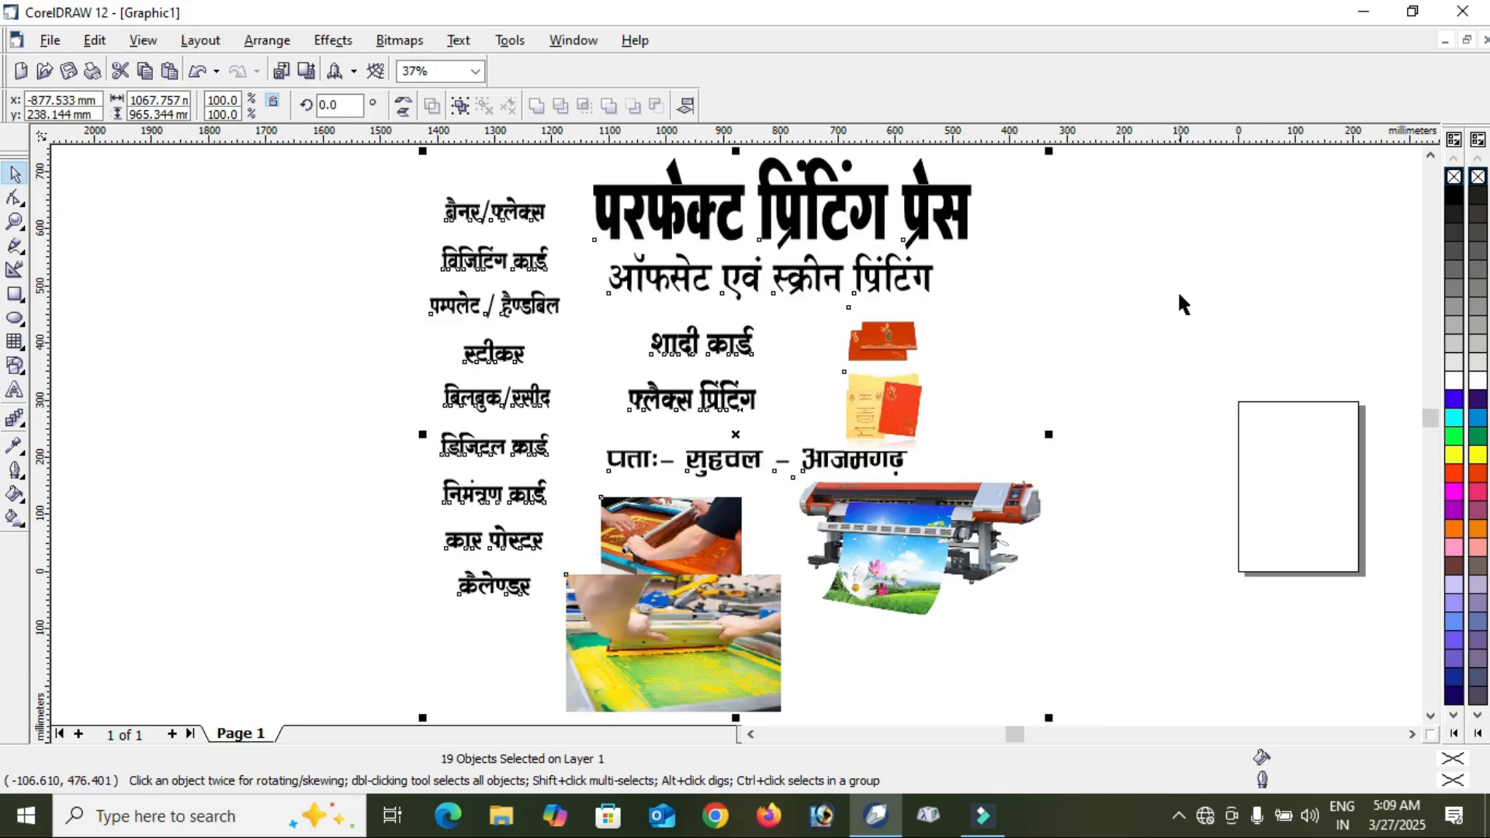
left_click(1179, 294)
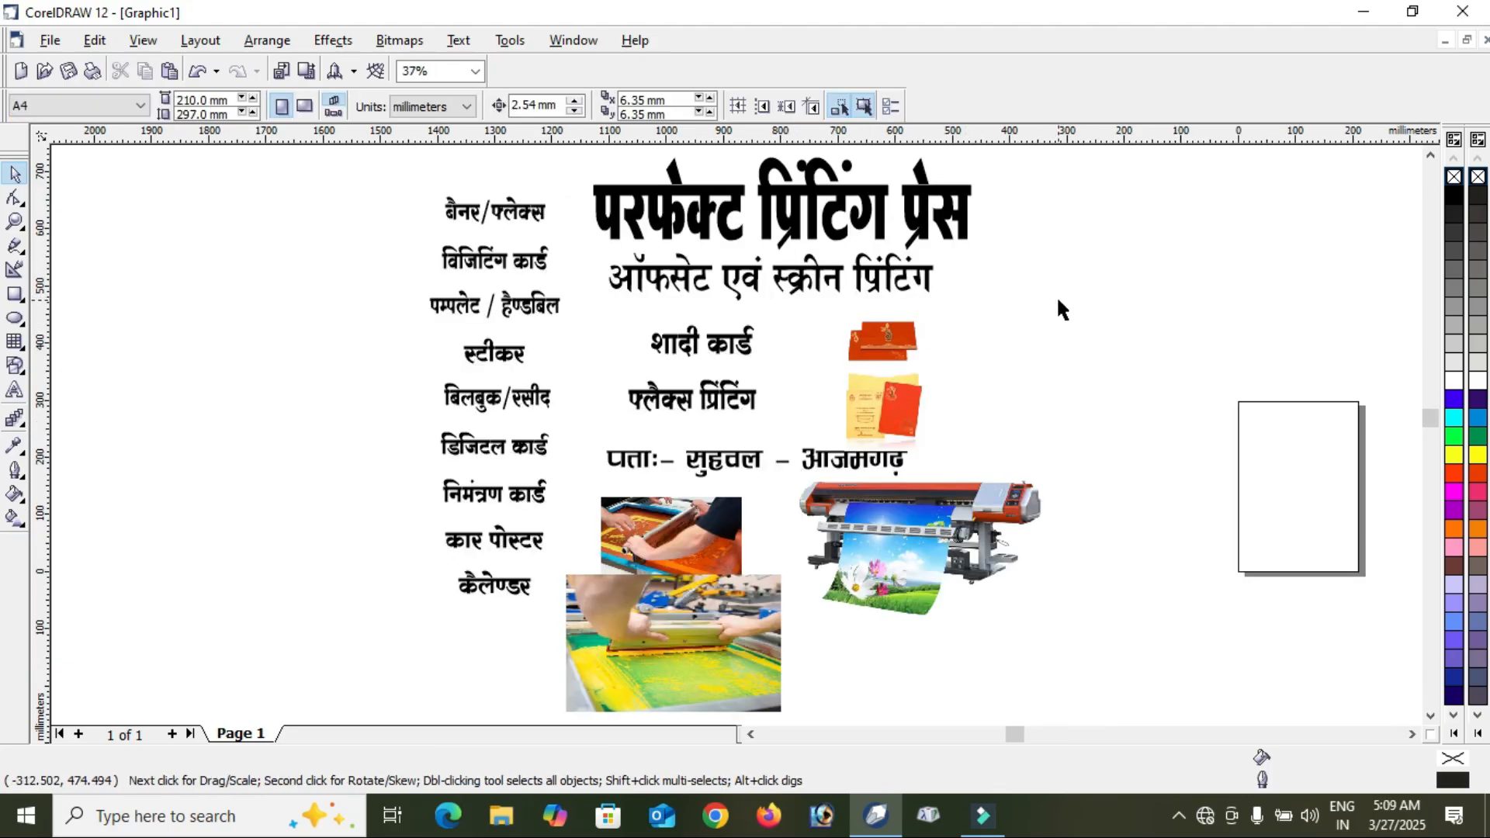
Set the drawing units to feet and the page size to 2.5 ft wide by 4 ft high.
left_click(438, 109)
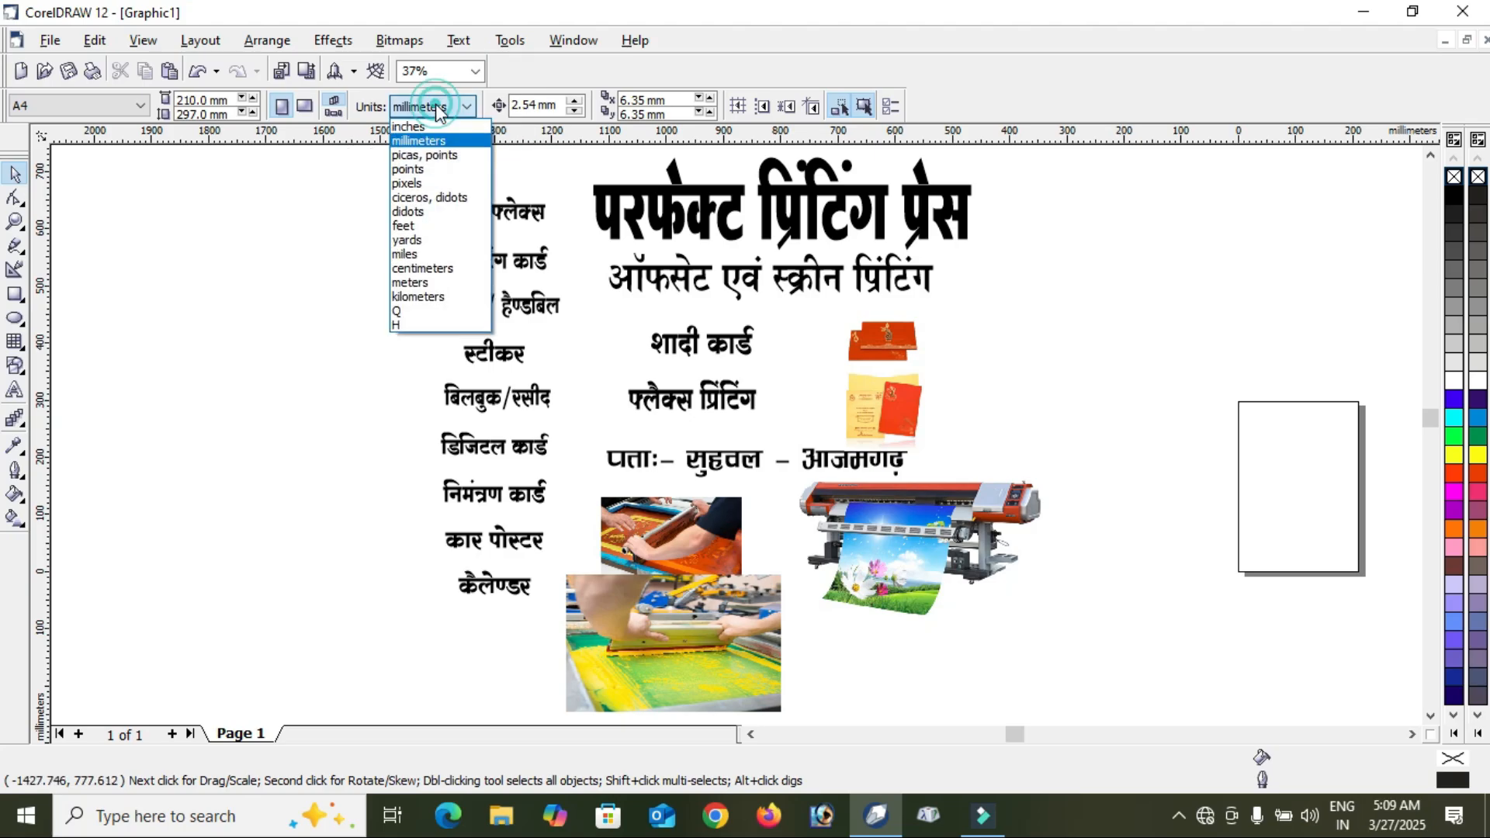
left_click(427, 225)
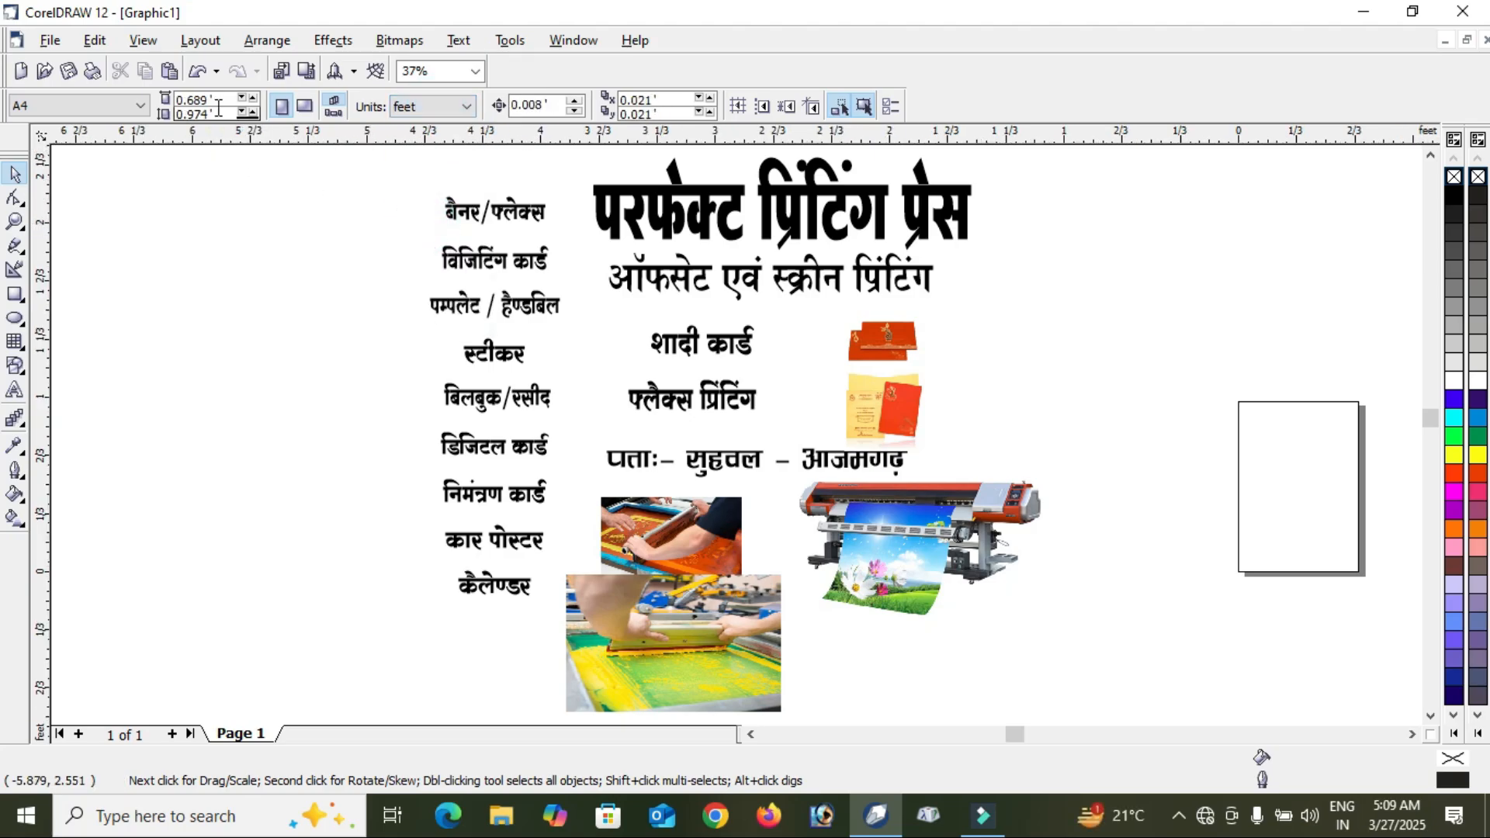
type("2.")
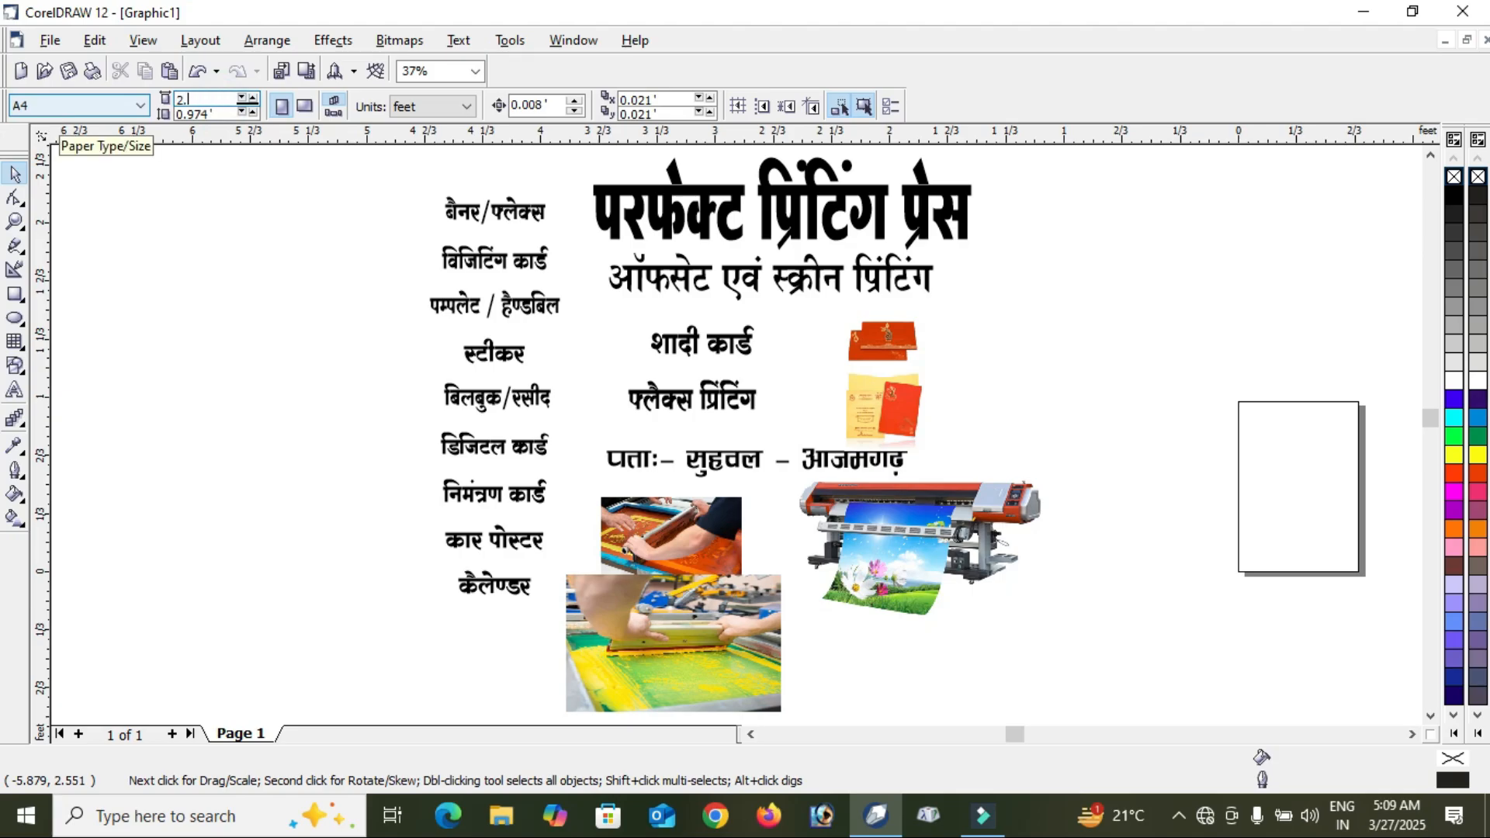
type("5")
key("Tab")
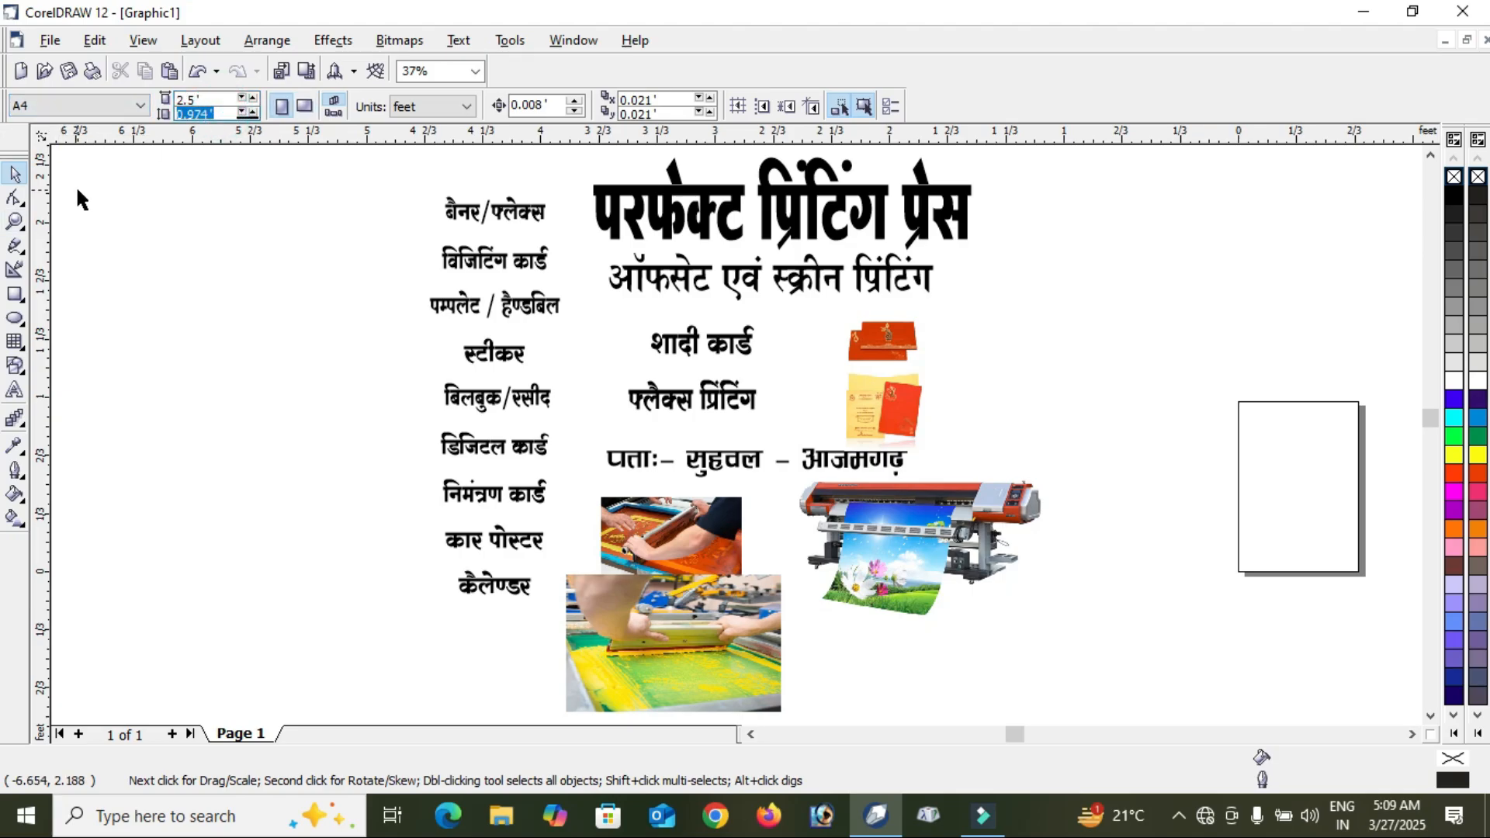
type("4")
key("Return")
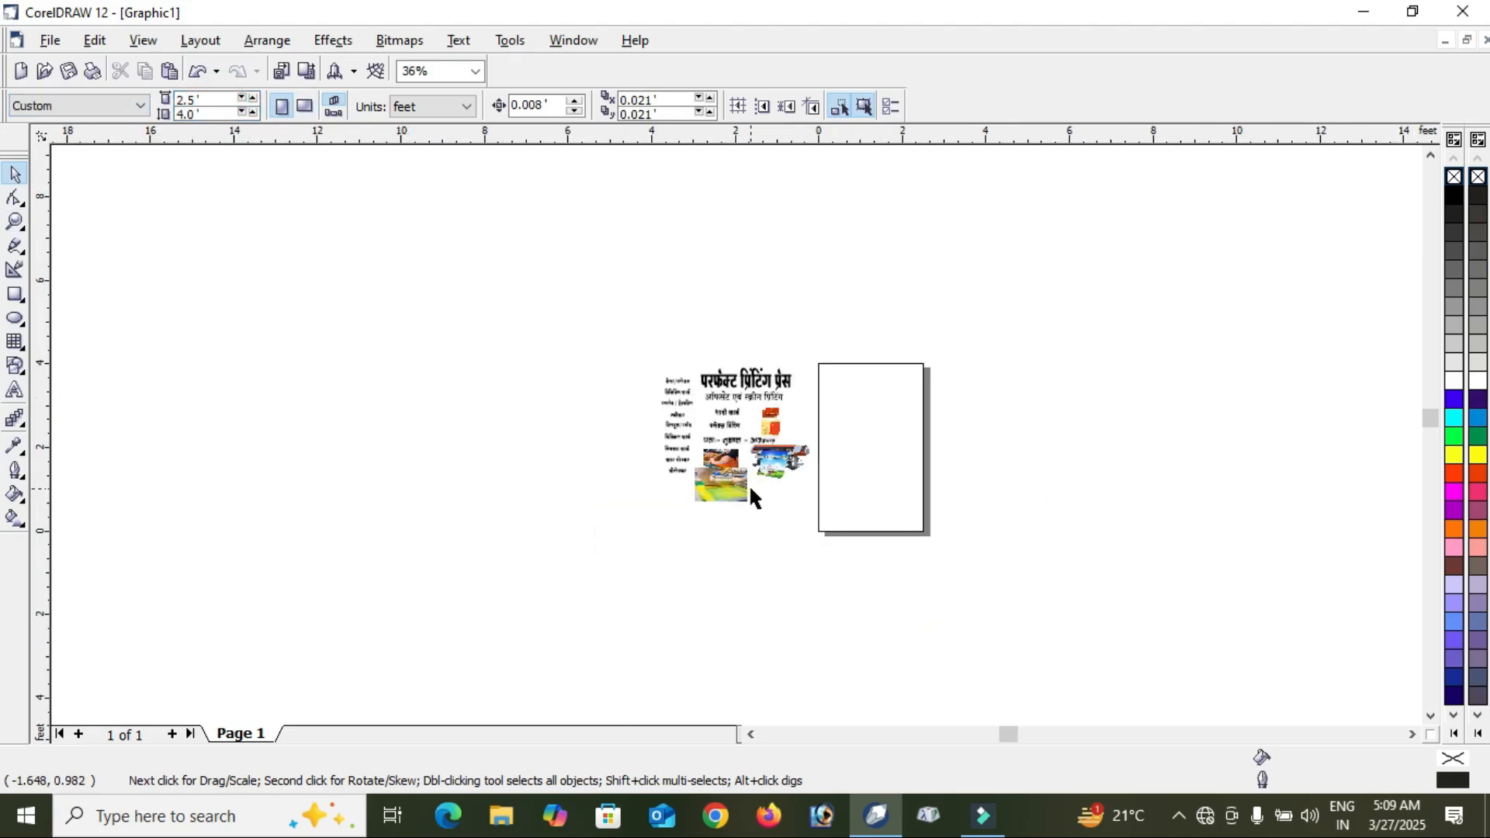
Add a rectangle that frames the whole page, 2.5 by 4 feet.
key("F4")
scroll(1125, 304, "down", 1)
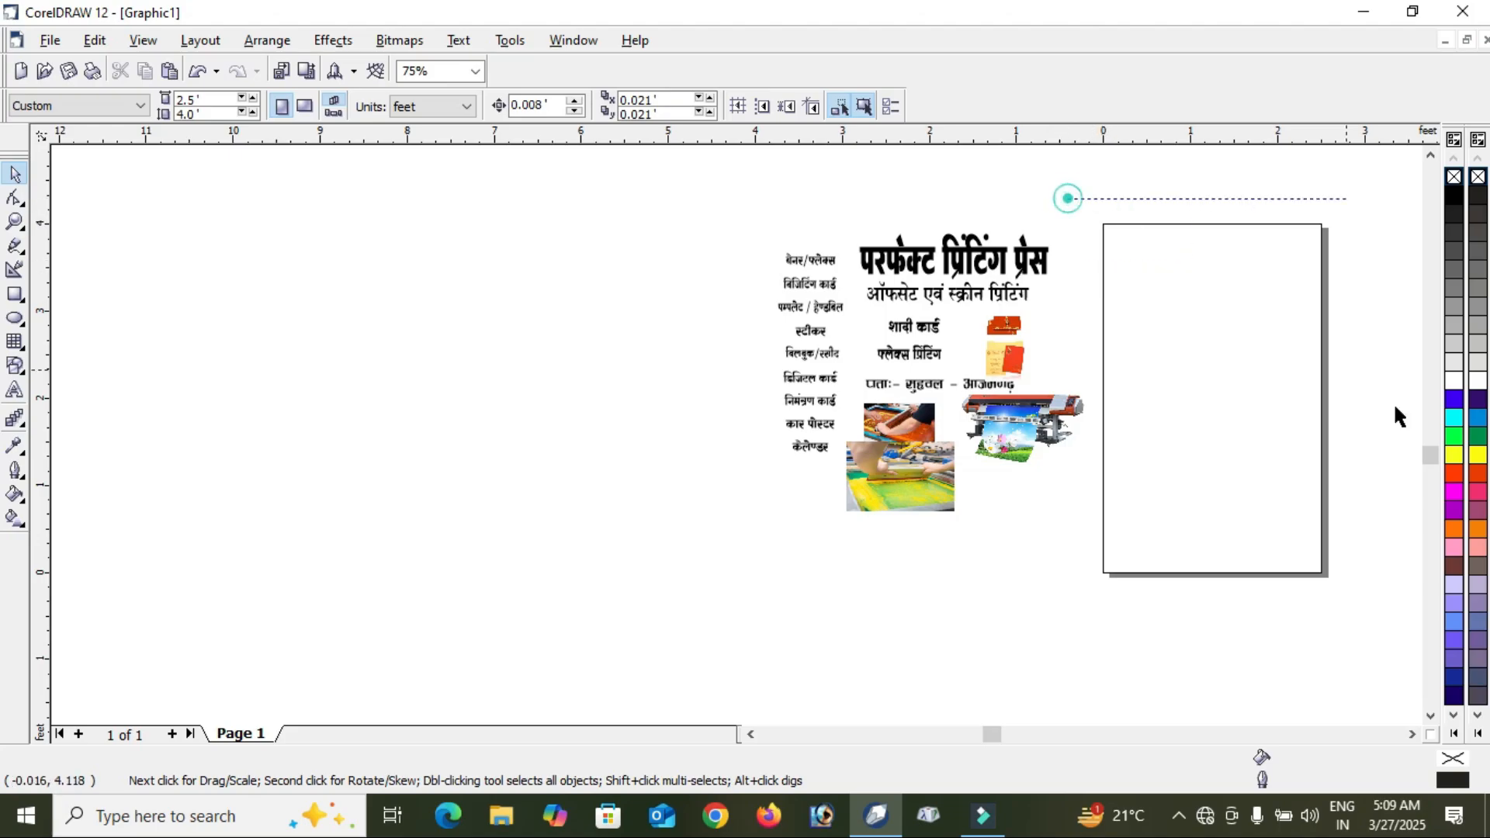
left_click_drag(1396, 406, 1262, 587)
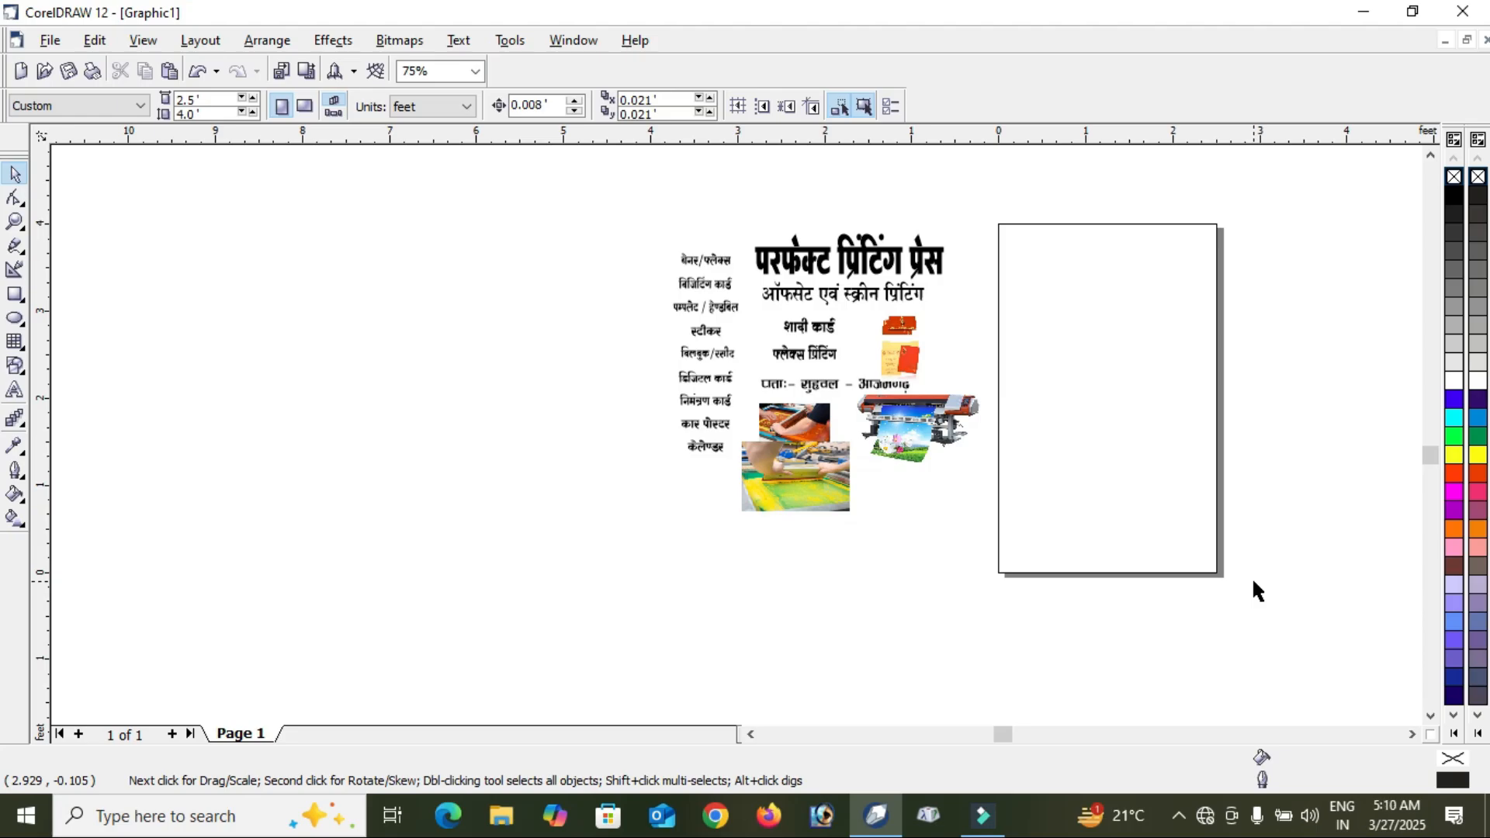
key("F4")
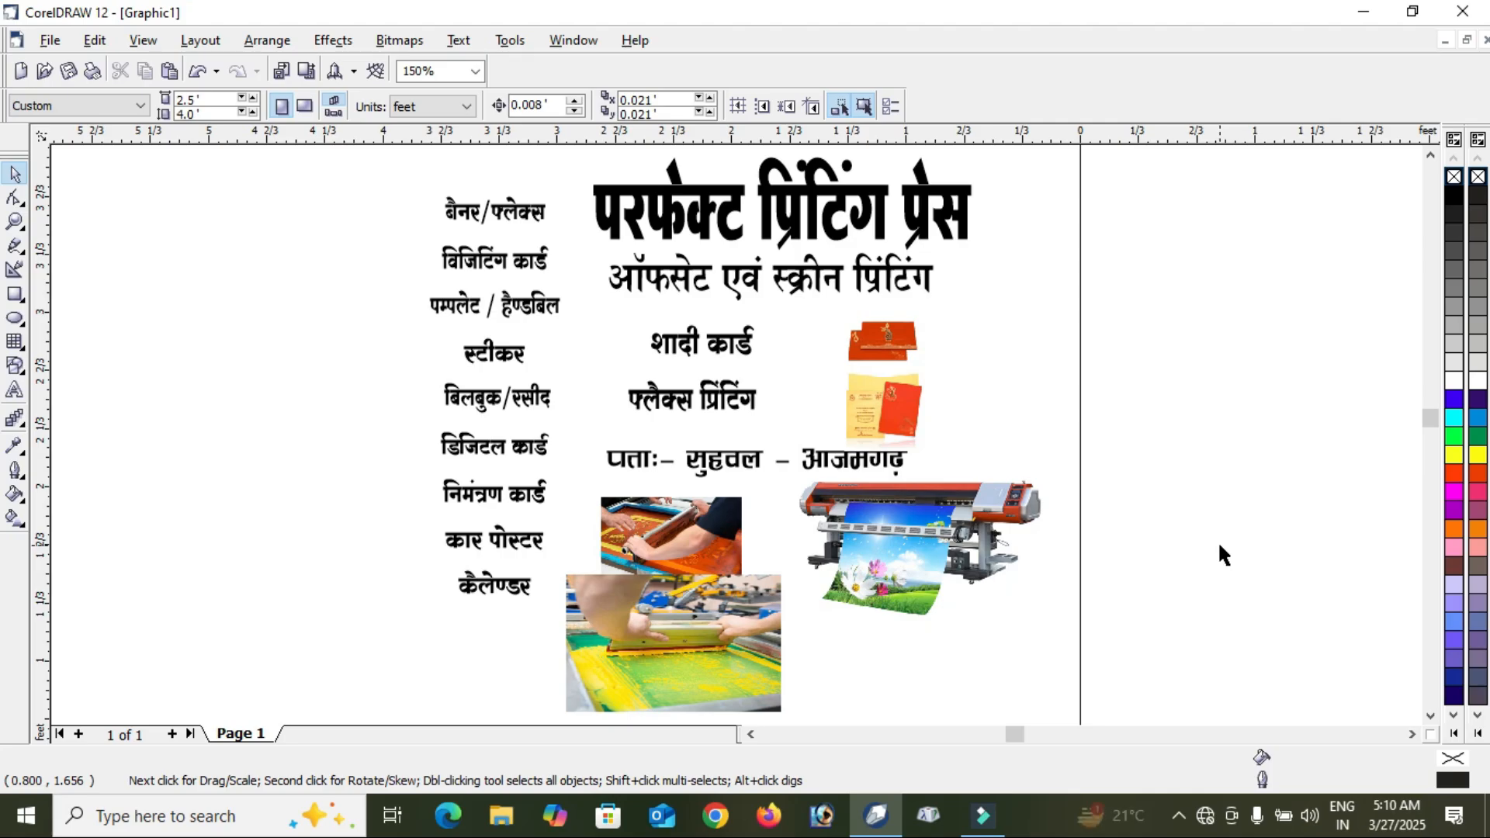
scroll(1219, 544, "down", 1)
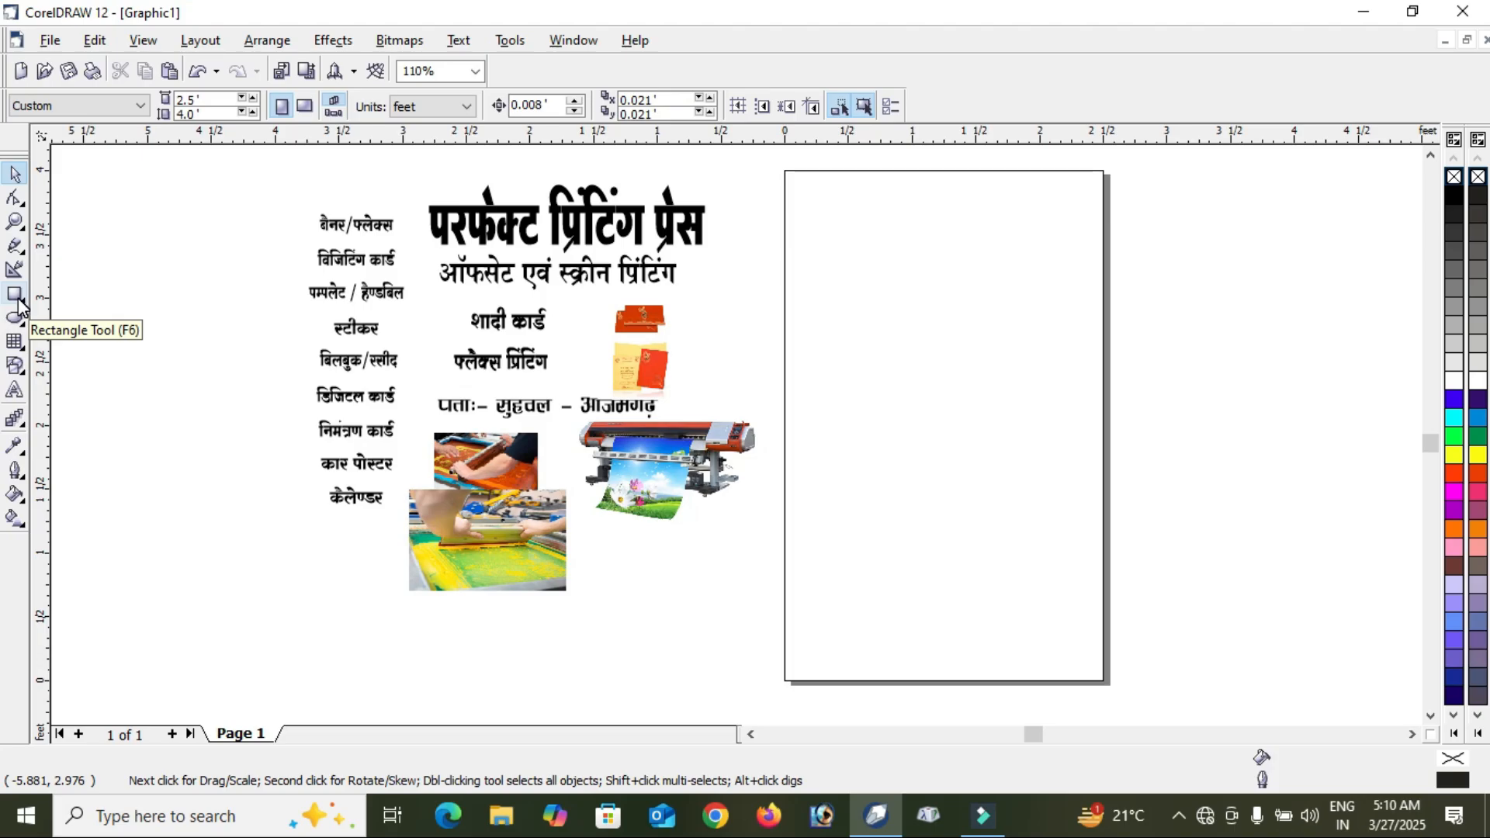
double_click(16, 296)
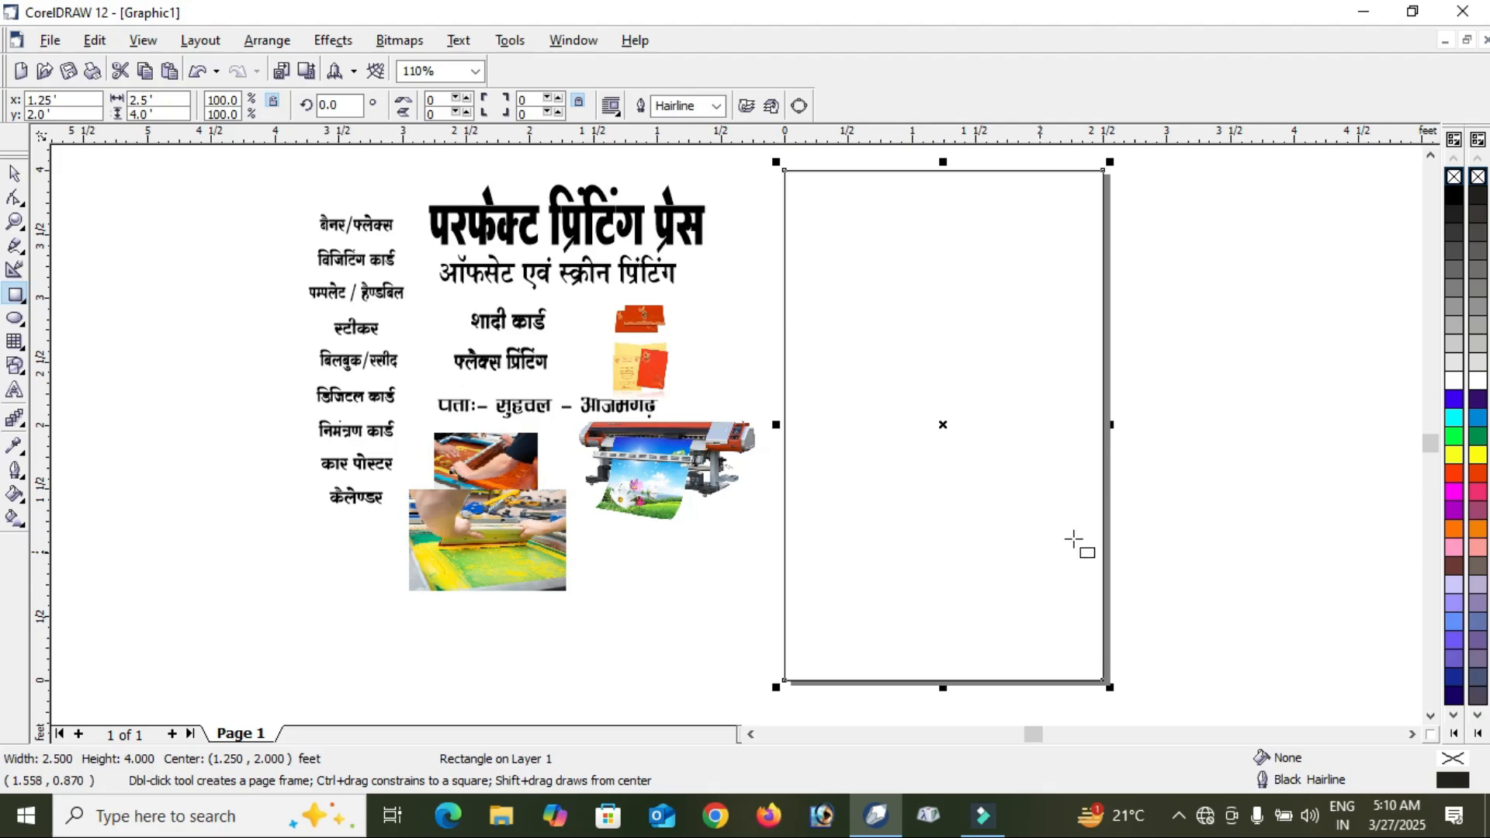
left_click(16, 172)
left_click(186, 182)
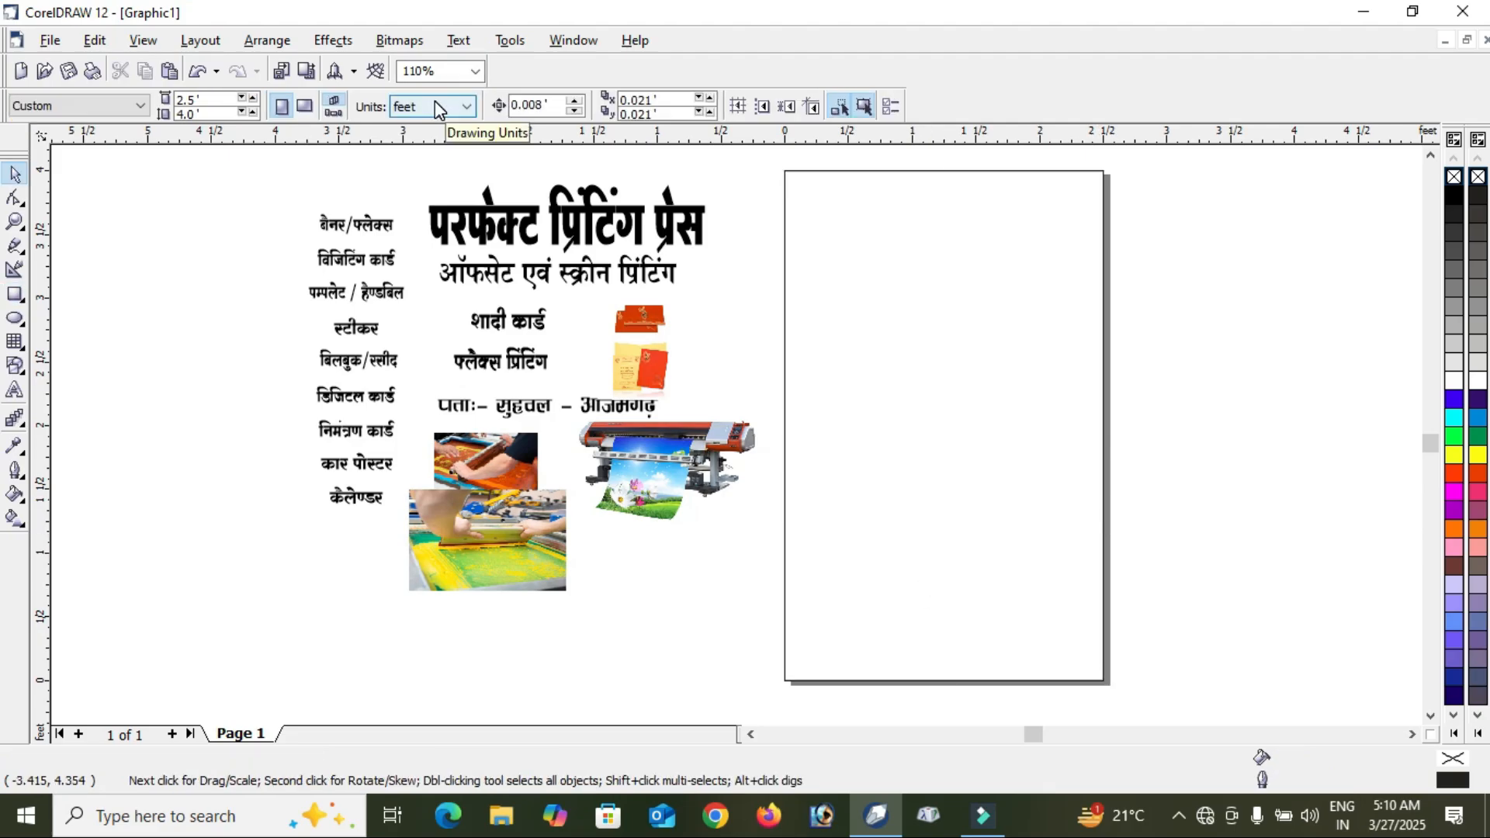
Switch the drawing units to inches and size an inner frame rectangle to 28 by 46 inches, centred on the page.
left_click(435, 101)
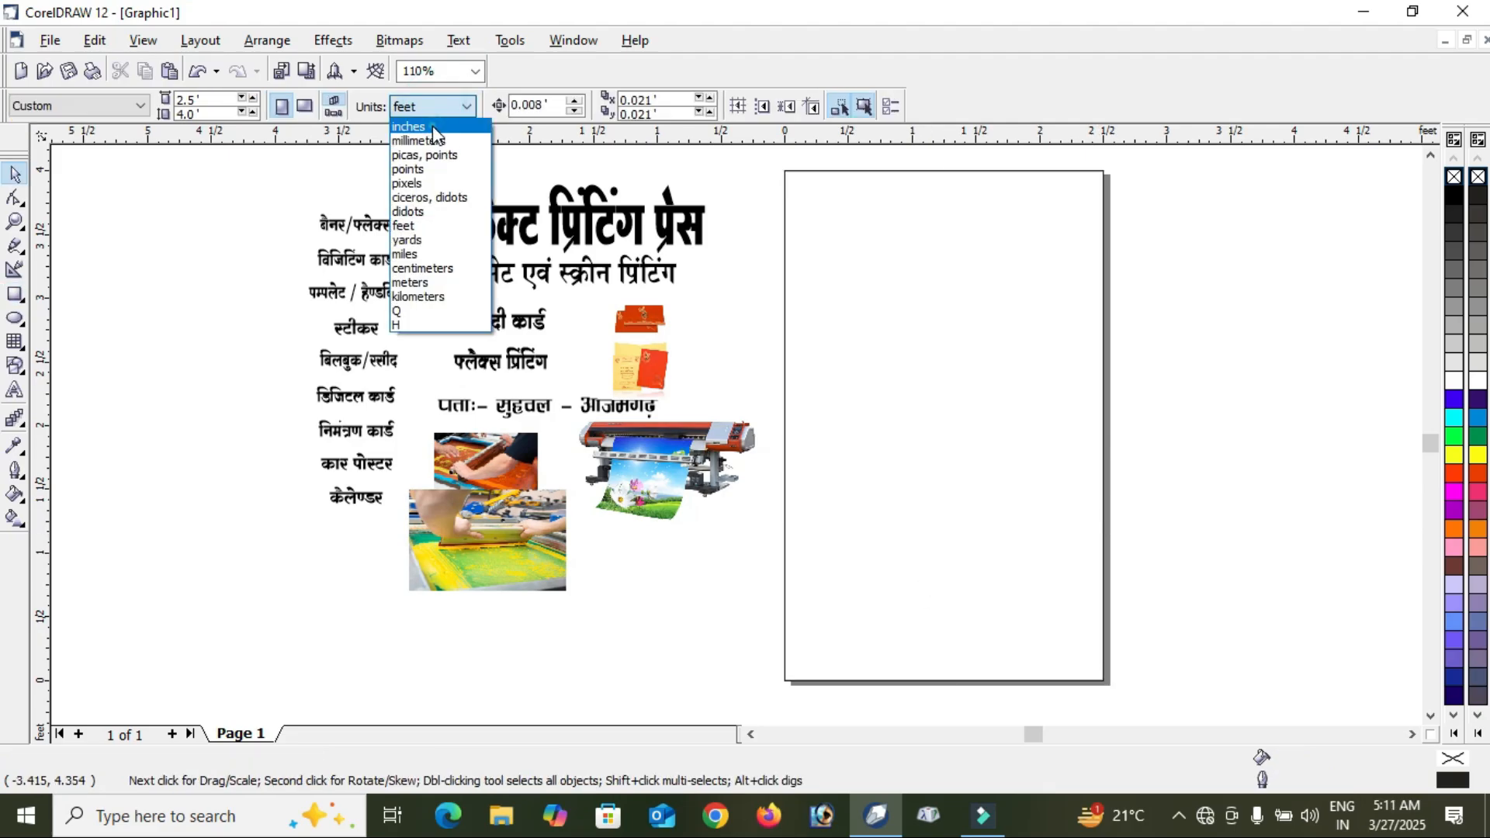
left_click(434, 127)
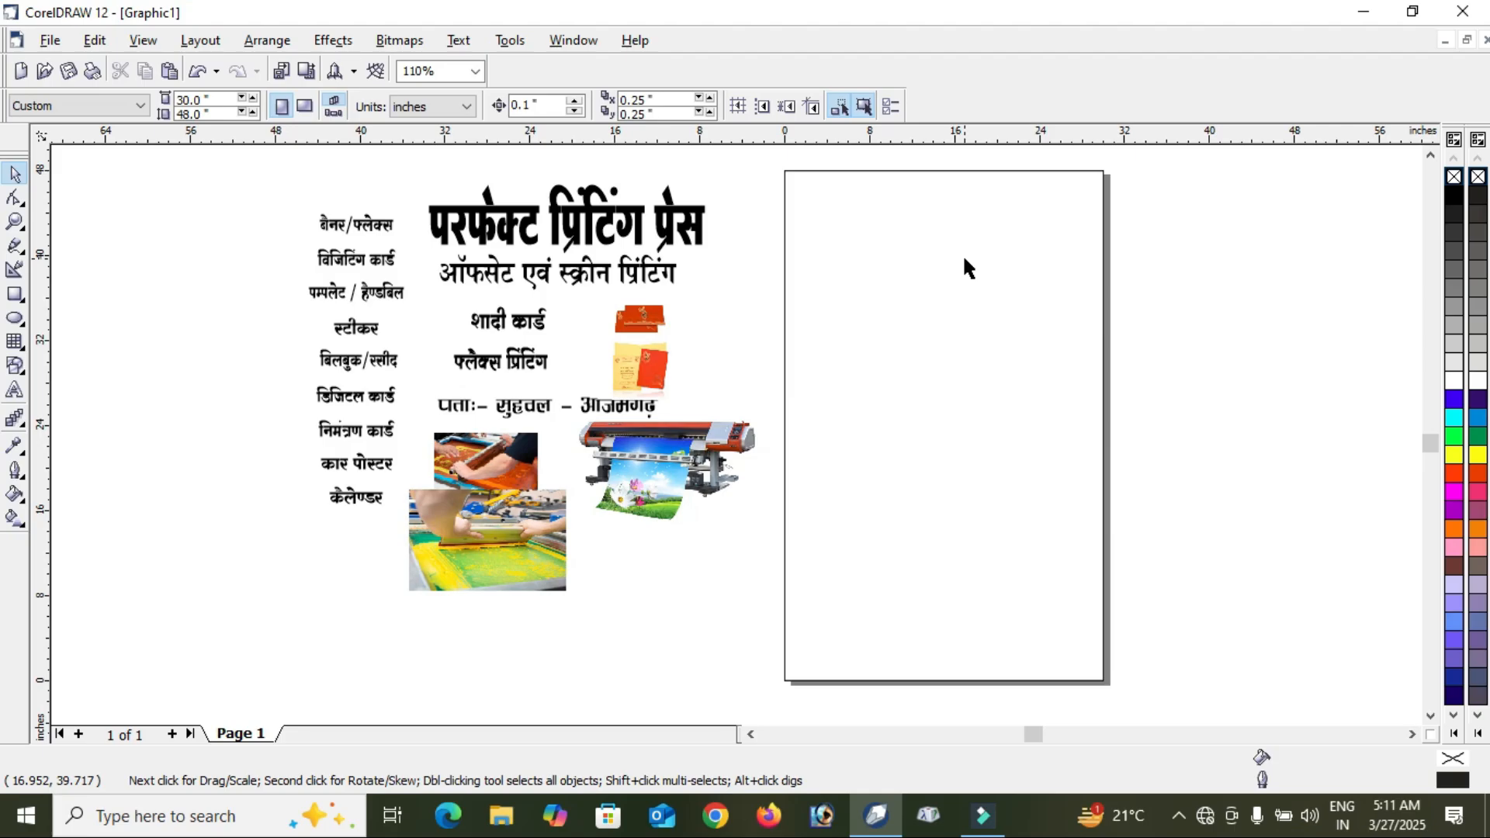
left_click(964, 259)
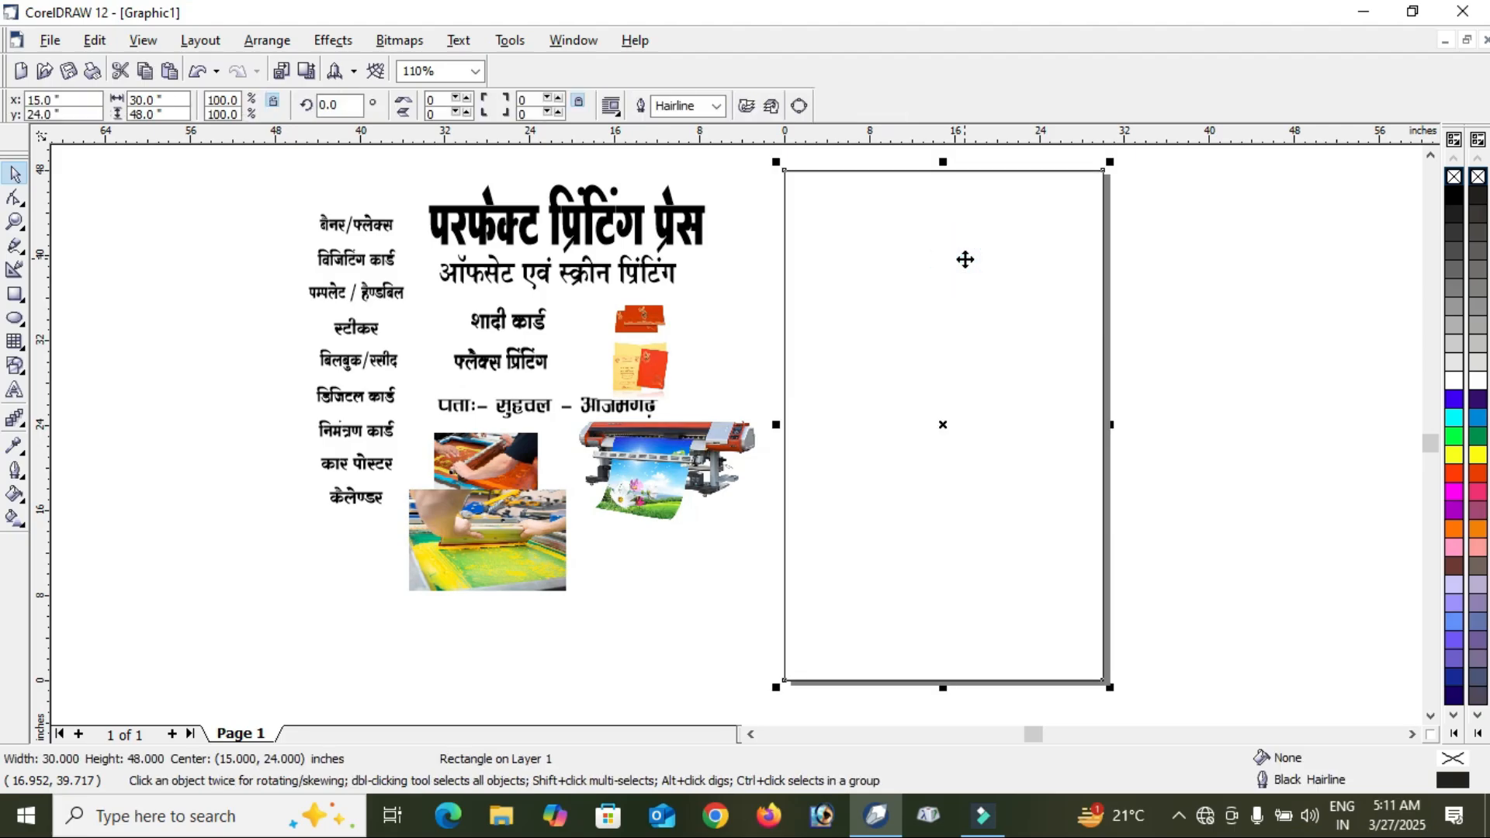
left_click(165, 99)
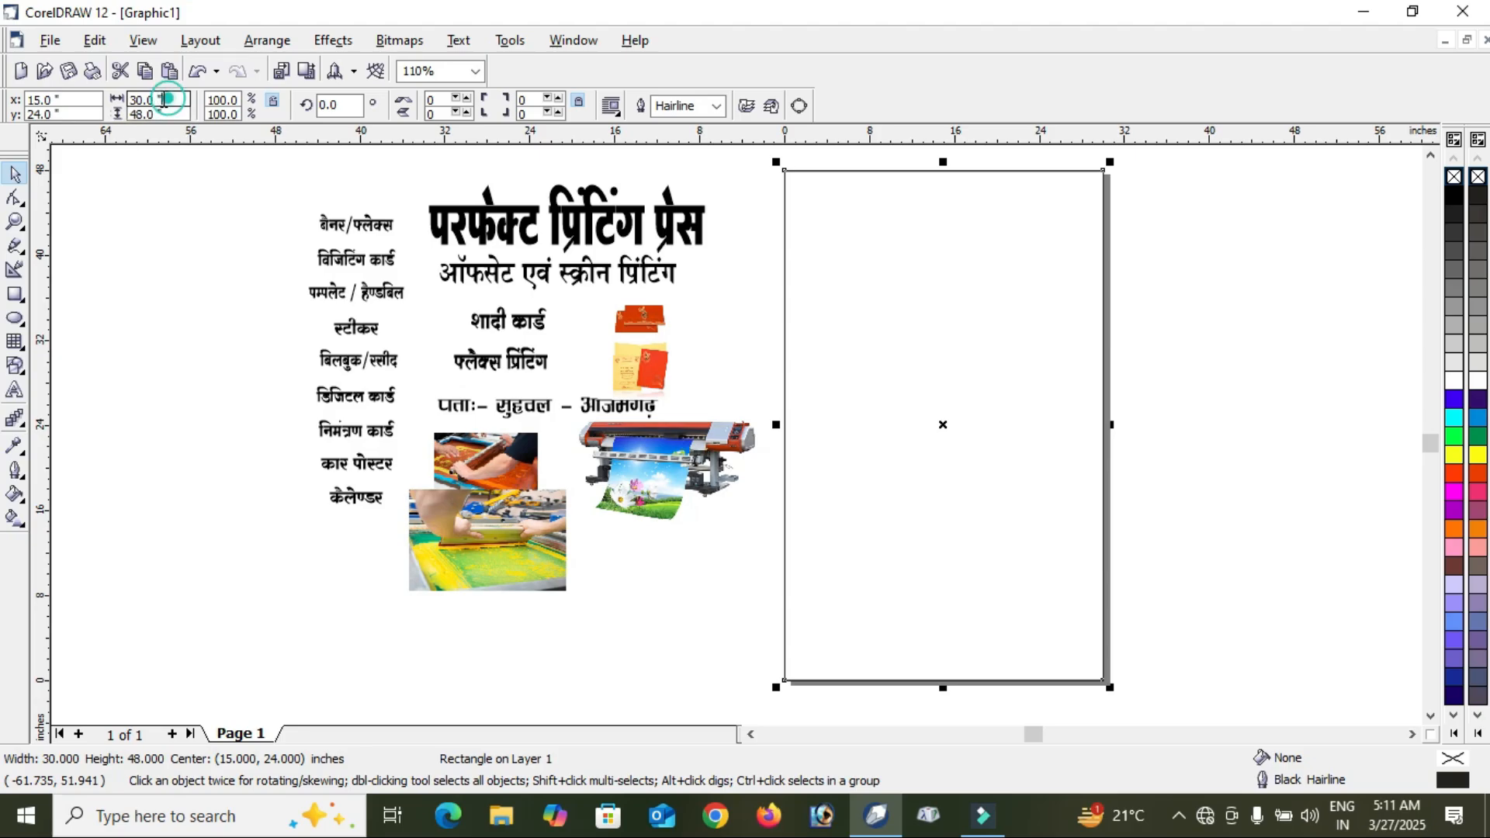
double_click(165, 100)
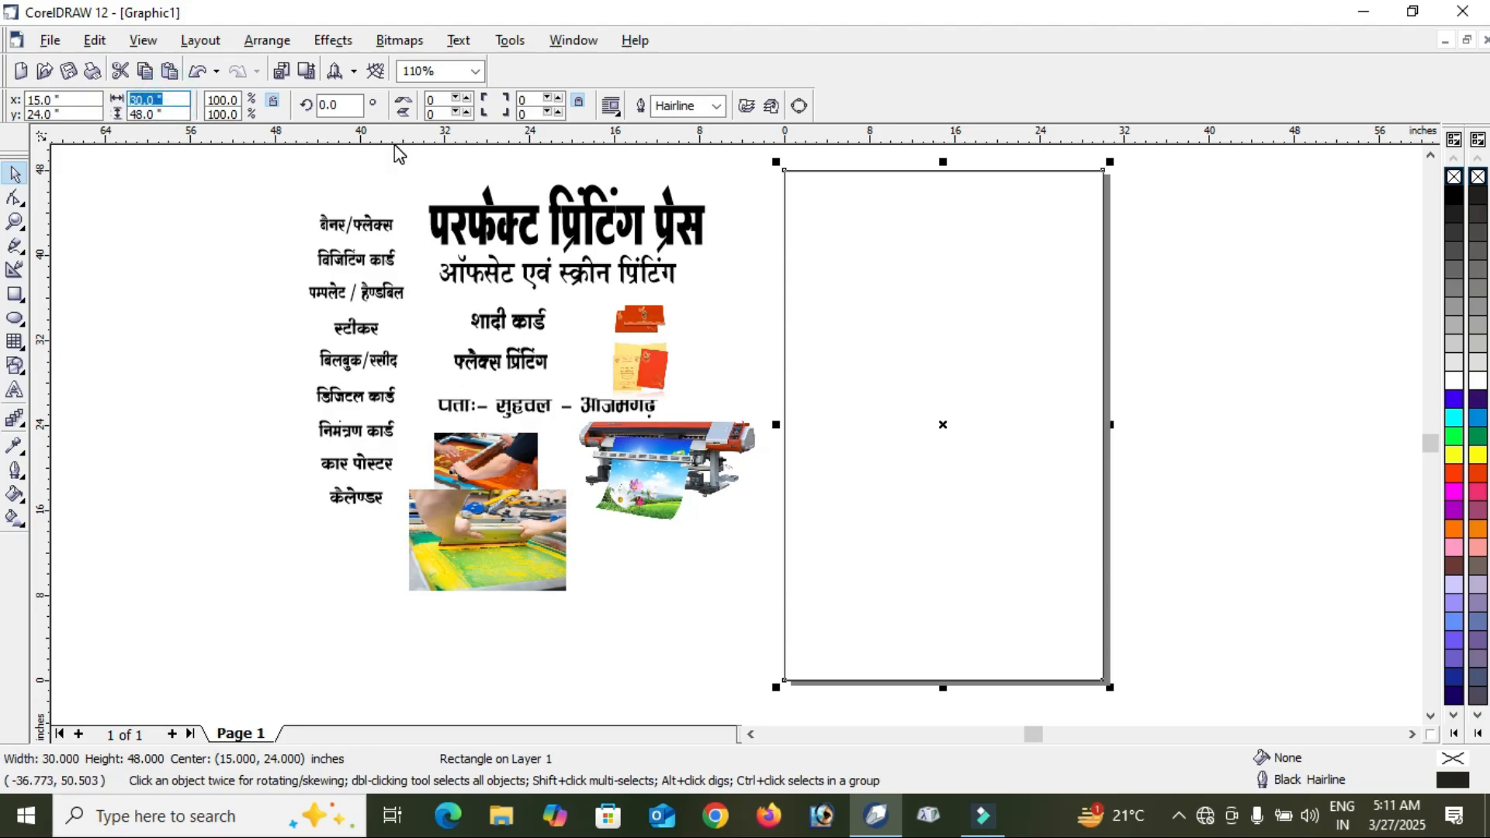
type("28")
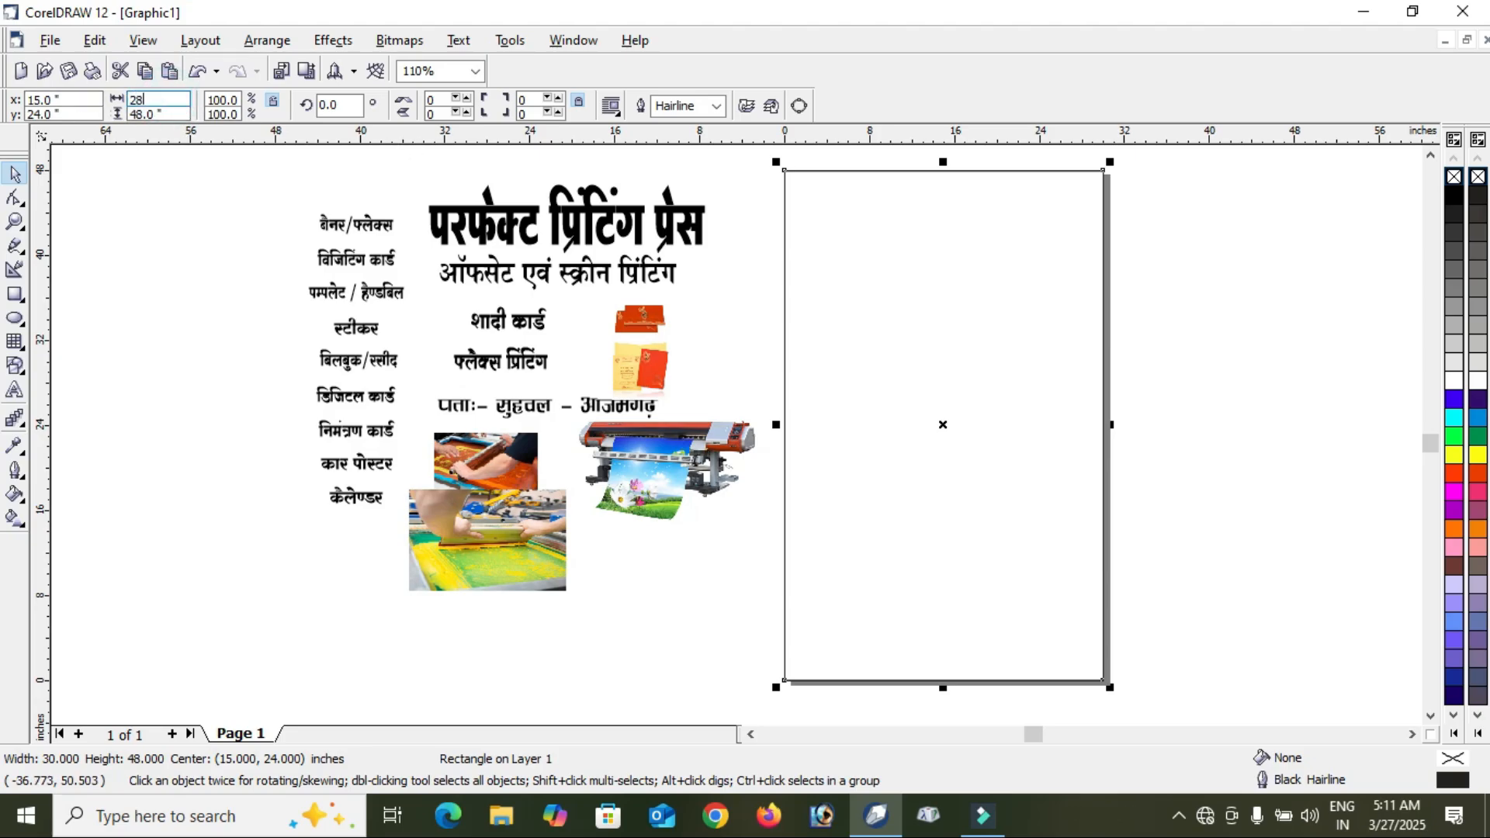
key("Tab")
type("4")
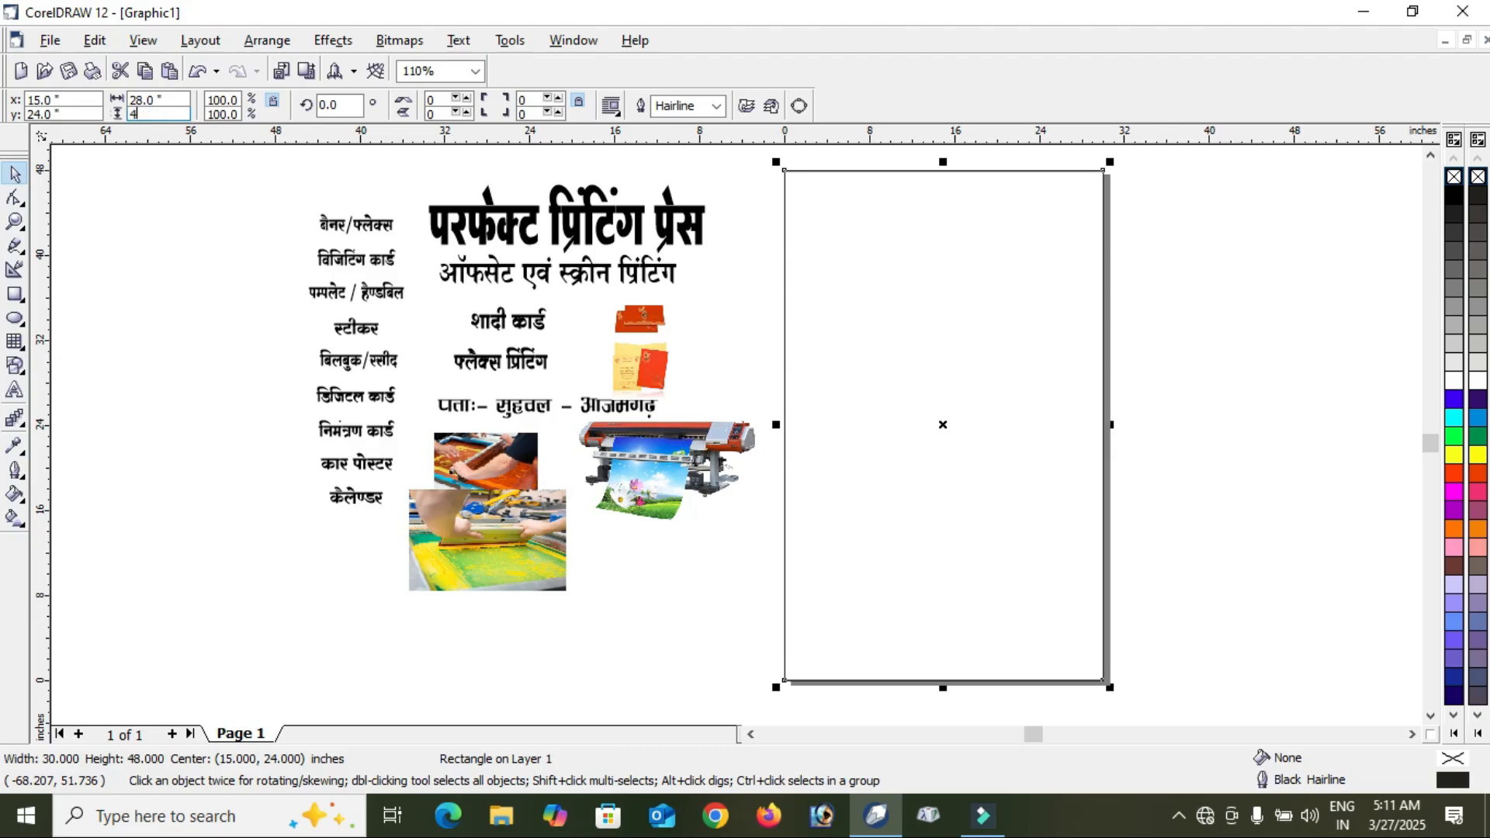
type("6")
key("Return")
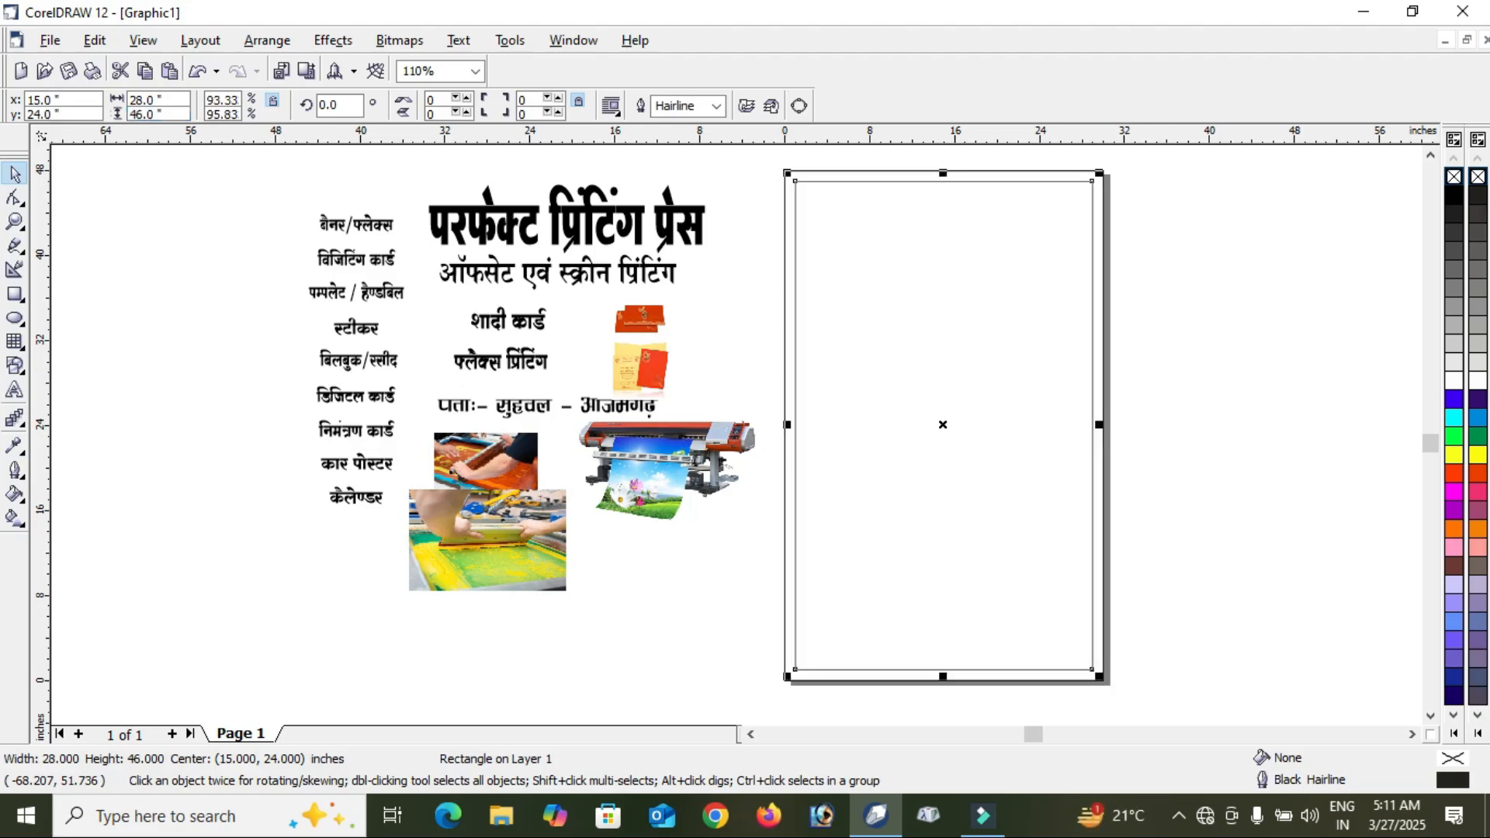
Fill the outer page-sized rectangle with red.
left_click(1180, 249)
left_click(1094, 172)
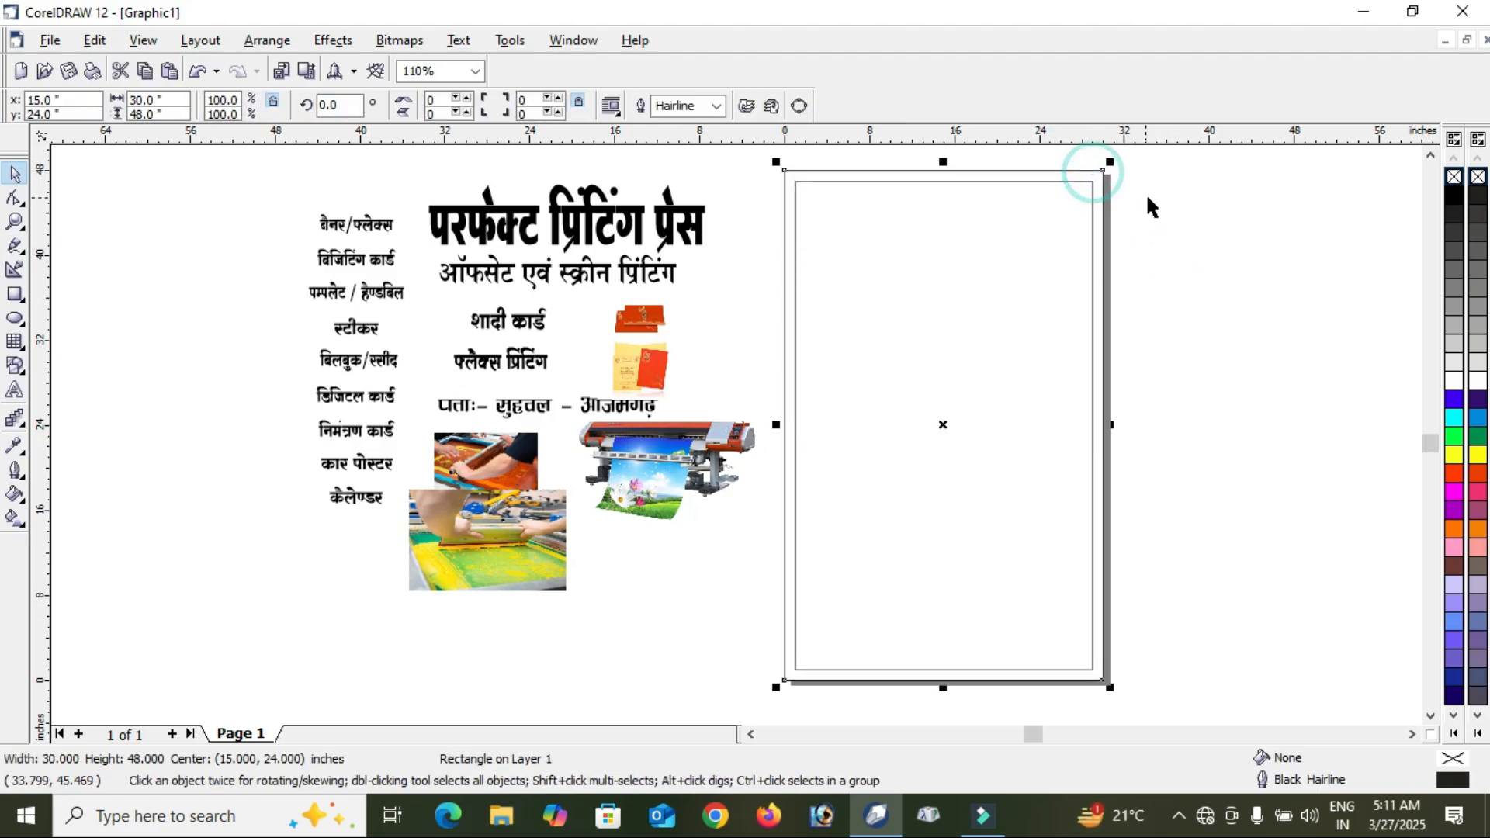
left_click(1157, 198)
left_click(1068, 223)
left_click(1219, 280)
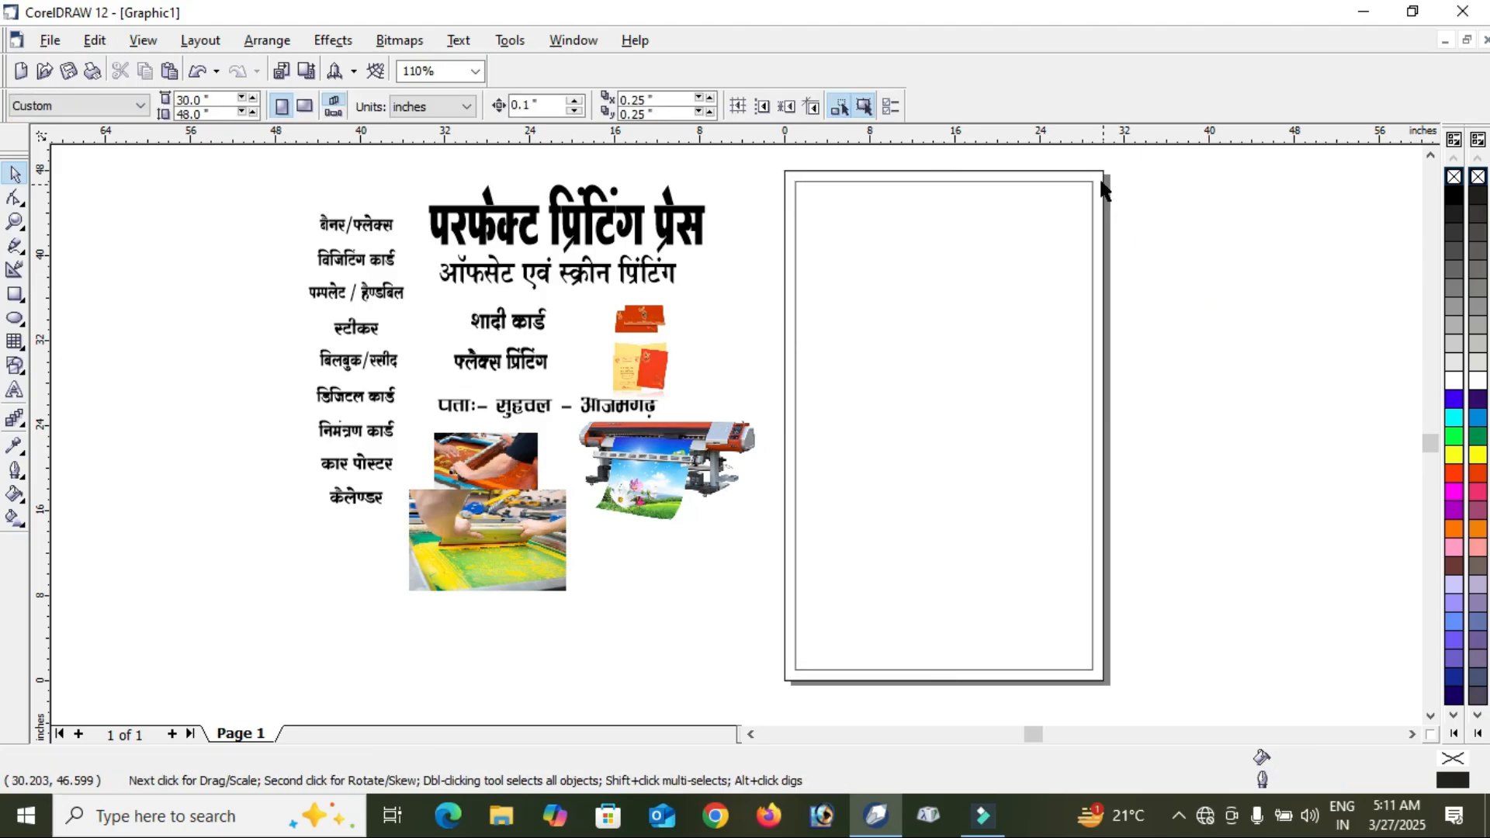
left_click(1096, 175)
left_click(1453, 474)
Fill the inner rectangle with white and remove its outline.
left_click(1023, 298)
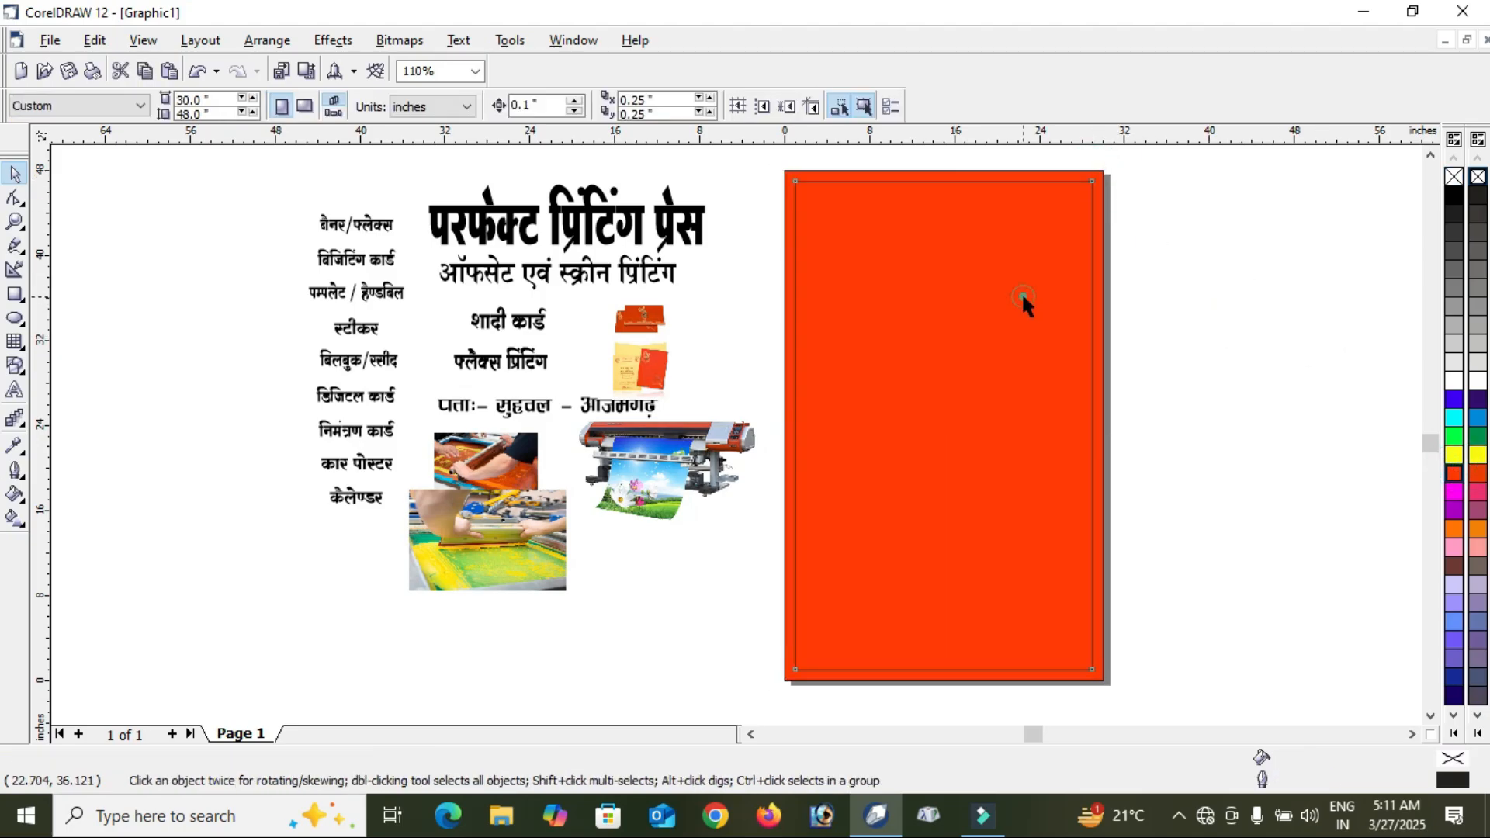
left_click(1453, 380)
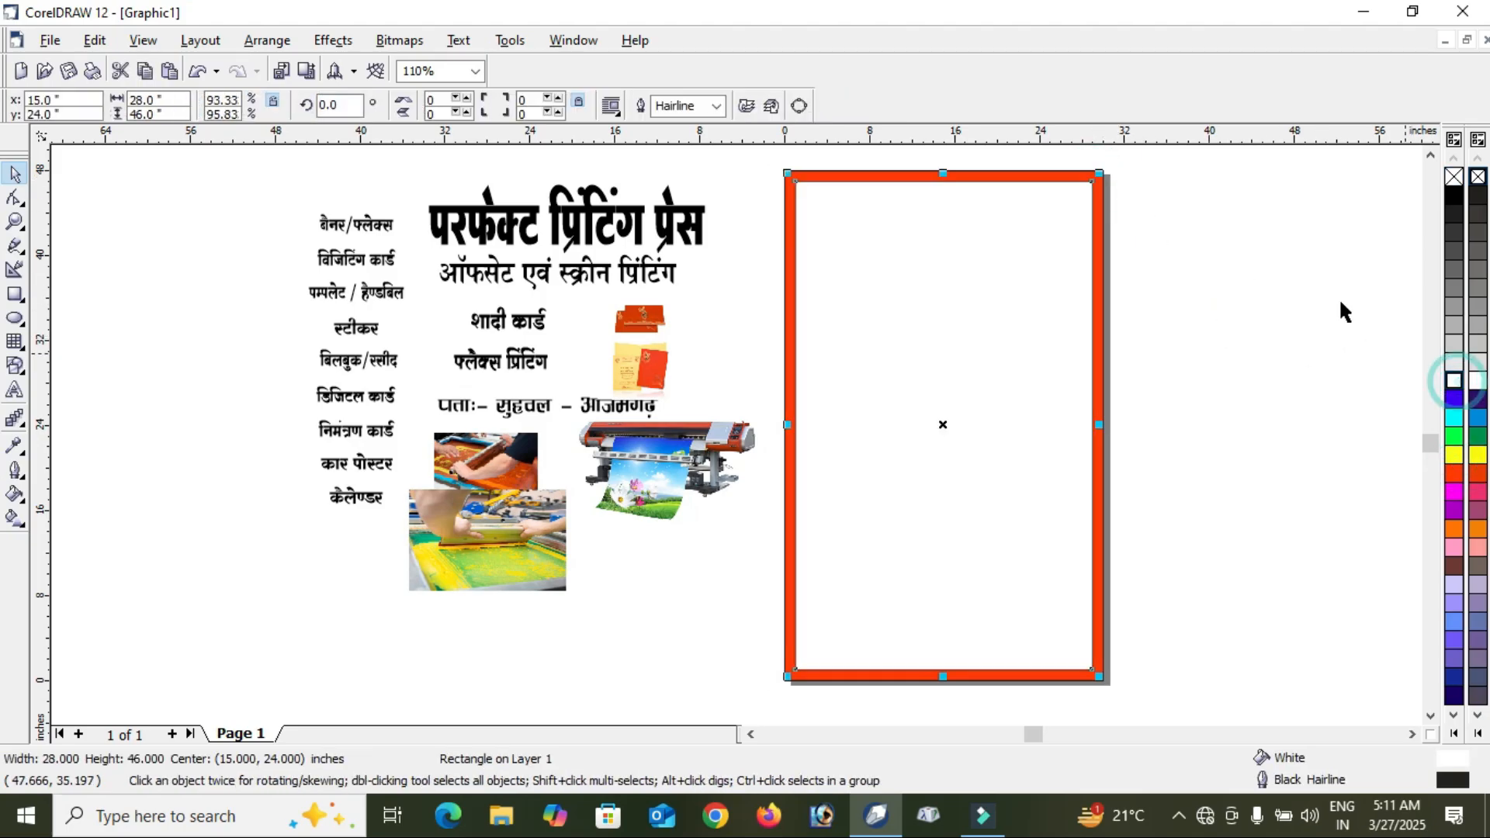
left_click(1462, 178)
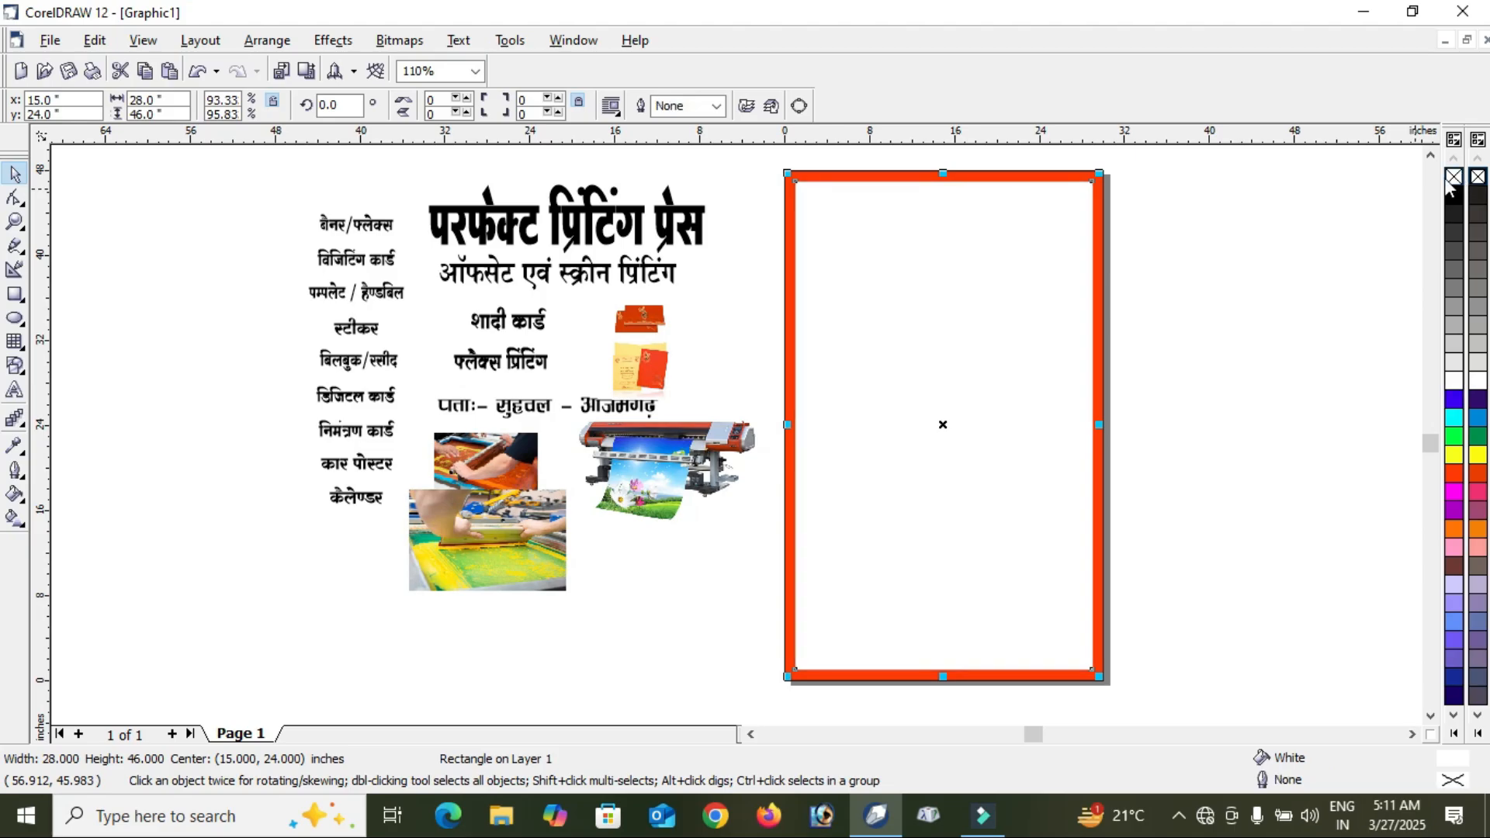
left_click(1315, 225)
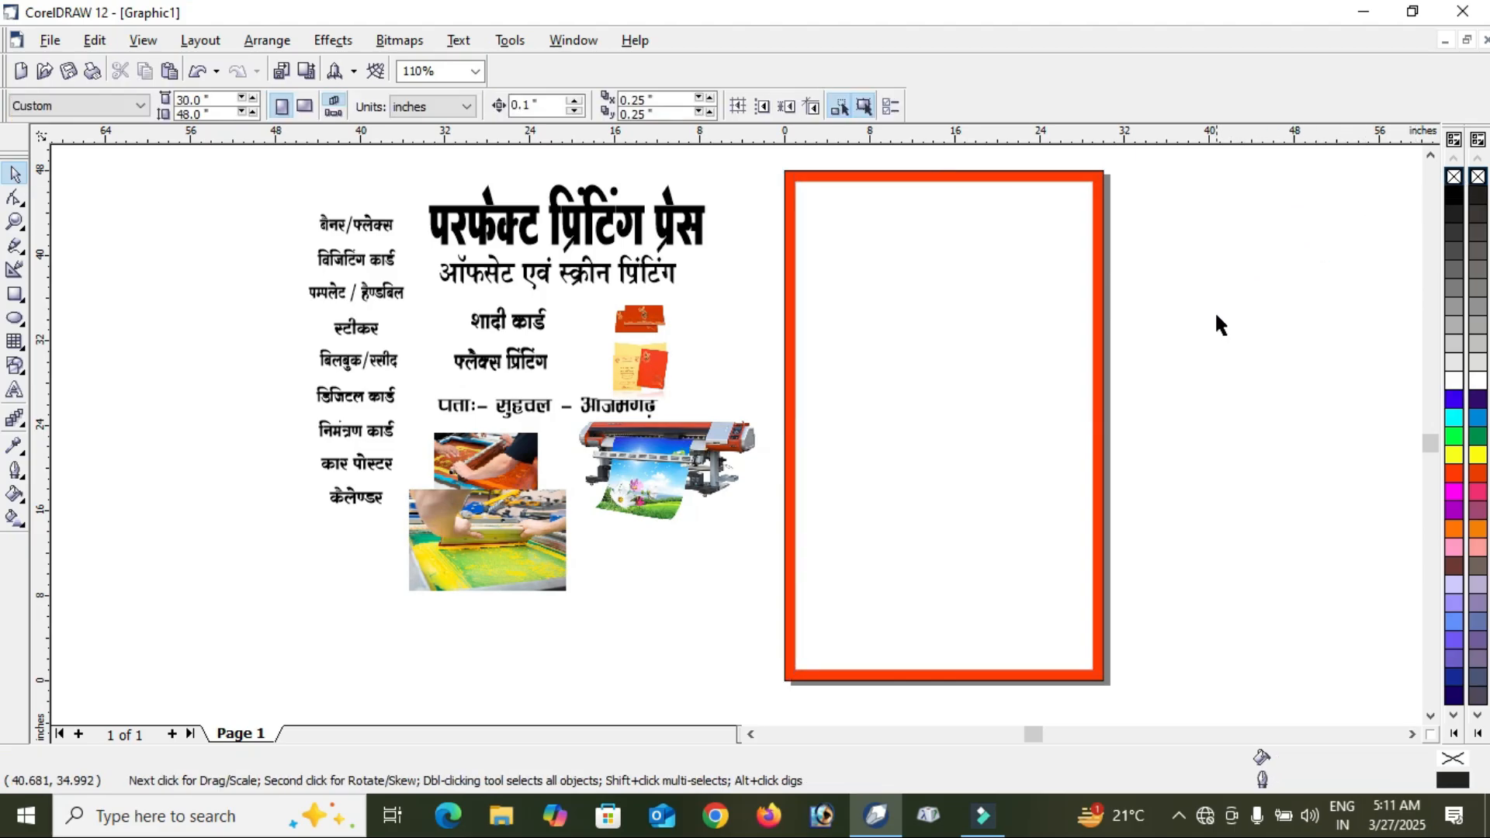
Move the heading "परफेक्ट प्रिंटिंग प्रेस" and the subheading "ऑफसेट एवं स्क्रीन प्रिंटिंग" to the top of the framed page.
left_click_drag(575, 222, 954, 224)
left_click(585, 272)
left_click_drag(585, 271, 970, 280)
left_click(1168, 206)
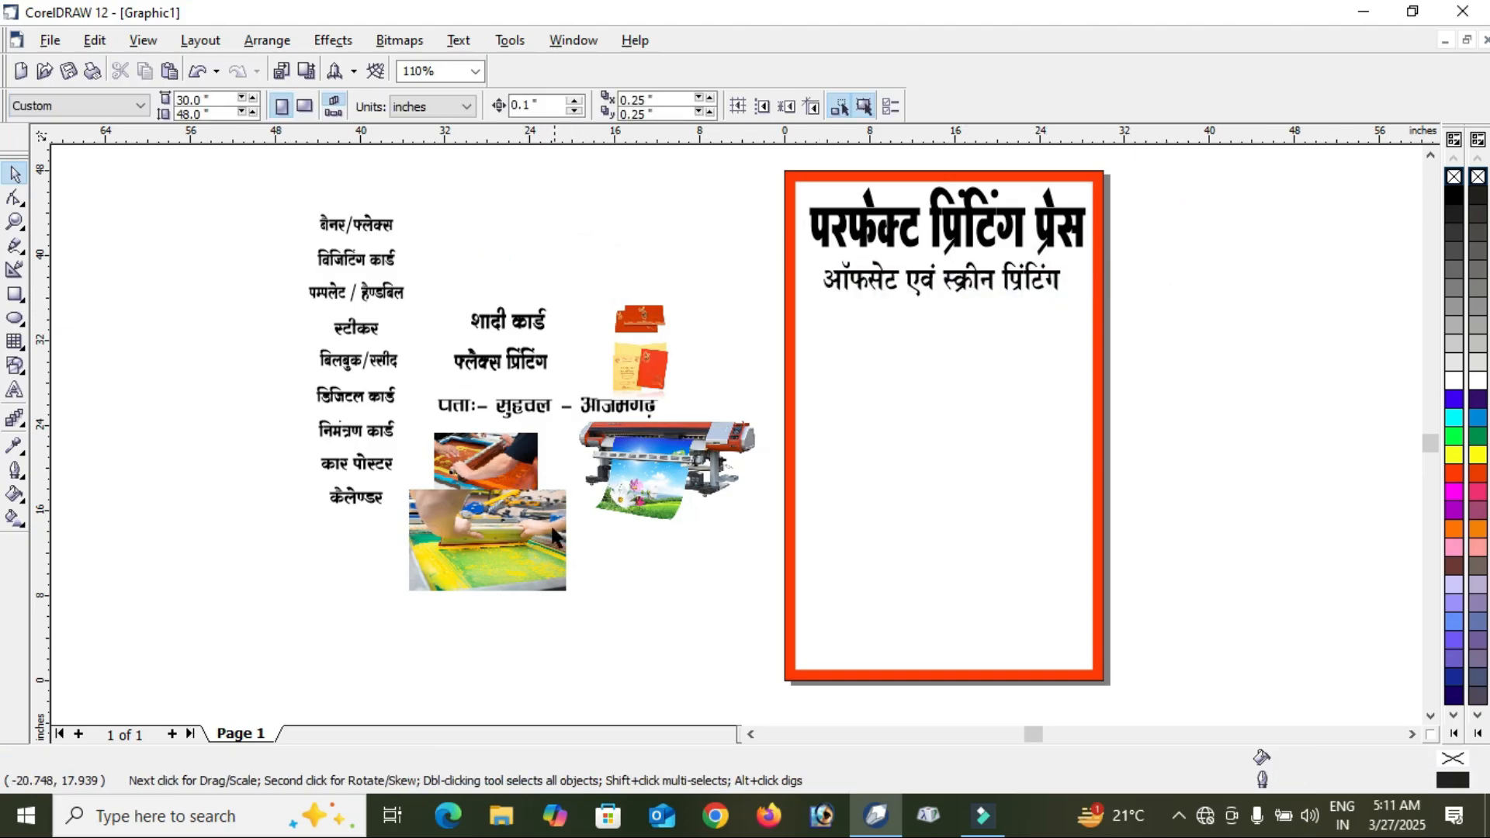
Place the yellow-green screen-printing picture inside the white inner rectangle as a PowerClip.
left_click_drag(540, 572, 789, 304)
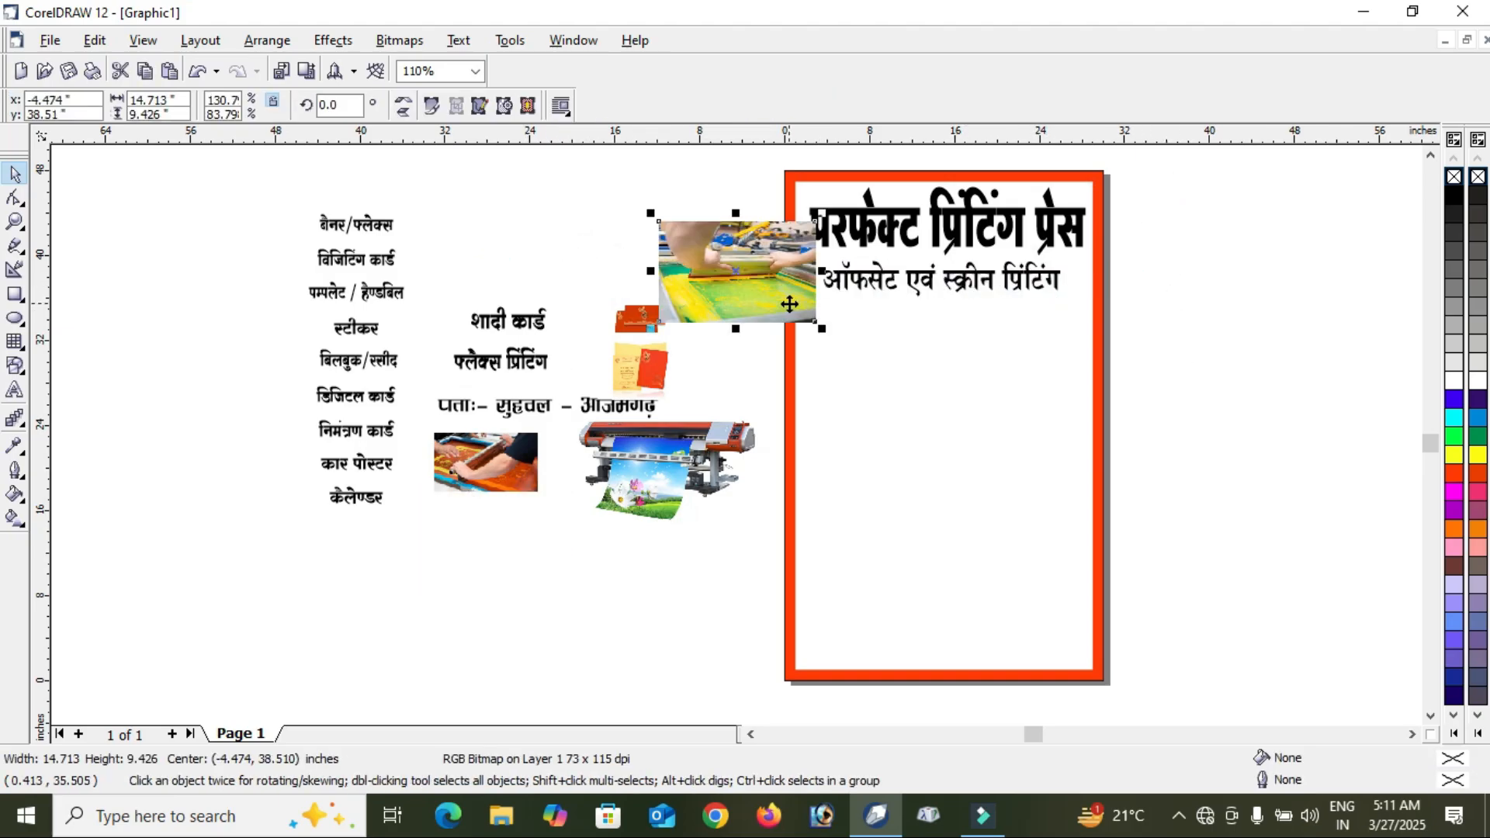
left_click(334, 42)
mouse_move(391, 283)
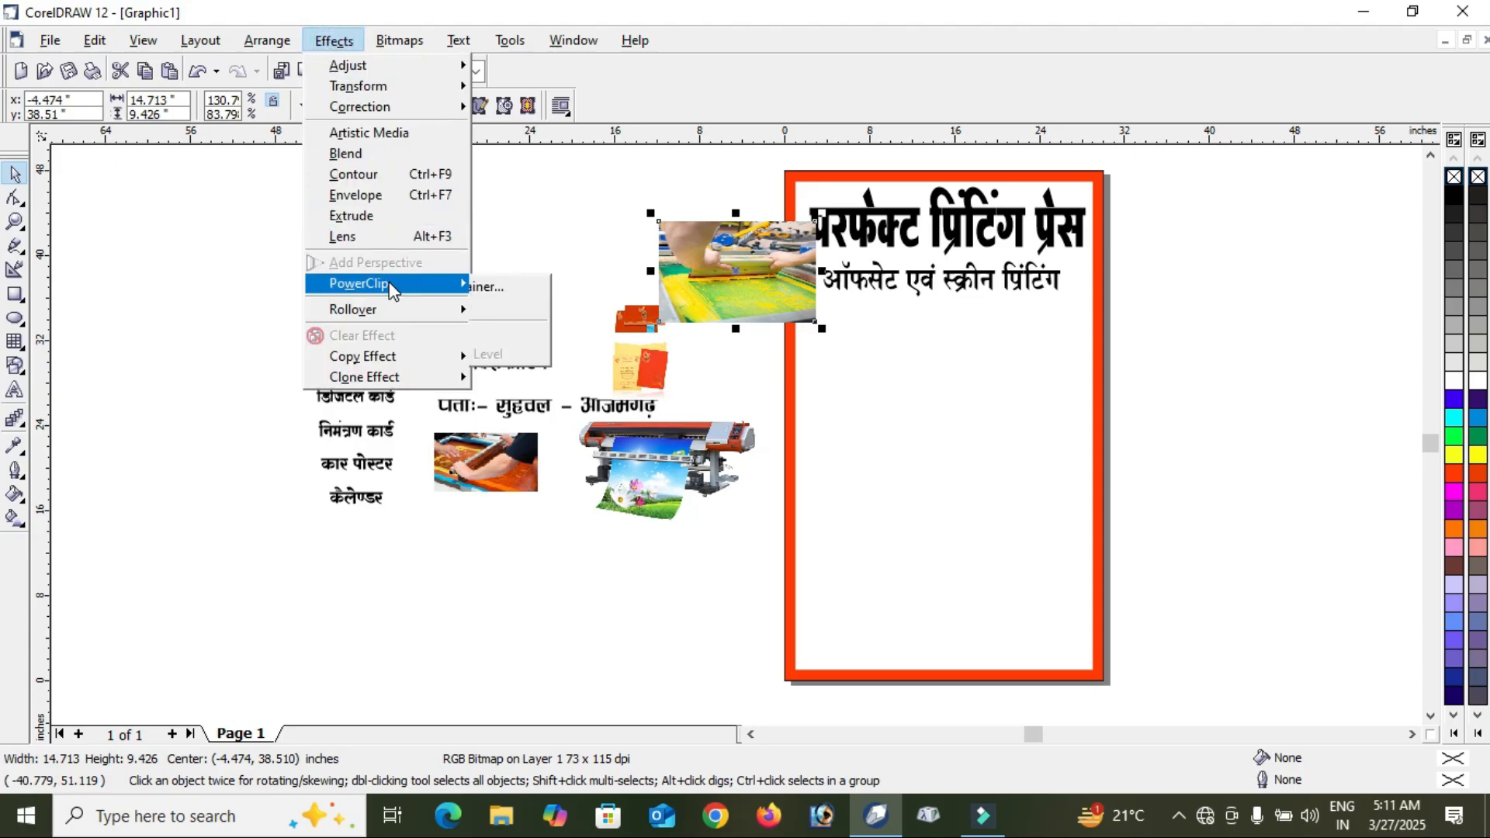
left_click(529, 286)
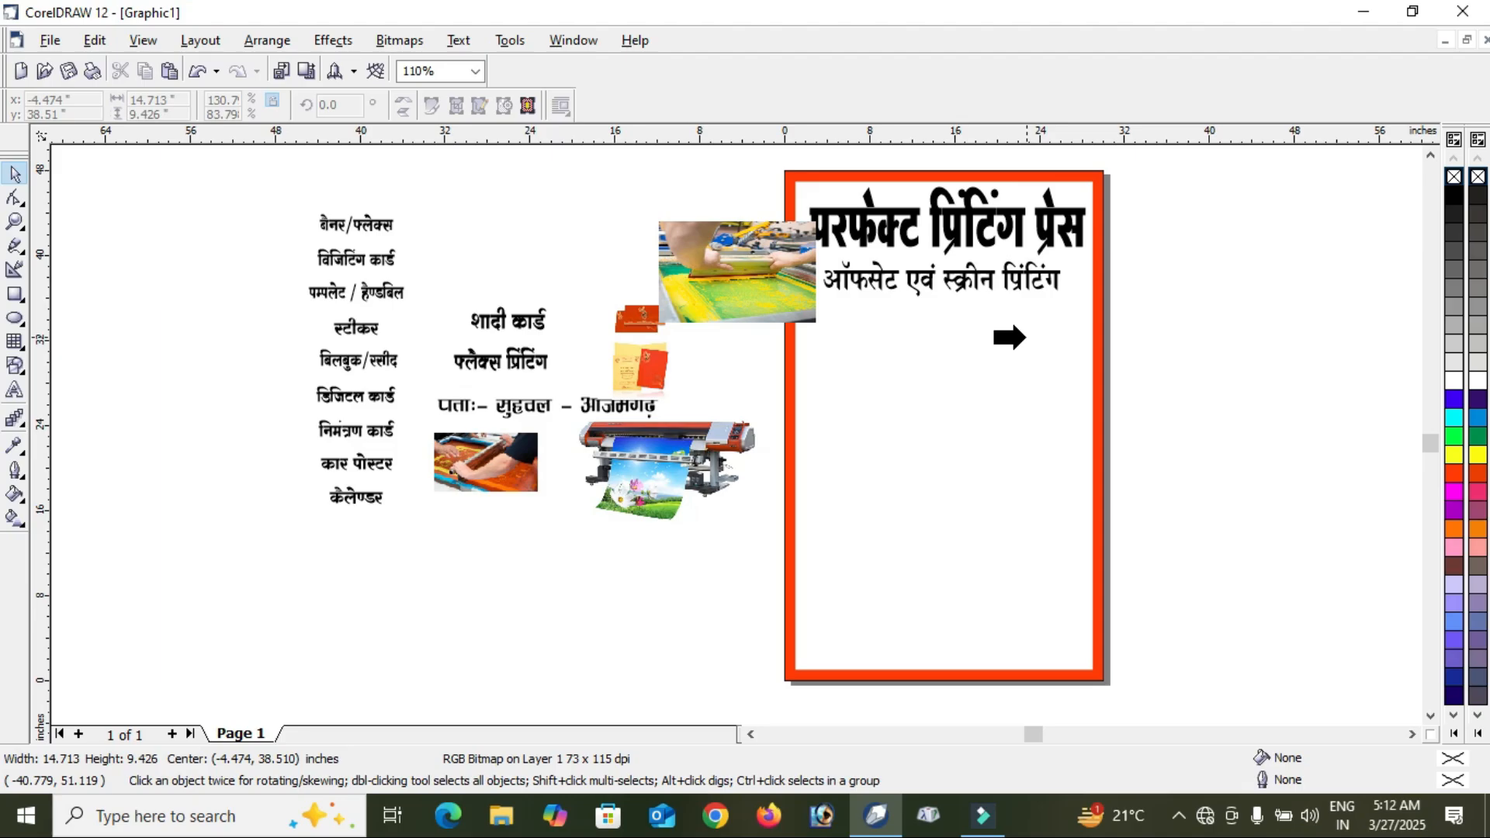
left_click(1023, 337)
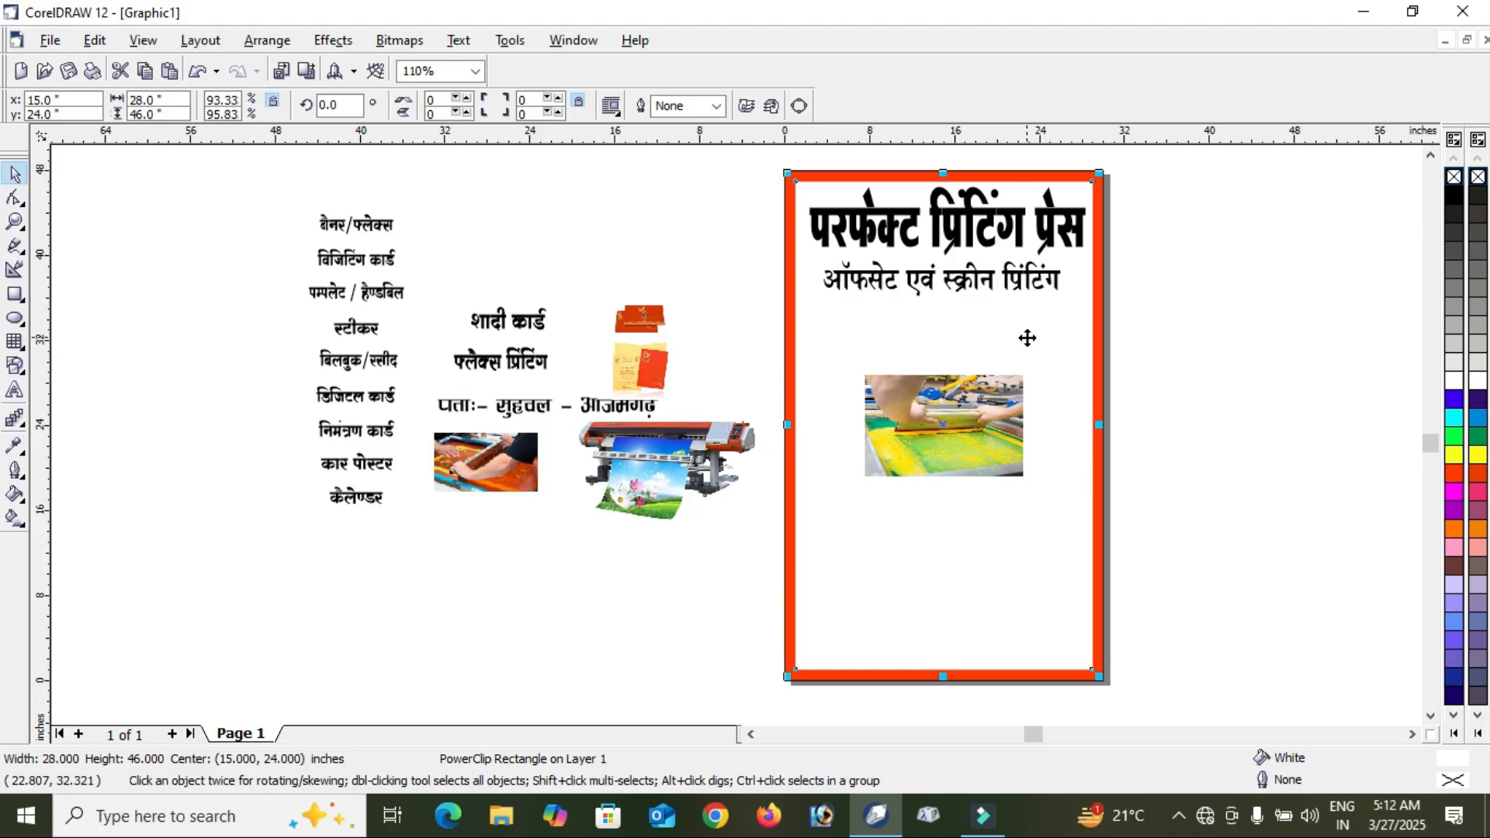
Edit the contents of the white rectangle's PowerClip and move the screen-printing picture off the page.
right_click(1027, 337)
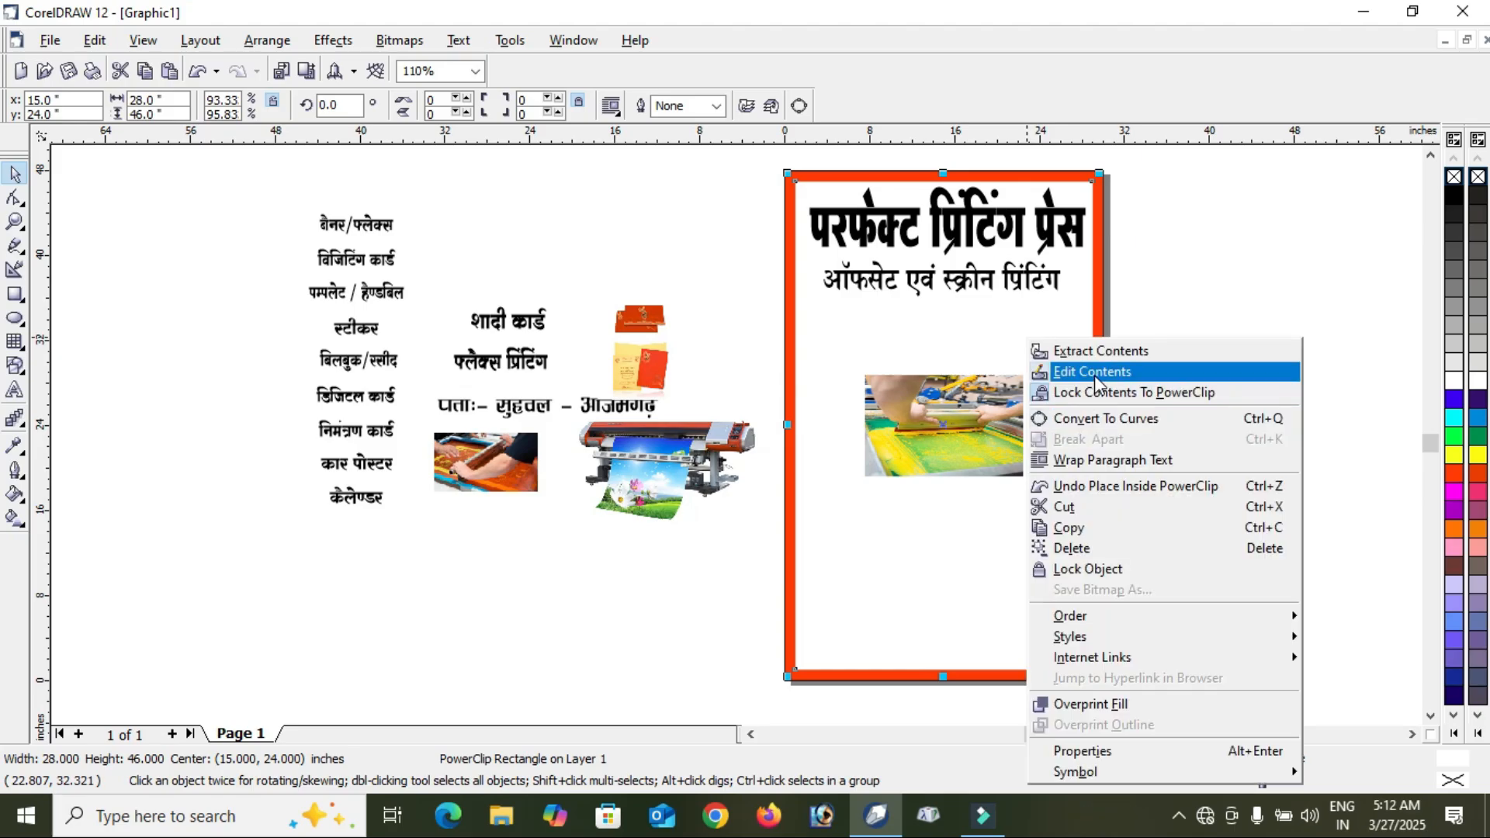
left_click(1094, 375)
left_click(998, 423)
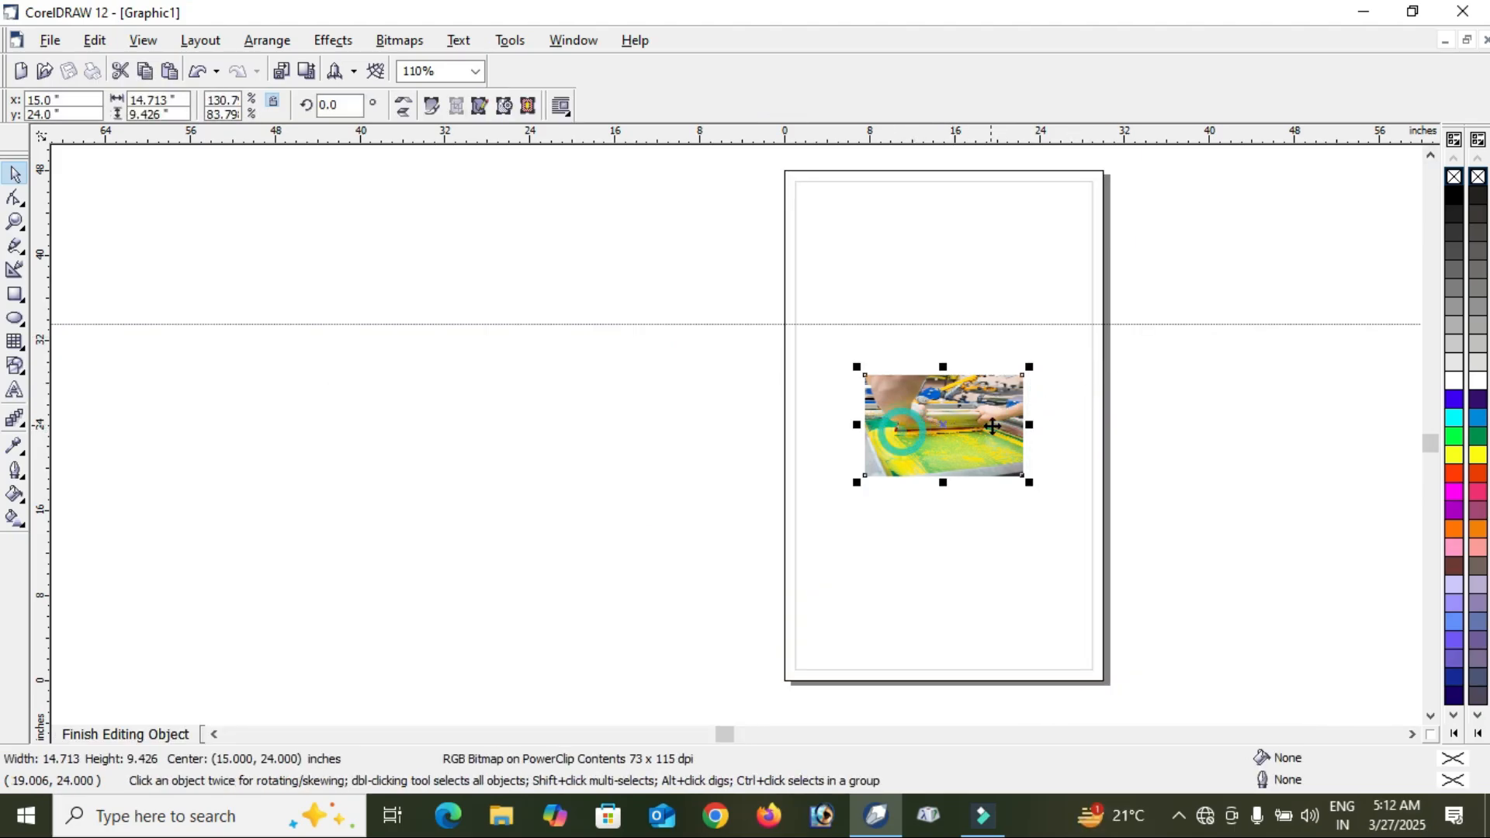
left_click_drag(598, 396, 593, 397)
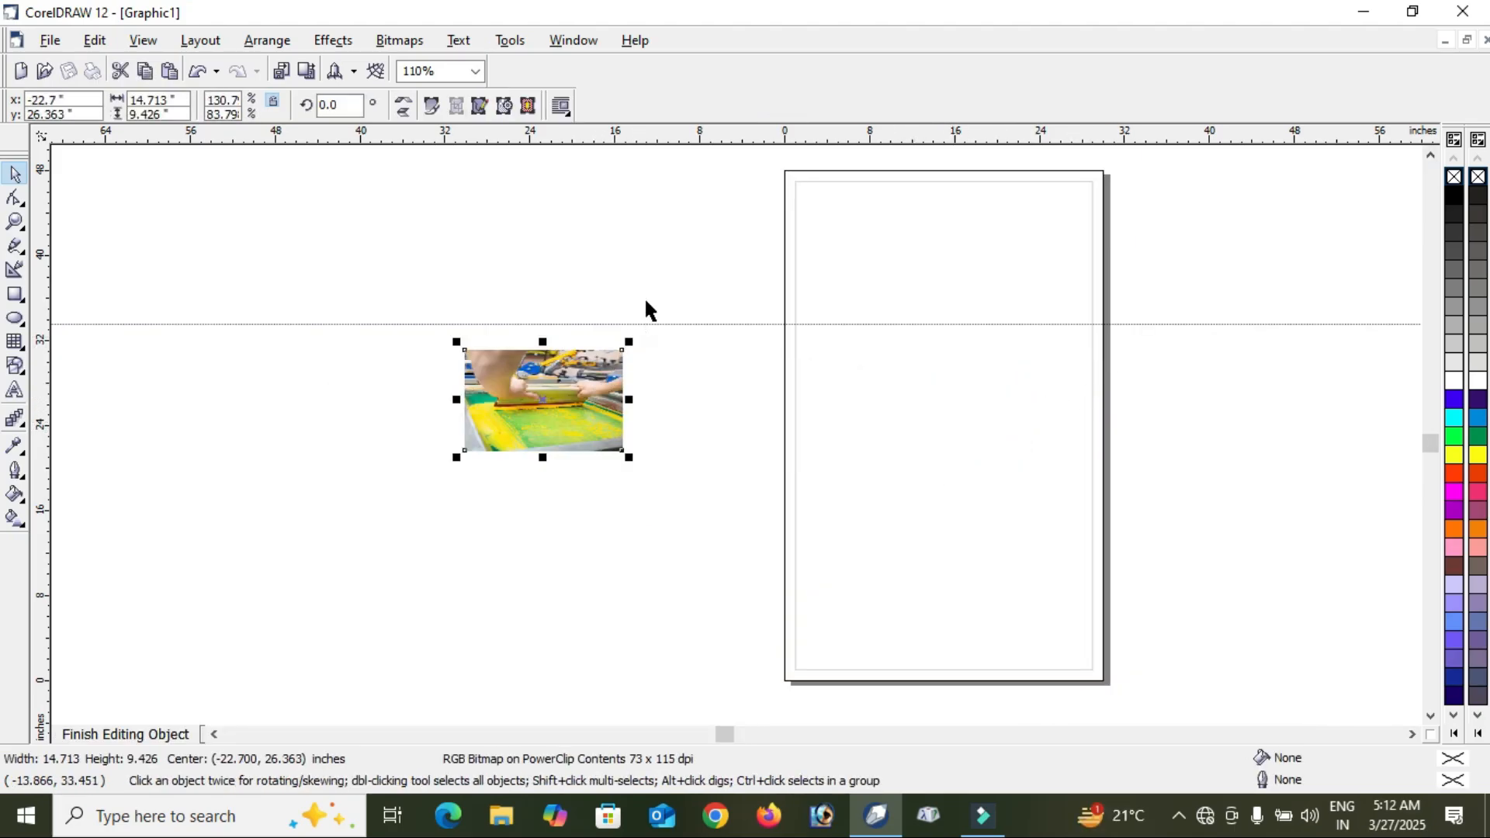
Draw a square about 24.65 inches wide over the upper part of the page.
left_click(17, 299)
left_click_drag(780, 179, 1040, 416)
left_click(1430, 154)
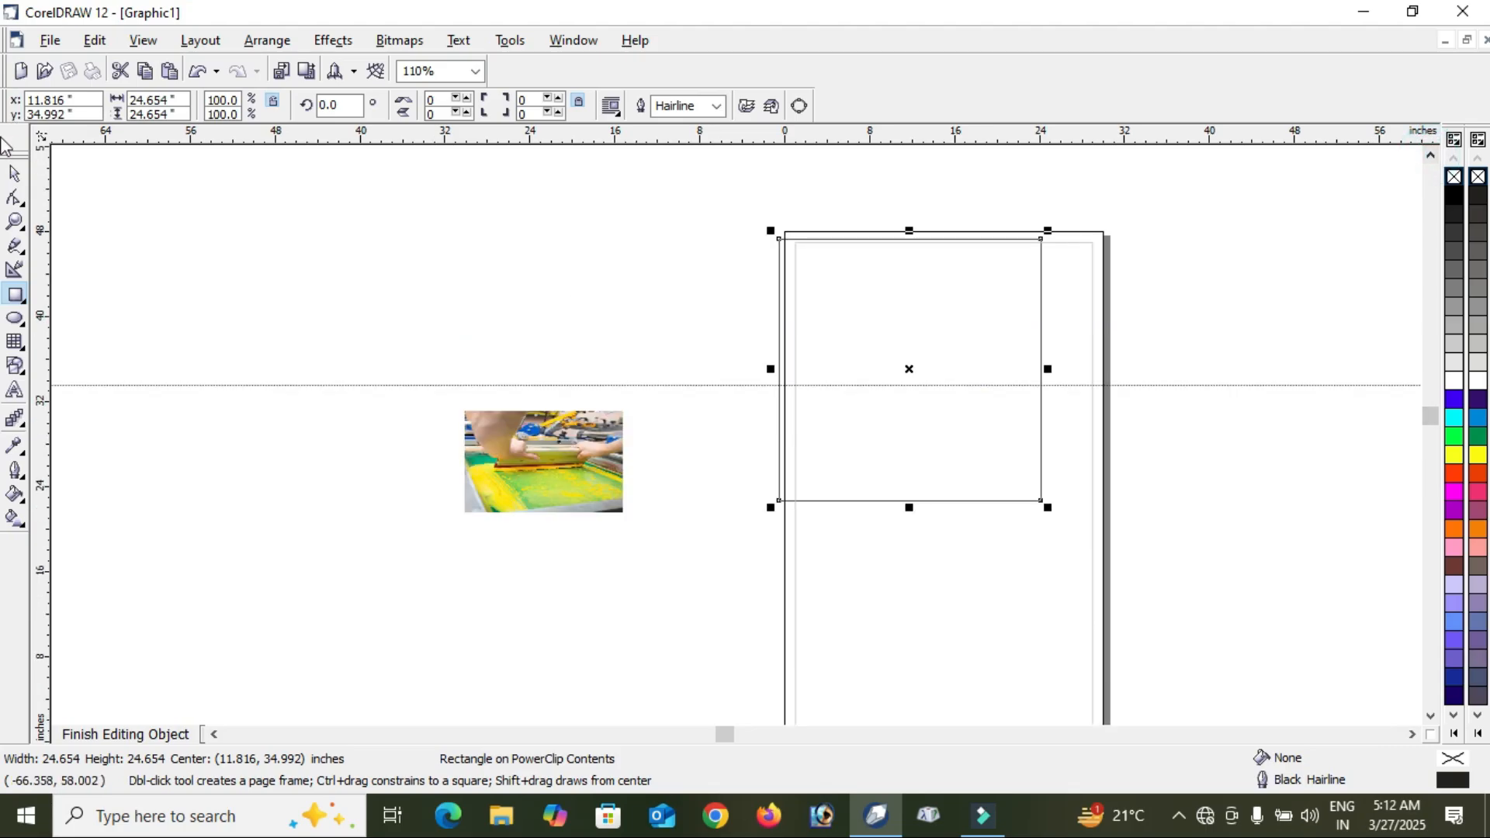
Rotate the square to 315 degrees so it forms a diamond and move it up over the page's upper edge.
left_click(15, 174)
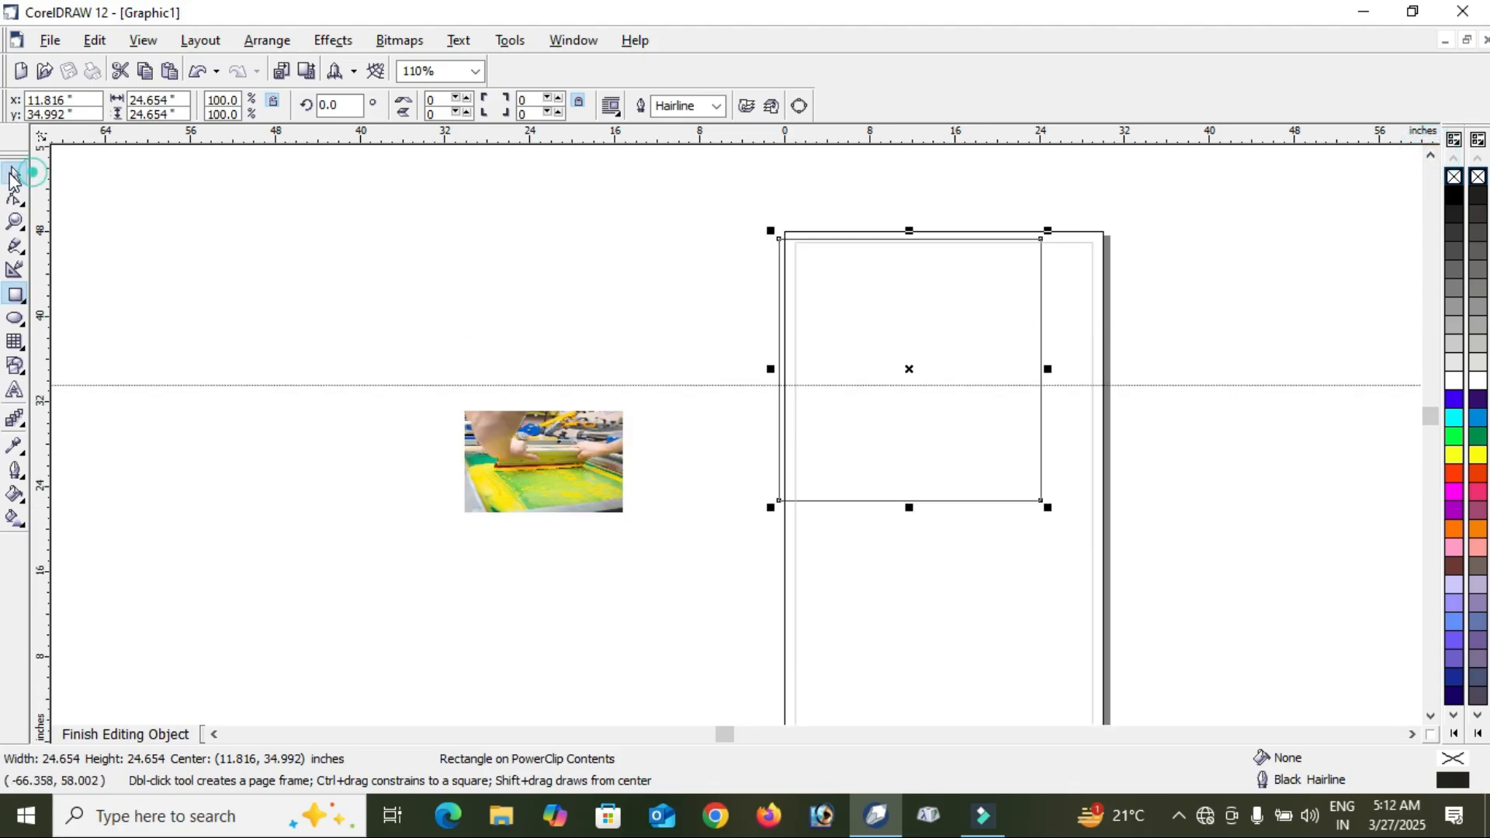
left_click(913, 342)
left_click(921, 333)
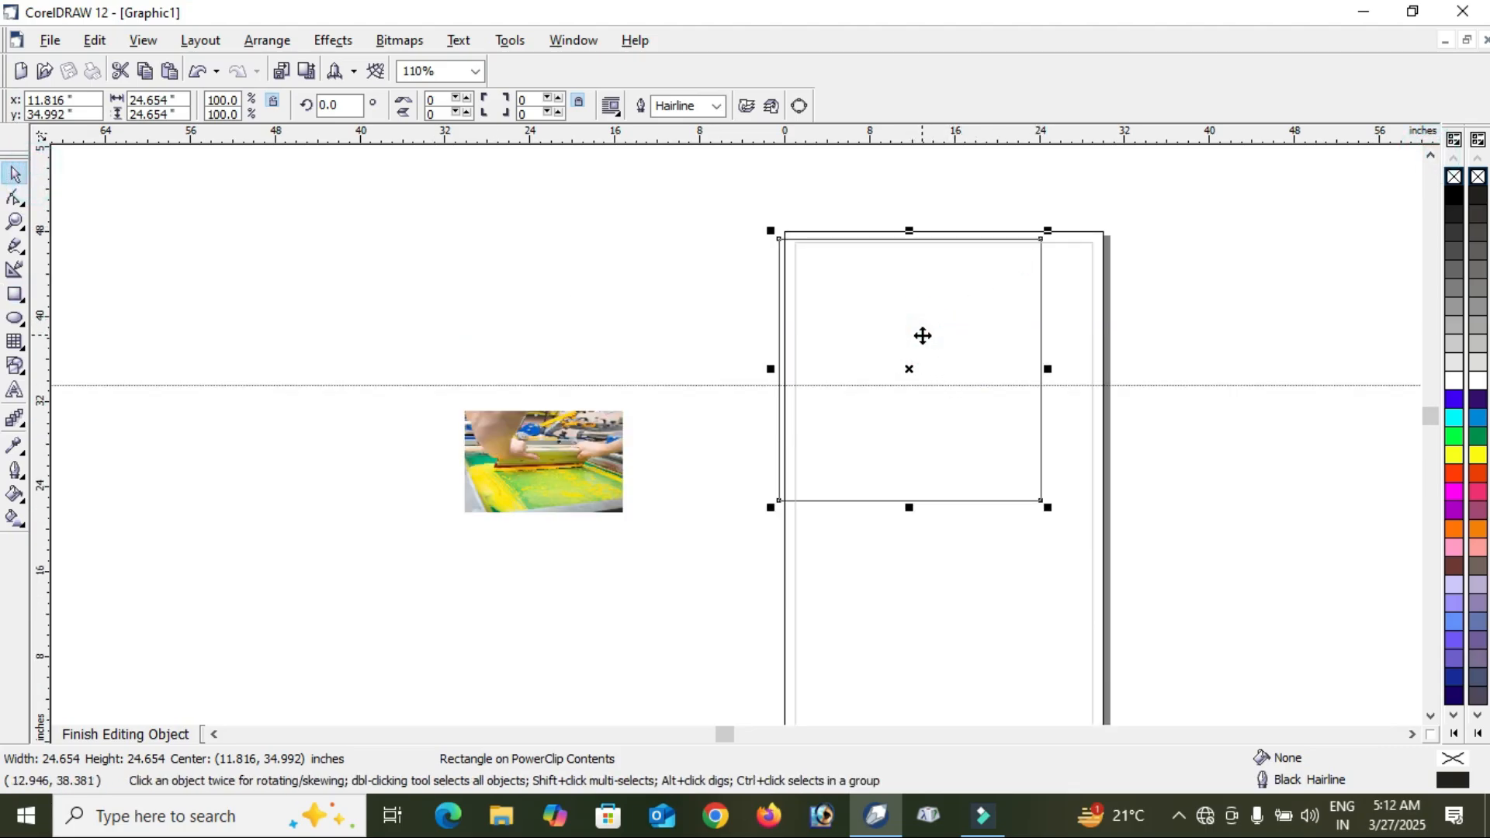
left_click(922, 335)
left_click_drag(1045, 226, 1094, 376)
left_click(982, 359)
left_click_drag(990, 368, 982, 269)
Skew the diamond so its lower corner shifts left, and move it right to span the page's upper part.
left_click(905, 357)
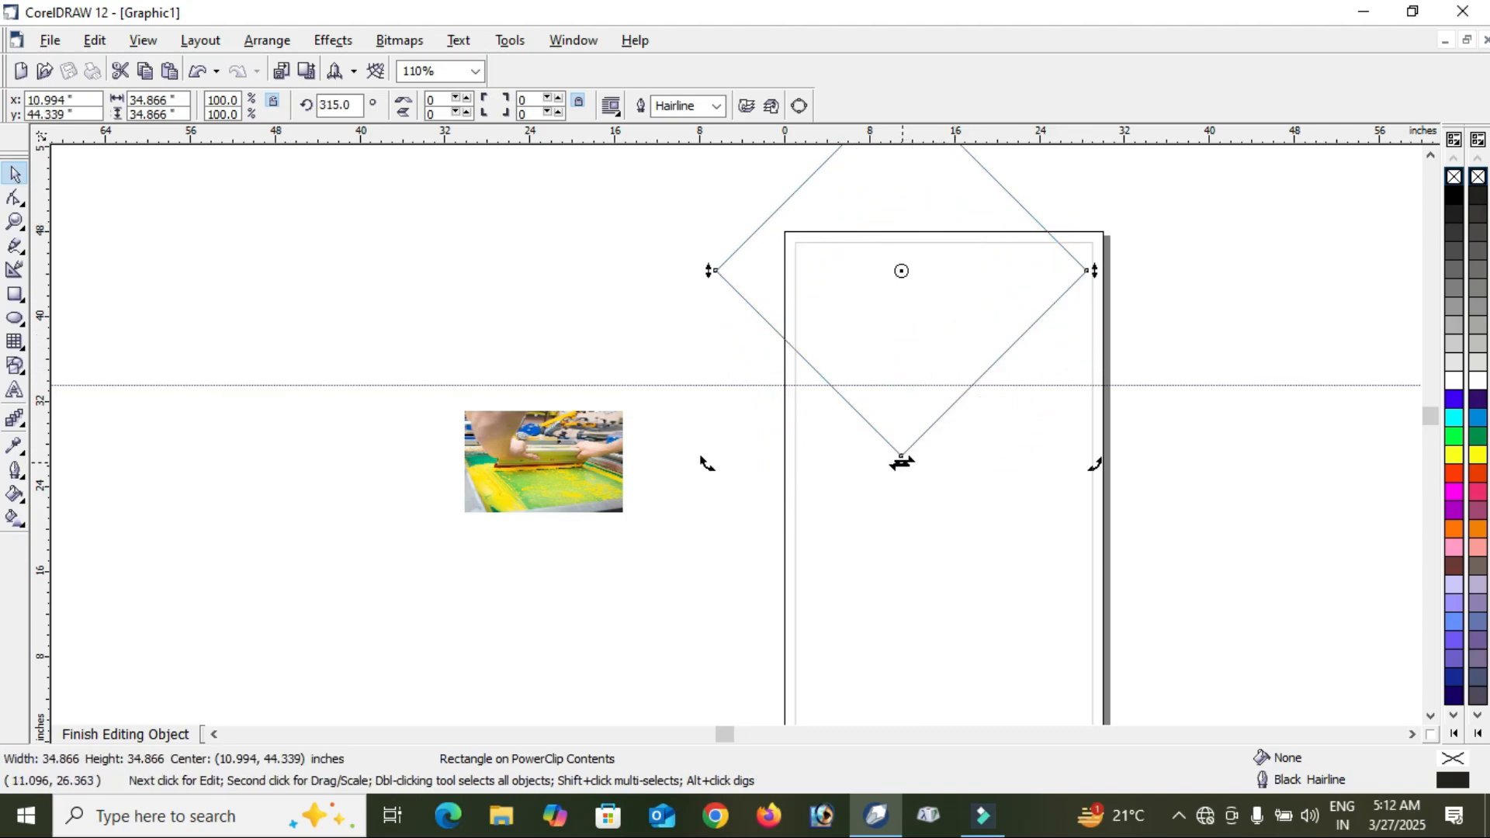
left_click_drag(900, 455, 838, 457)
left_click(901, 309)
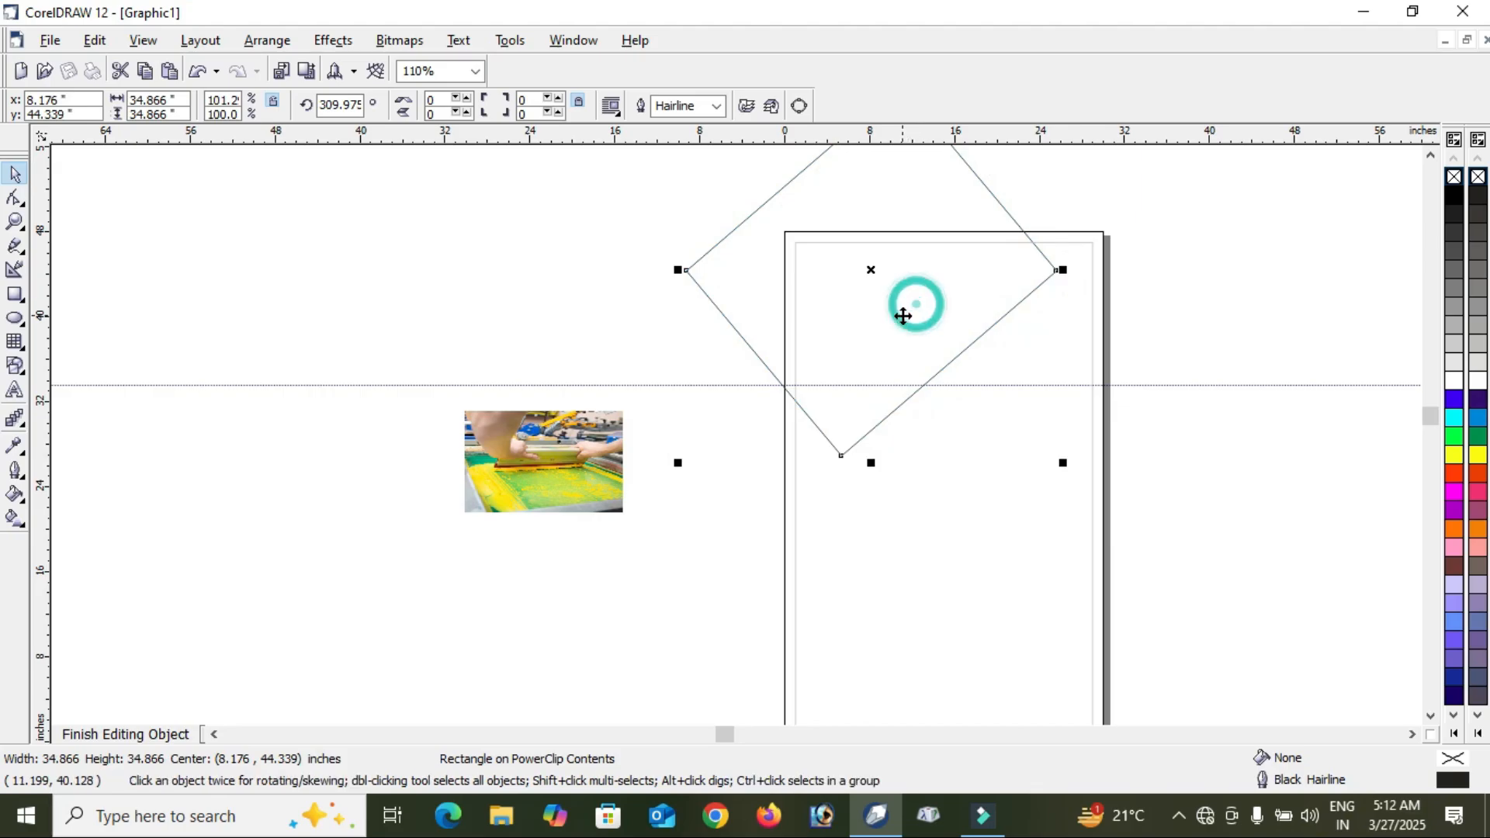
left_click_drag(901, 309, 957, 303)
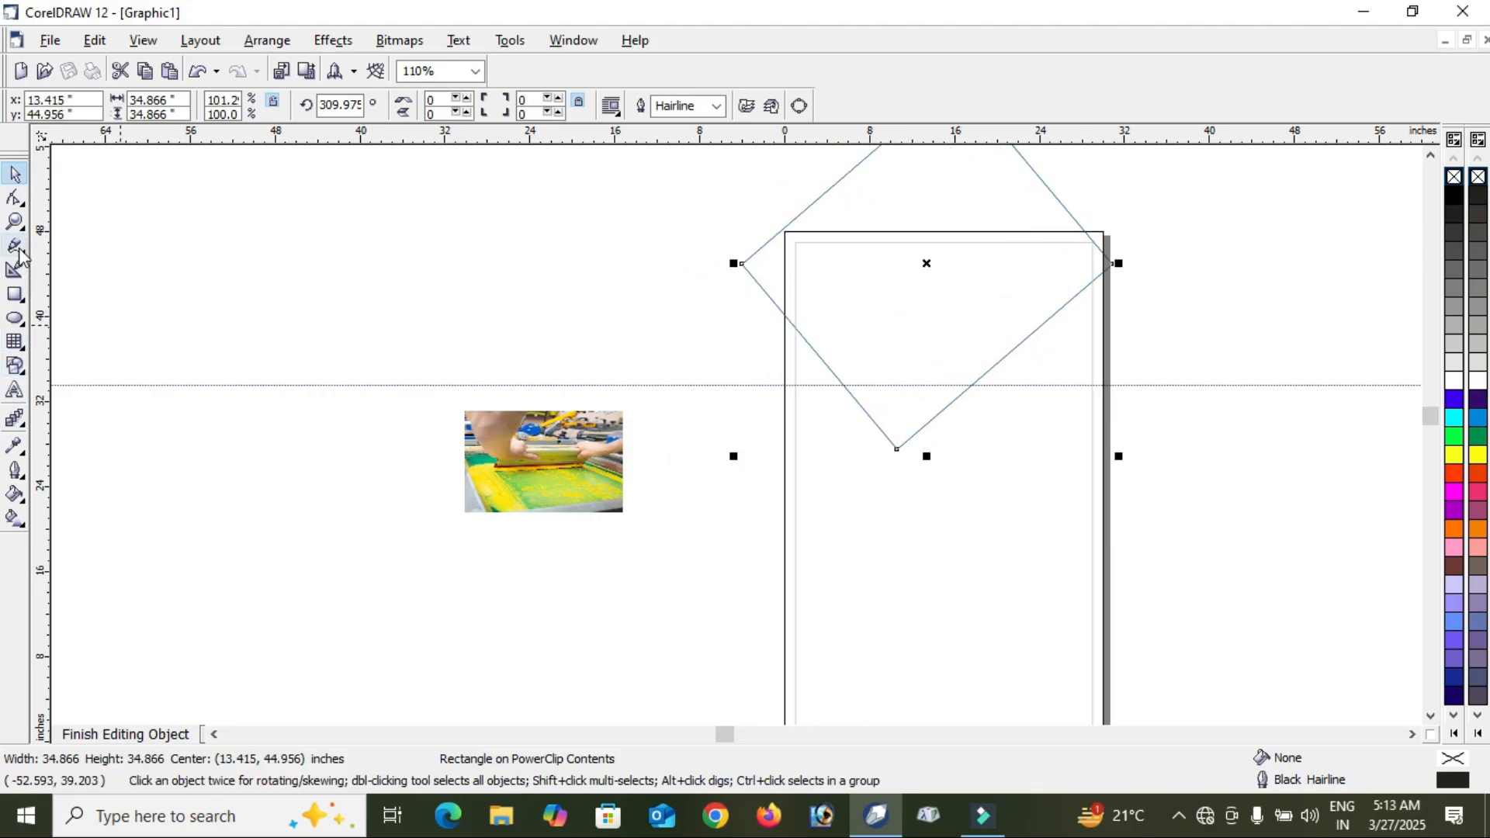
Round the diamond's corners to about 38 and fill it with black.
left_click(14, 197)
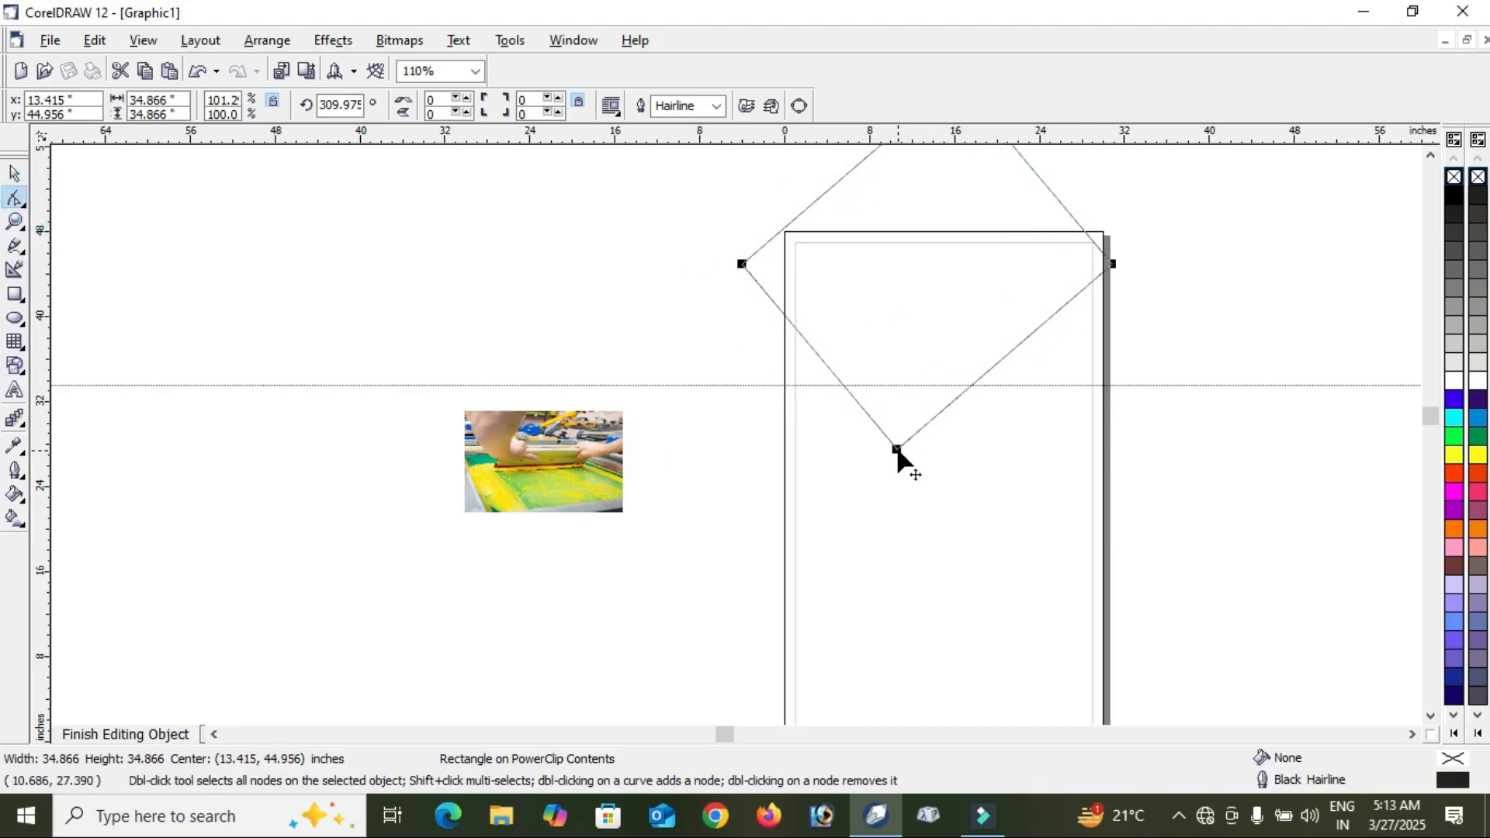
left_click_drag(900, 451, 945, 412)
left_click(1454, 196)
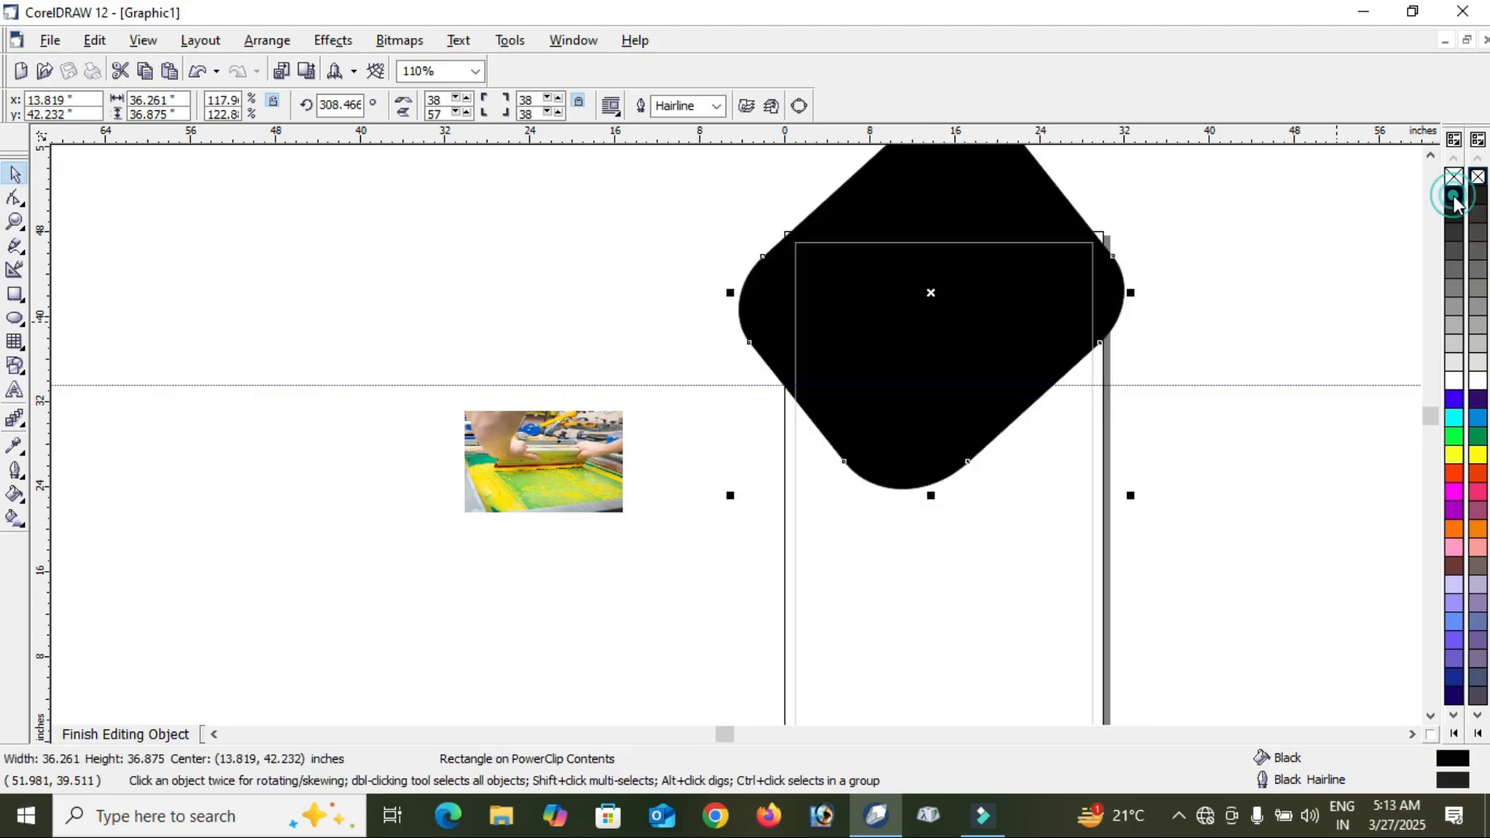
Give the rounded diamond a radial black-to-white fountain fill and stretch its radius out towards the shape's edge.
left_click(1226, 270)
left_click(13, 519)
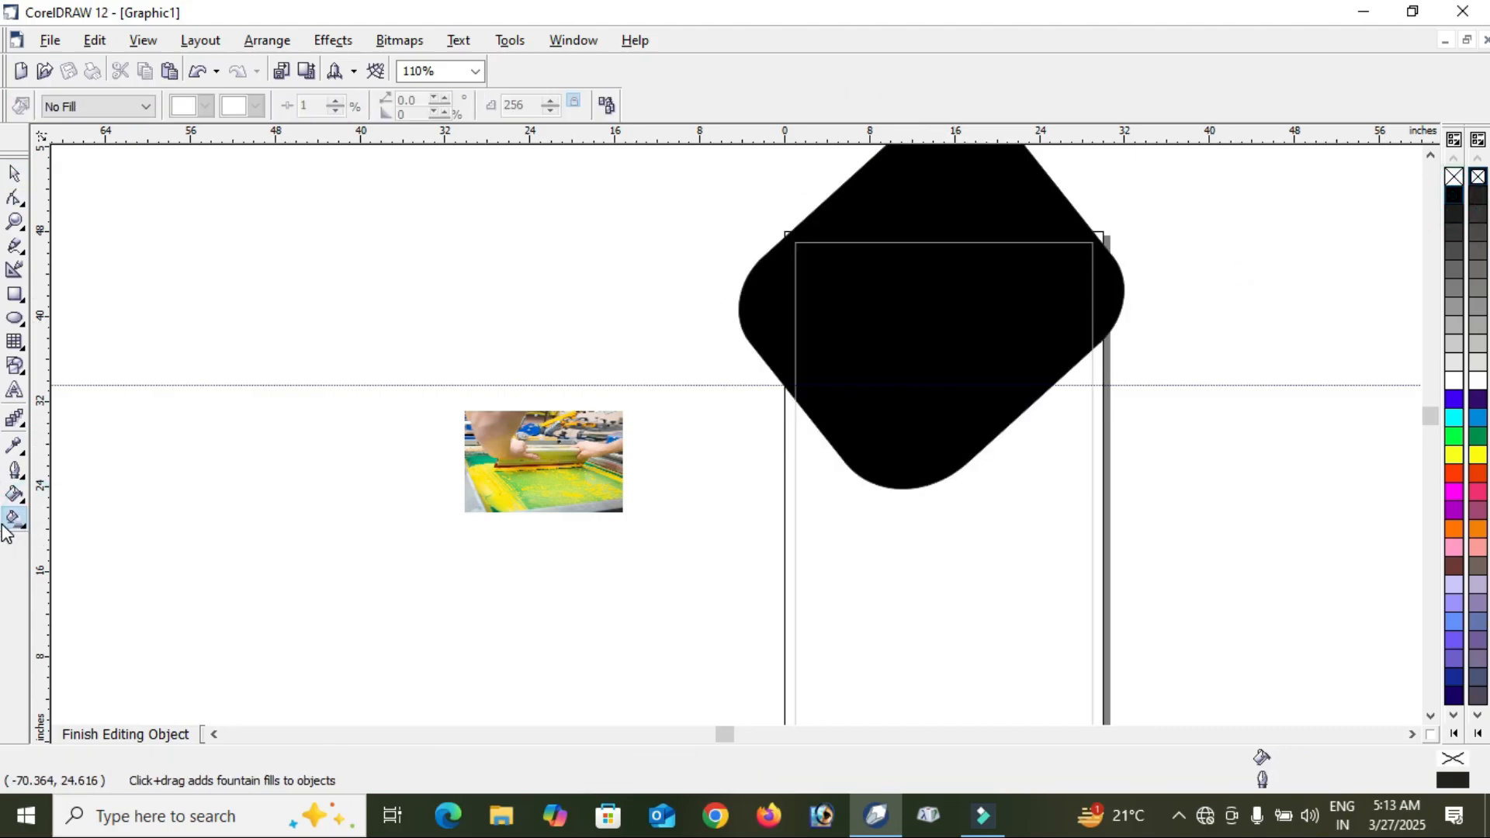
left_click_drag(951, 253, 876, 452)
left_click(108, 109)
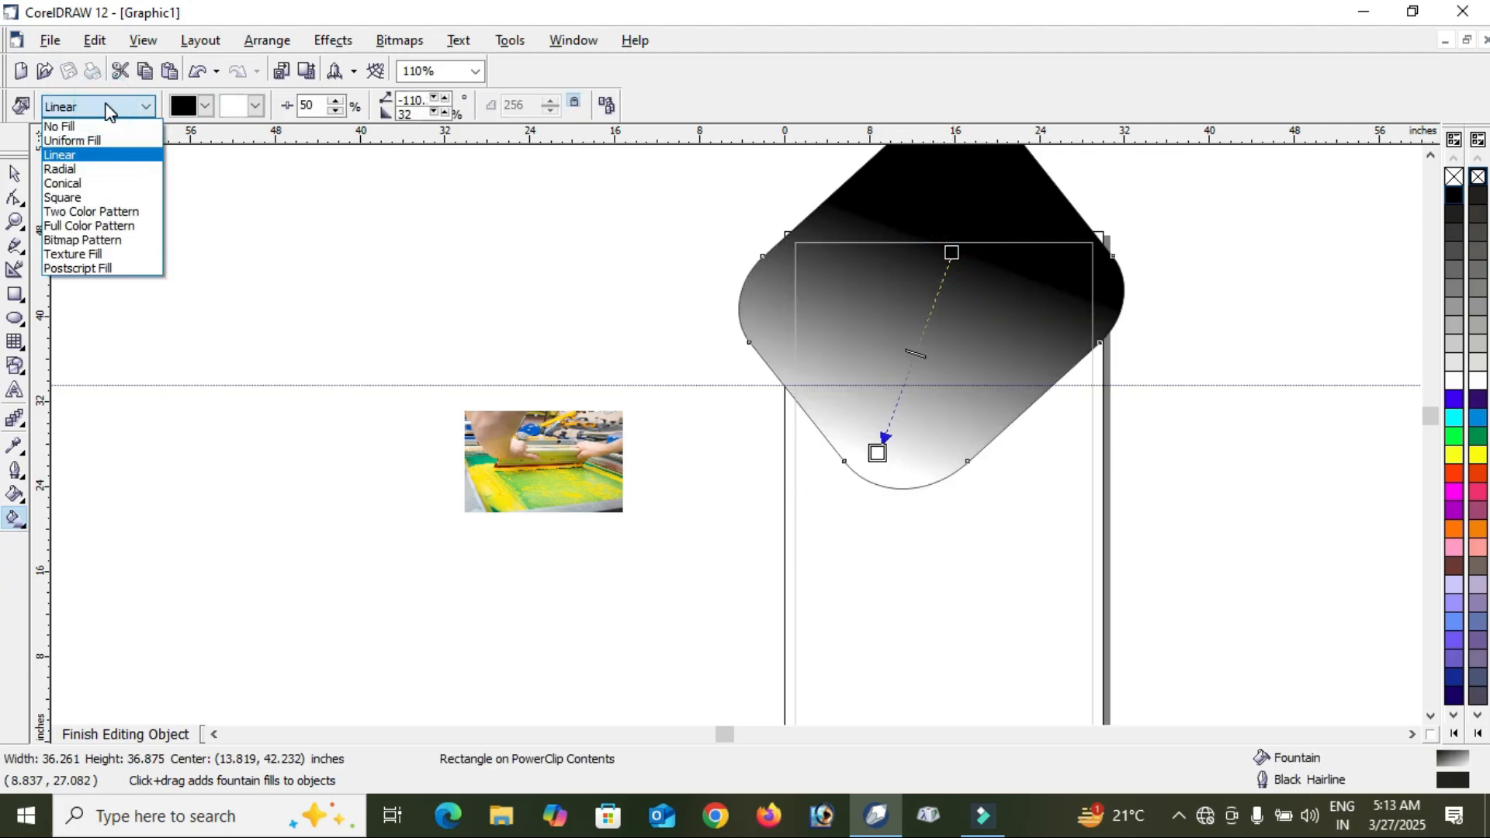
left_click(94, 170)
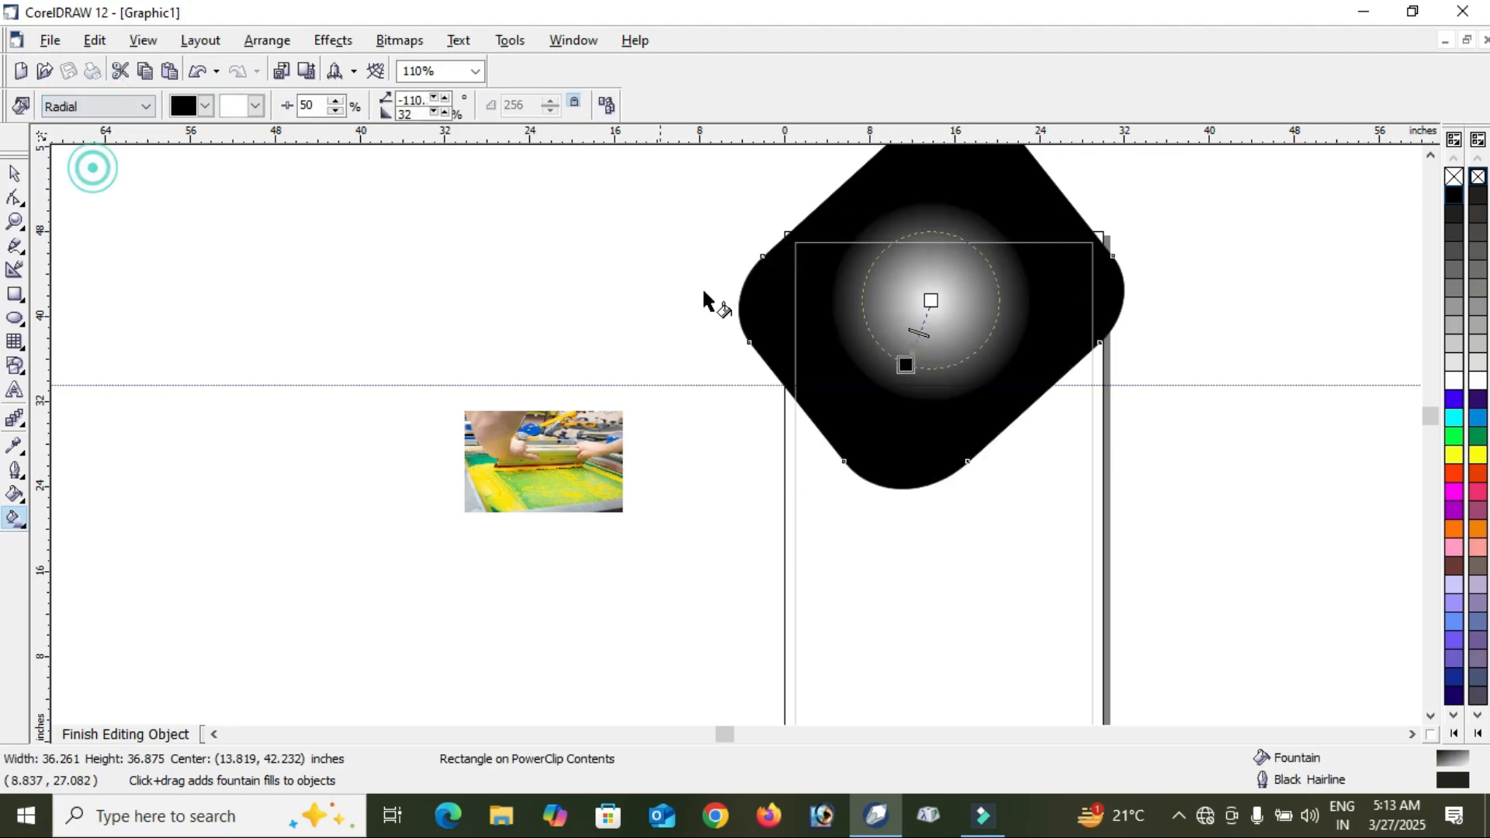
left_click_drag(931, 300, 766, 313)
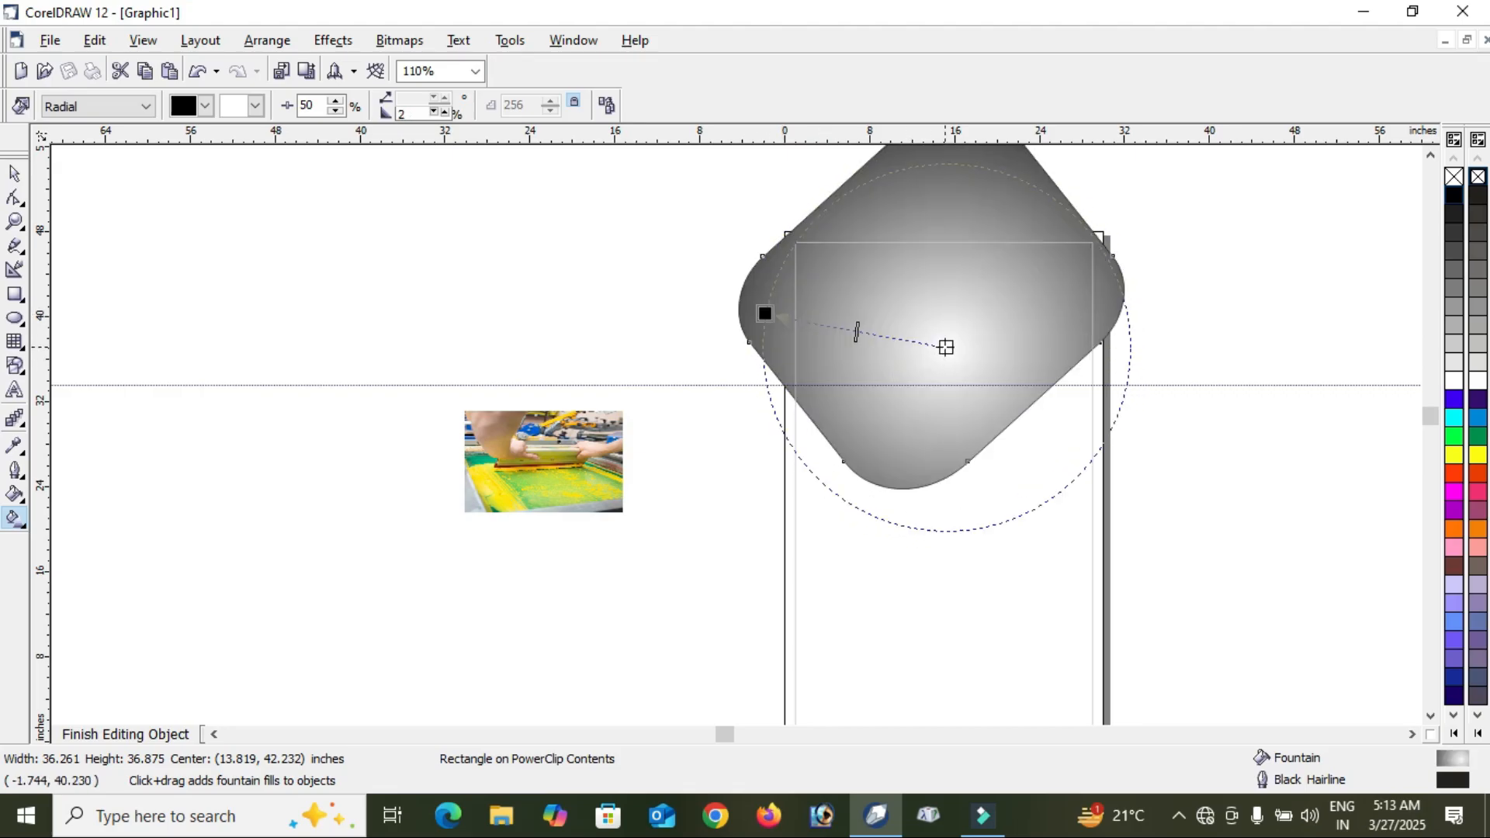
Set the radial fill's centre colour to red, shorten its radius for darker edges, and remove the diamond's outline.
left_click(946, 347)
left_click(1453, 473)
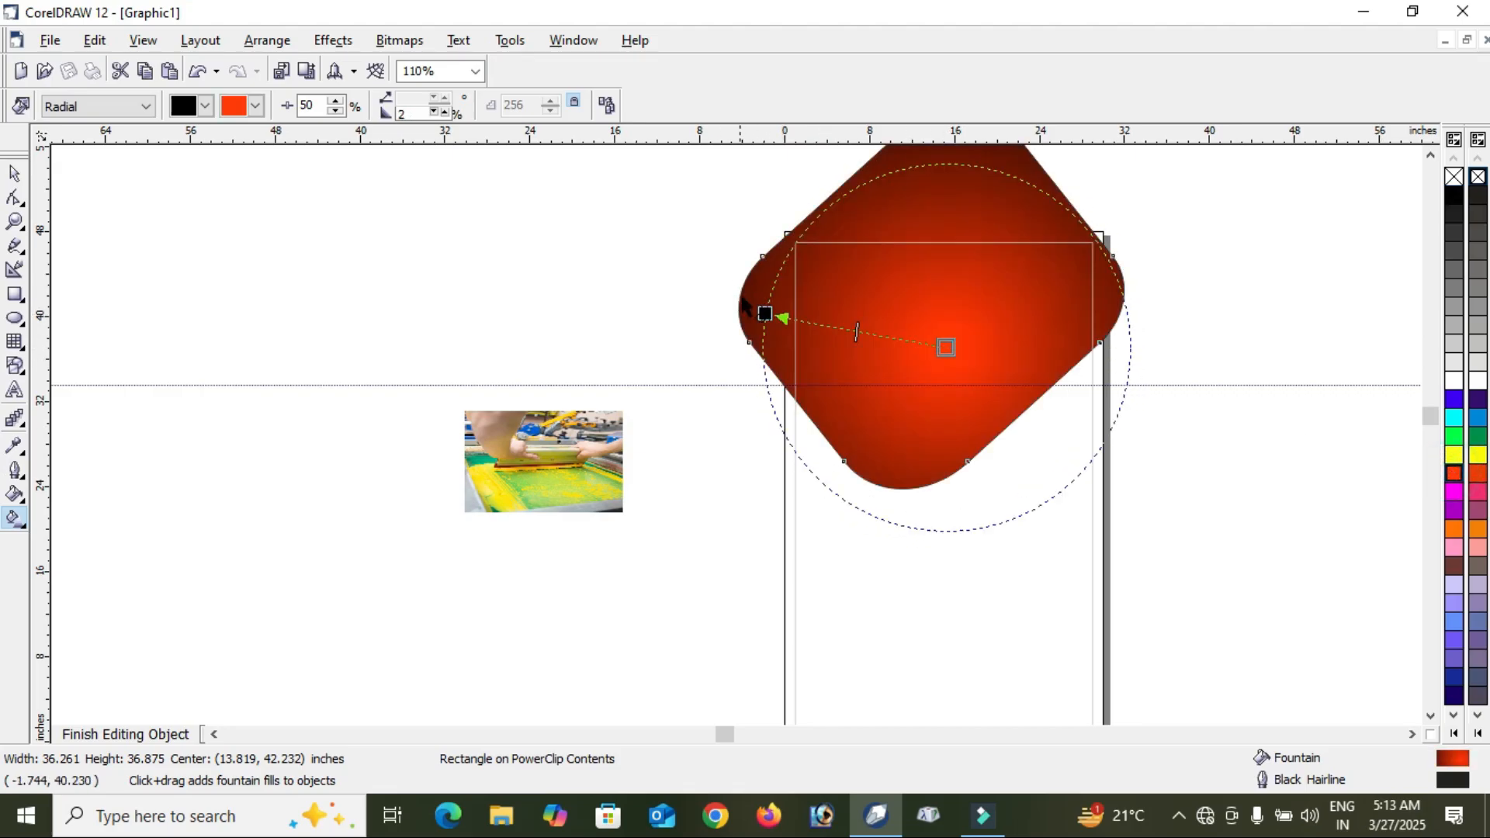
left_click_drag(765, 313, 842, 326)
key("space")
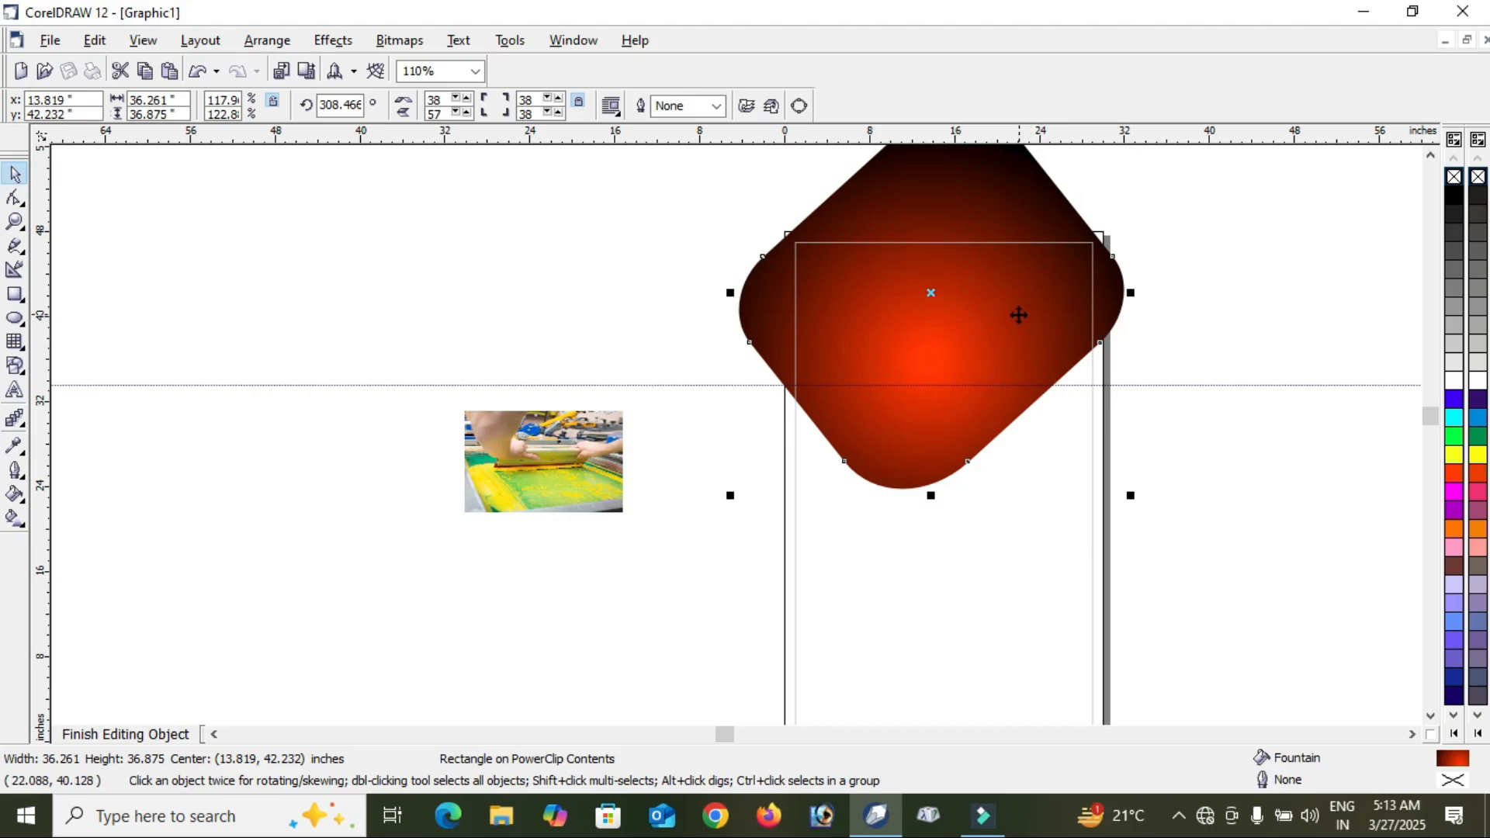
Duplicate the red diamond slightly higher and fill the copy beneath with 10% Black.
left_click_drag(941, 462, 945, 440)
right_click(945, 440)
left_click(911, 484)
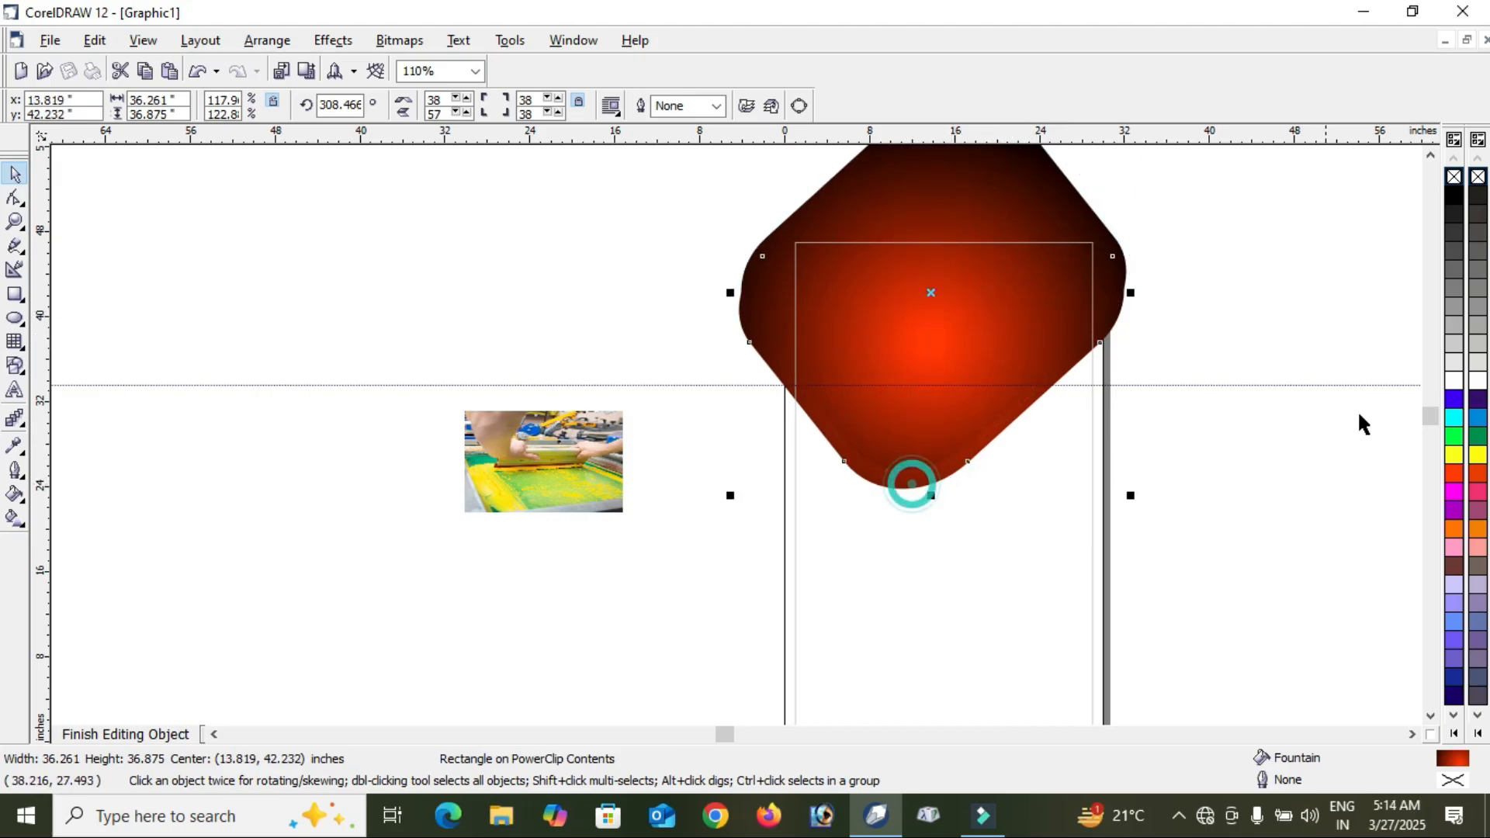
left_click(1454, 361)
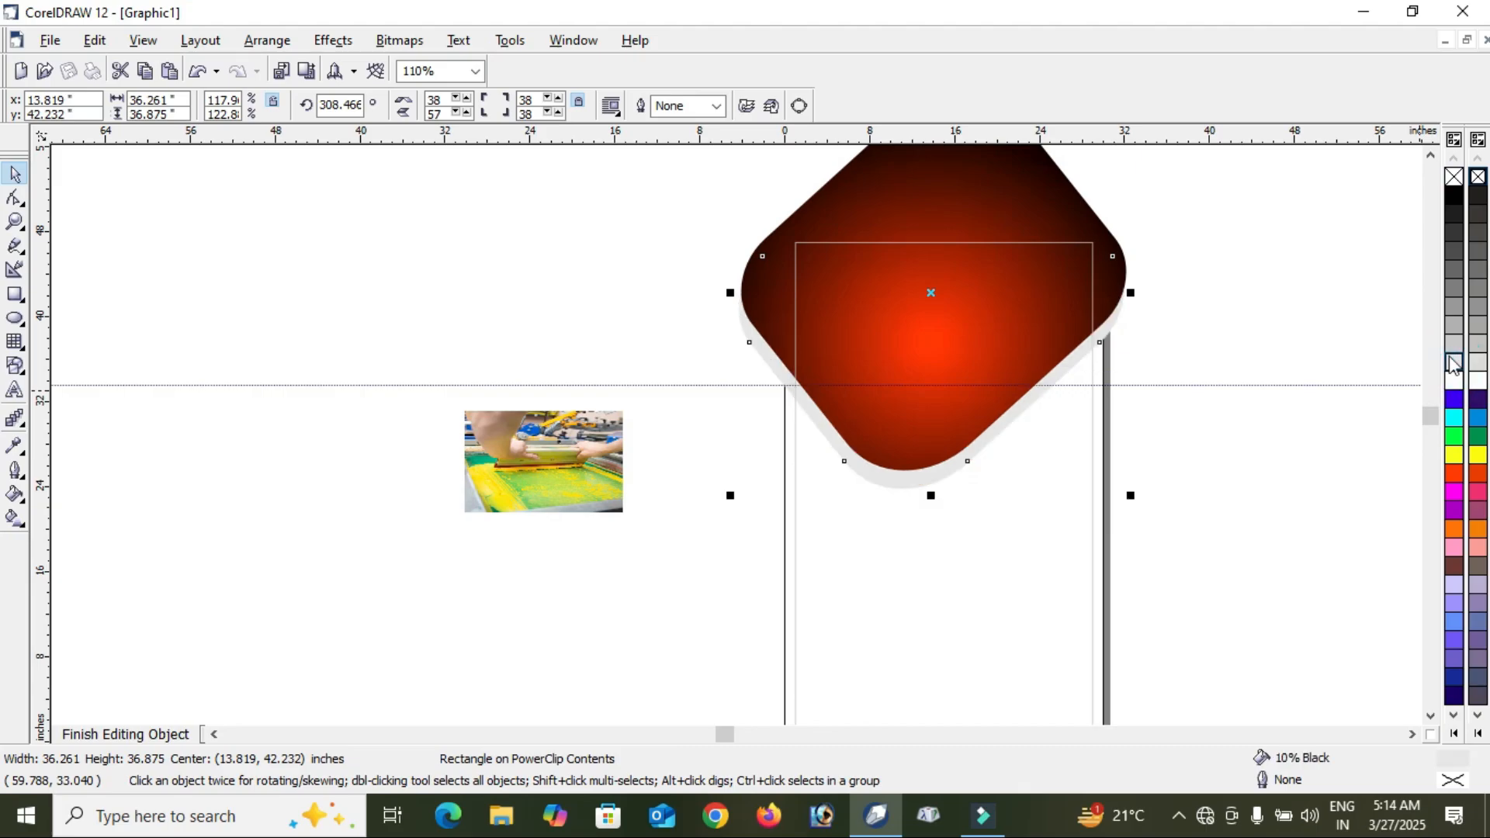
Place the screen-printing picture inside the red gradient diamond as a PowerClip.
left_click(544, 462)
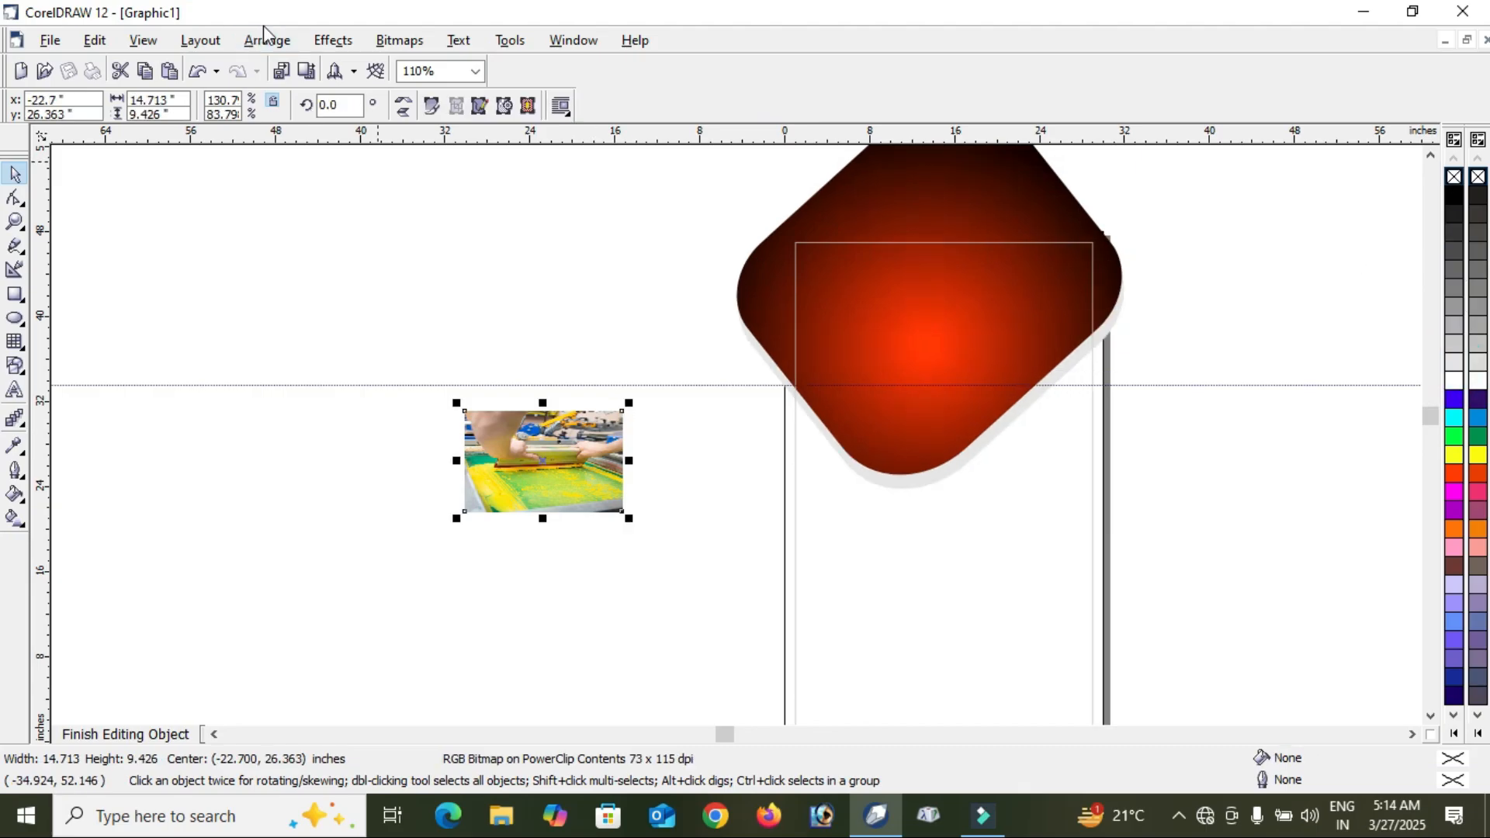
left_click(326, 41)
mouse_move(409, 281)
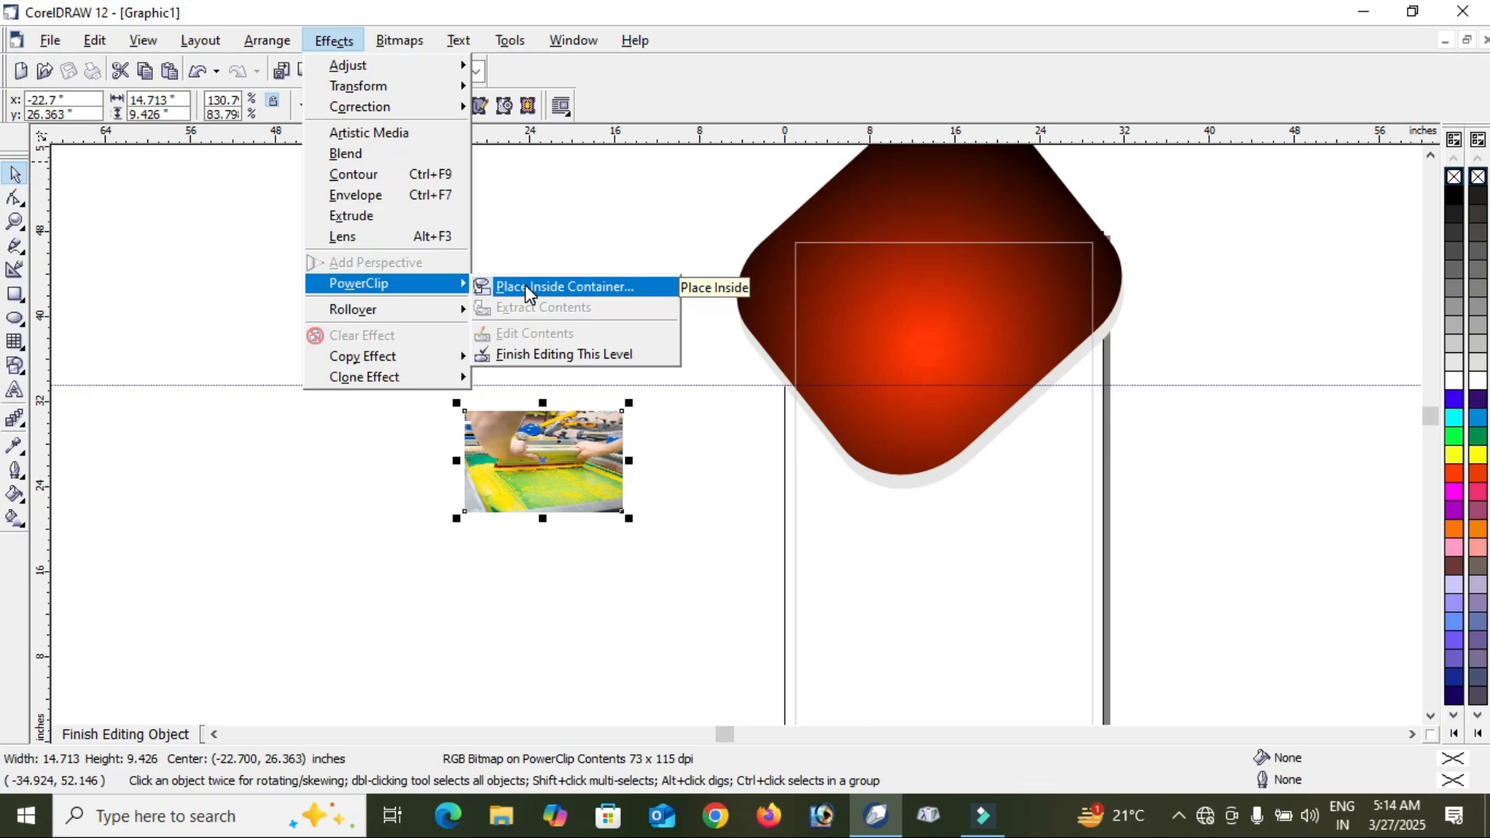
left_click(571, 289)
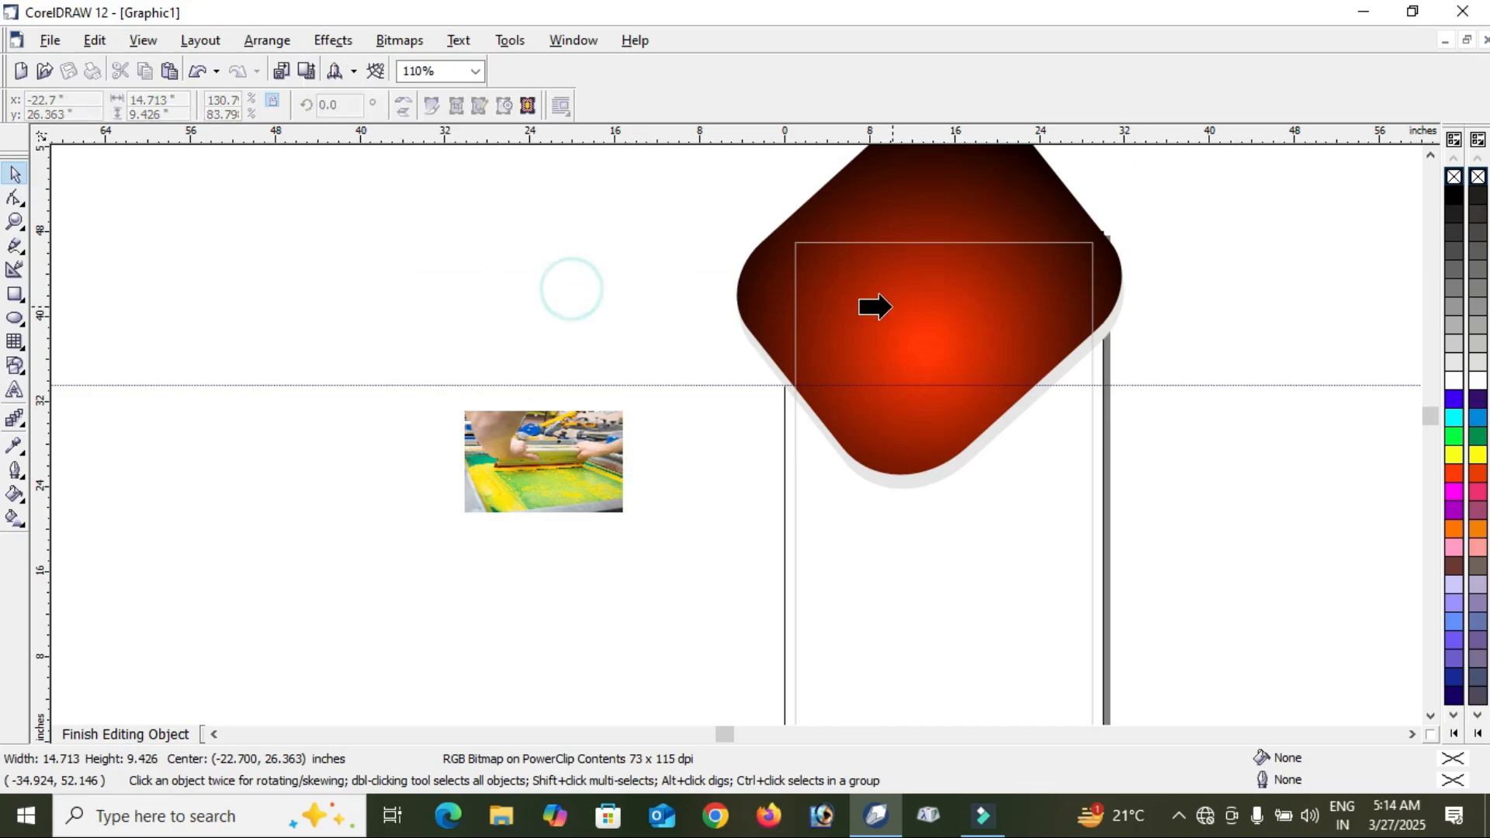
left_click(892, 306)
Edit the contents of the diamond's PowerClip and move the picture out beside the page.
right_click(893, 307)
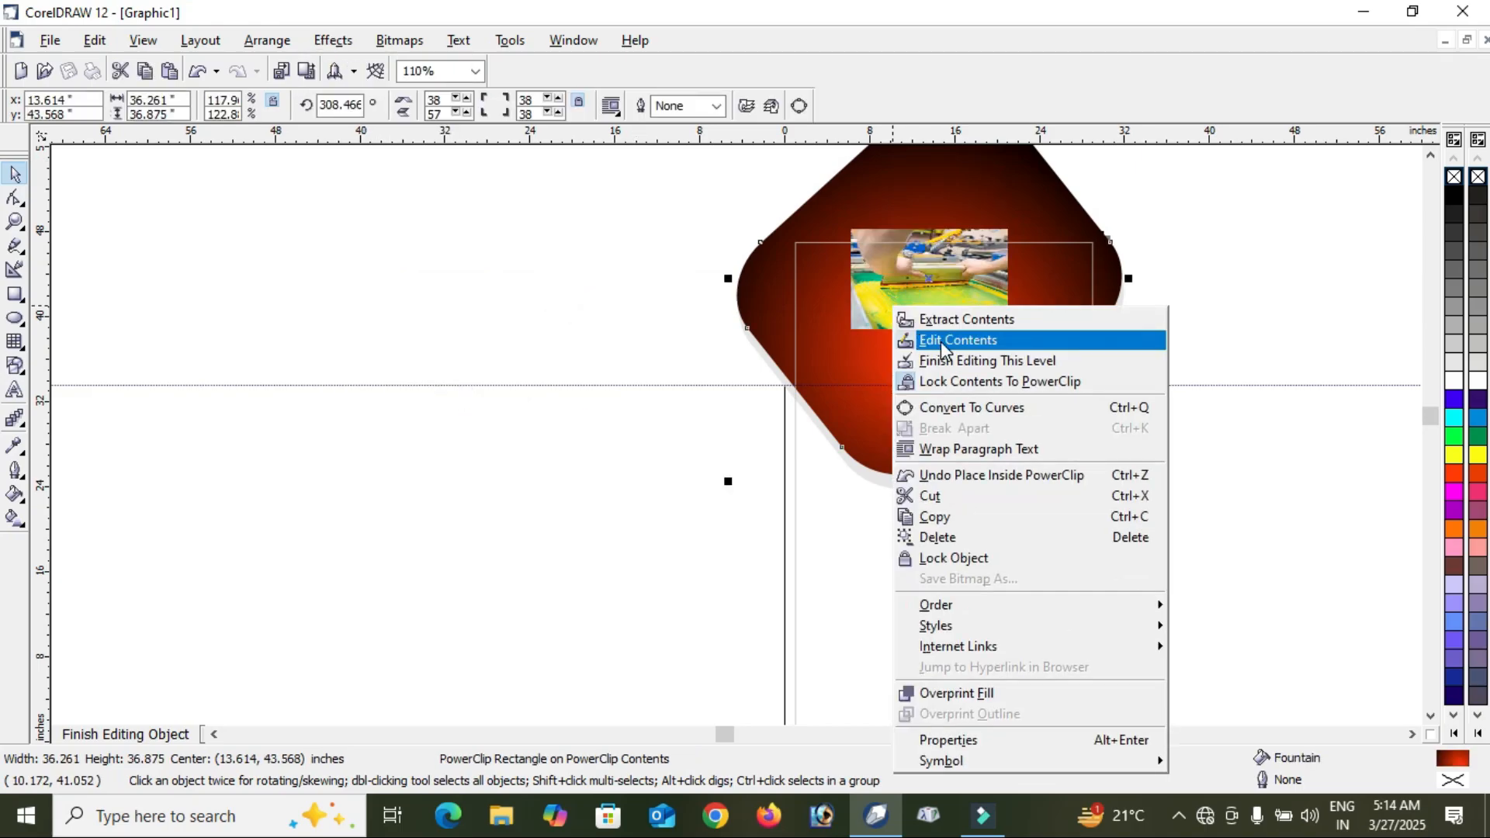
left_click(928, 338)
left_click_drag(939, 276, 625, 452)
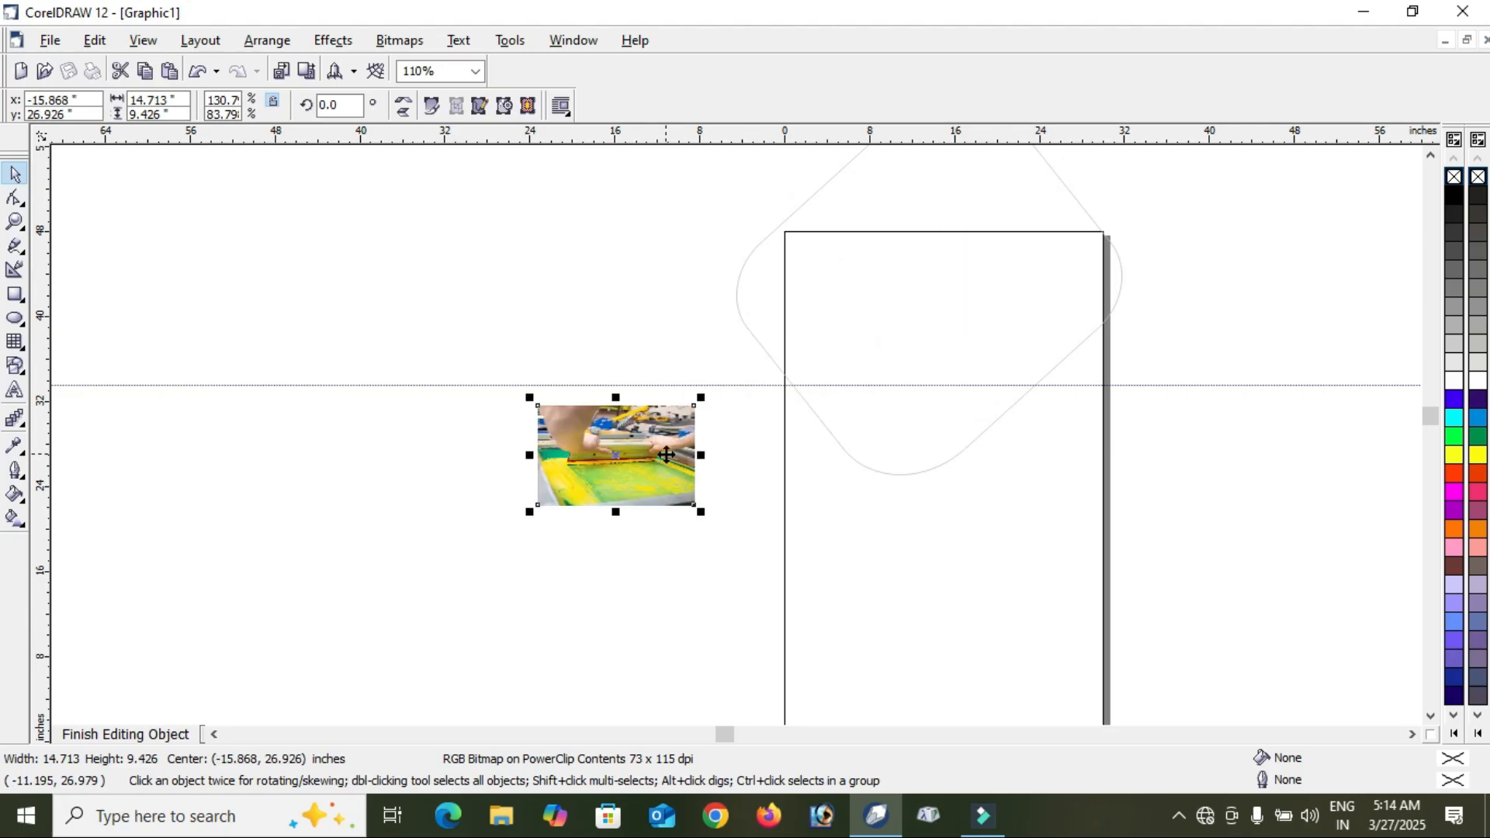
Draw an ellipse about 26.5 by 16.5 inches over the diamond's lower tip and duplicate it slightly down and left.
left_click(15, 319)
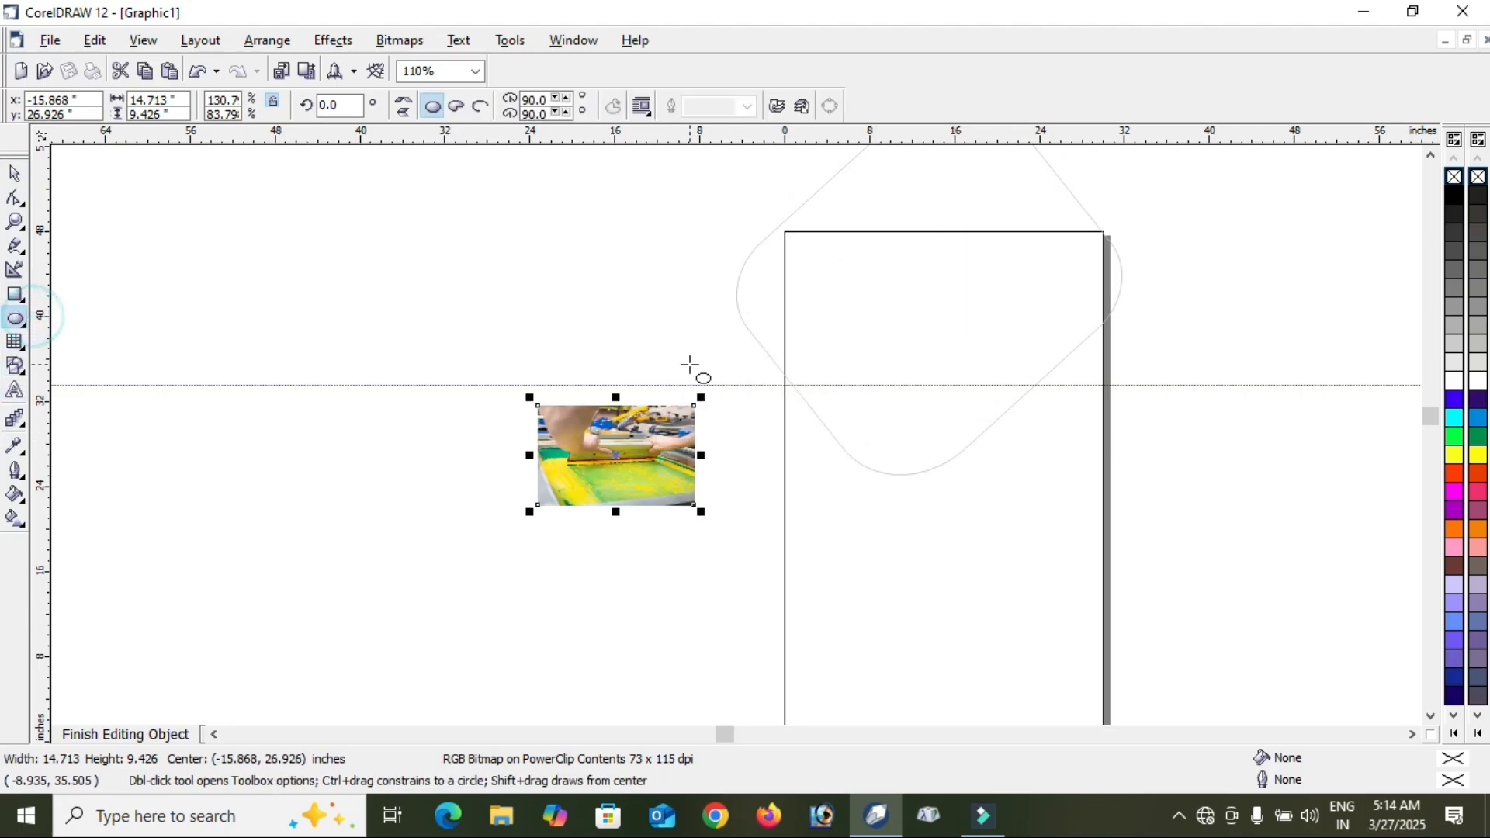
left_click_drag(773, 379, 1054, 555)
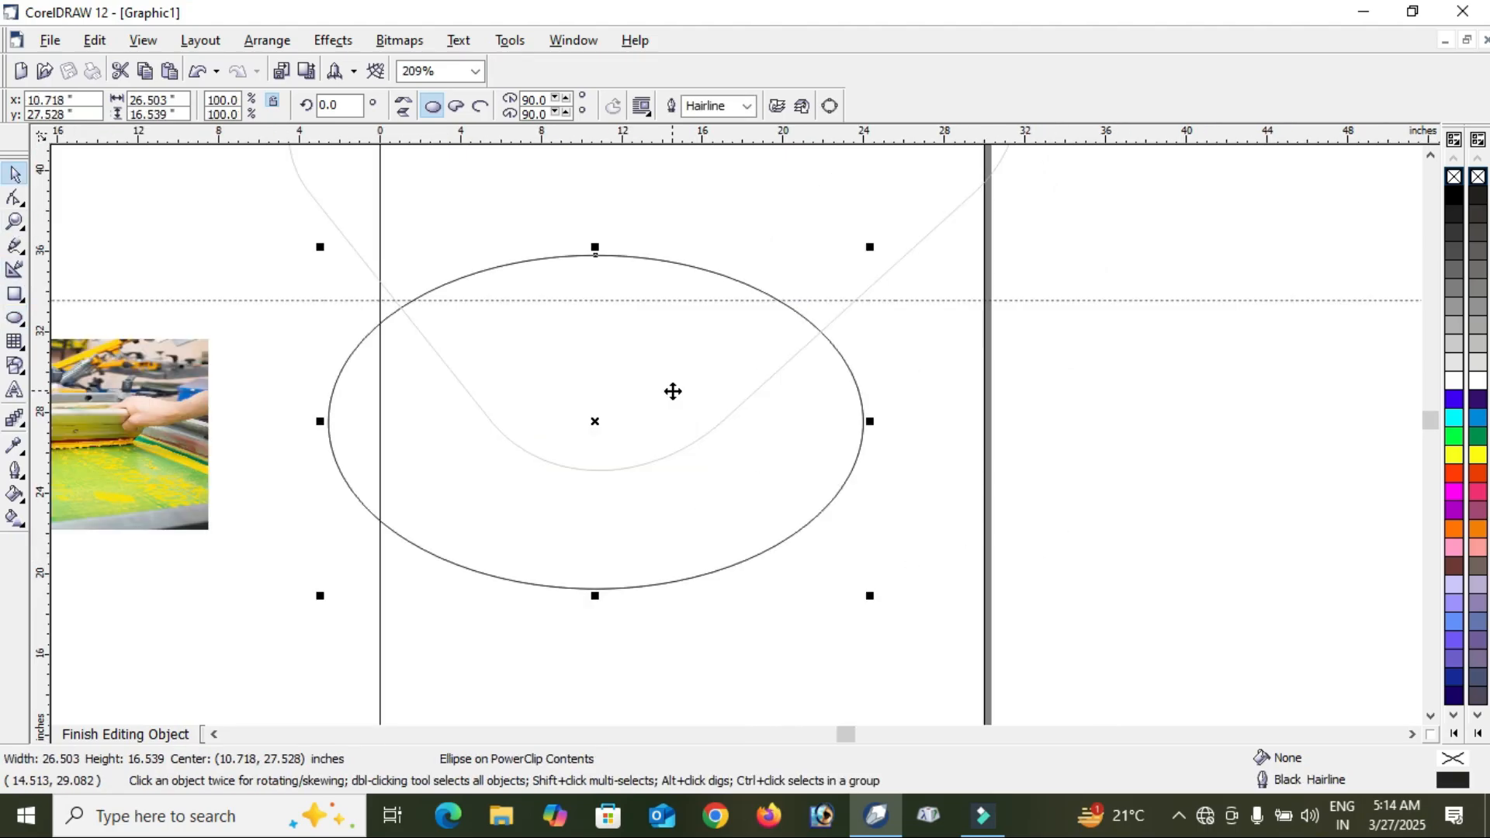
left_click_drag(672, 391, 668, 400)
left_click(1138, 317)
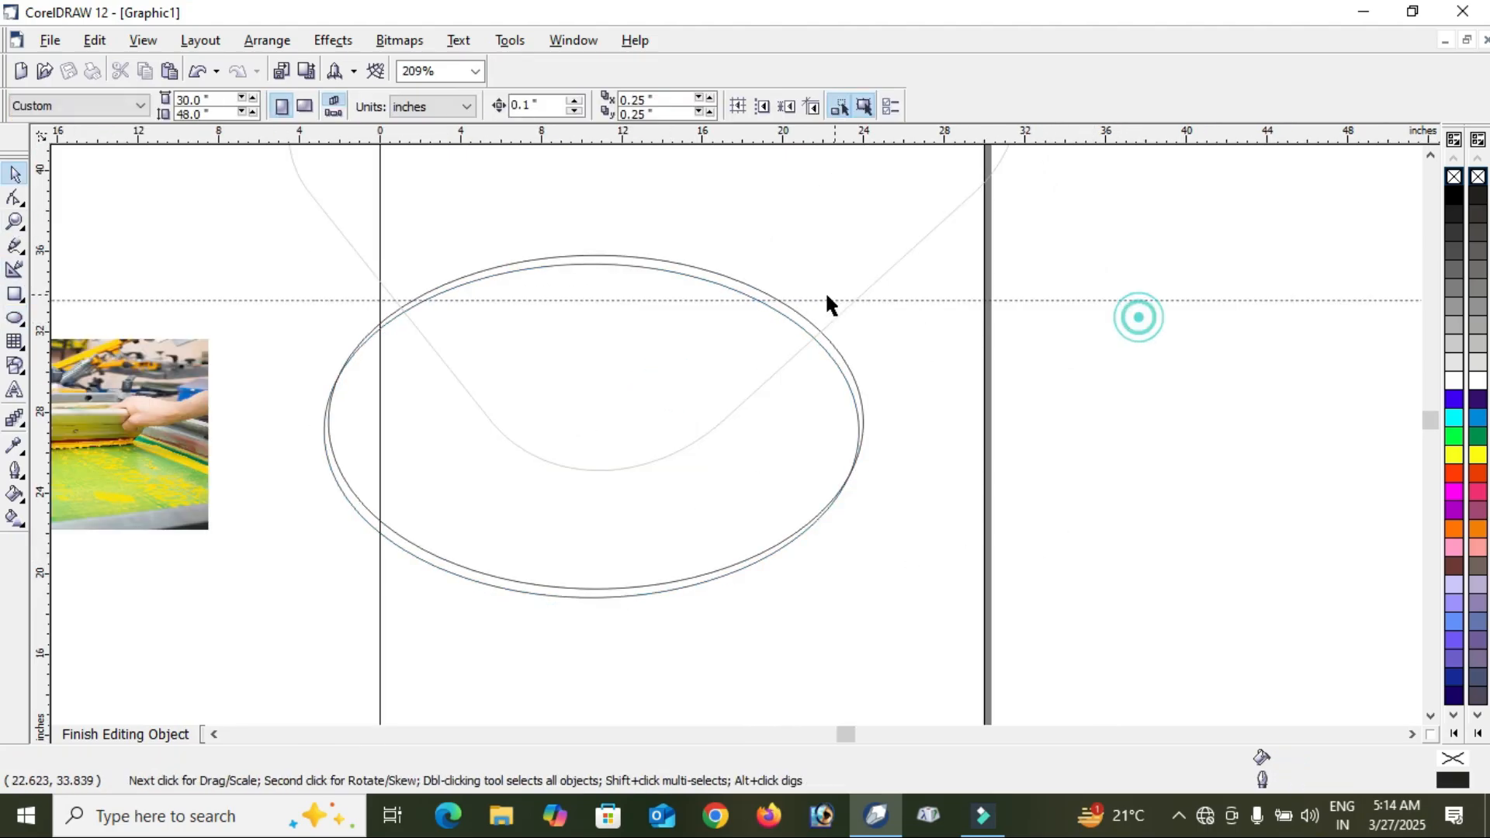
Fill the back ellipse with red and remove its outline.
left_click(748, 284)
left_click(1455, 474)
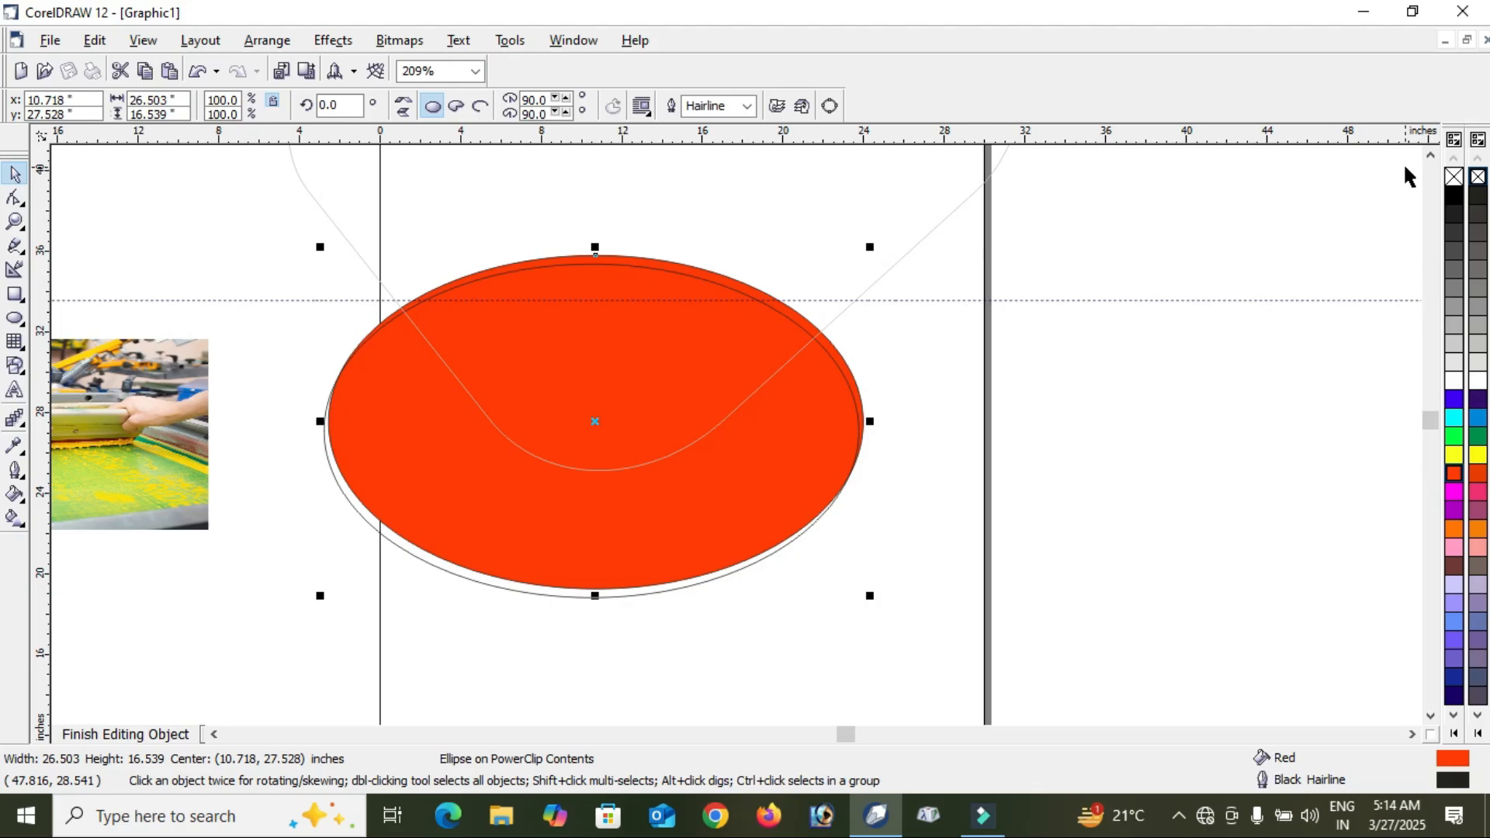
right_click(1454, 177)
Fill the front ellipse with white and remove its outline, leaving a red crescent along the upper edge.
left_click(1249, 281)
left_click(804, 422)
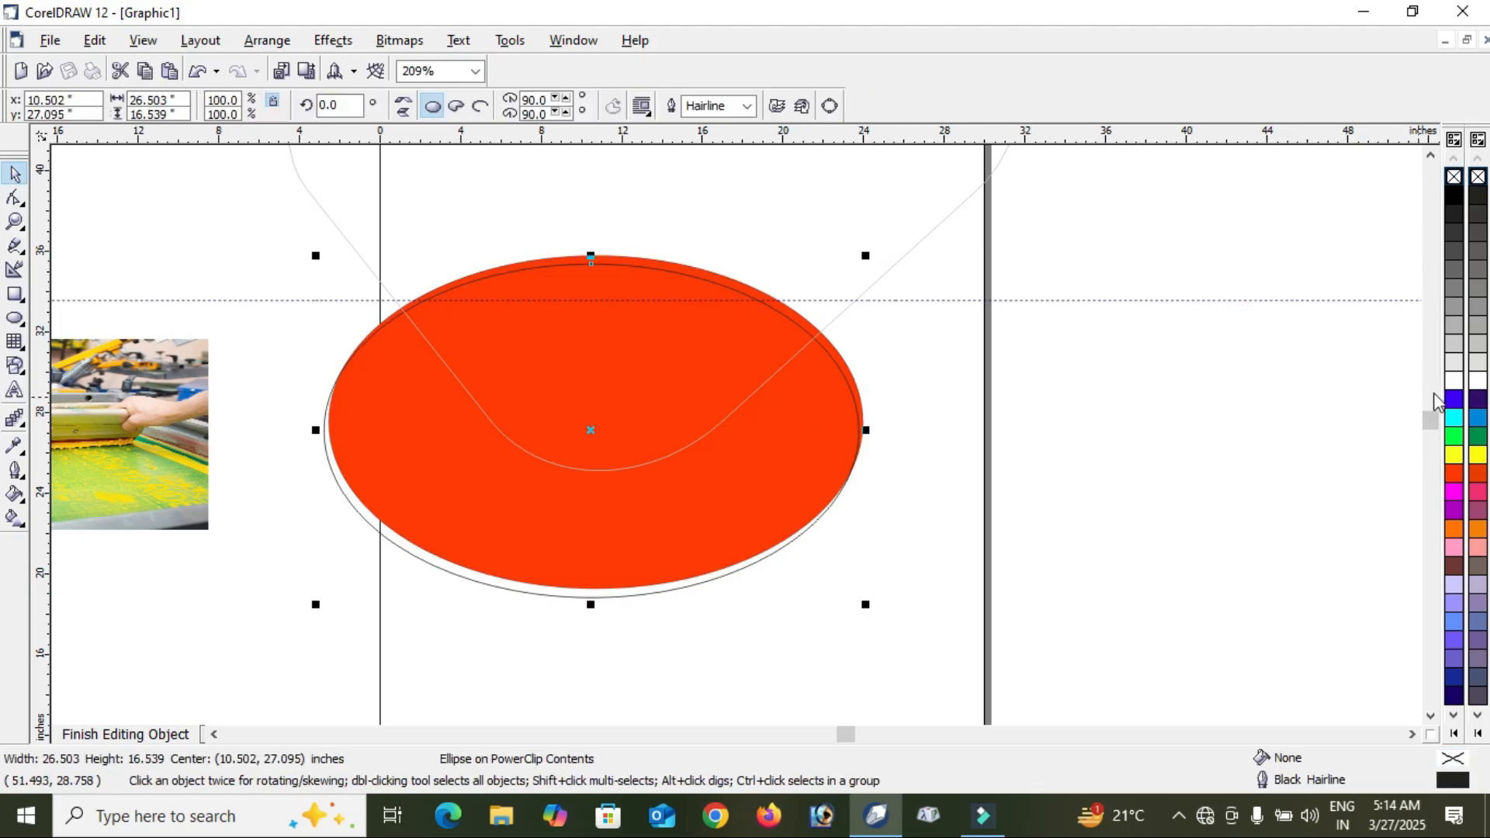
left_click(1454, 382)
left_click(1213, 399)
left_click(729, 453)
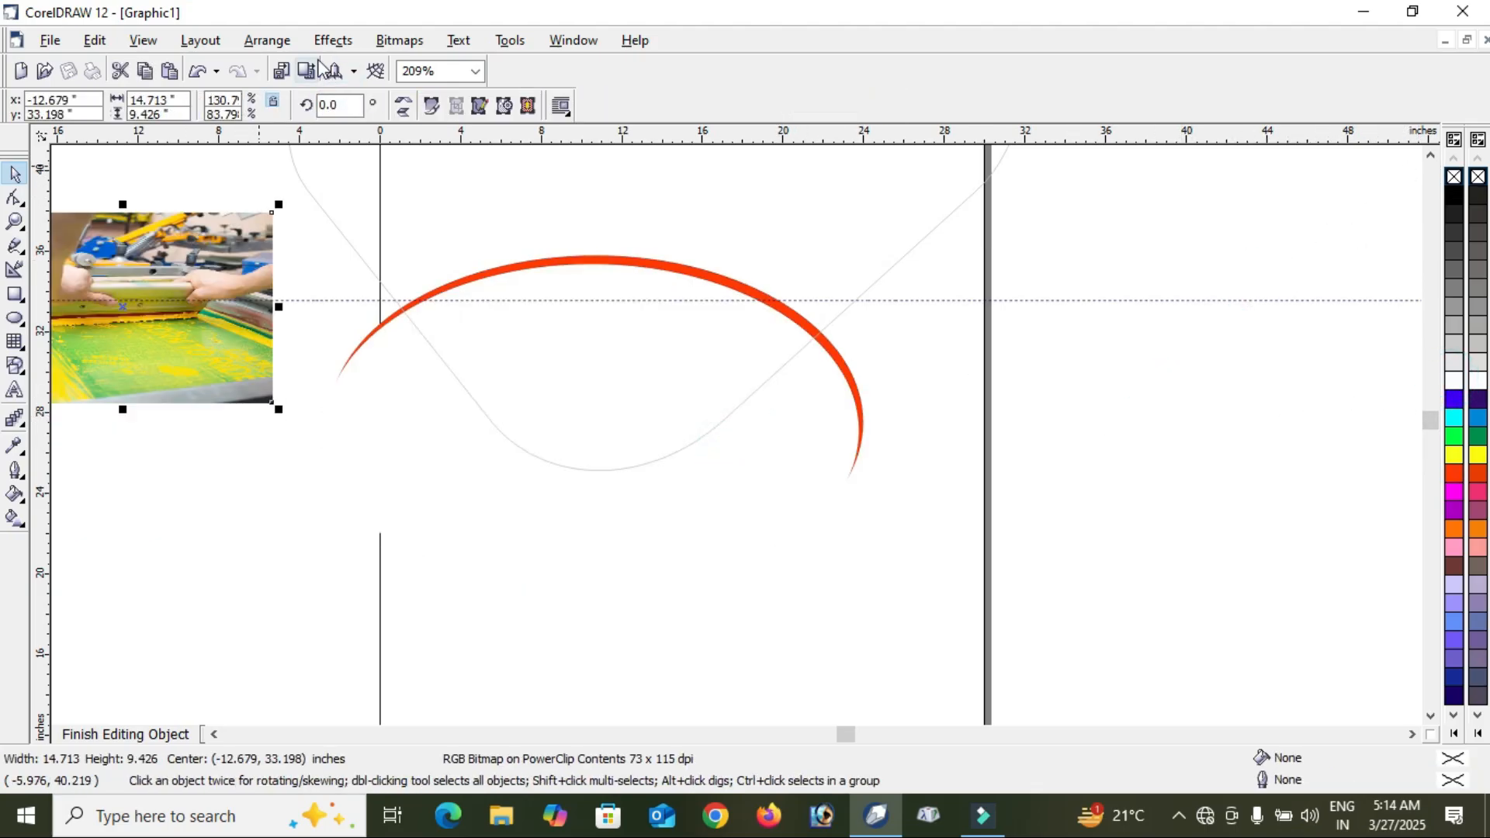
PowerClip the screen-printing picture inside the white front ellipse.
left_click(333, 40)
left_click(374, 285)
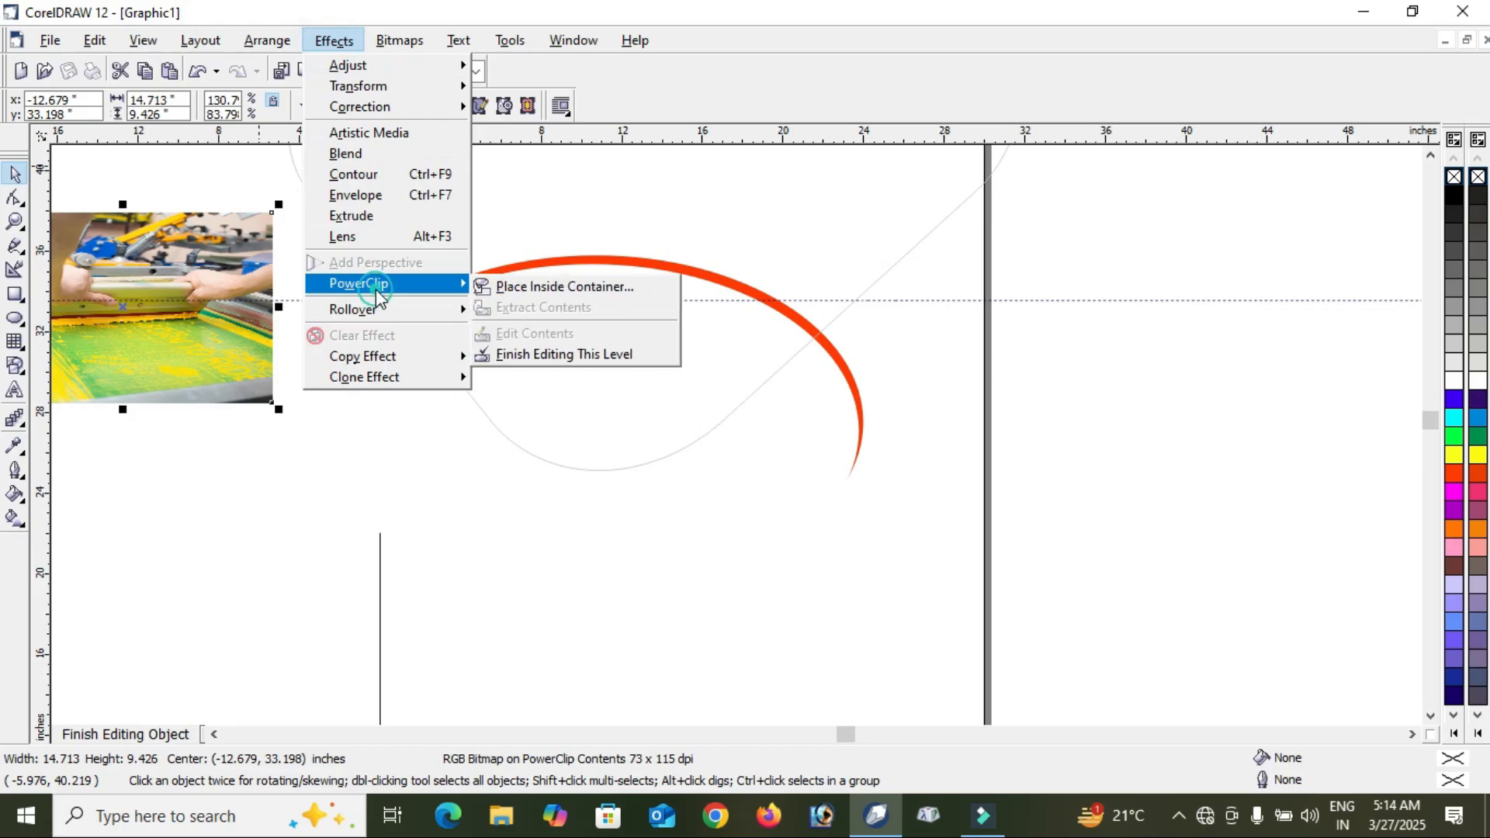
left_click(588, 293)
left_click(582, 307)
Edit the ellipse's PowerClip contents, move the picture up, enlarge and widen it across the ellipse, and finish editing this level.
right_click(584, 311)
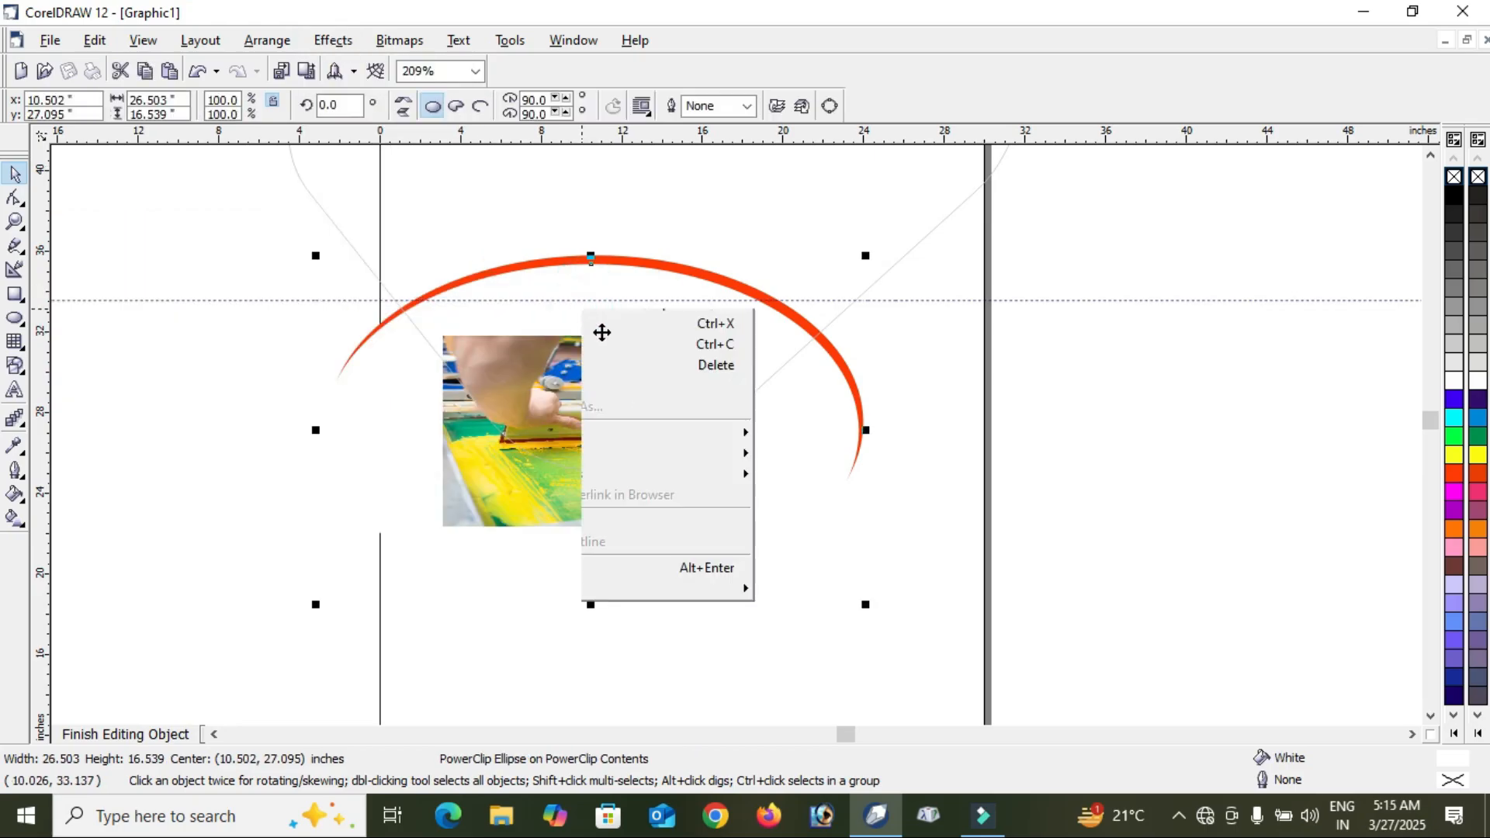
left_click(641, 343)
left_click_drag(711, 473, 680, 402)
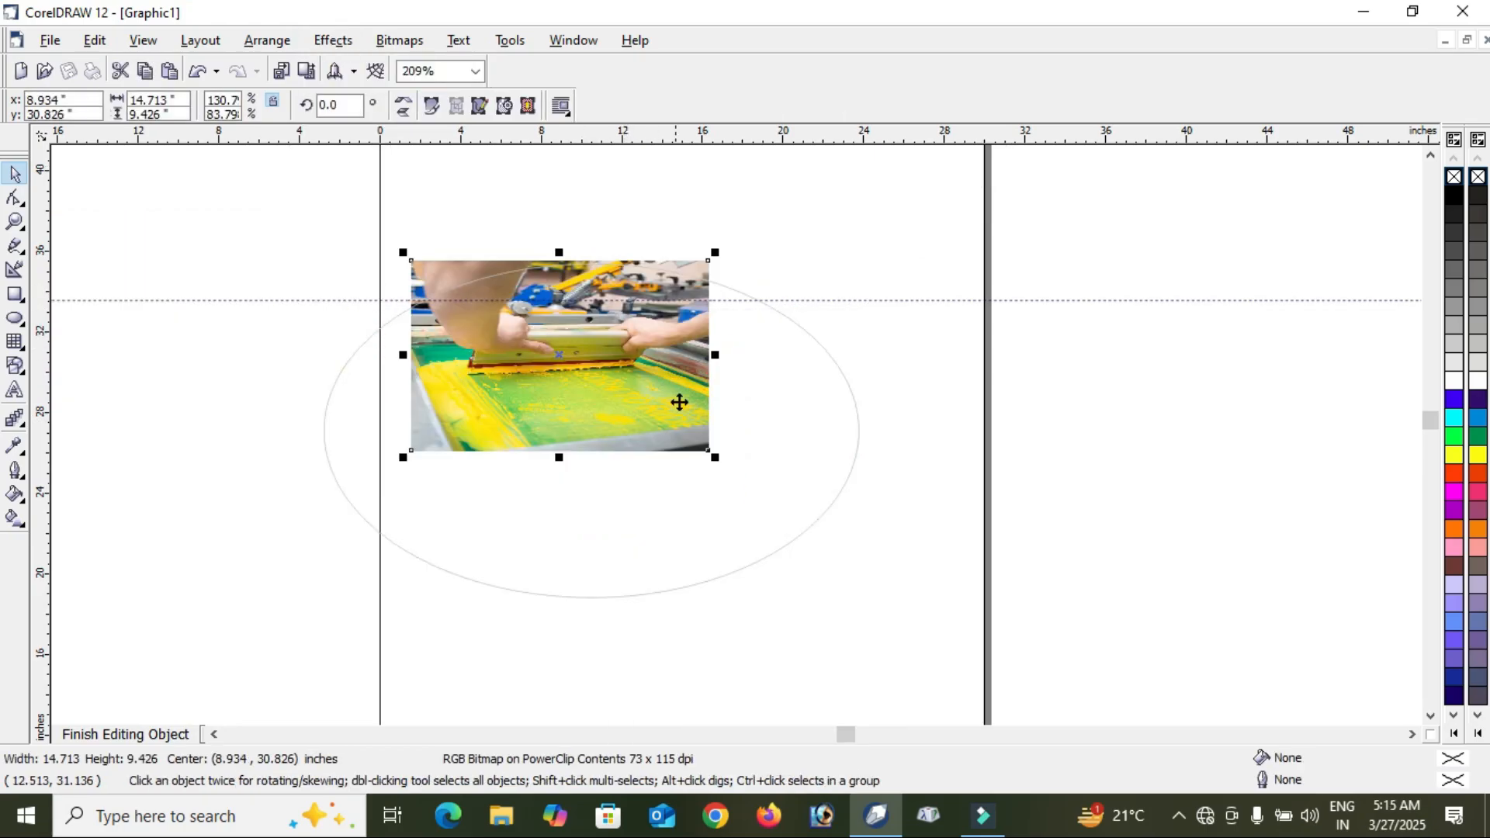
left_click_drag(717, 459, 729, 466)
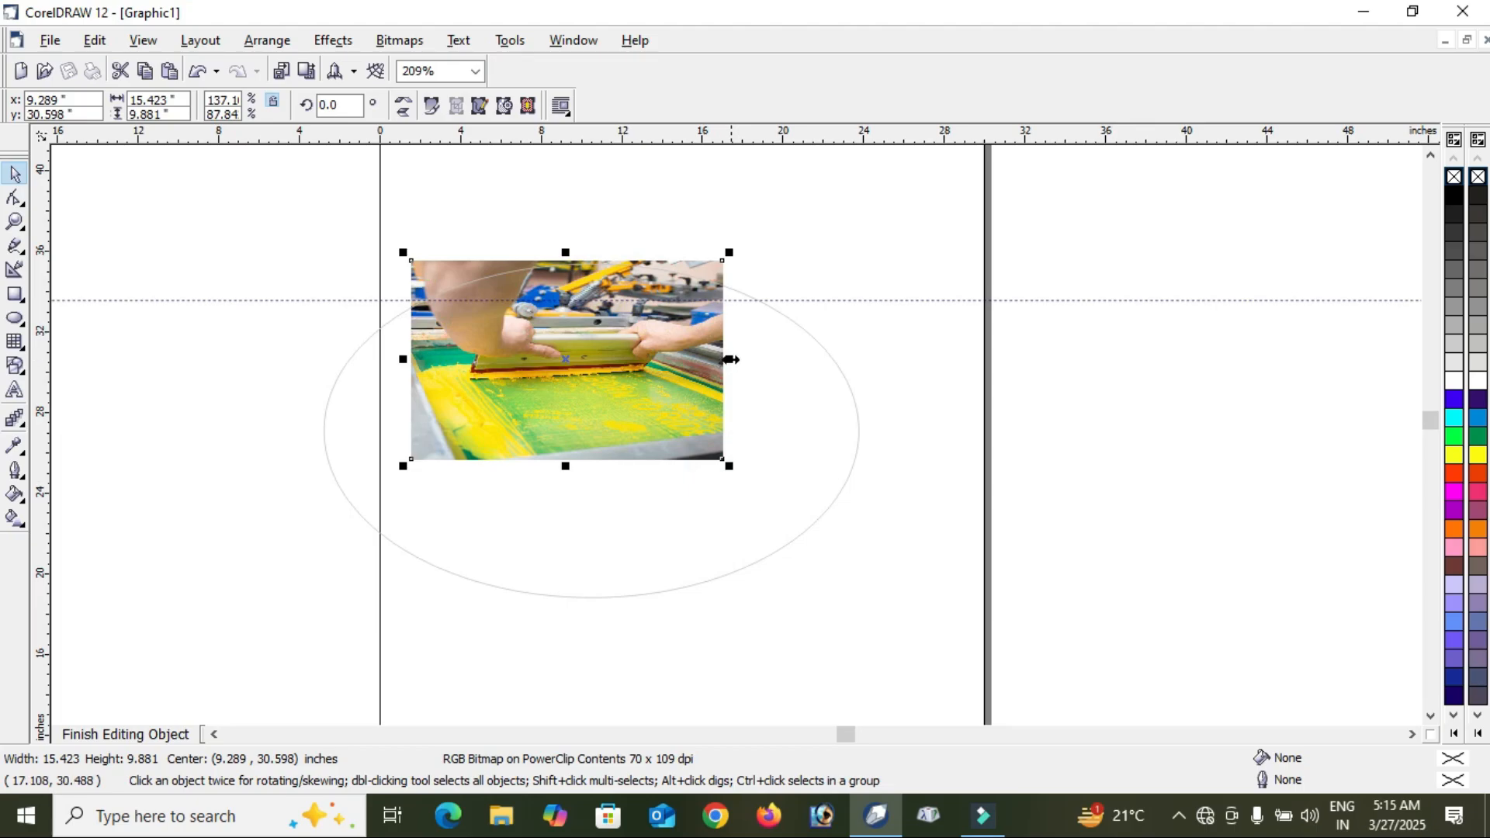
left_click_drag(729, 359, 775, 357)
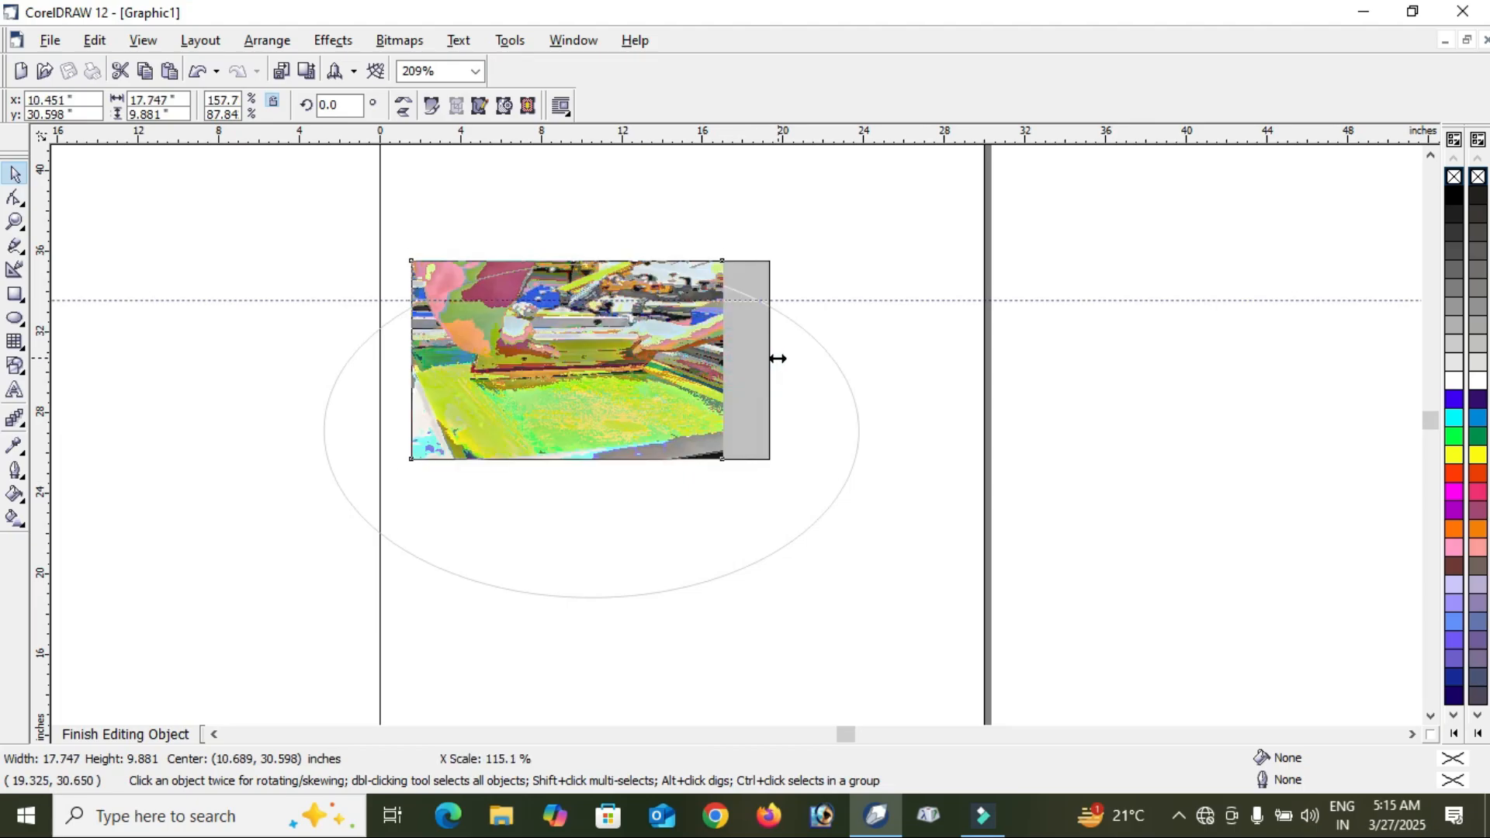
left_click(94, 735)
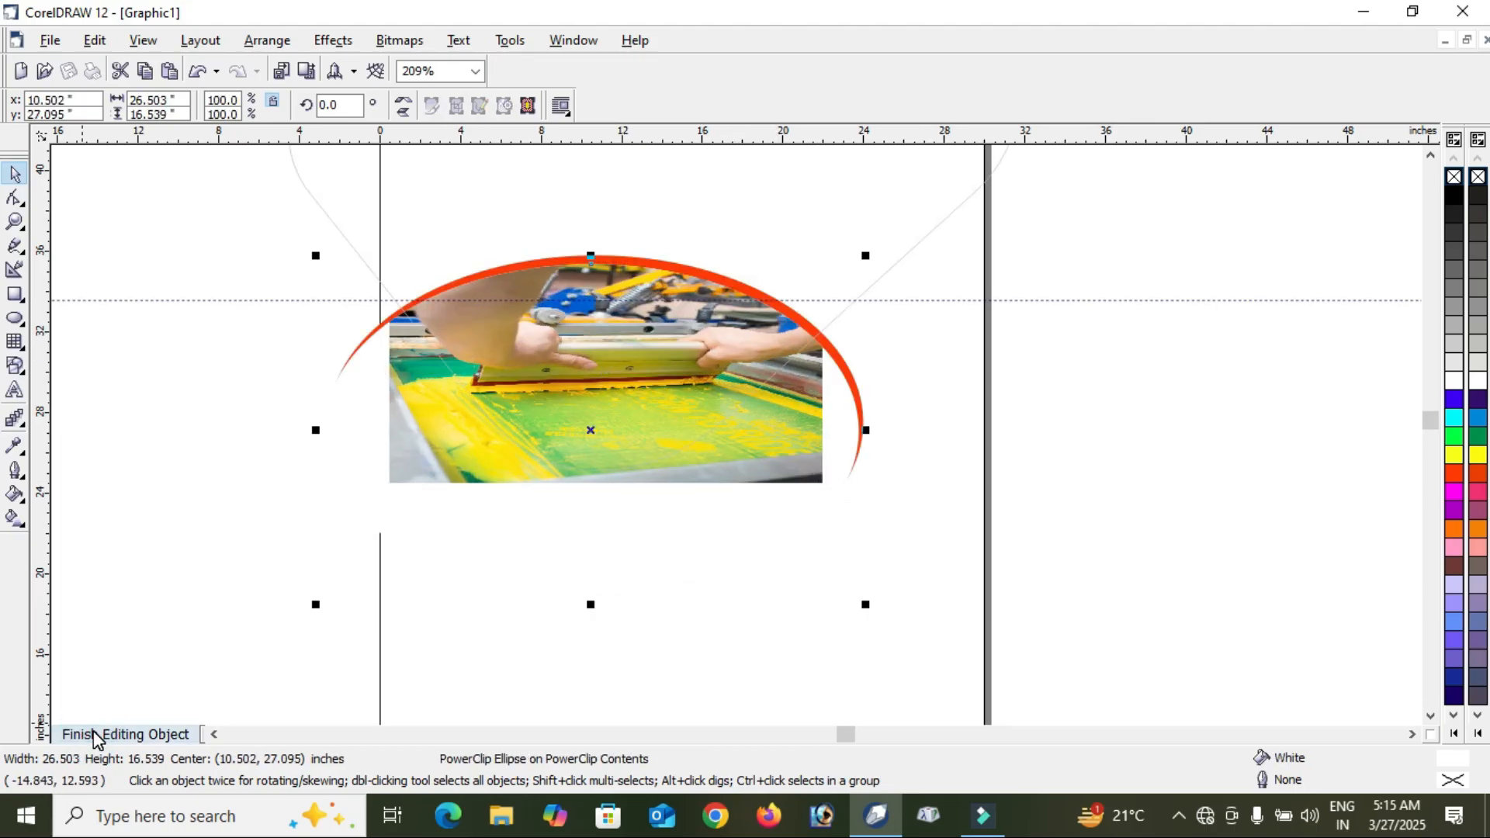
Finish editing the remaining PowerClip levels to return to the full banner page.
left_click(93, 735)
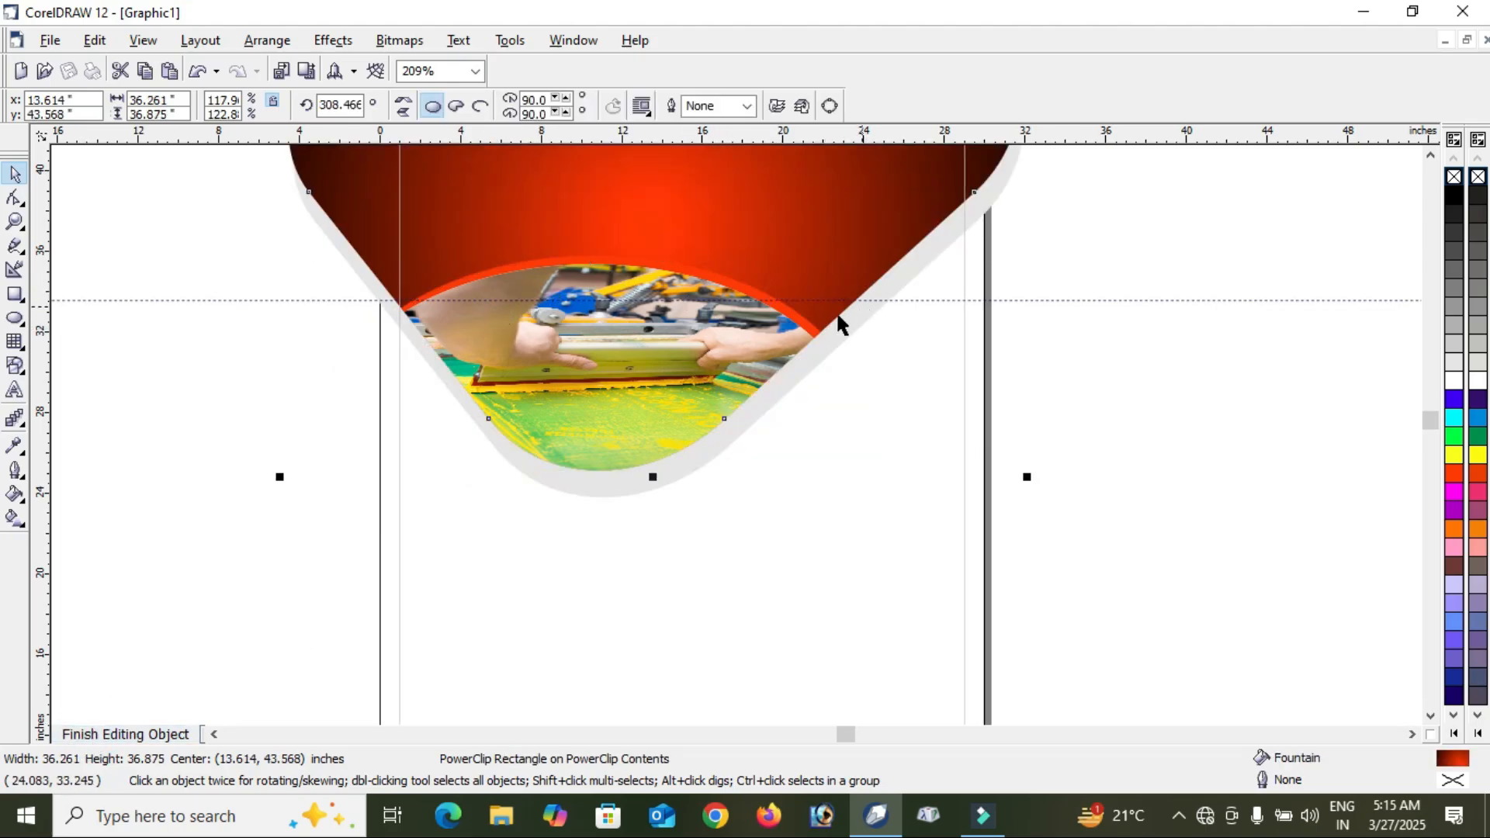
left_click(145, 740)
left_click(1128, 239)
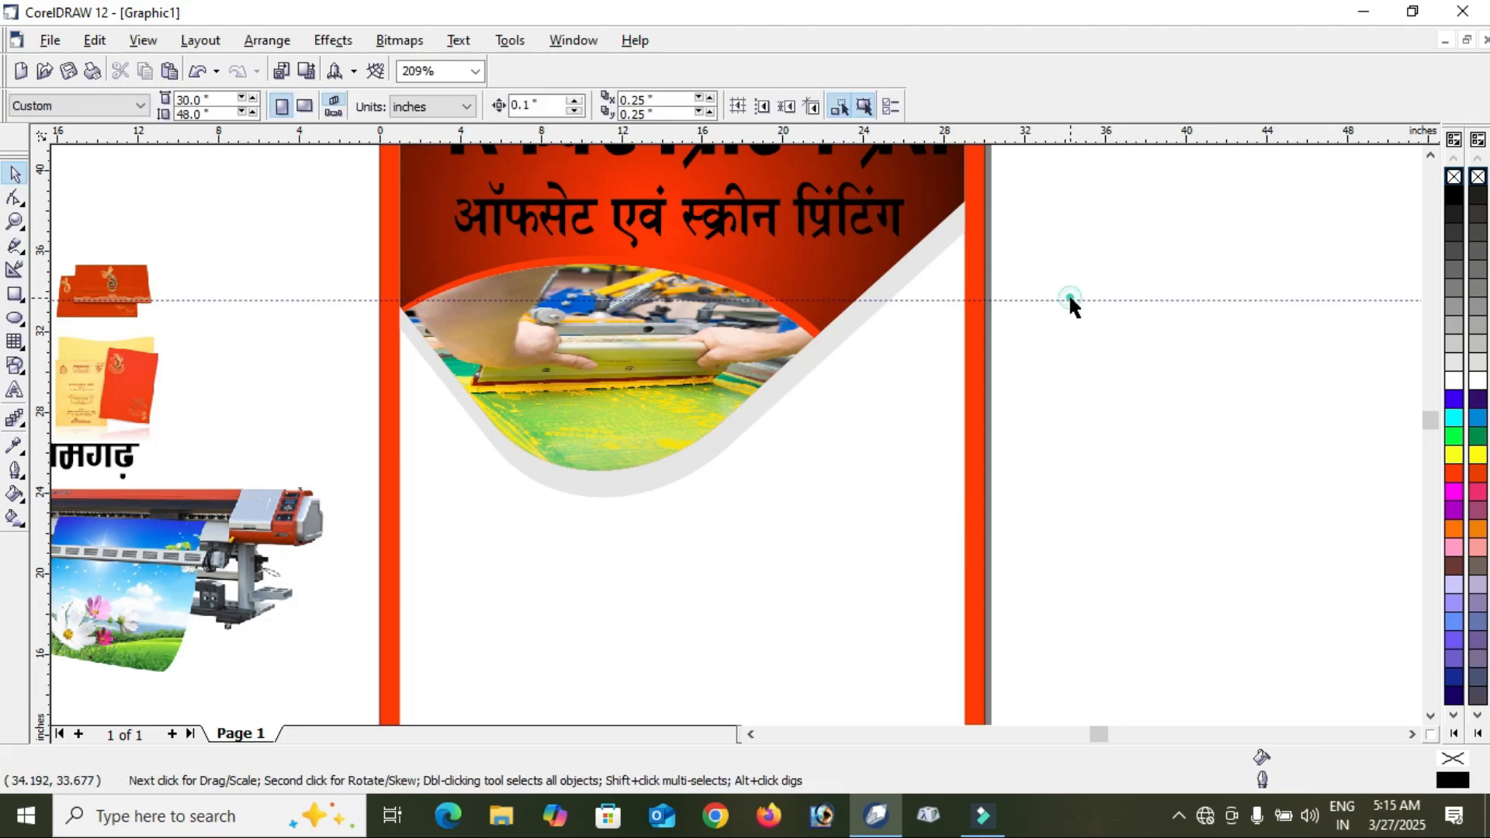
Fill the large heading परफेक्ट प्रिंटिंग प्रेस with yellow.
scroll(1070, 299, "up", 3)
left_click(927, 286)
left_click(1453, 455)
left_click(1260, 366)
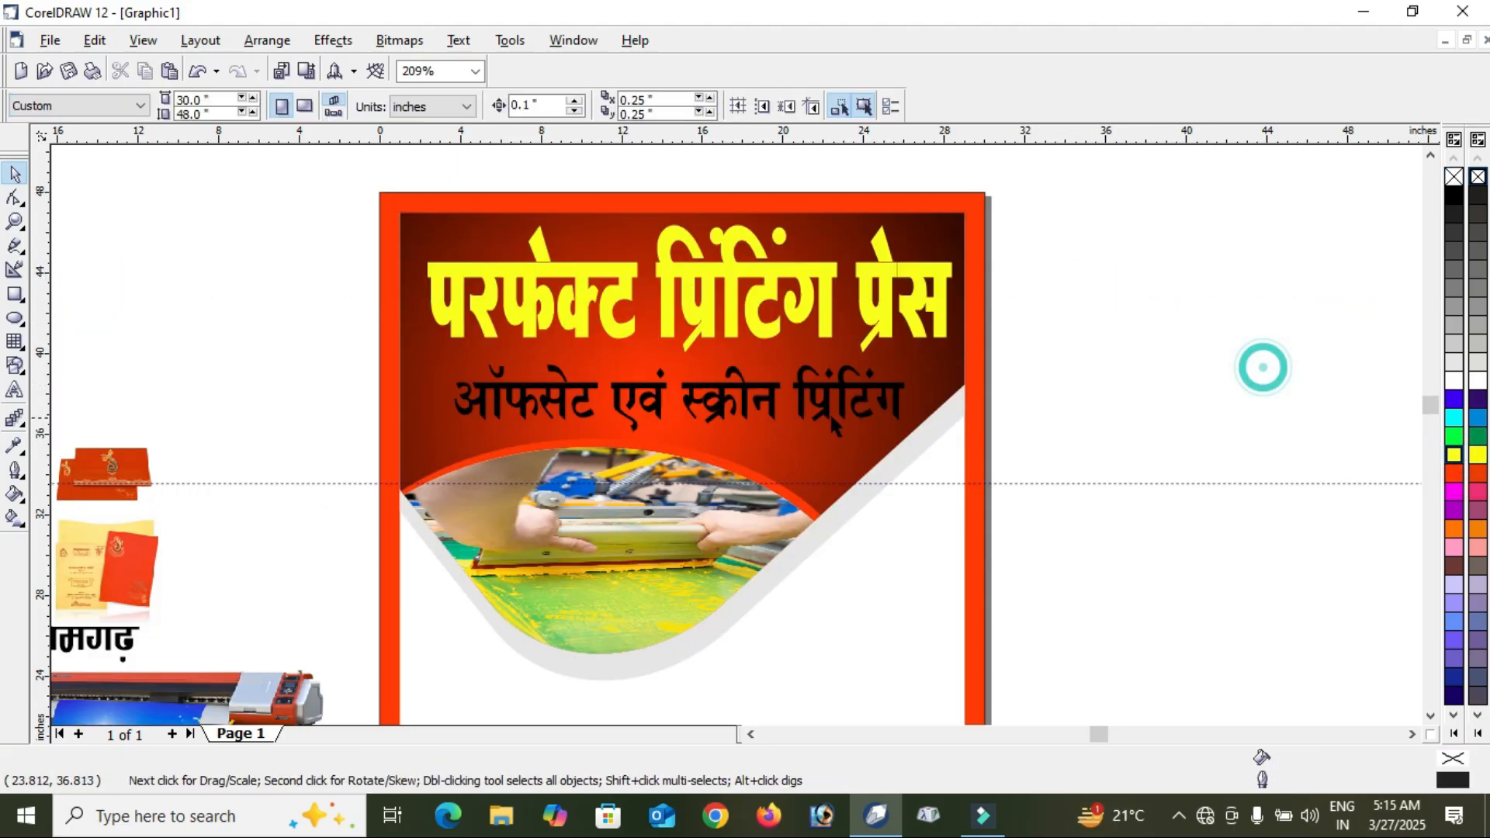
Fill the subtitle ऑफसेट एवं स्क्रीन प्रिंटिंग with white.
left_click(988, 390)
left_click(1162, 345)
left_click(864, 388)
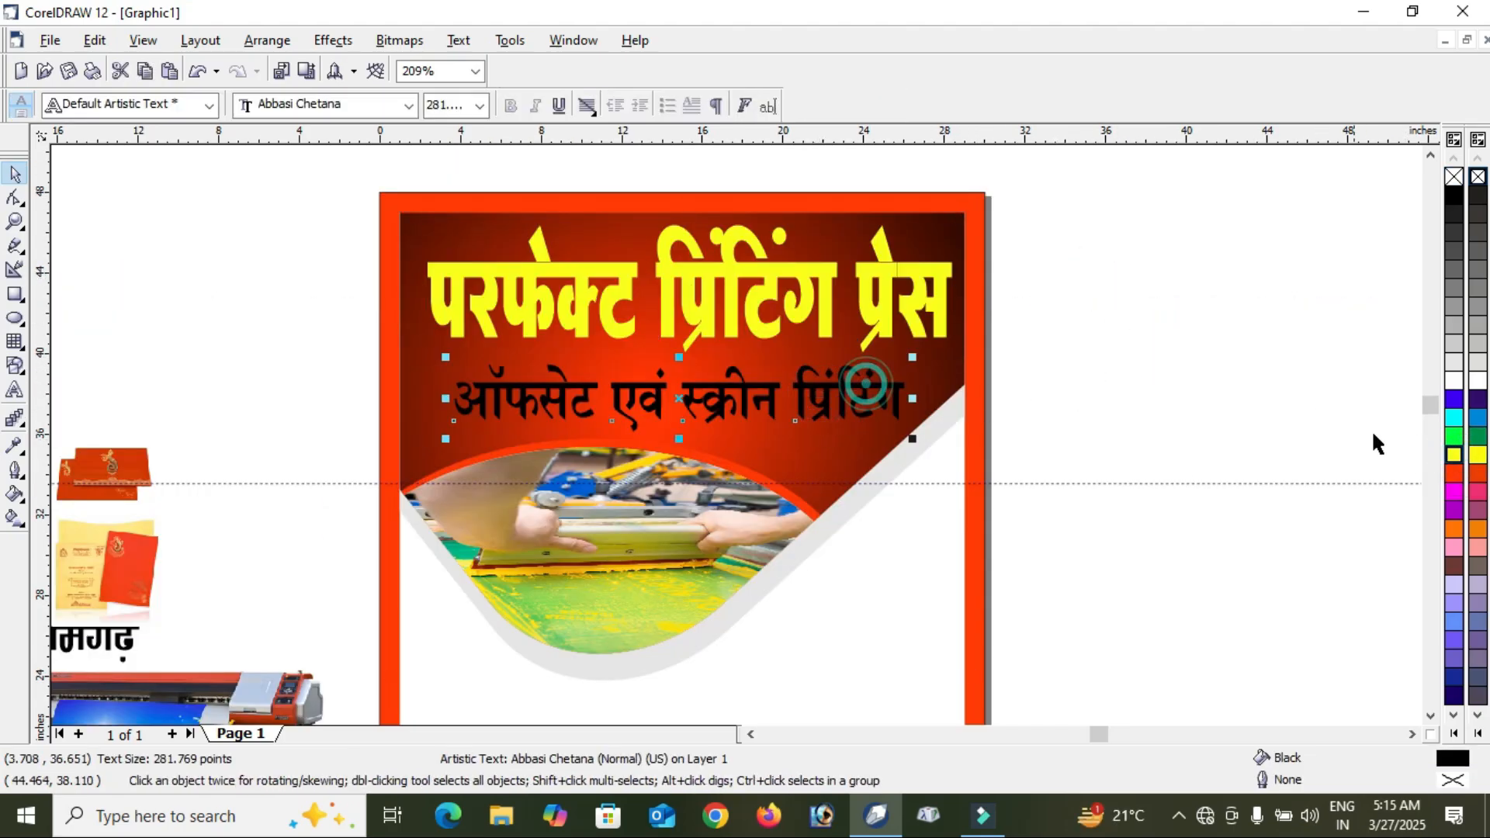
left_click(1453, 381)
left_click(1221, 325)
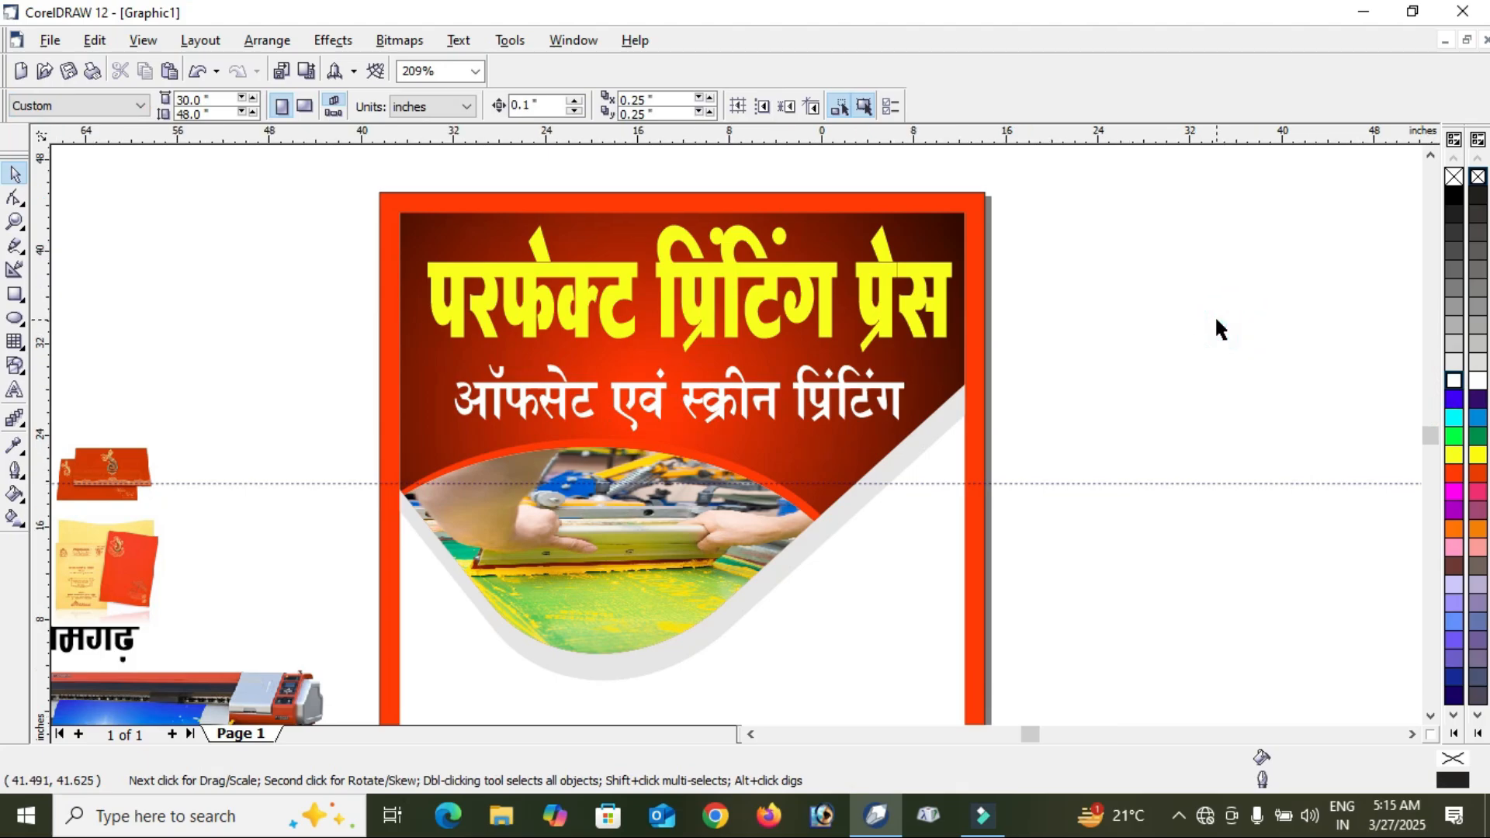
Delete the horizontal guideline crossing the banner.
key("F4")
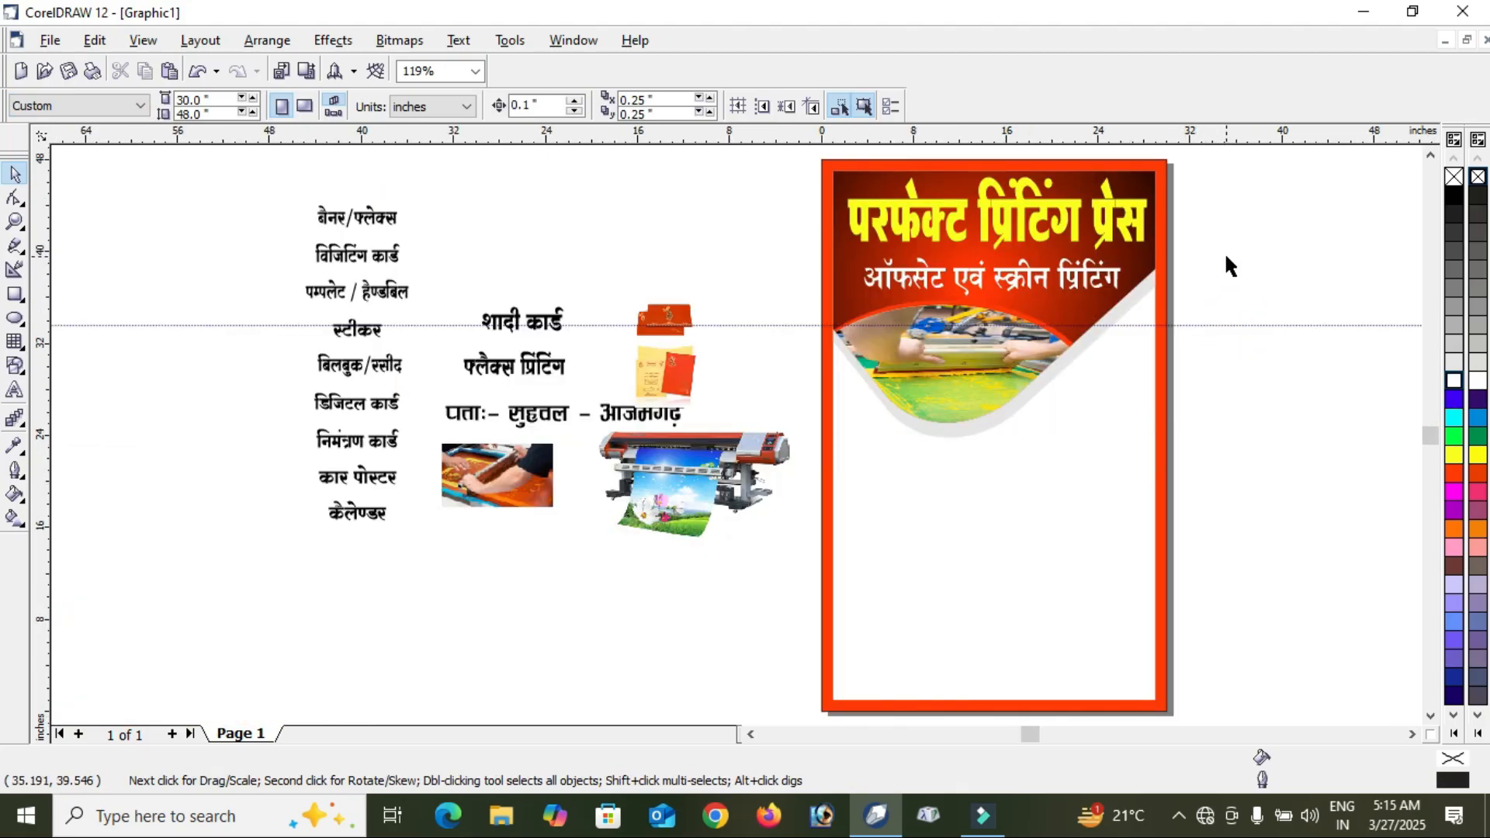
left_click(1238, 326)
key("Delete")
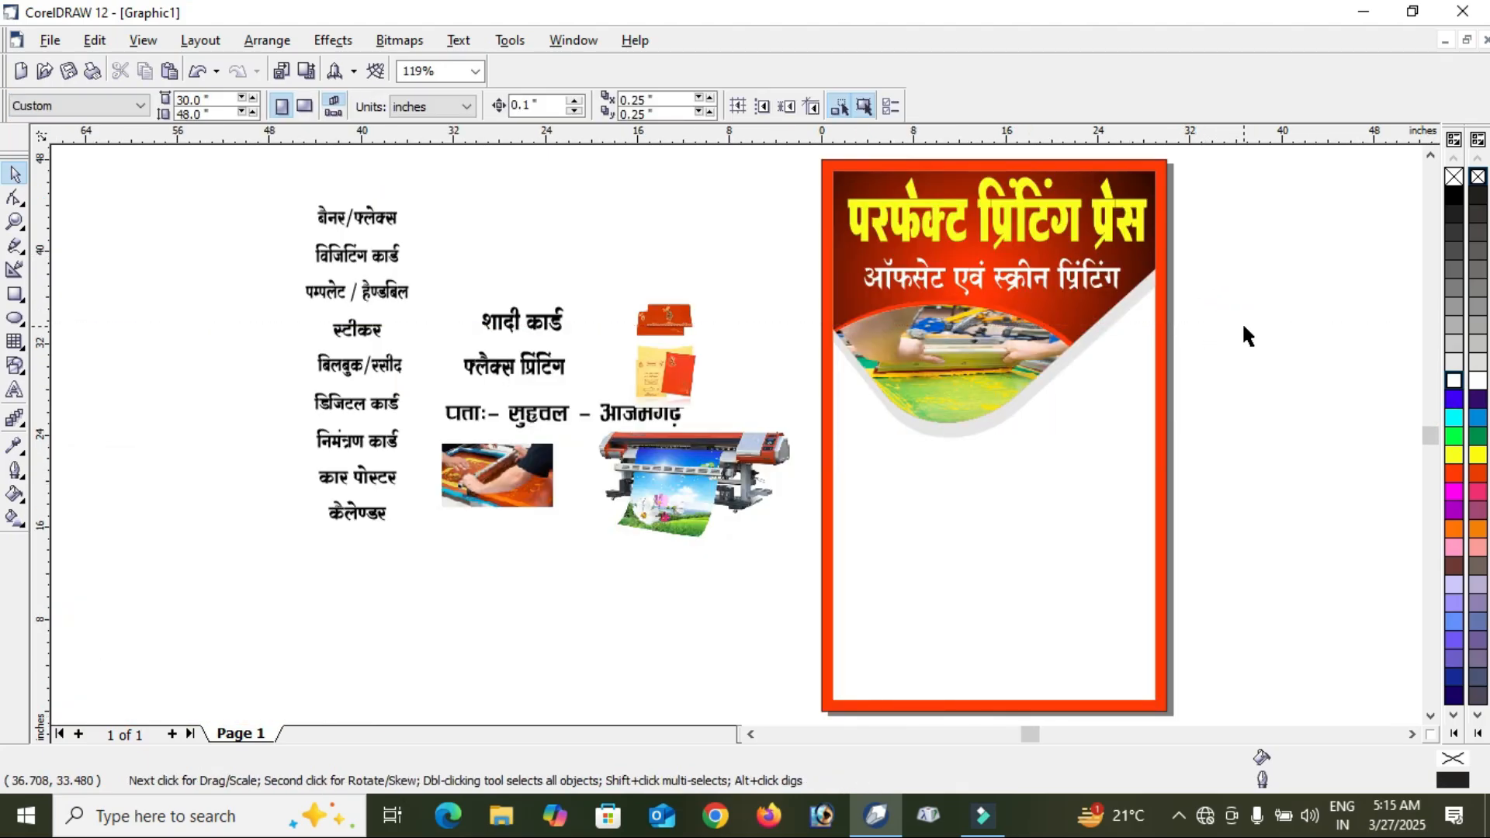
Move the column of nine service texts, from बैनर/फ्लेक्स to कैलेण्डर, to just outside the page's right edge.
left_click_drag(272, 183, 438, 548)
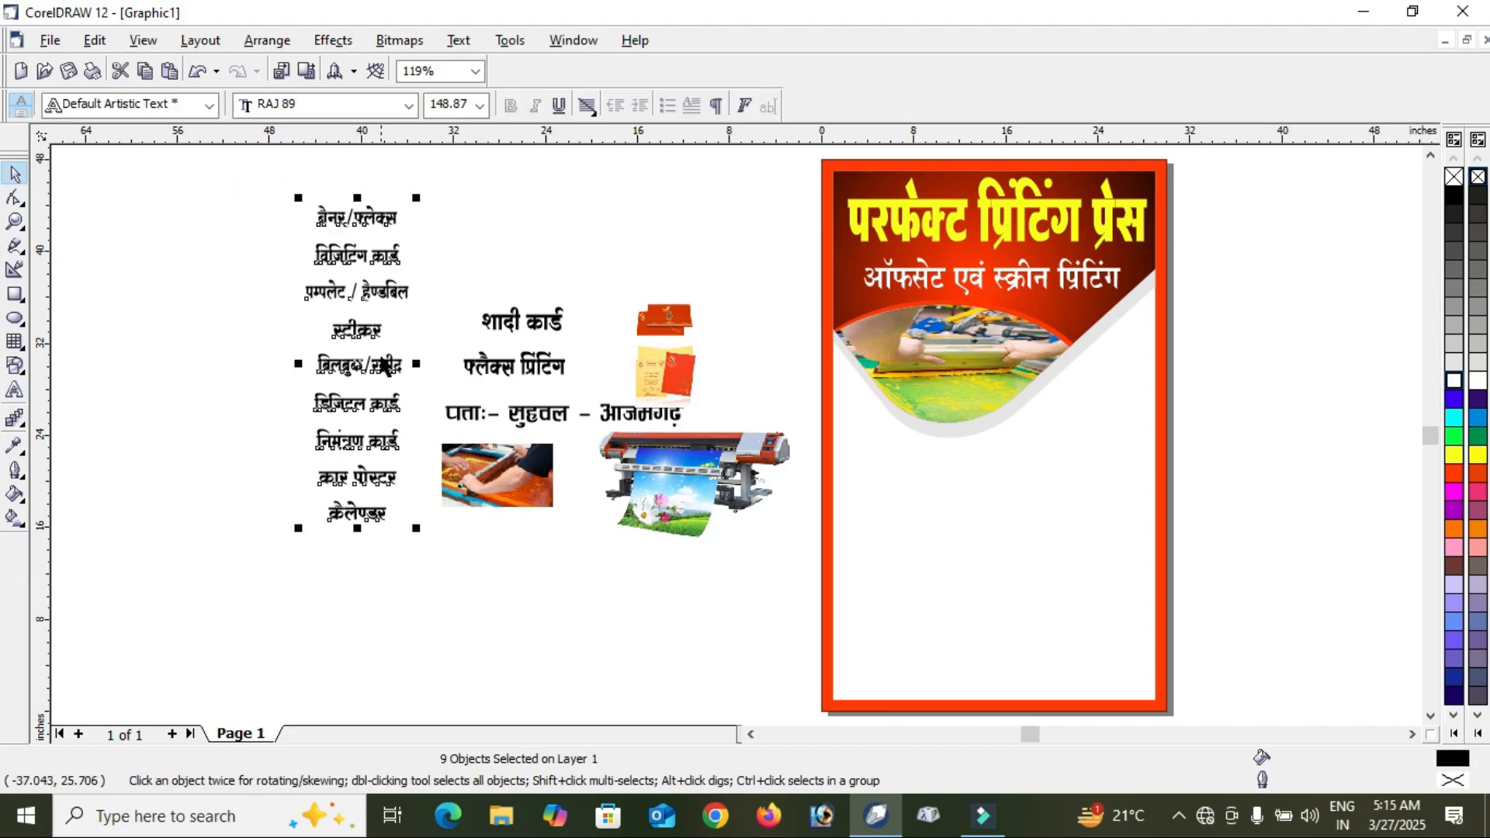
left_click_drag(350, 340, 1248, 484)
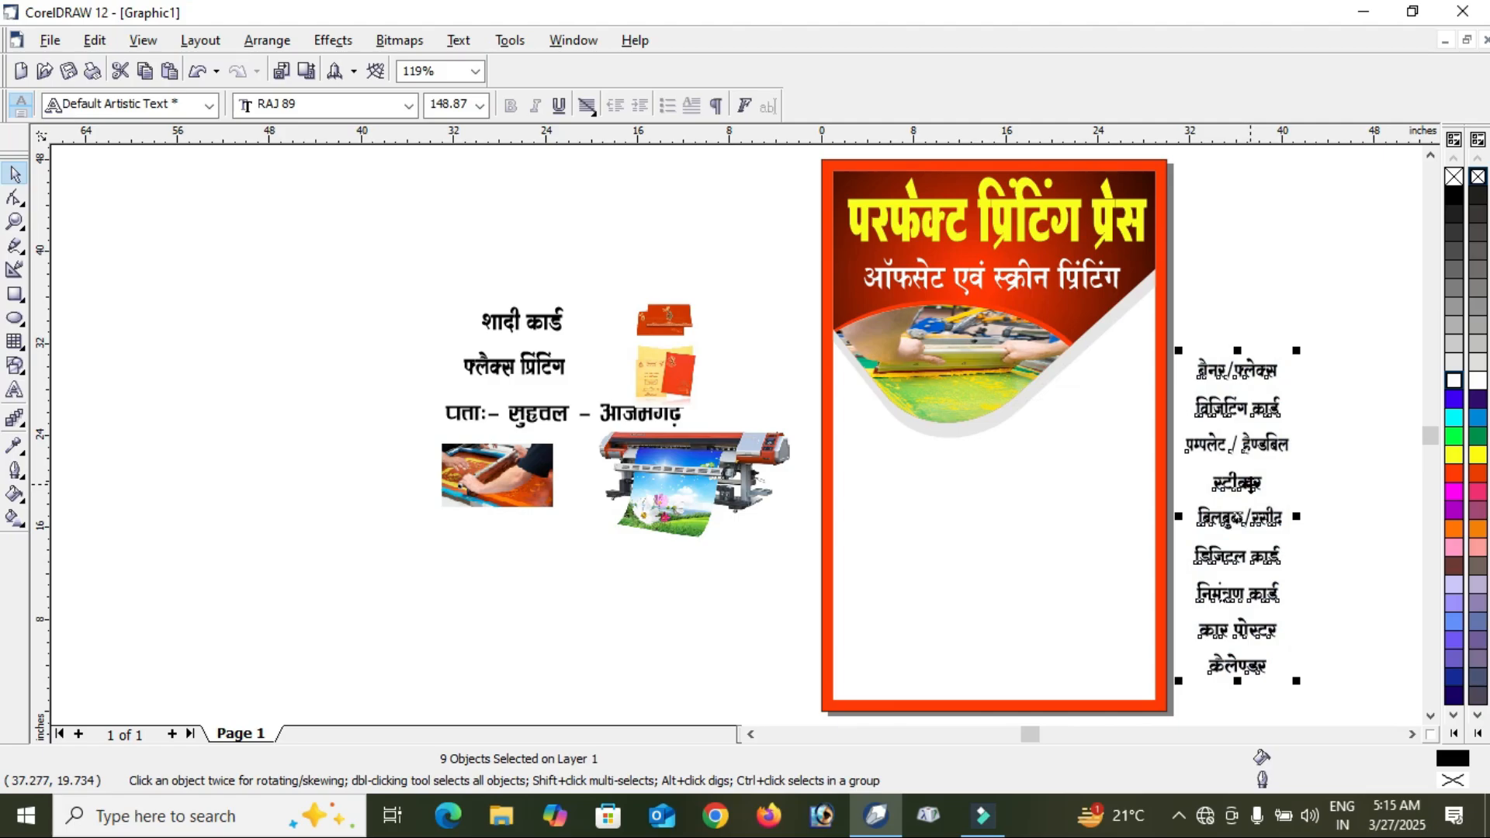
Draw a rectangle about 10.1 by 2.7 inches to the lower right of the picture and round its corners fully to 100.
left_click(14, 221)
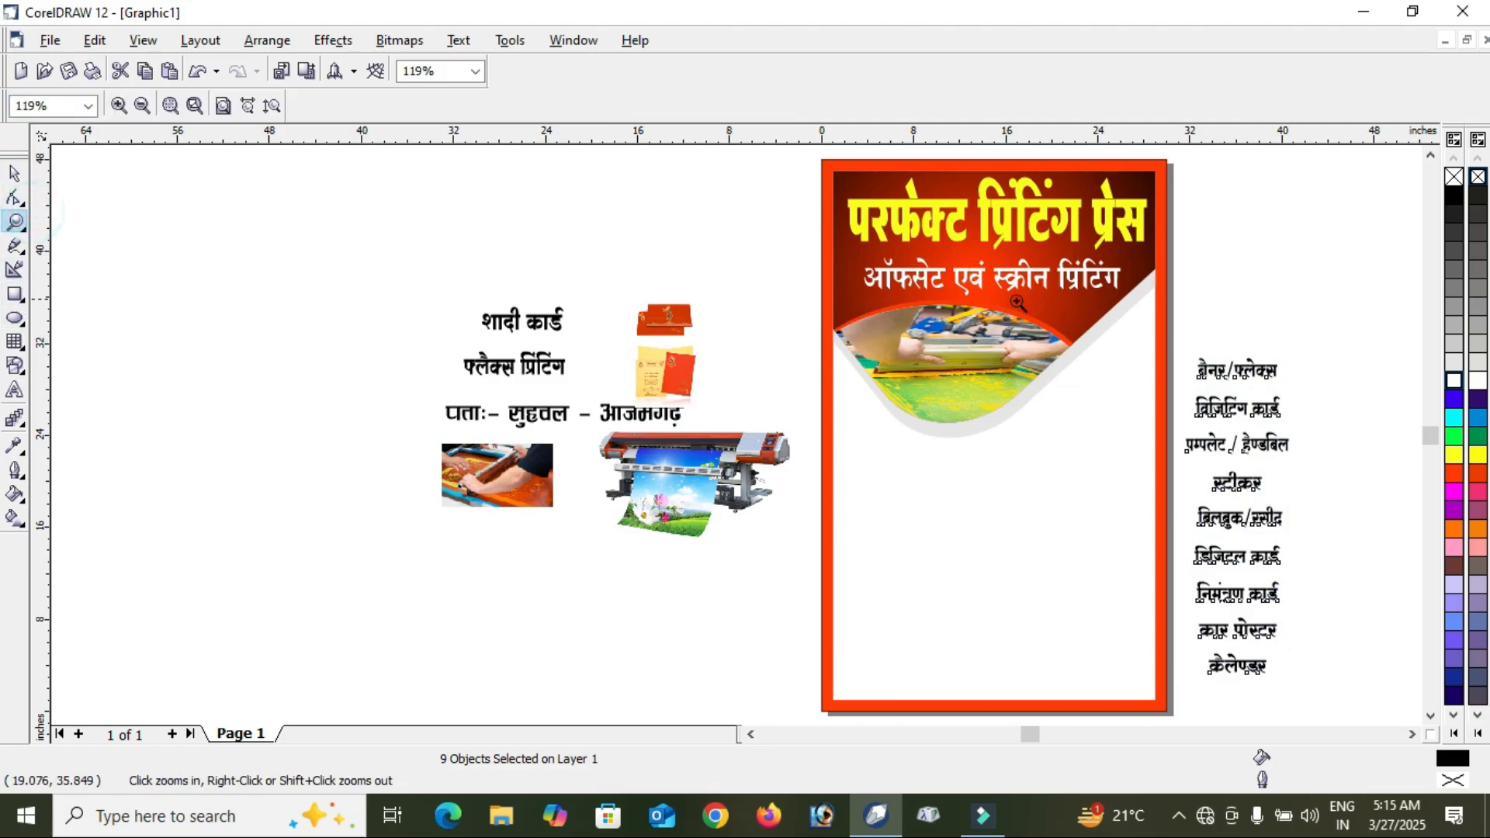
left_click_drag(940, 318, 1269, 512)
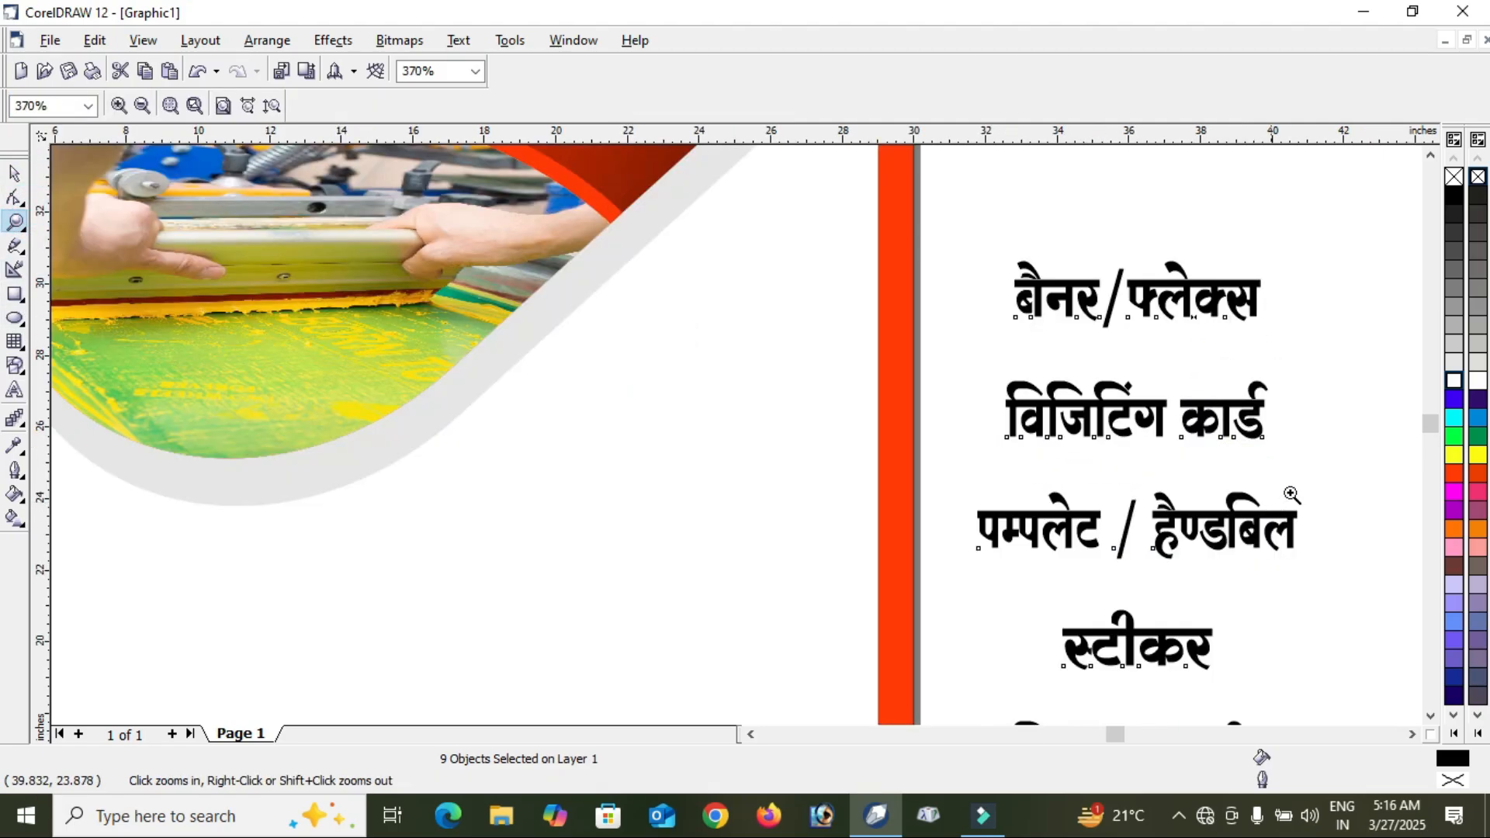
left_click(16, 294)
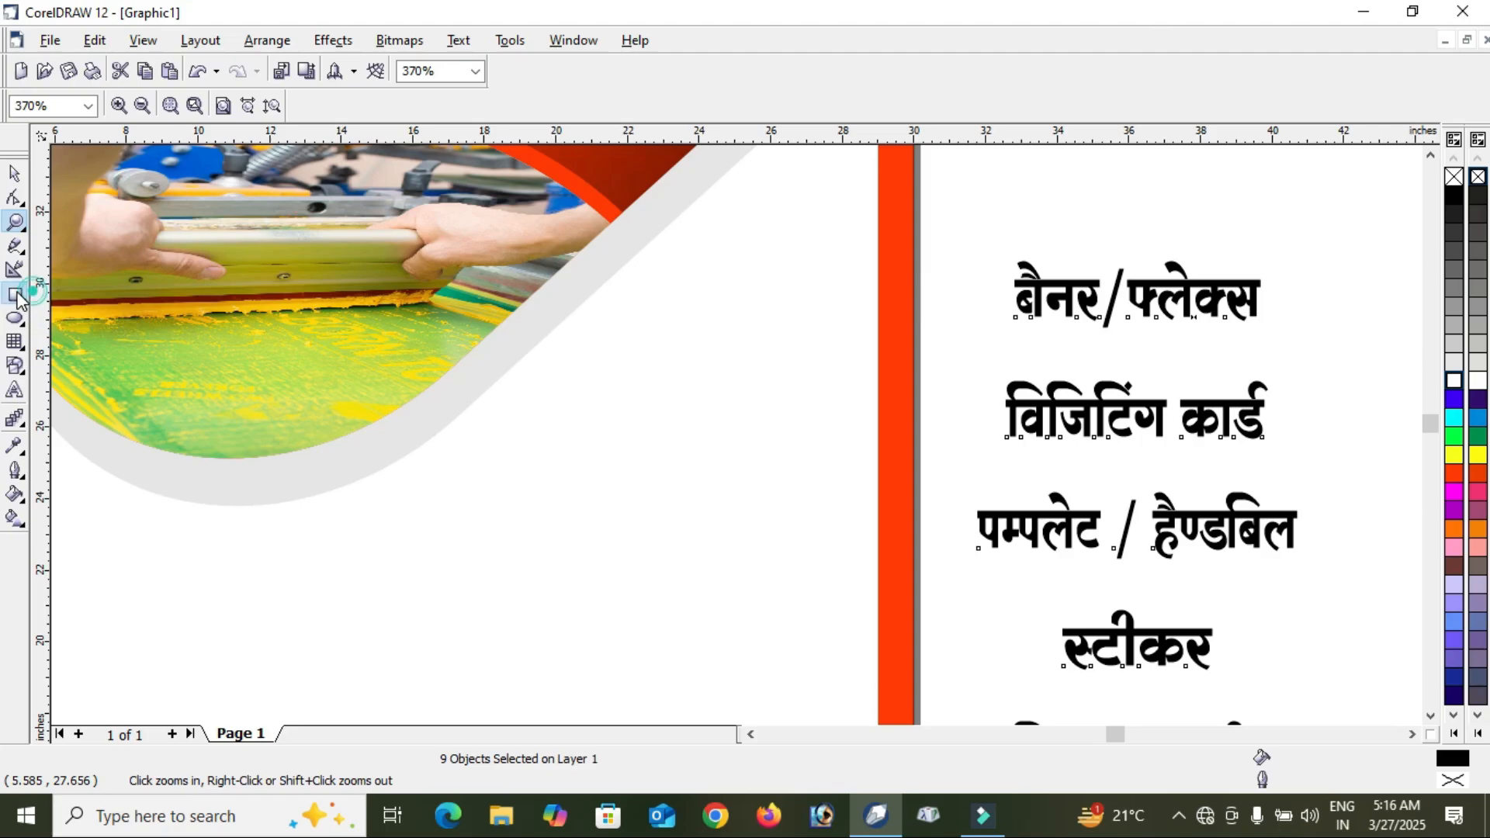
left_click_drag(480, 409, 842, 506)
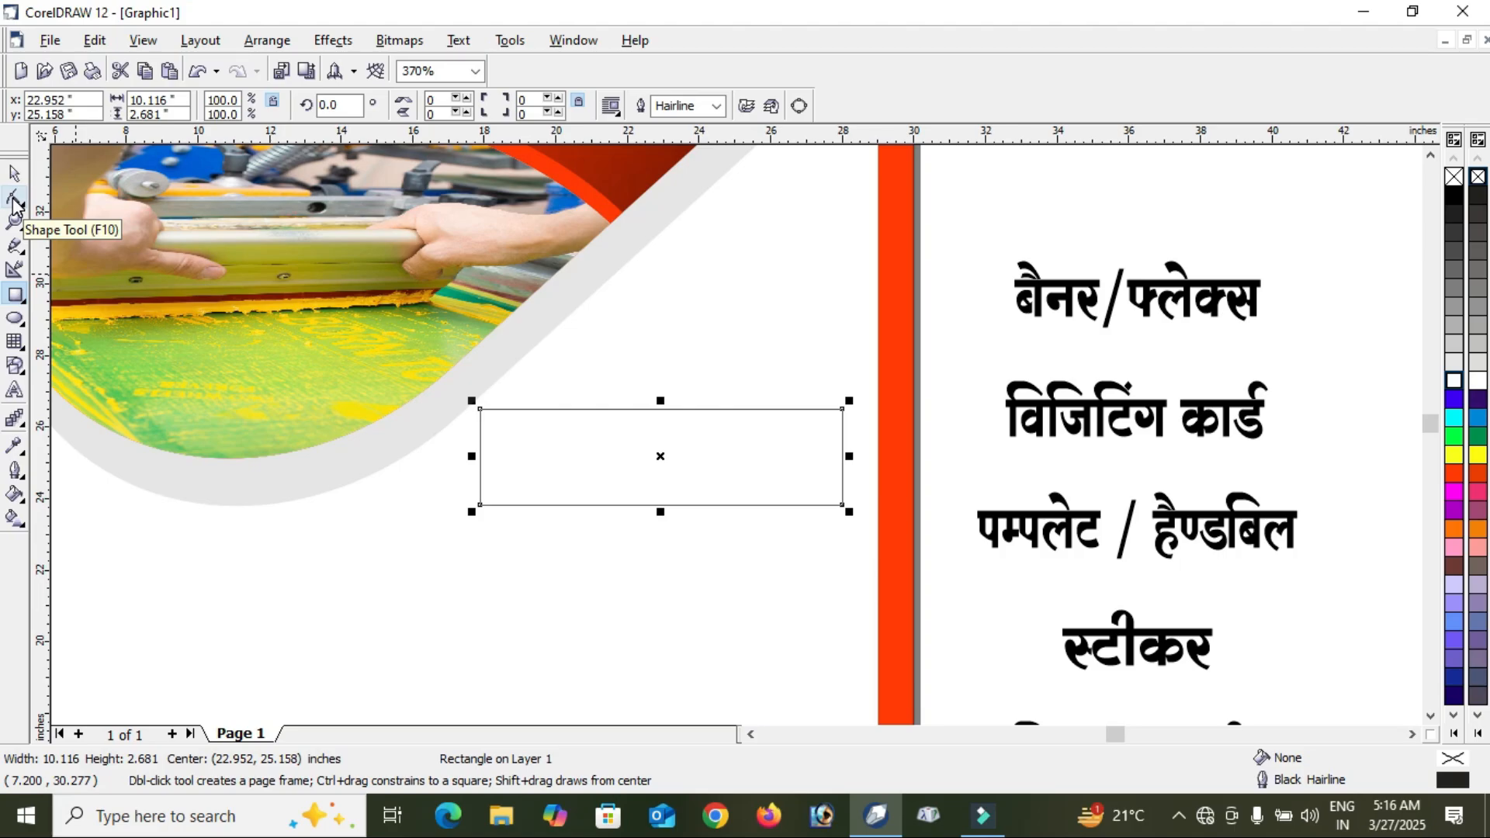
left_click(14, 199)
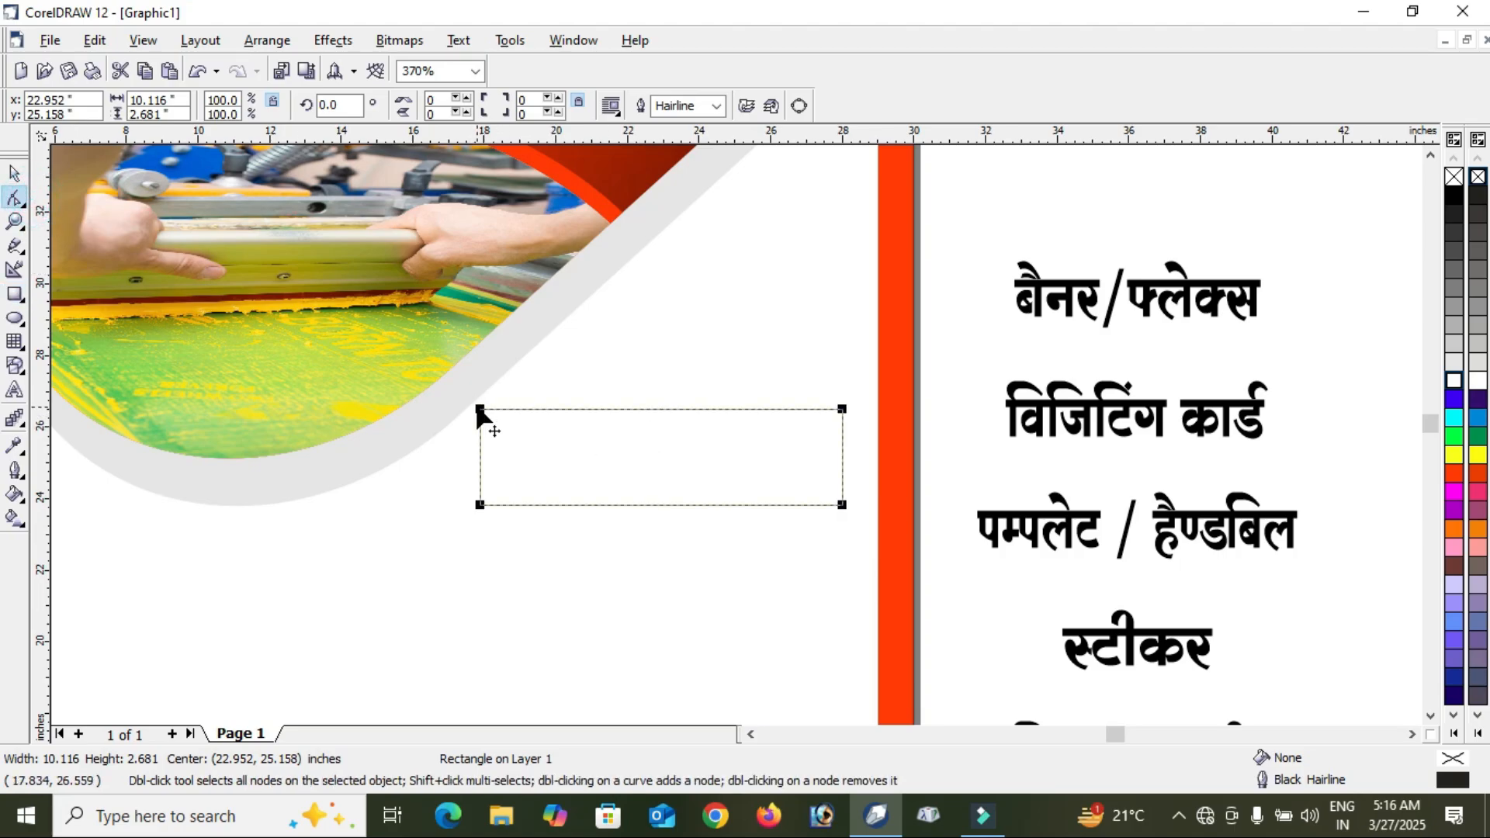
left_click_drag(480, 409, 644, 467)
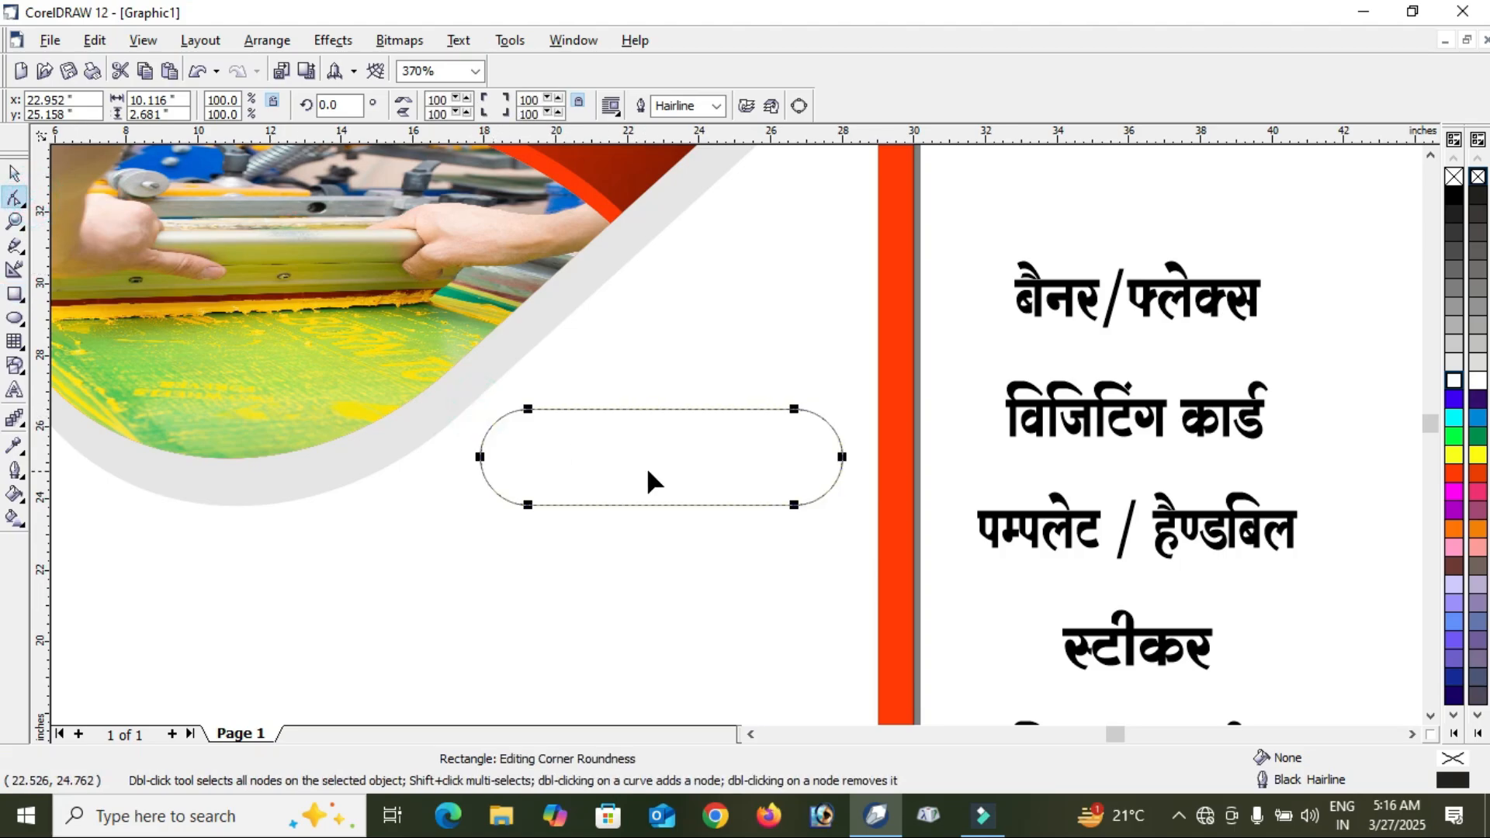
Draw a second rectangle about 7.3 by 4 inches over the rounded one, select both shapes and centre them on each other.
left_click(13, 299)
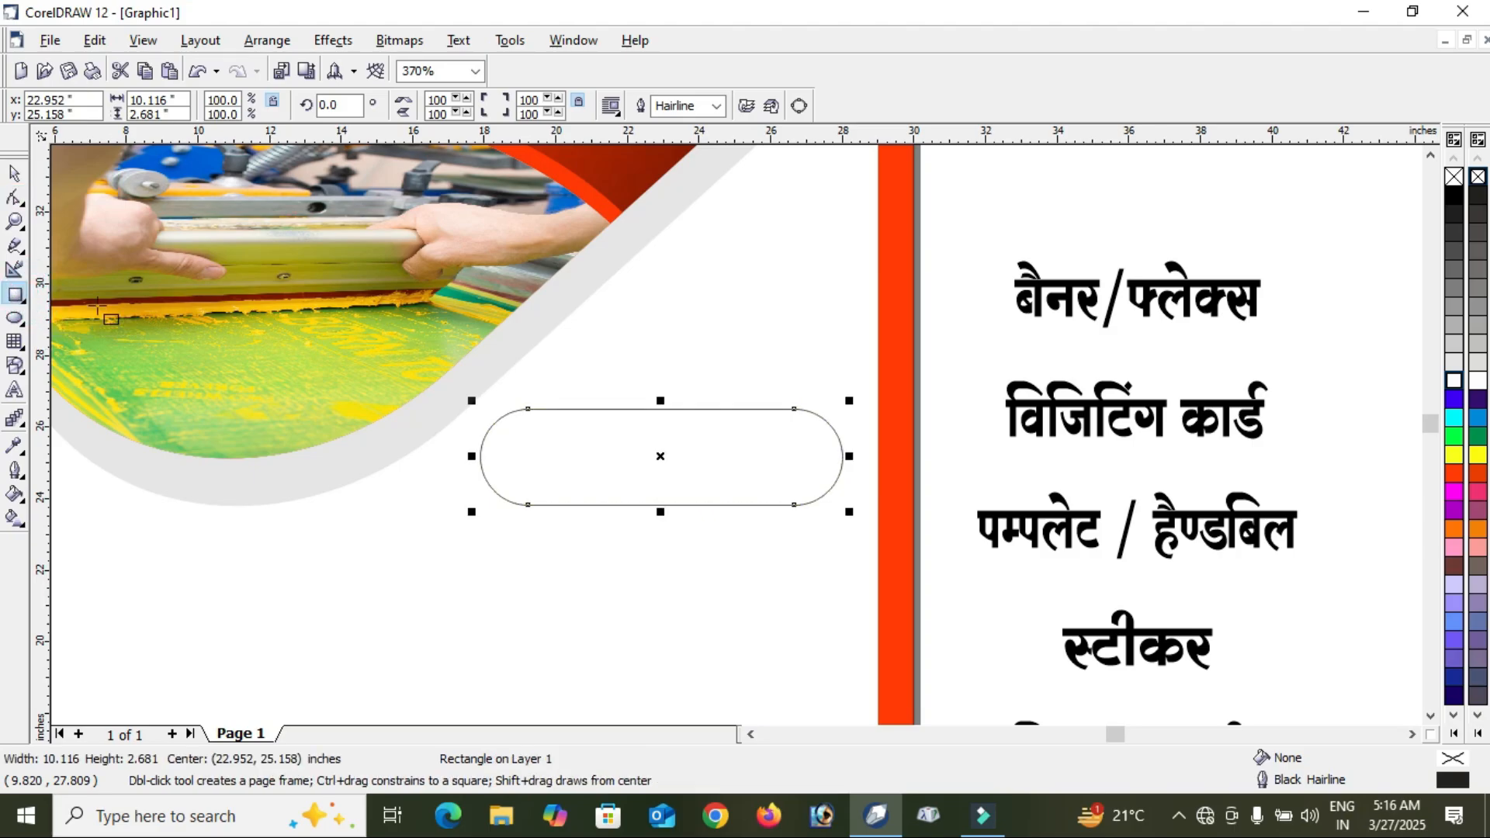
left_click_drag(529, 381, 792, 529)
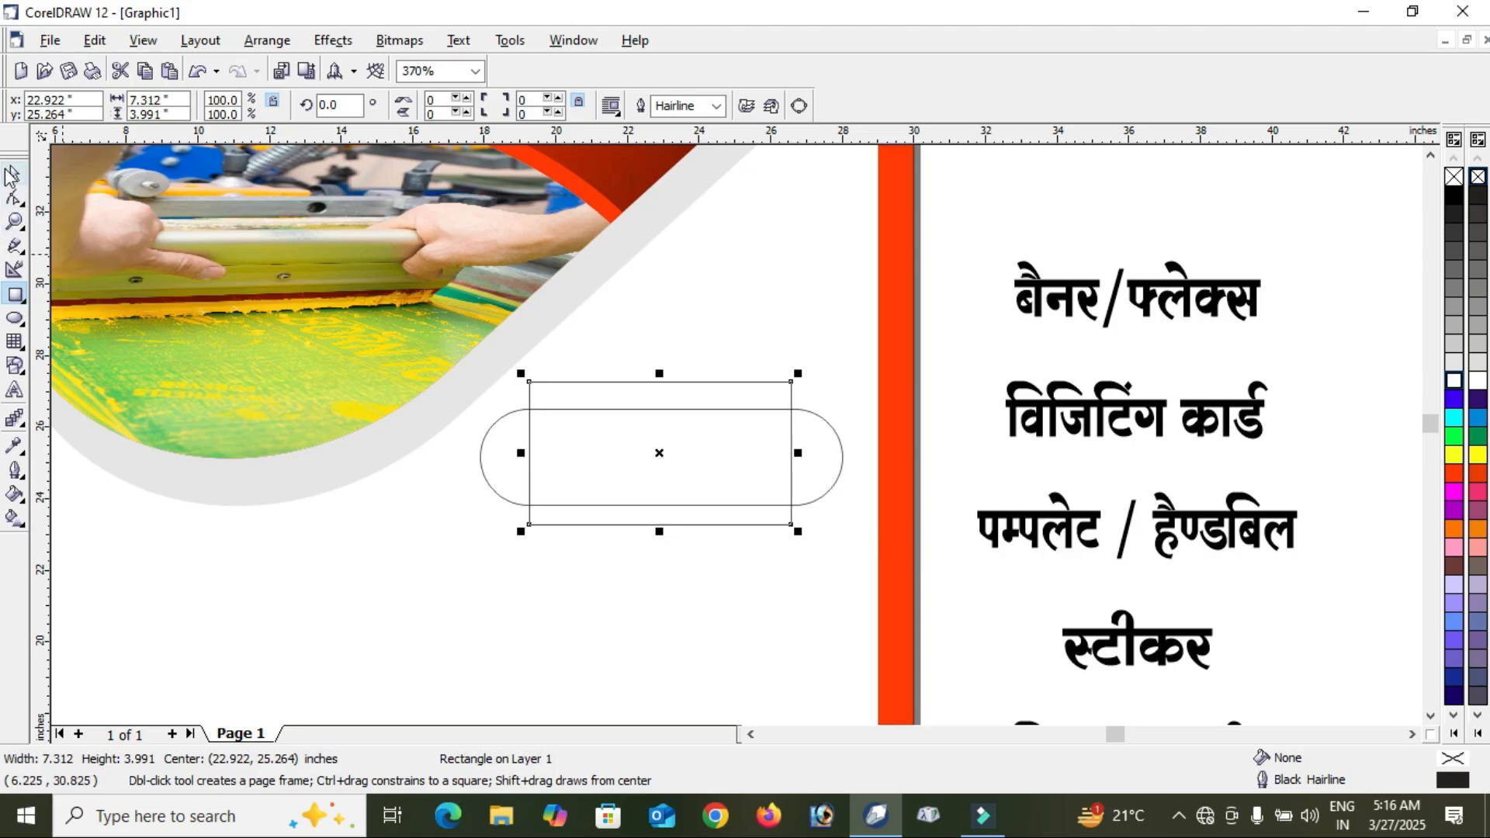
left_click(13, 176)
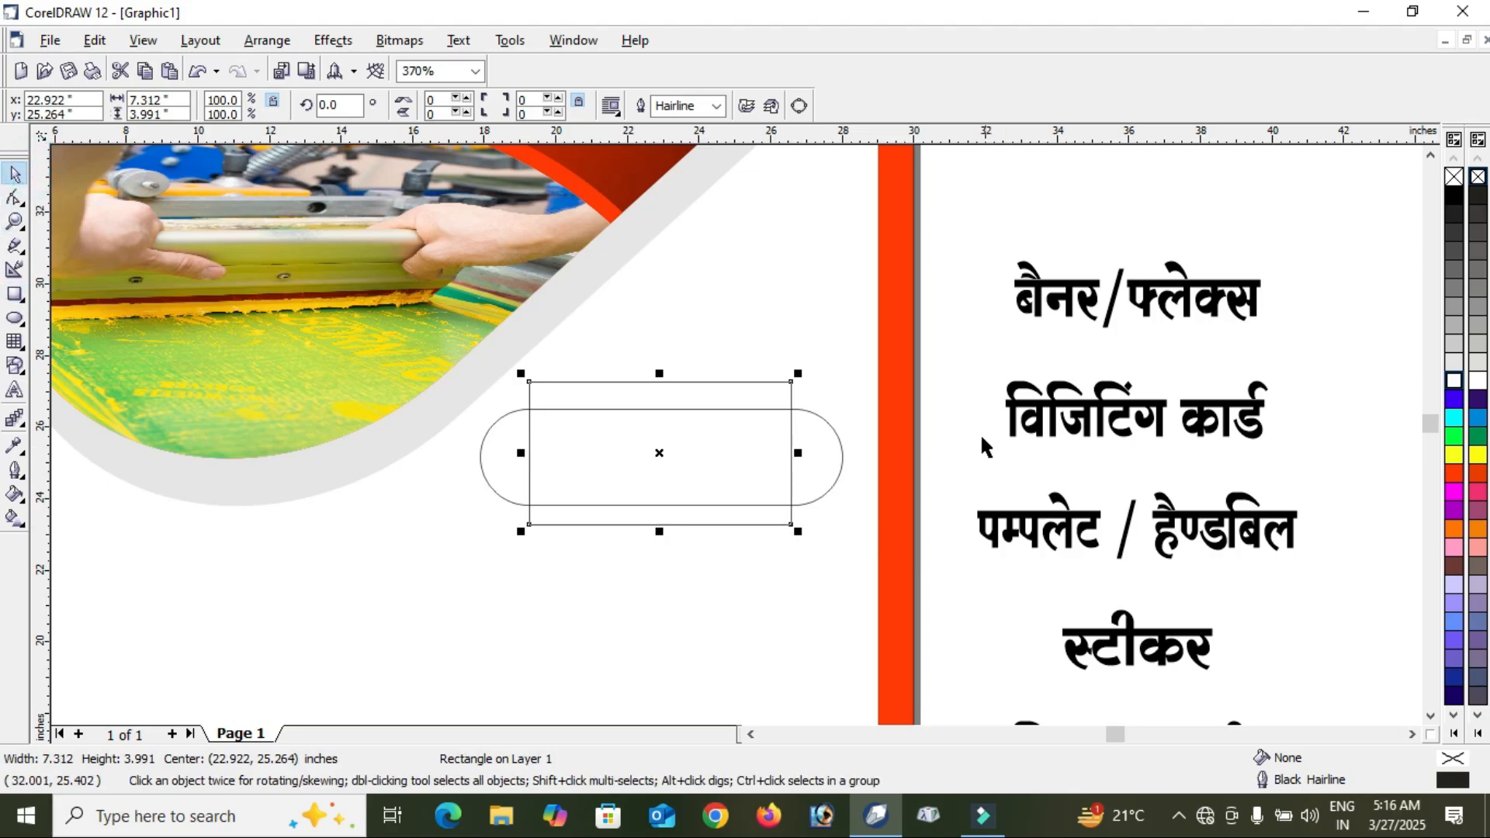
left_click(962, 335)
left_click_drag(955, 315, 328, 604)
key("Down")
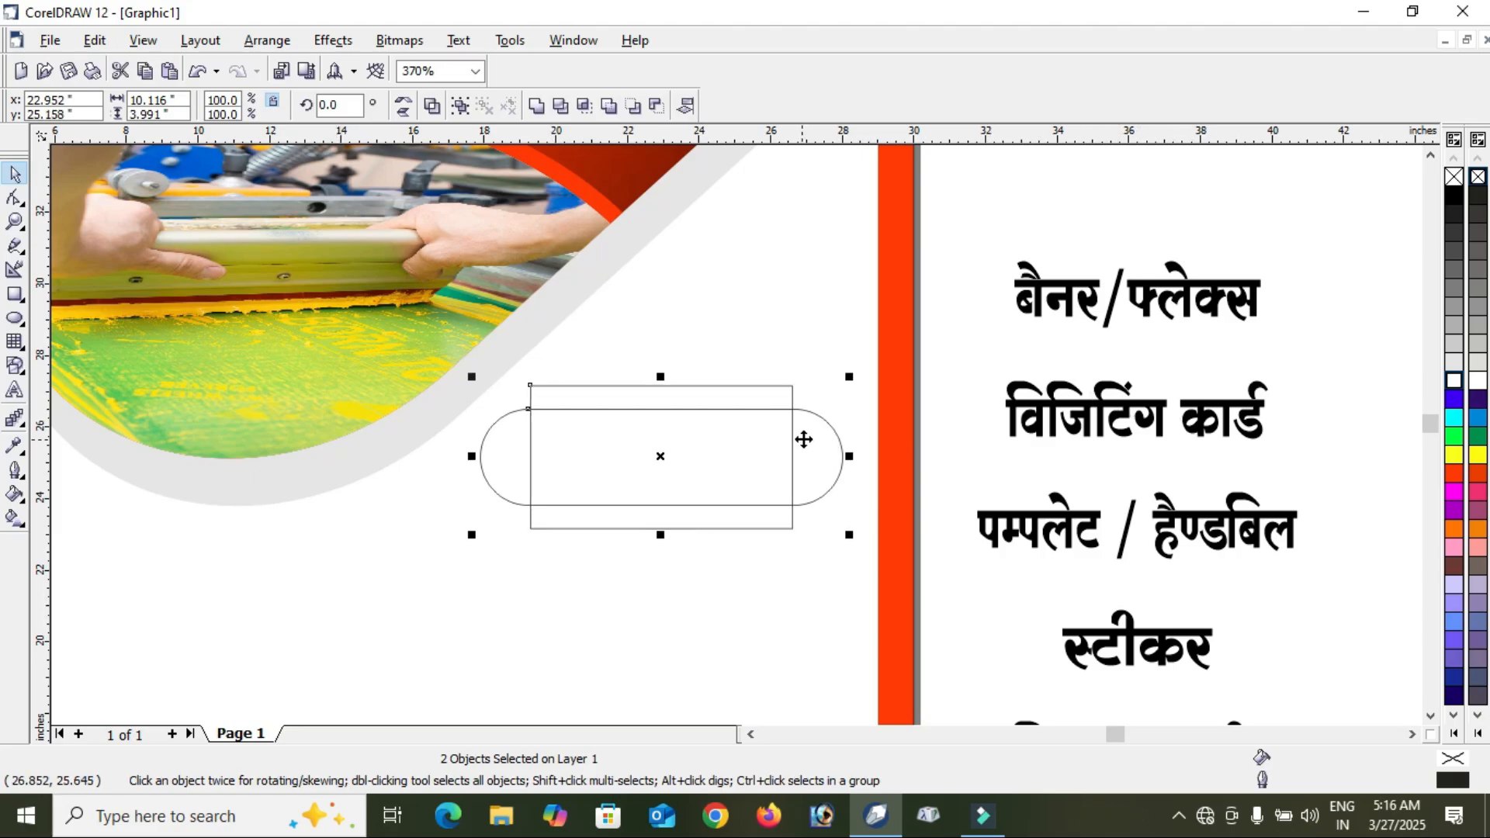
Weld the two shapes into one badge outline and reduce its height to about 3.64 inches.
left_click(537, 106)
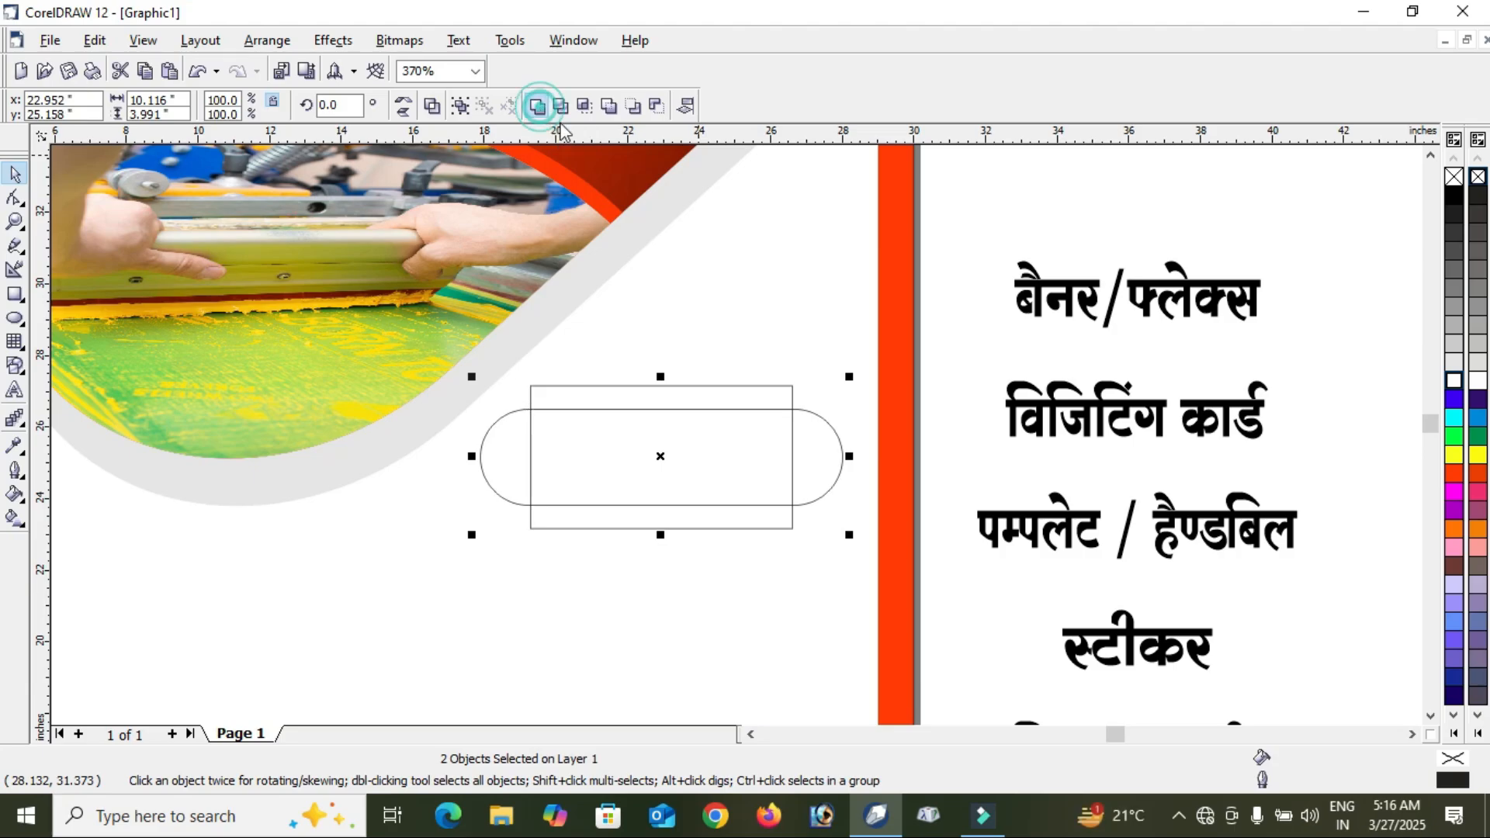
left_click(962, 318)
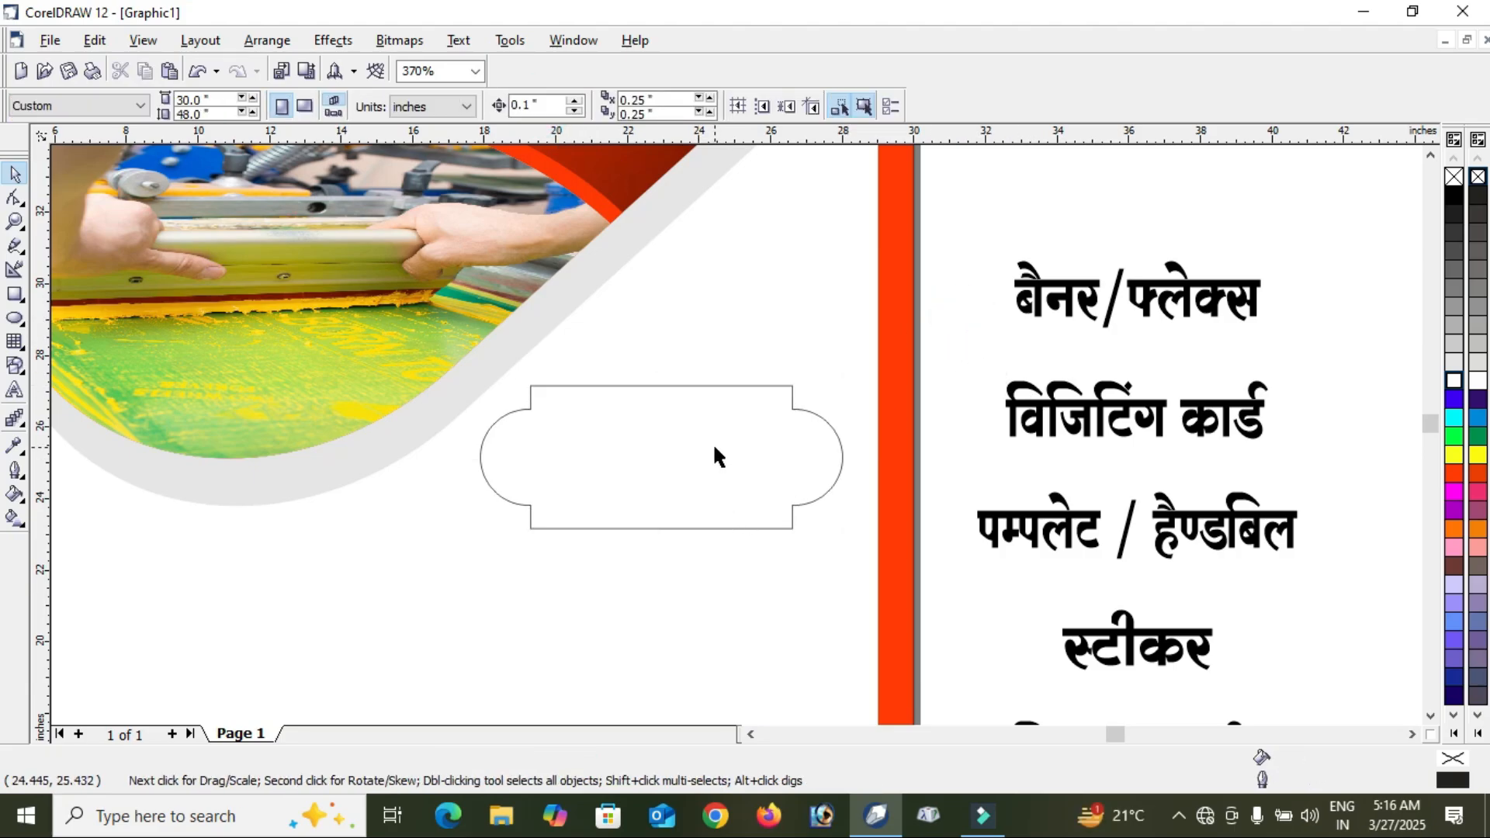
left_click(714, 456)
left_click_drag(662, 385, 659, 394)
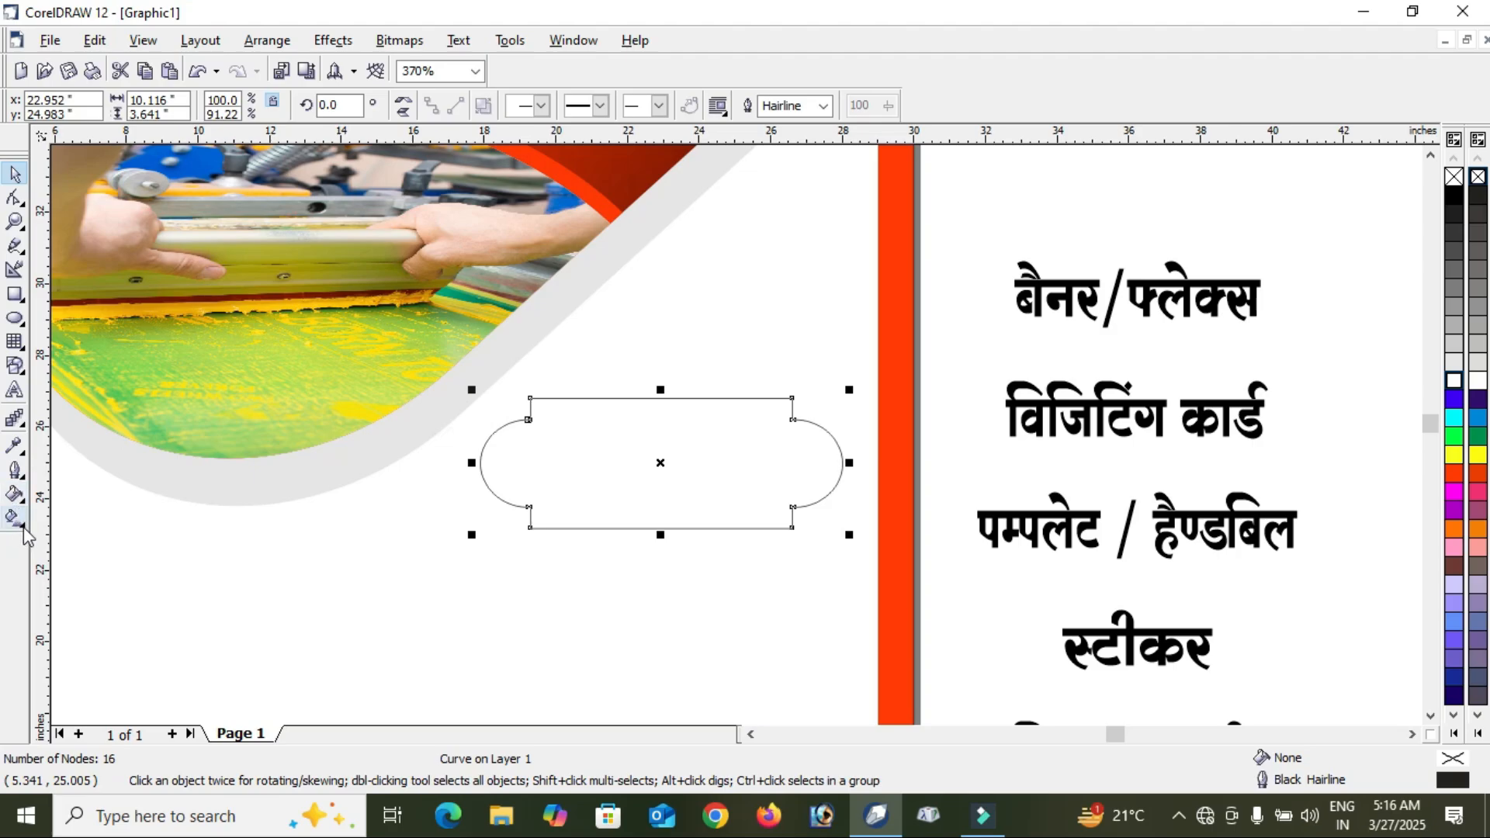
Apply an inward contour of 4 steps with a 0.1 inch offset to the badge shape.
left_click(21, 424)
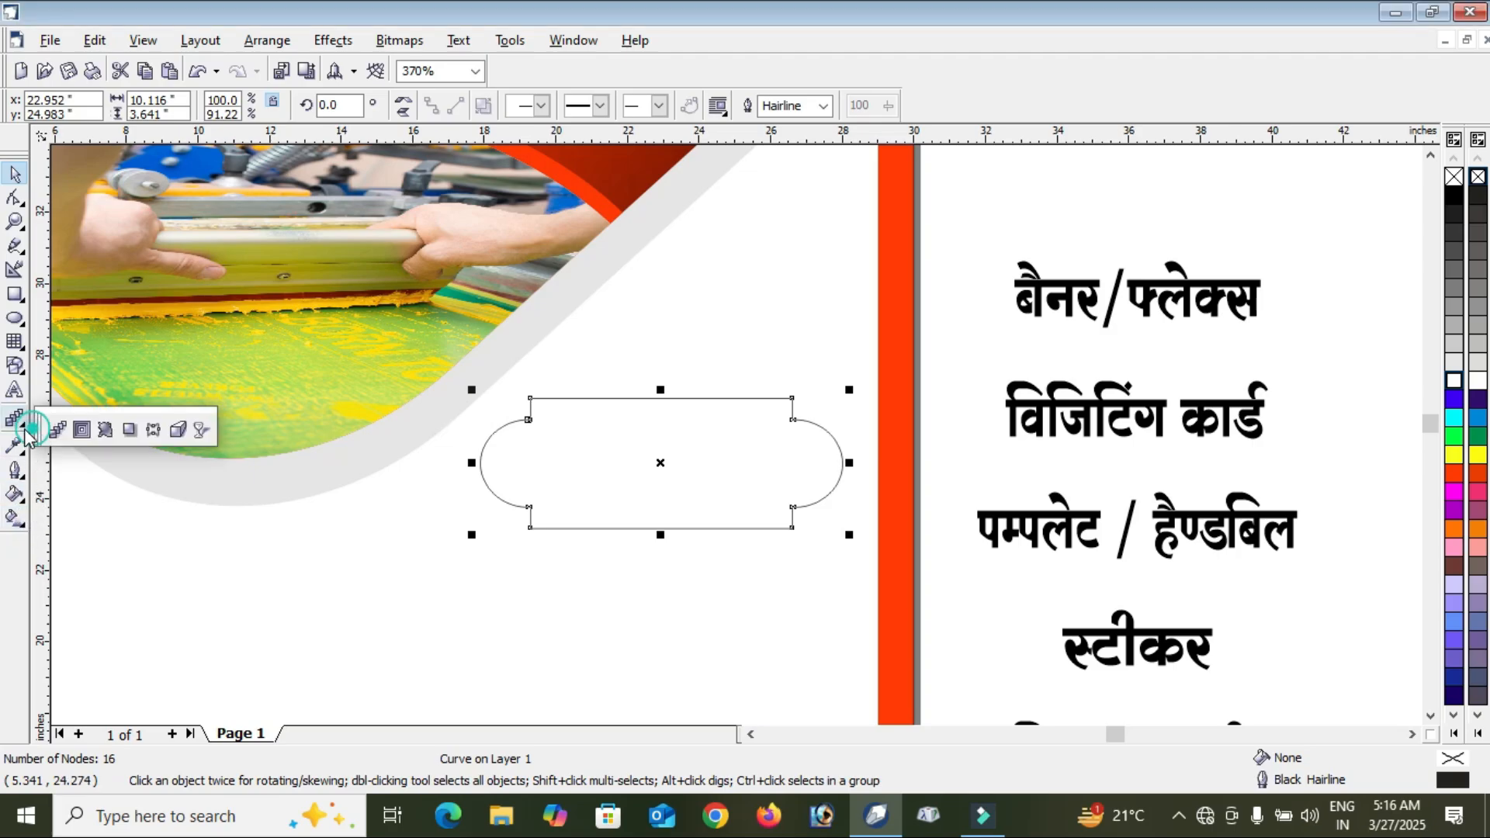
left_click(82, 432)
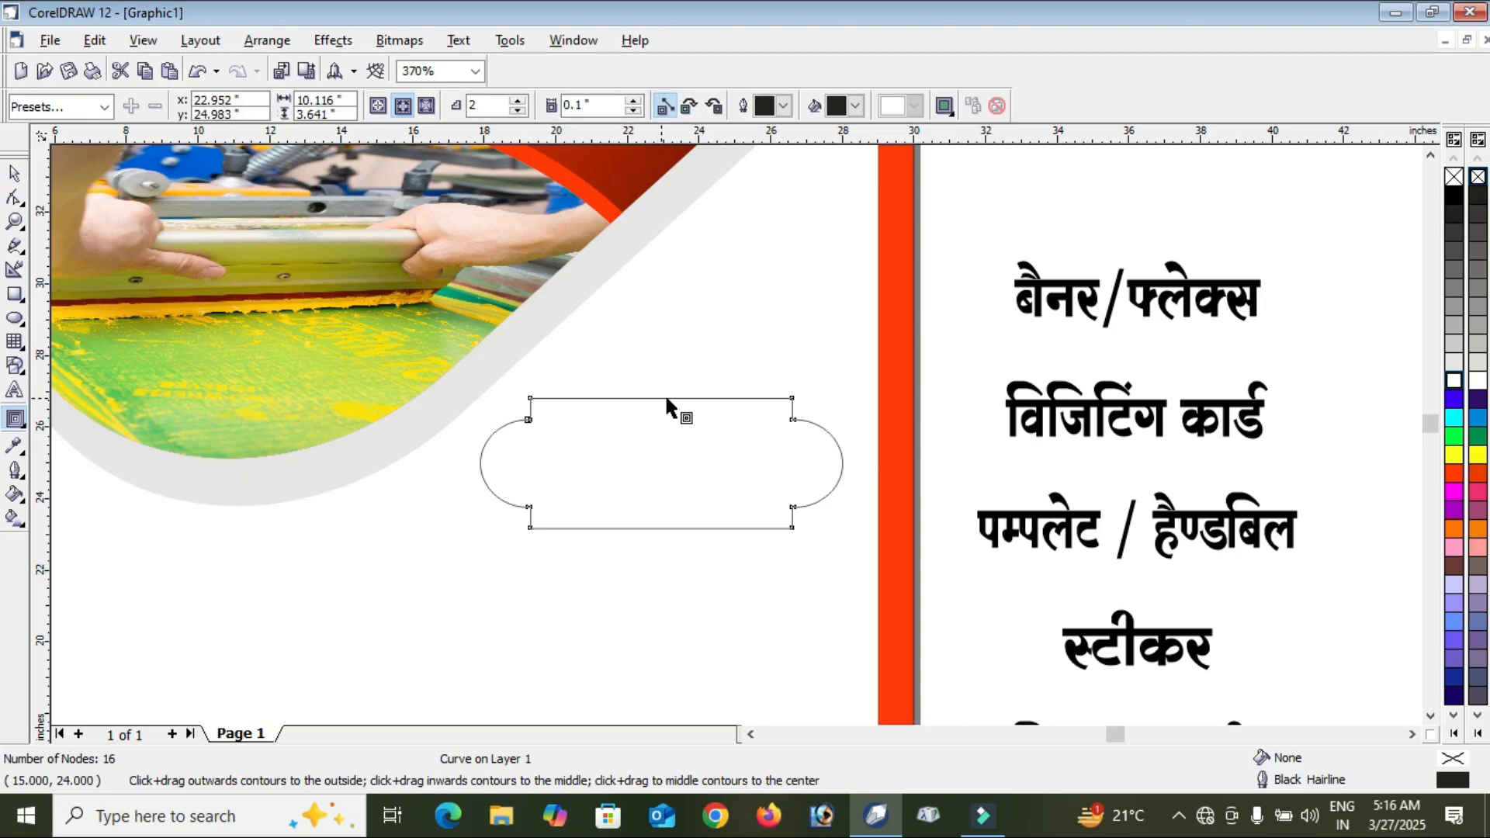
left_click_drag(667, 399, 661, 411)
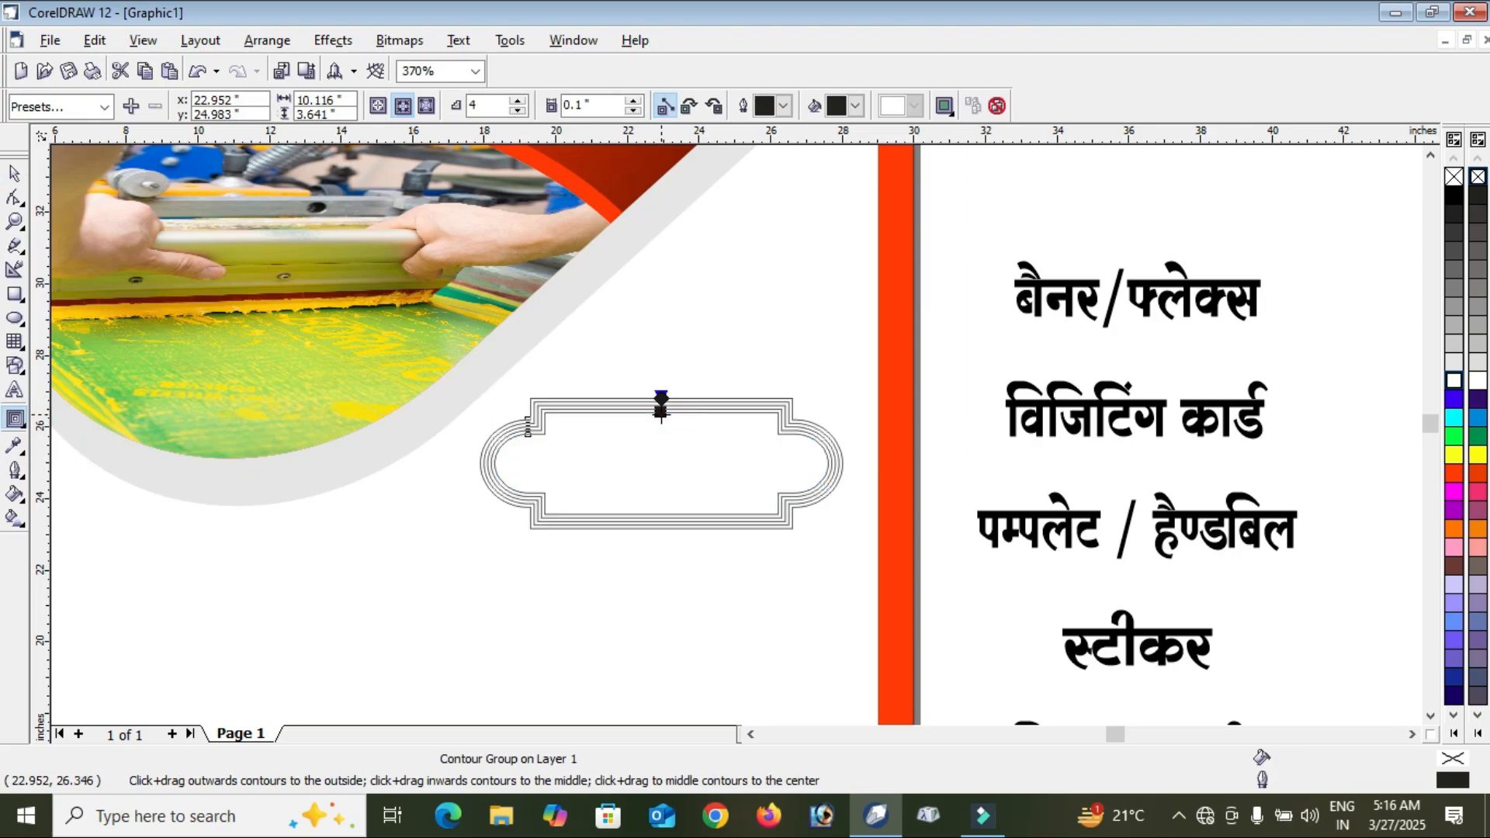
Break the badge's contour group apart into separate outlines.
left_click(14, 221)
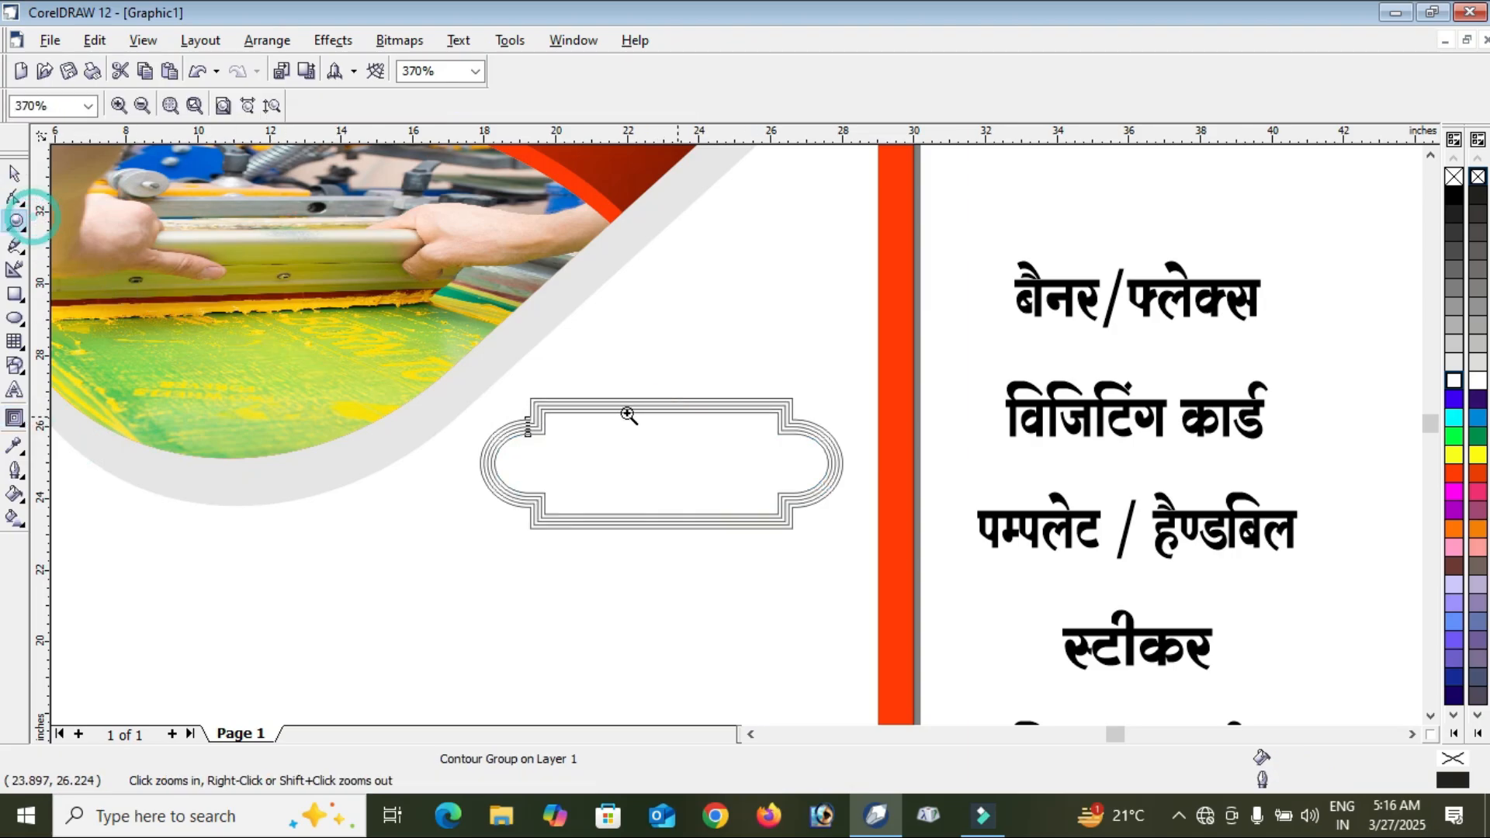
left_click_drag(492, 382, 935, 518)
key("space")
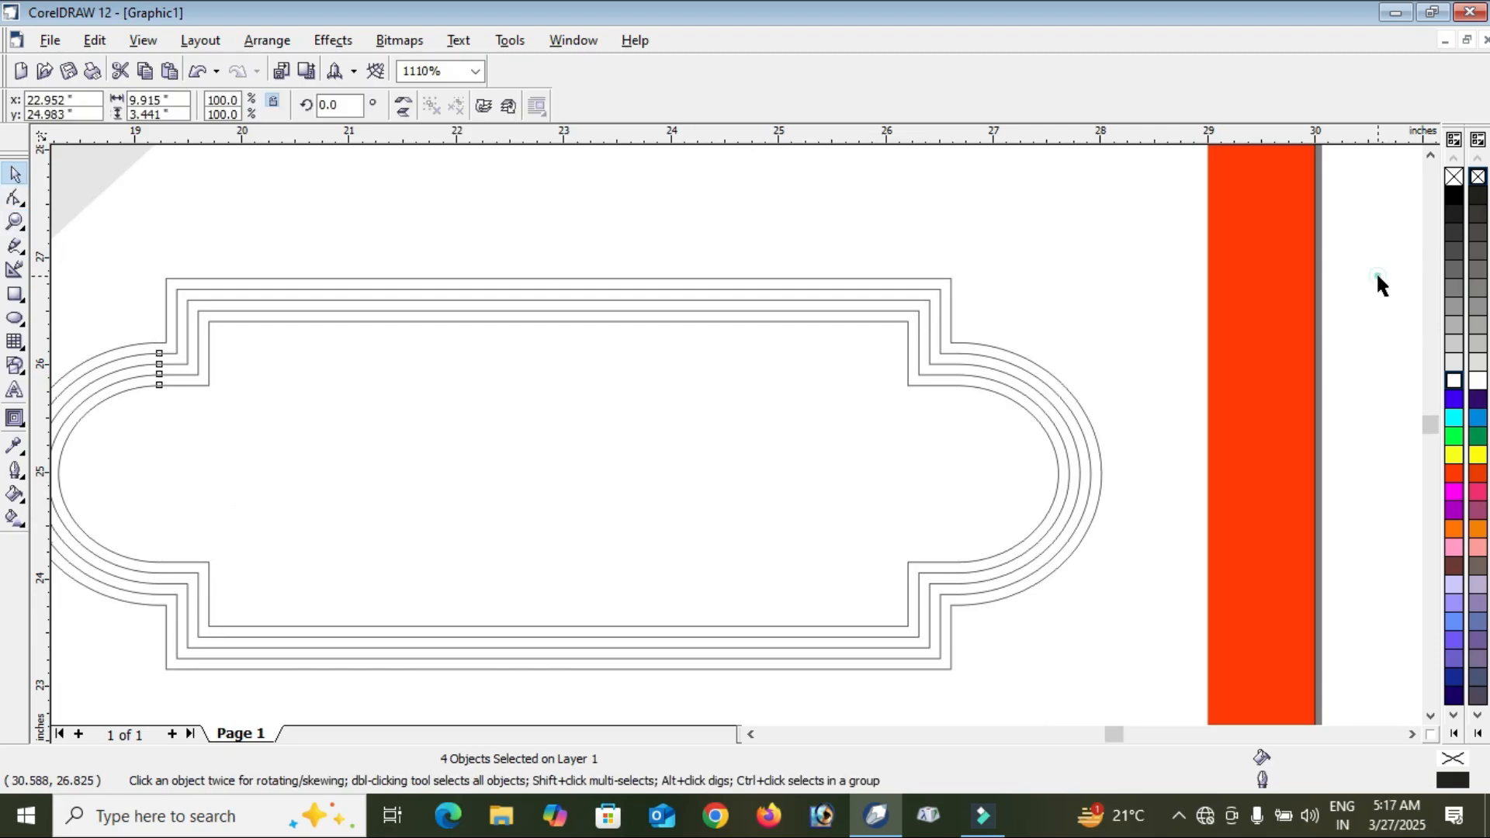
right_click(937, 318)
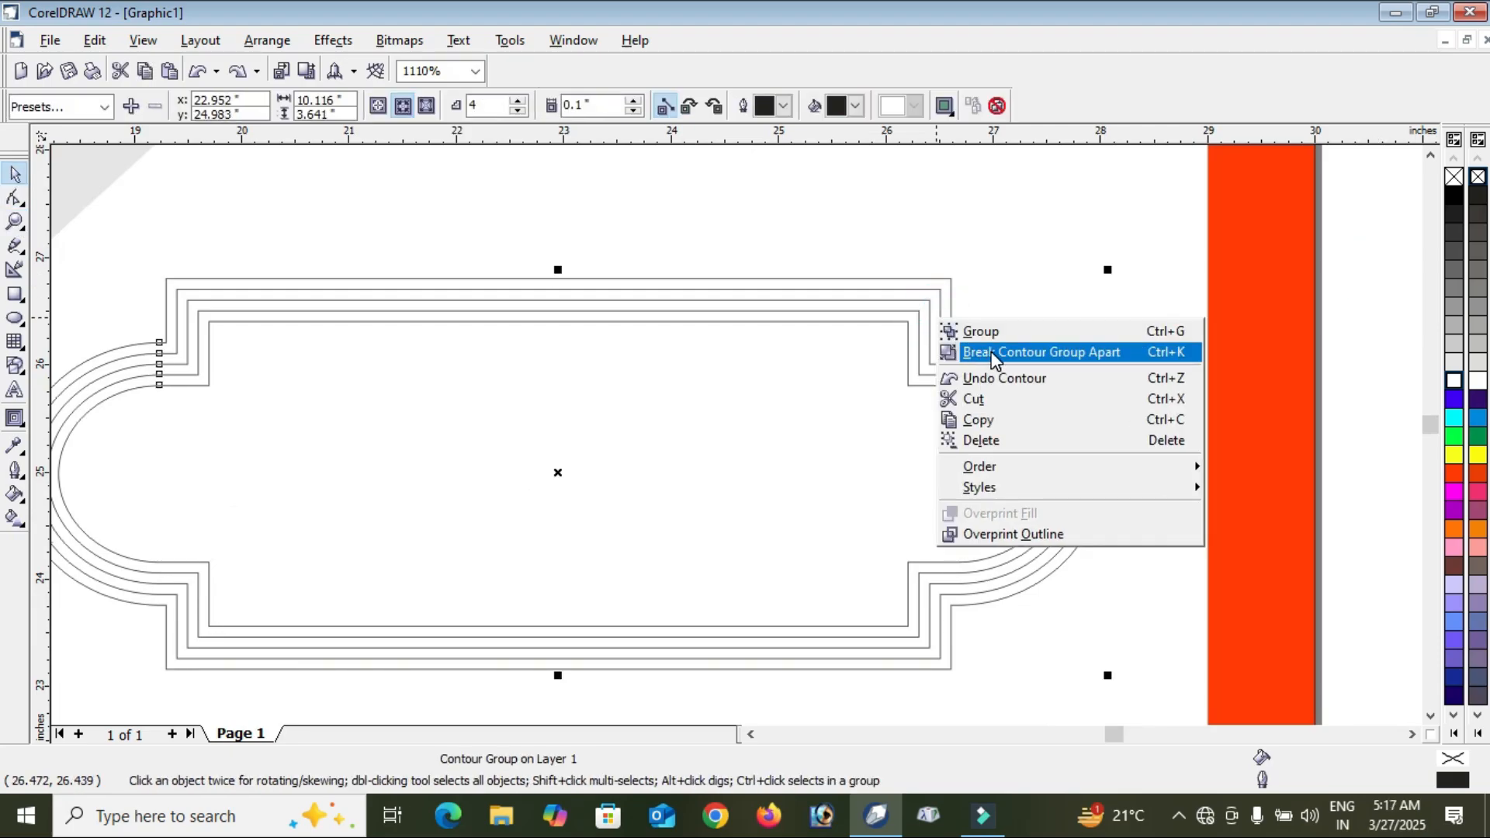
left_click(991, 359)
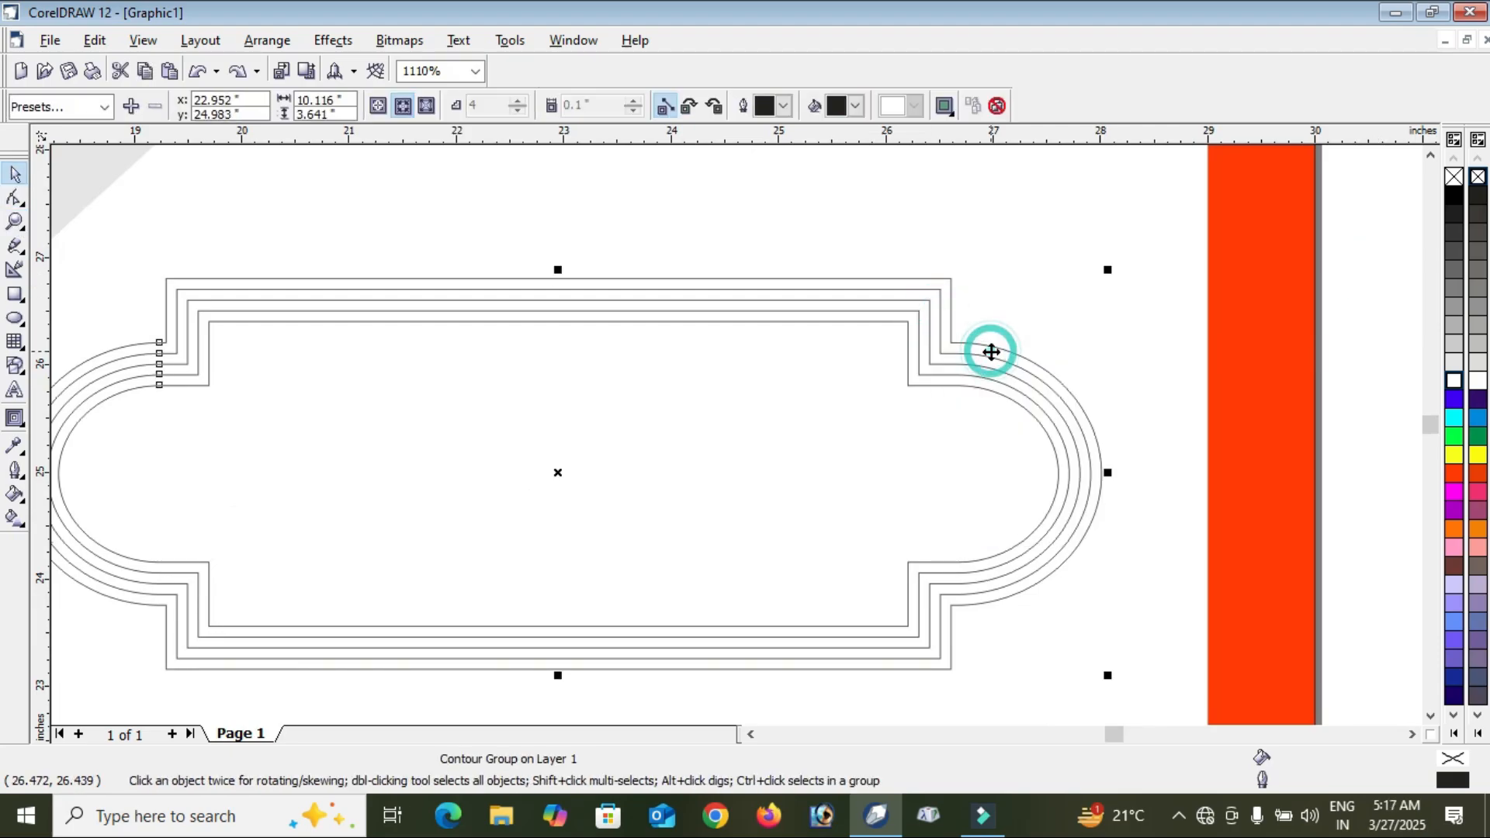
Ungroup all of the separated contour outlines inside the badge shape.
left_click(1386, 318)
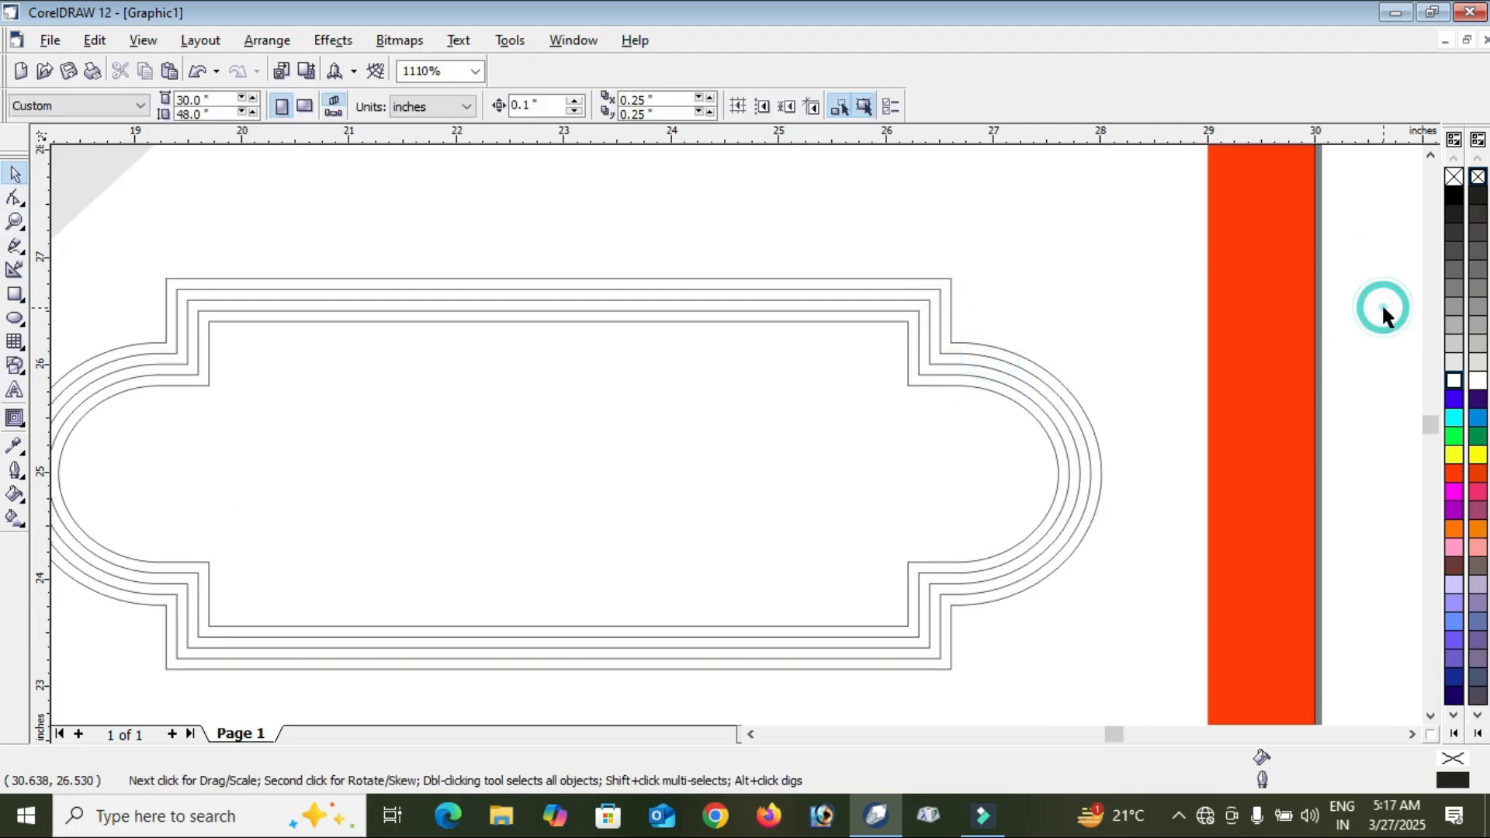
left_click(905, 314)
right_click(905, 314)
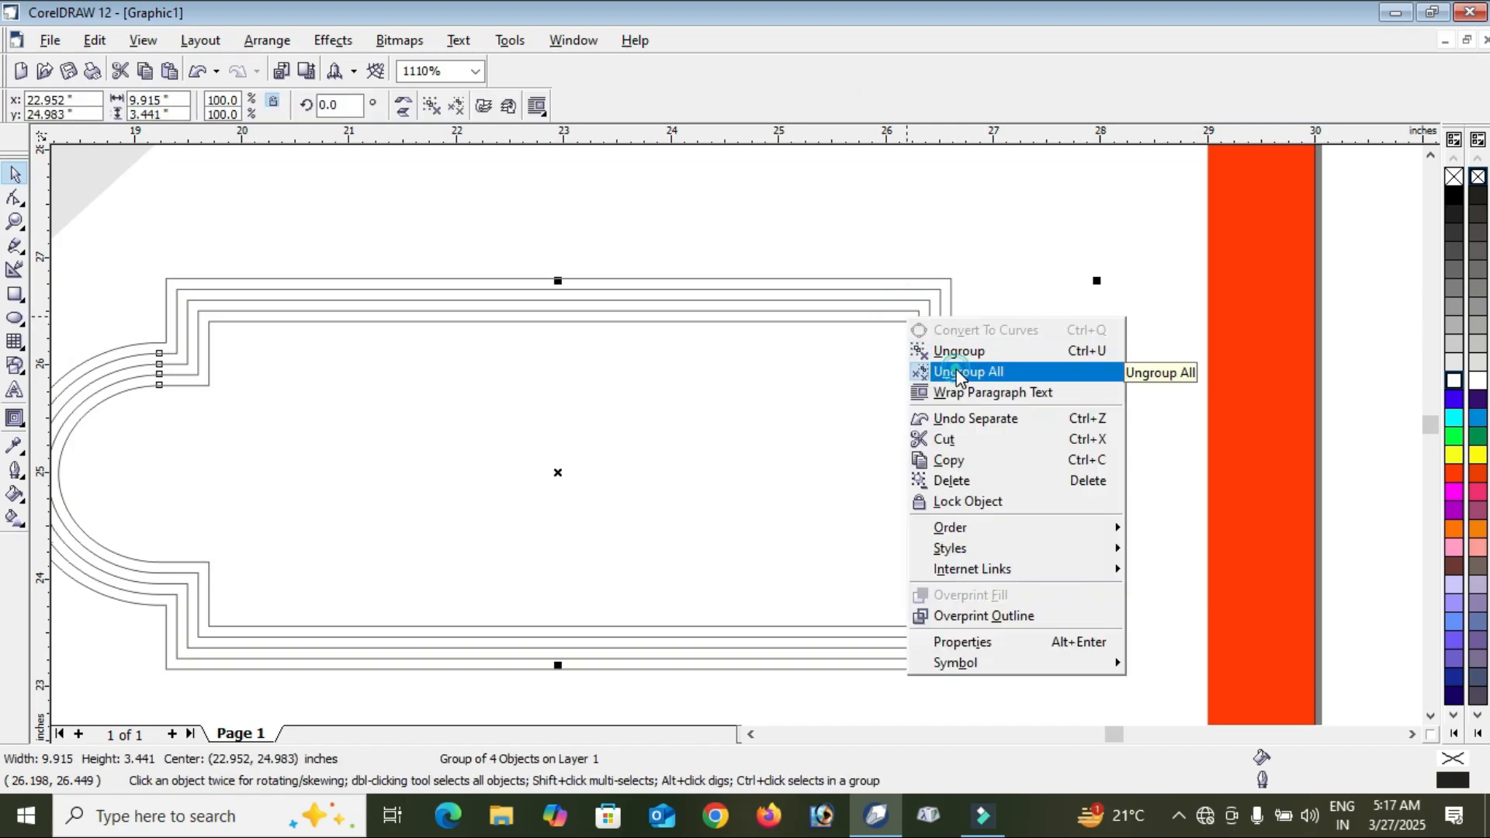
left_click(959, 374)
left_click(1346, 295)
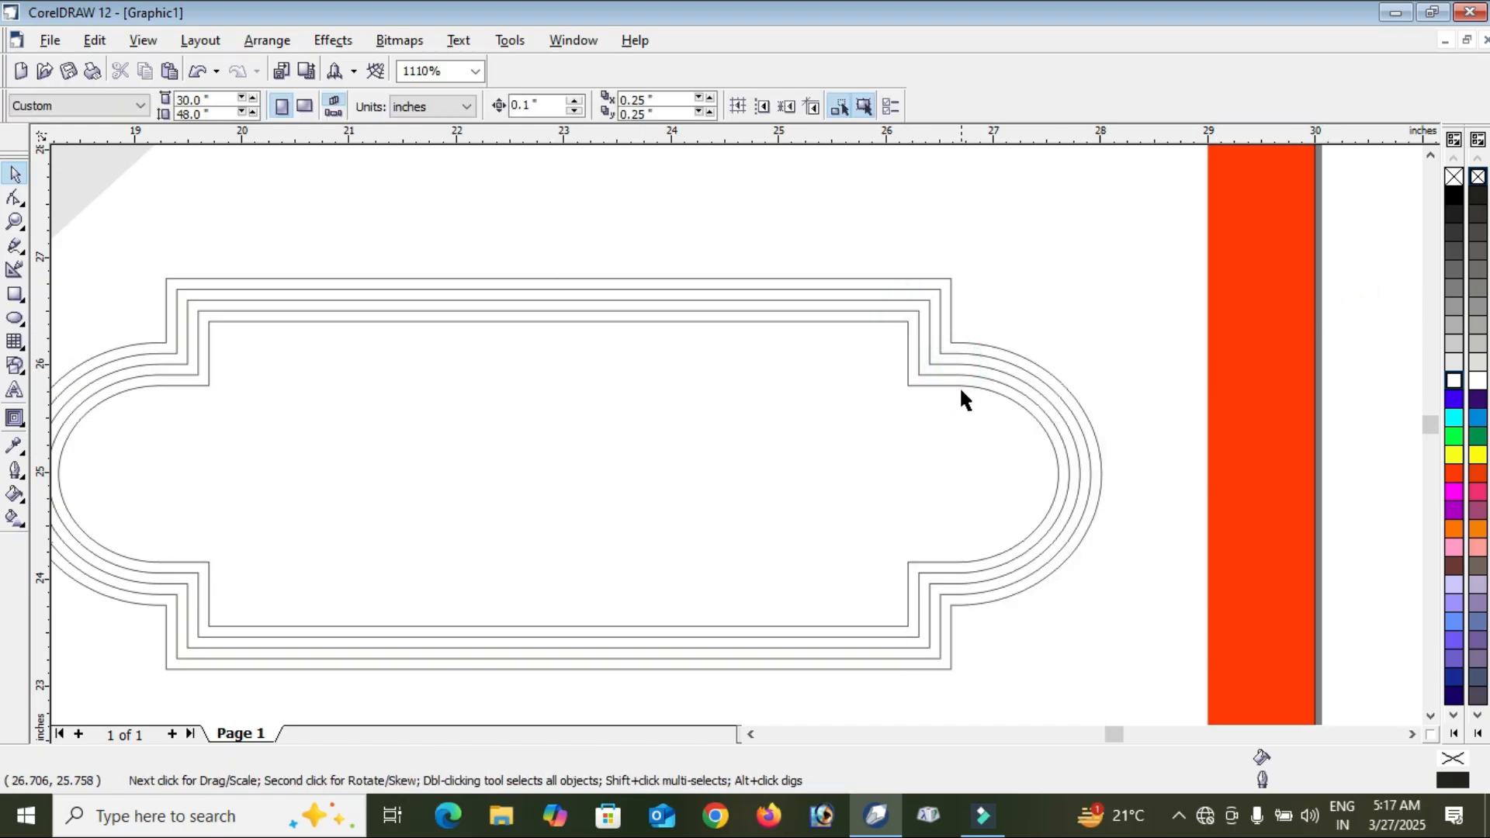
Delete the extra contour outlines, keeping only the outermost badge shape and the third outline inward from it.
left_click(960, 391)
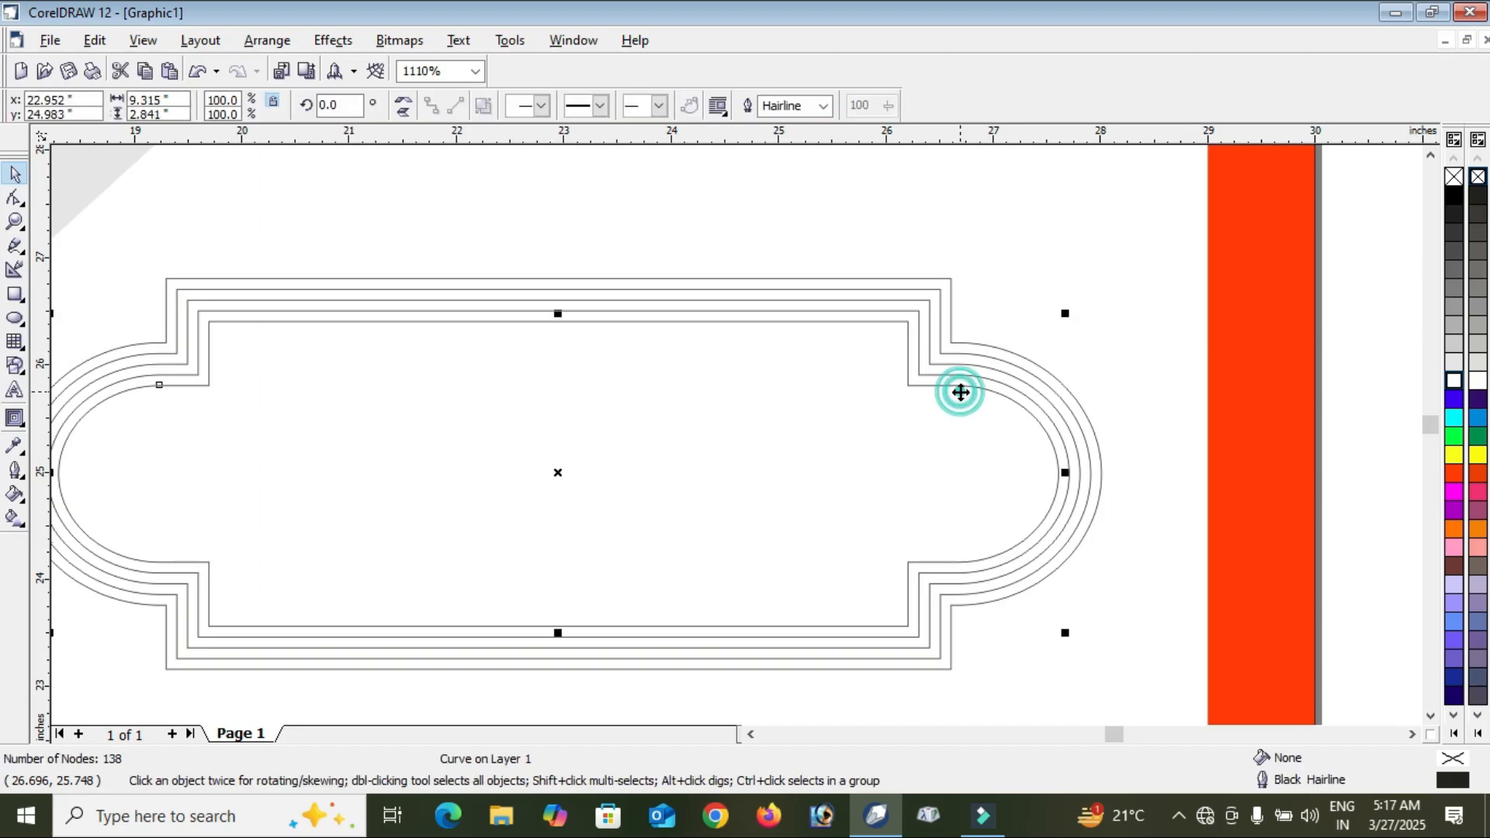
key("Delete")
left_click(987, 369)
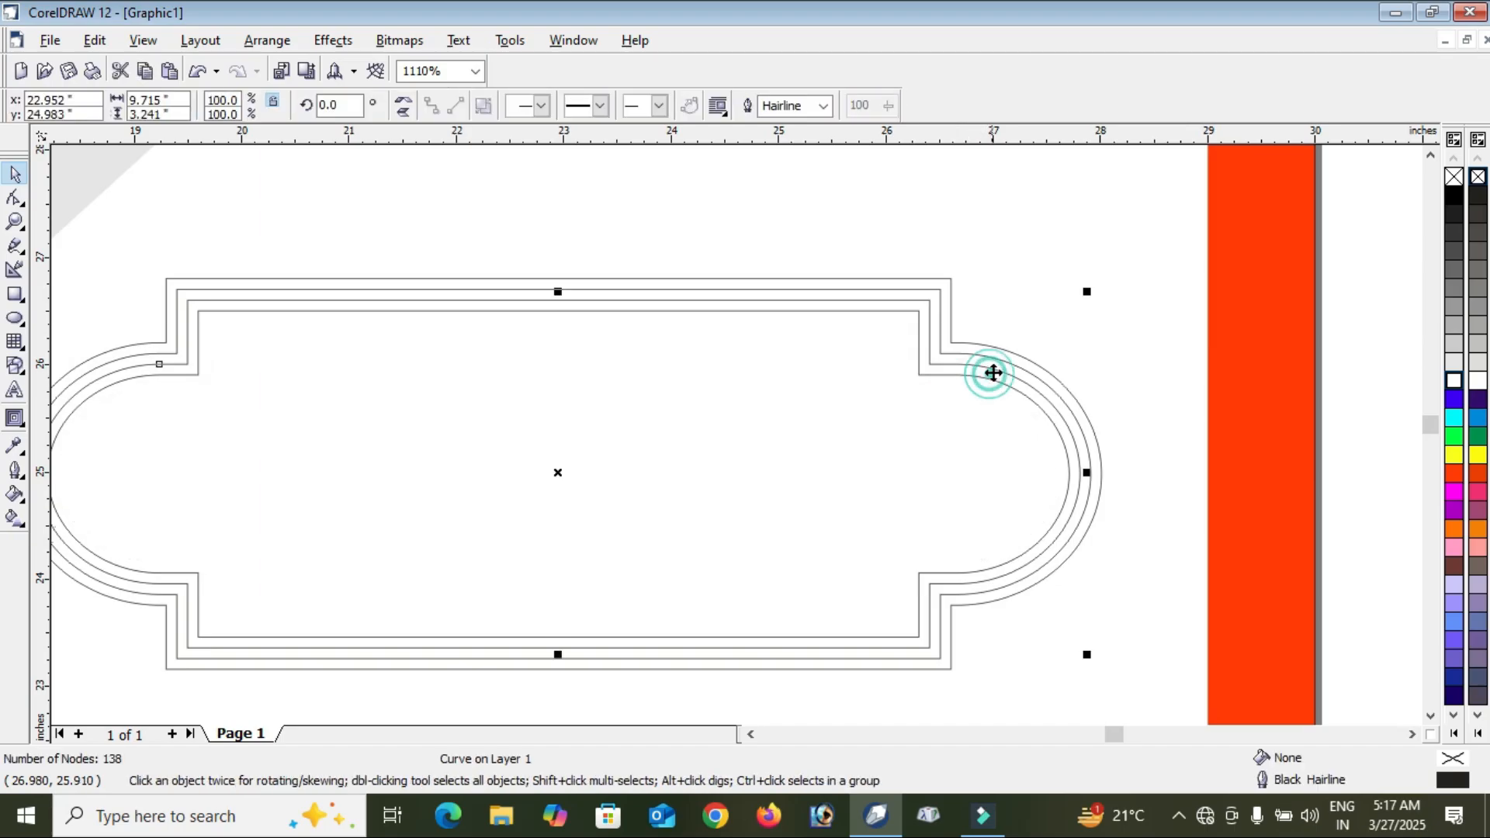
key("Delete")
scroll(910, 289, "down", 1)
scroll(911, 289, "down", 1)
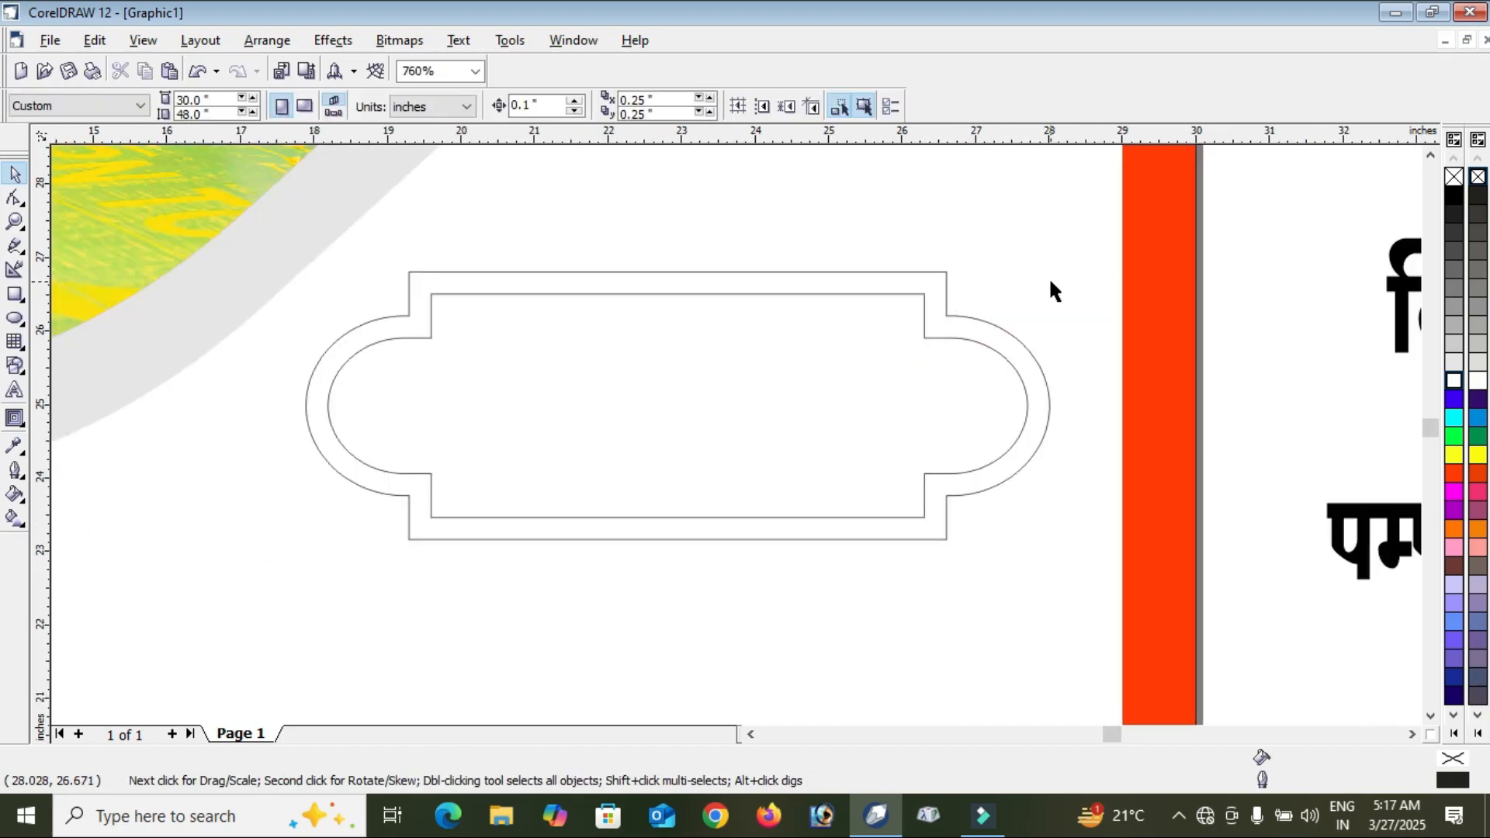
Fill the outer badge shape with Deep Navy Blue.
left_click(1036, 364)
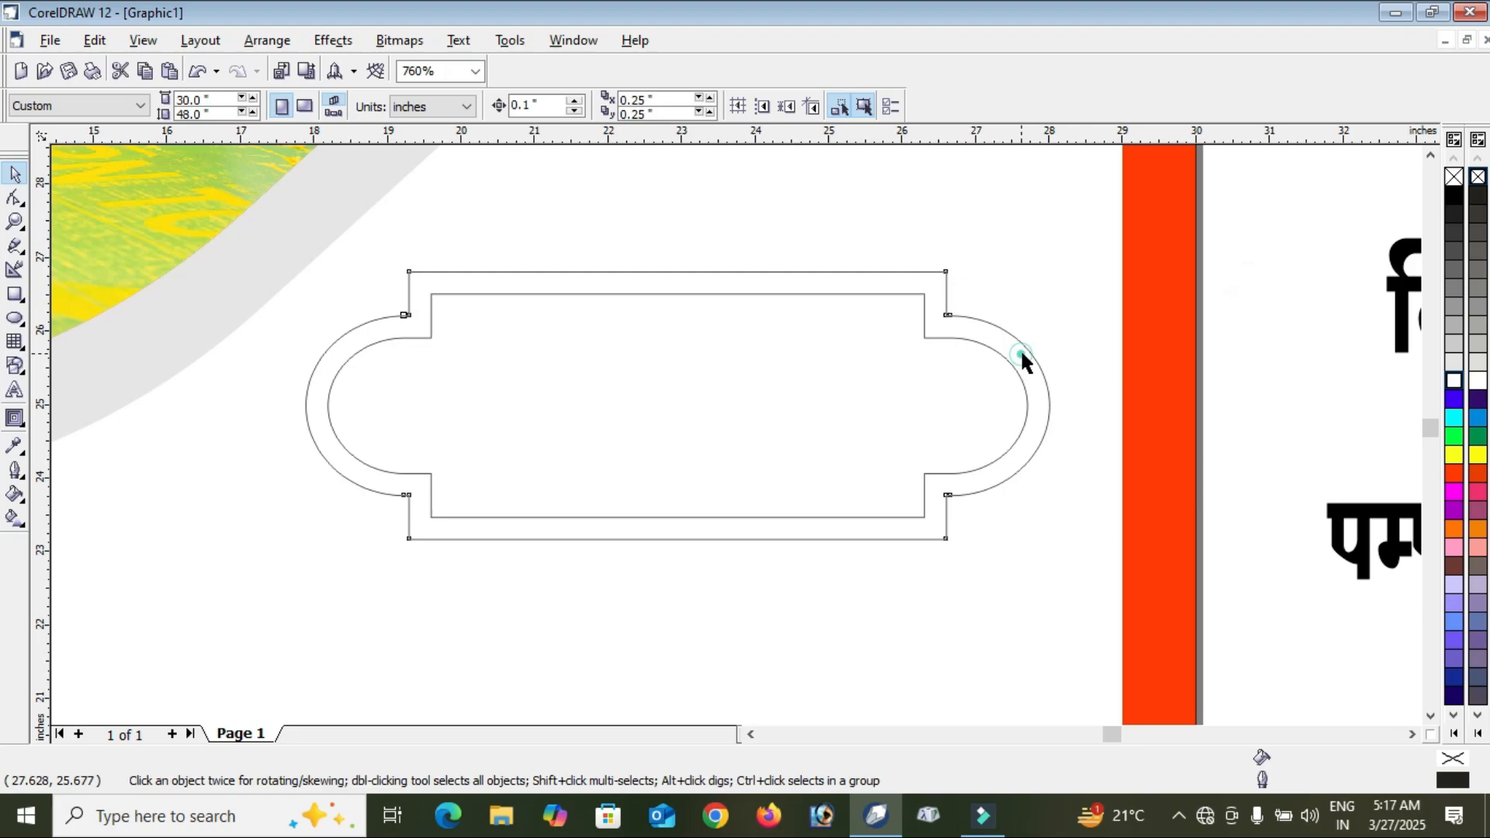
left_click(1454, 696)
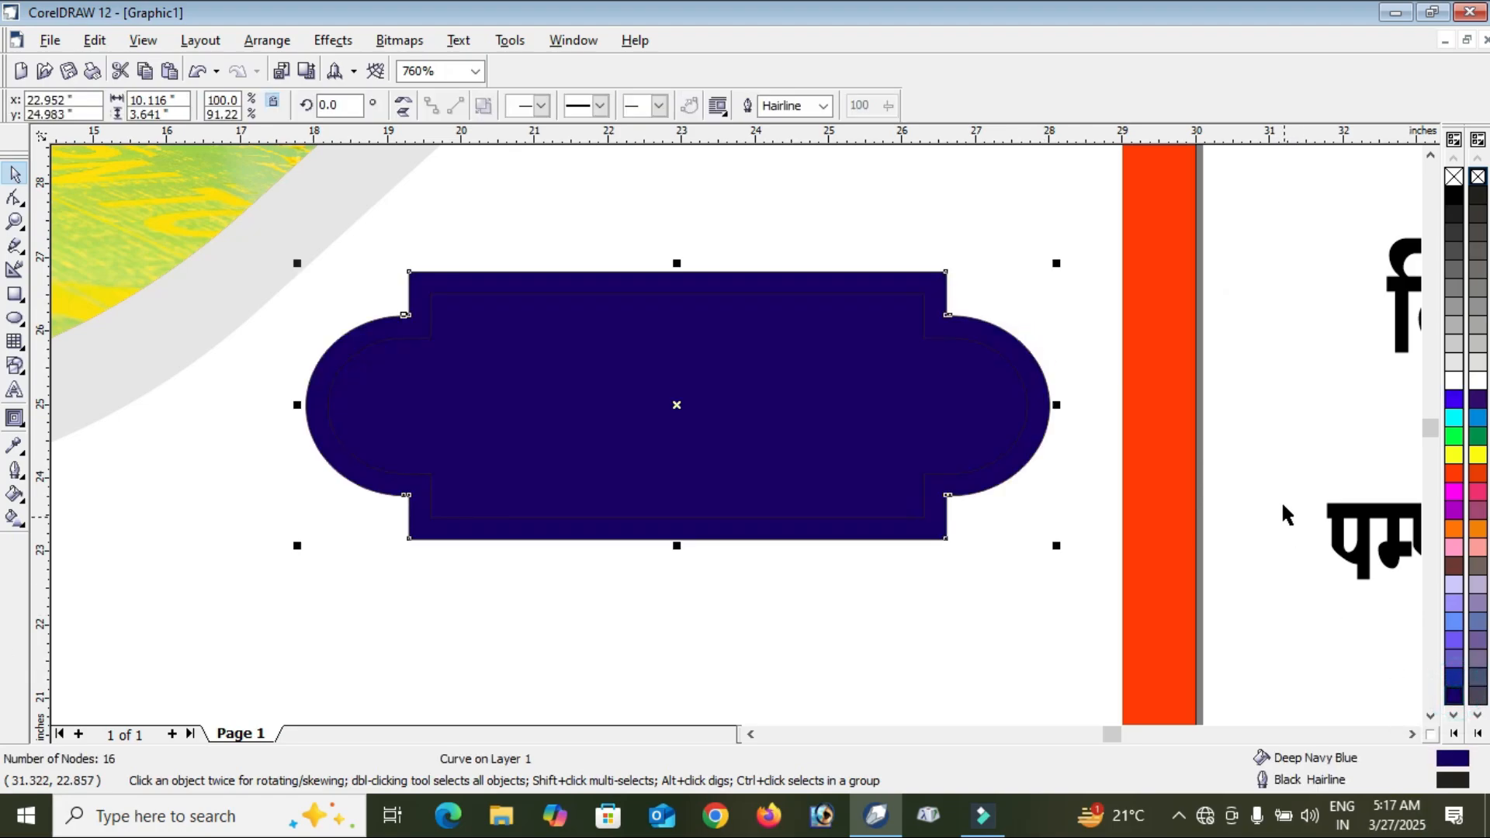
left_click(1279, 429)
Apply a linear gradient across the outer badge shape, from deep navy at its right end to medium blue at its left.
left_click(1040, 390)
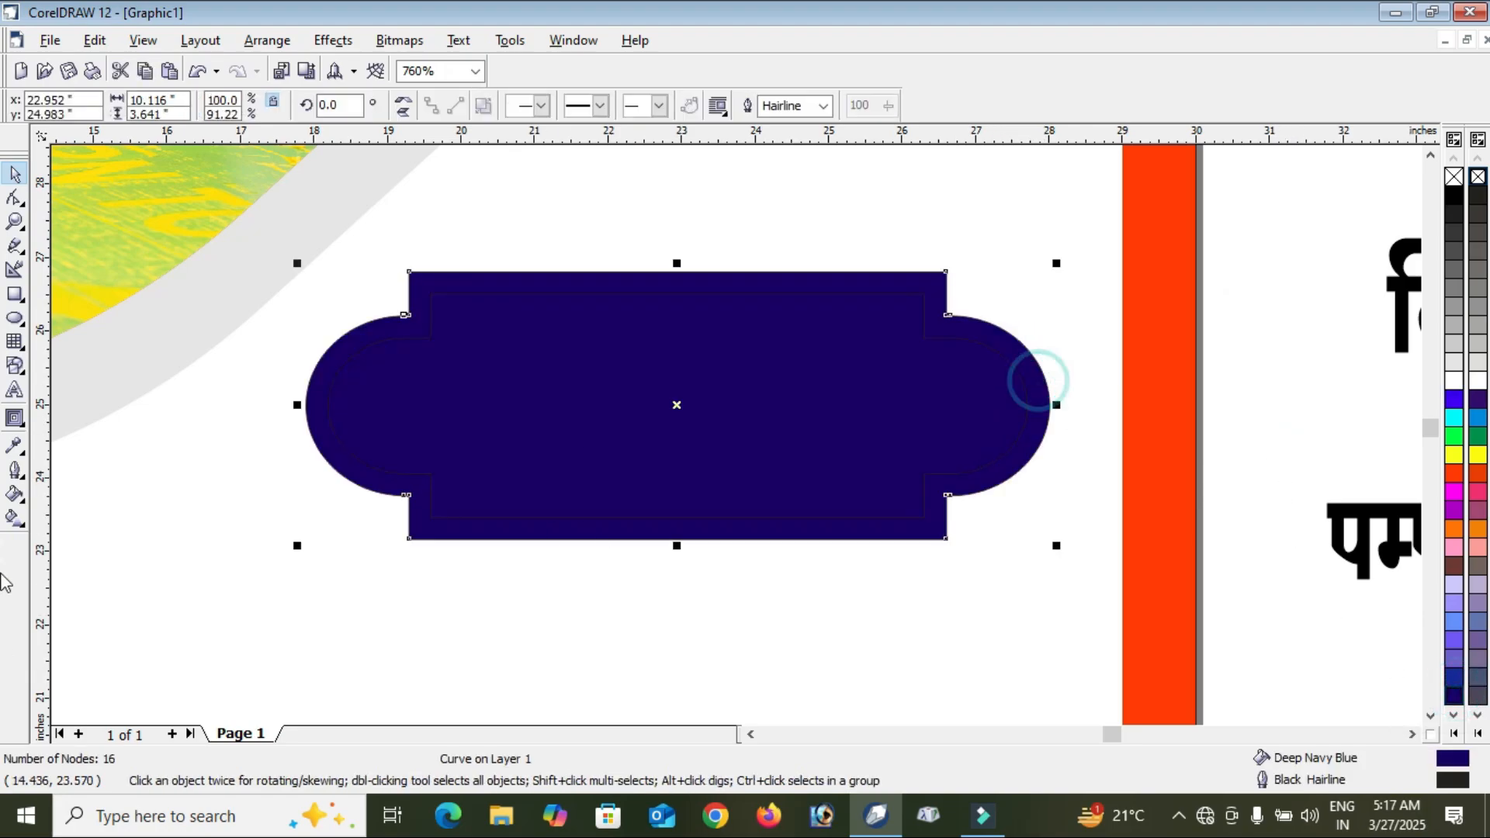
left_click(15, 519)
left_click_drag(1038, 369, 406, 392)
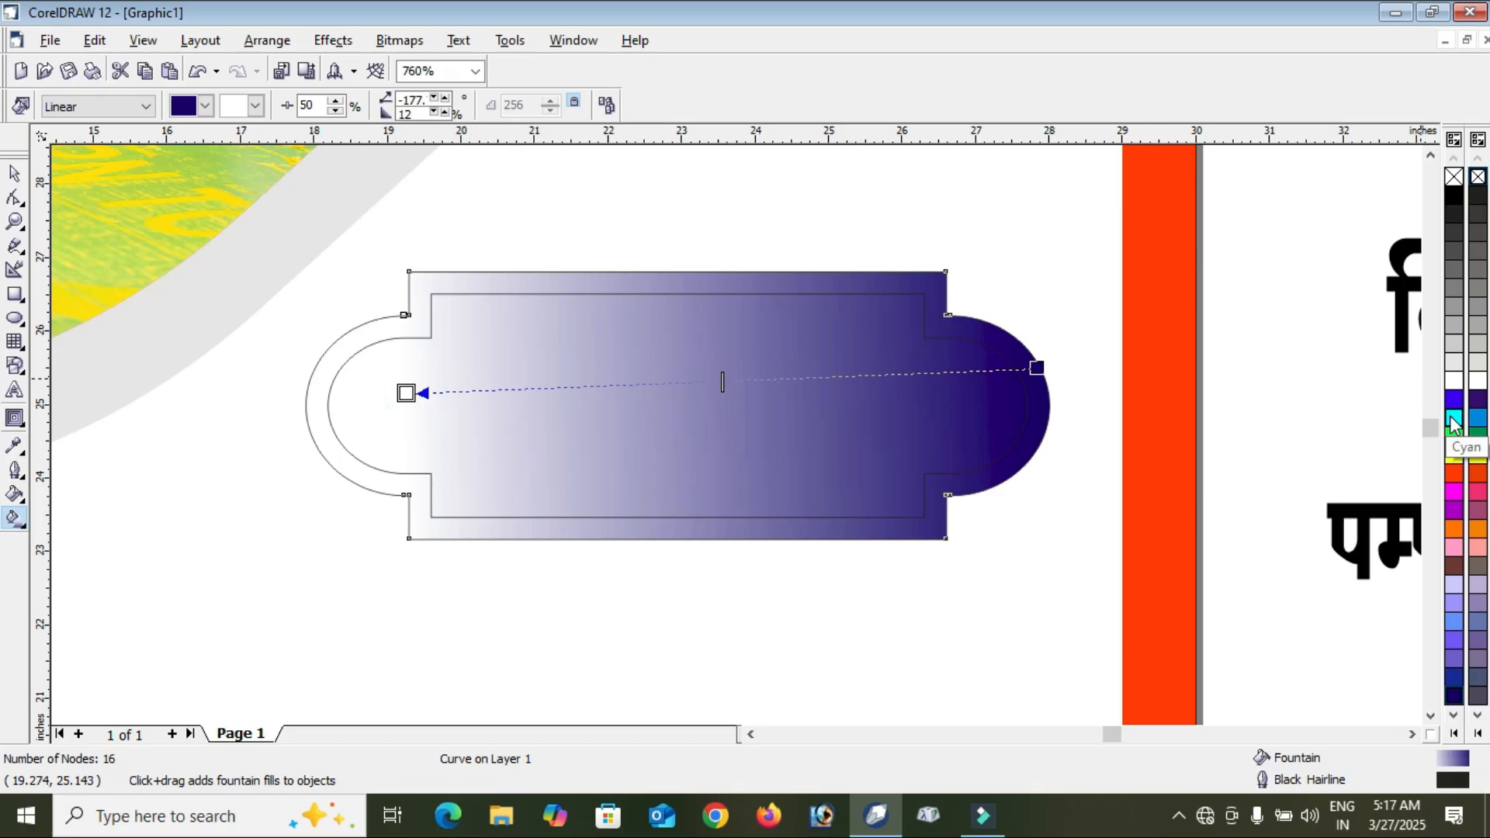
left_click(1455, 423)
left_click_drag(1421, 424, 1416, 415)
left_click(14, 173)
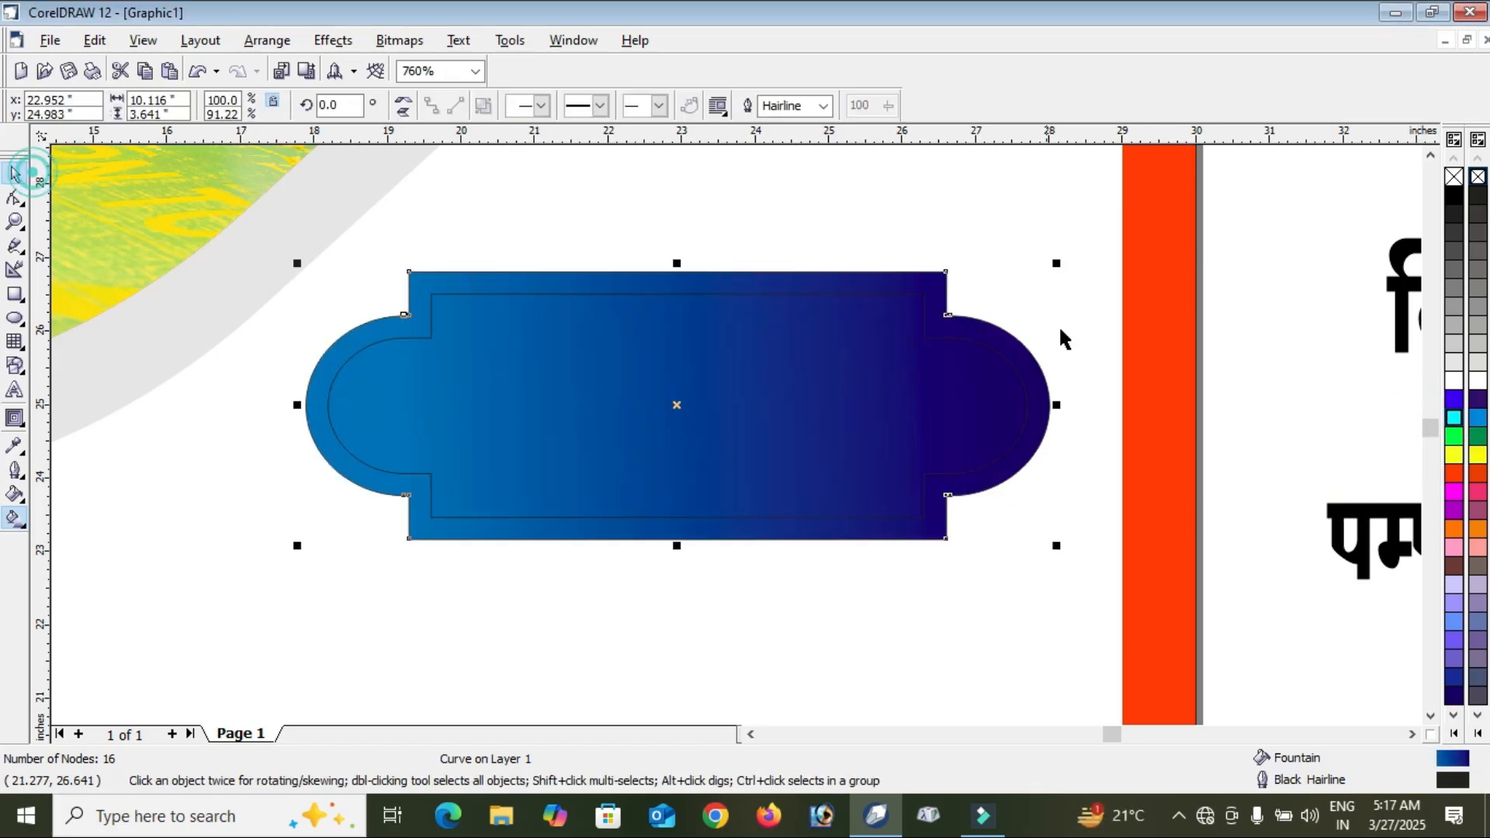
left_click(1212, 318)
Give the inner badge curve a white 0.111 inch outline with rounded corners and caps, behind fill and scaled with image.
left_click(697, 339)
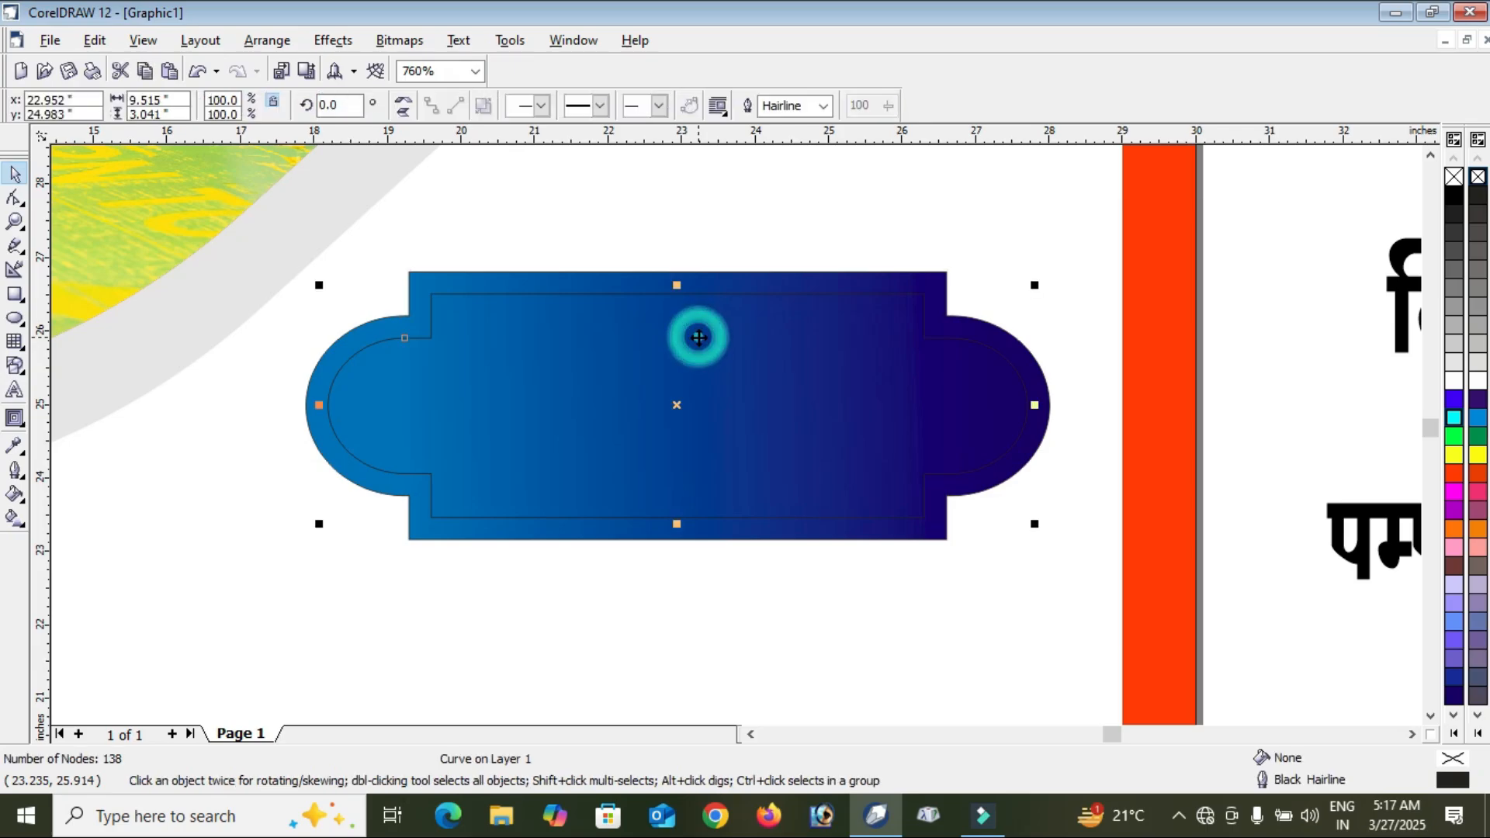
key("F12")
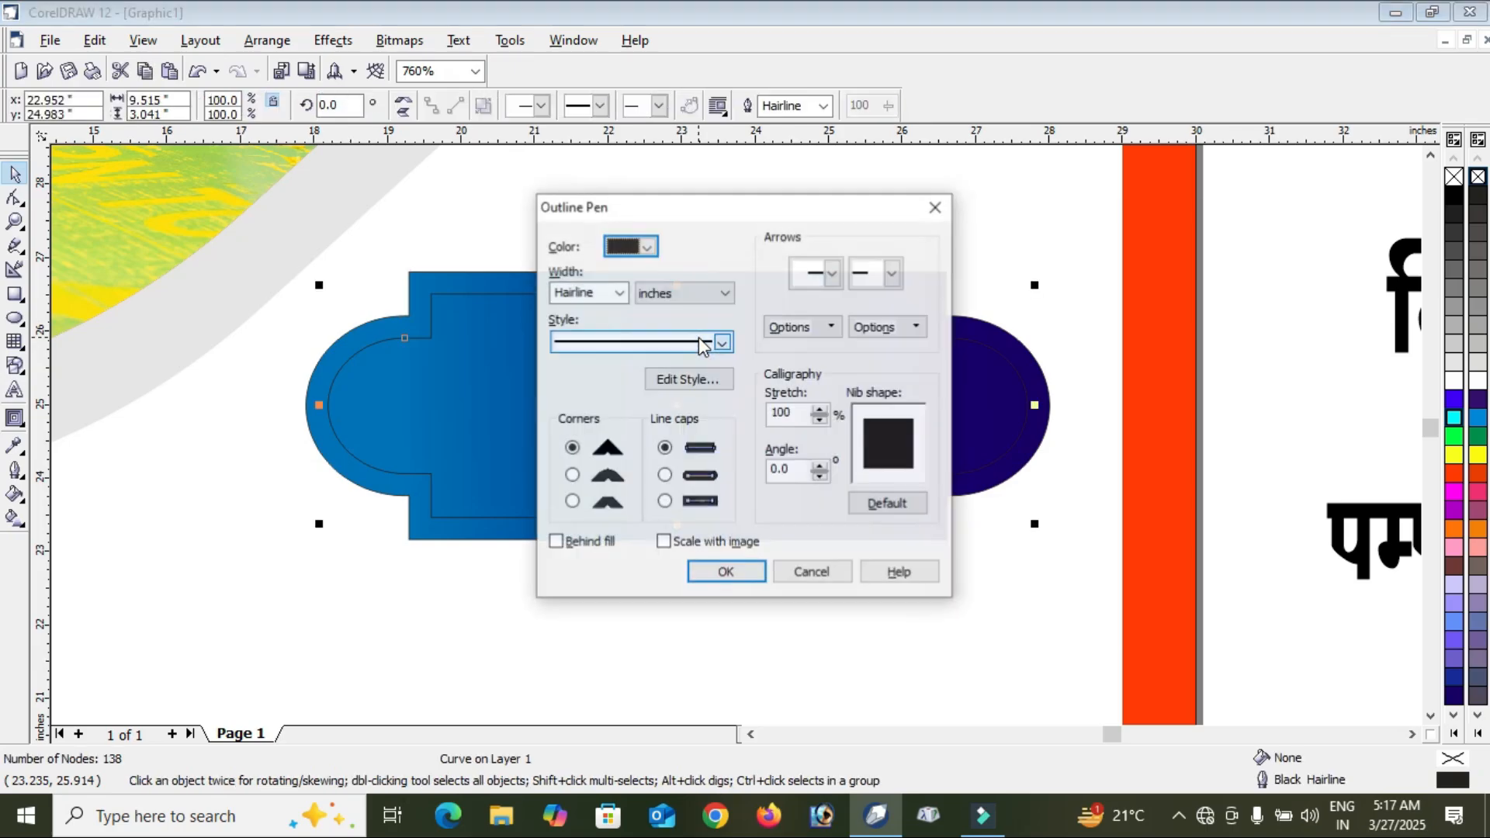
left_click(617, 292)
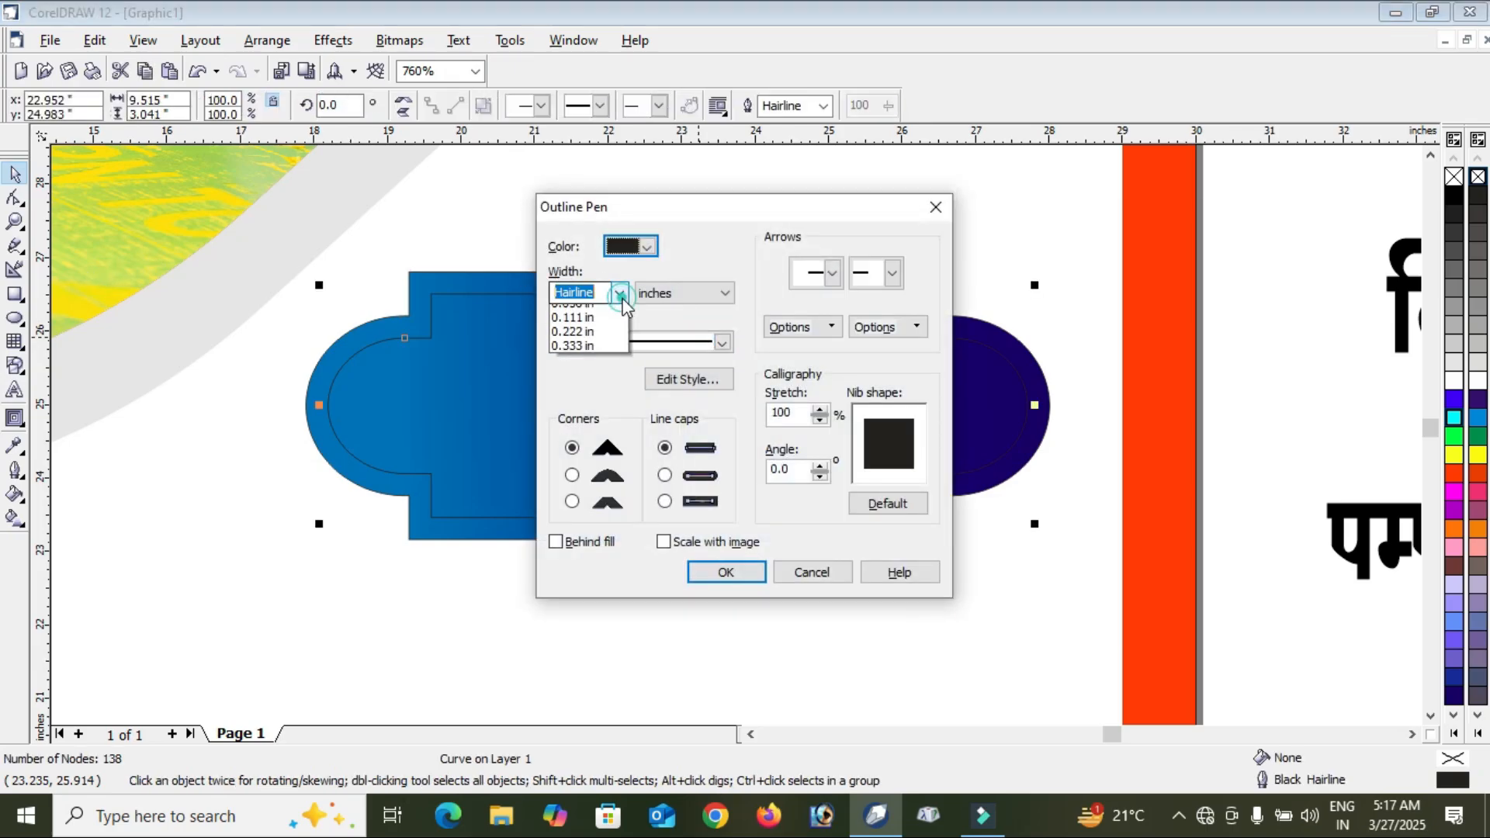
left_click(596, 397)
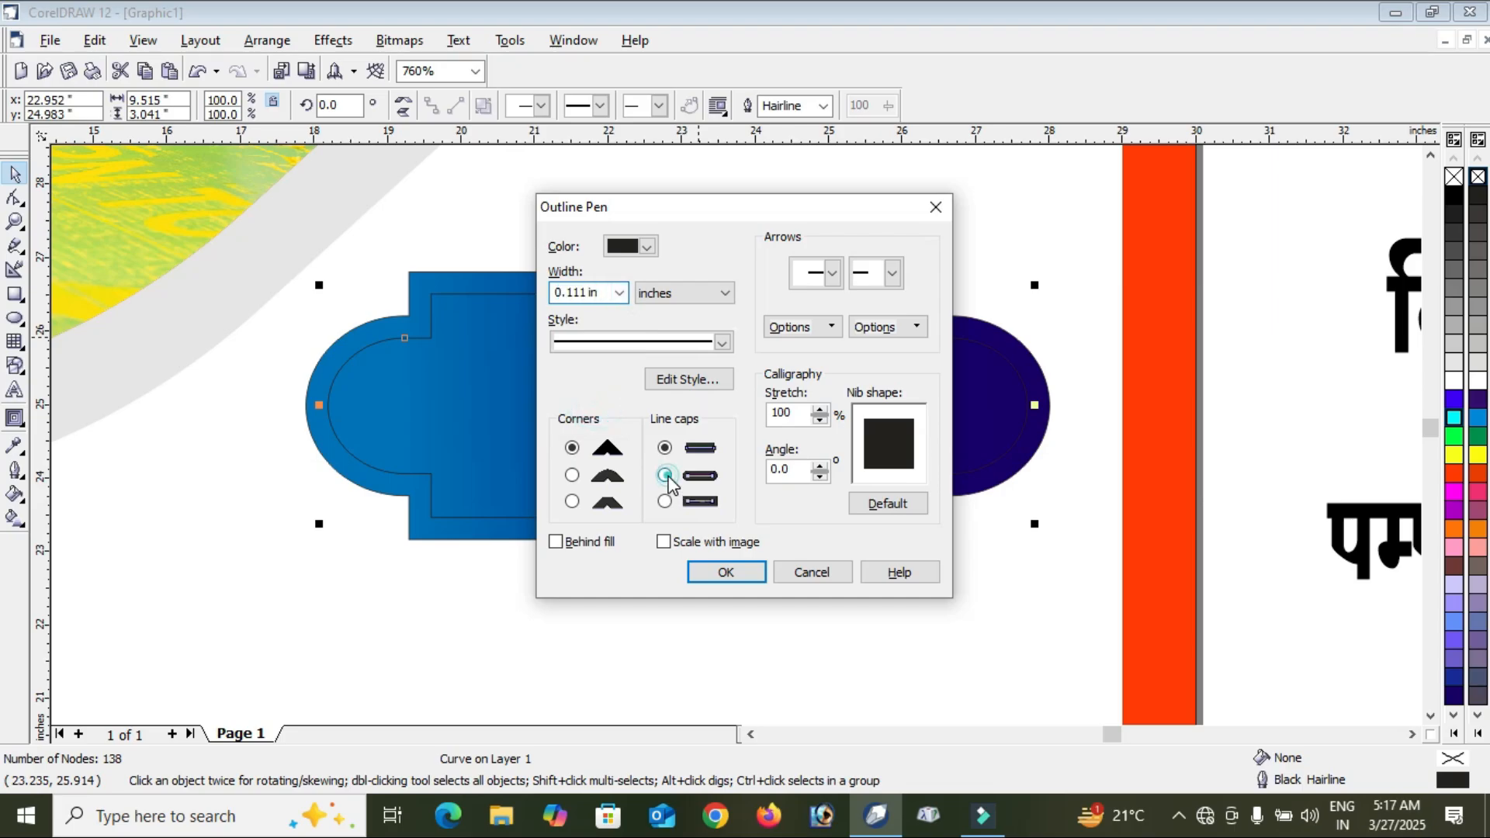
left_click(665, 475)
left_click(572, 475)
left_click(701, 547)
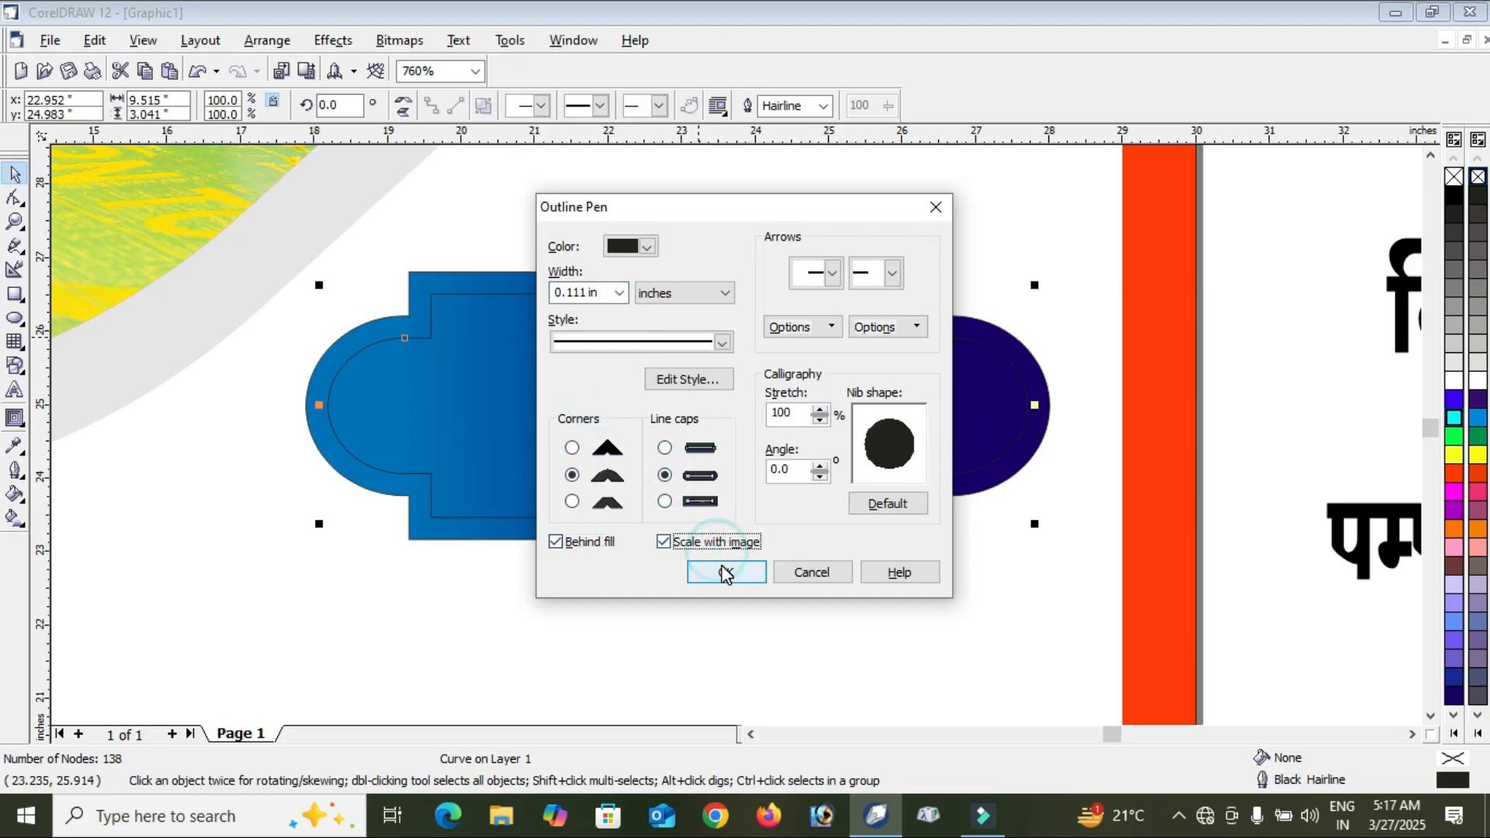
left_click(713, 572)
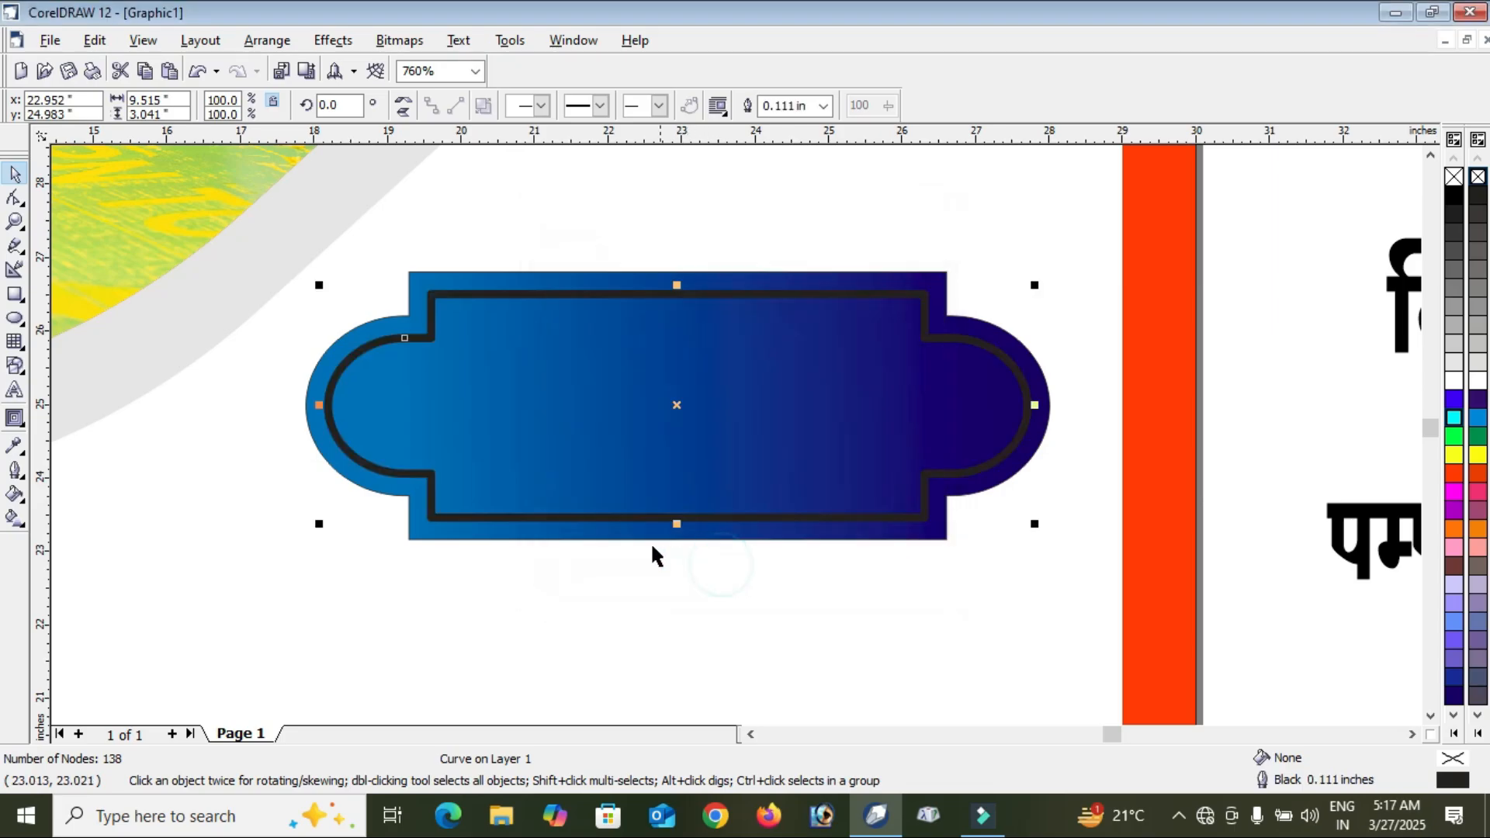
right_click(1454, 380)
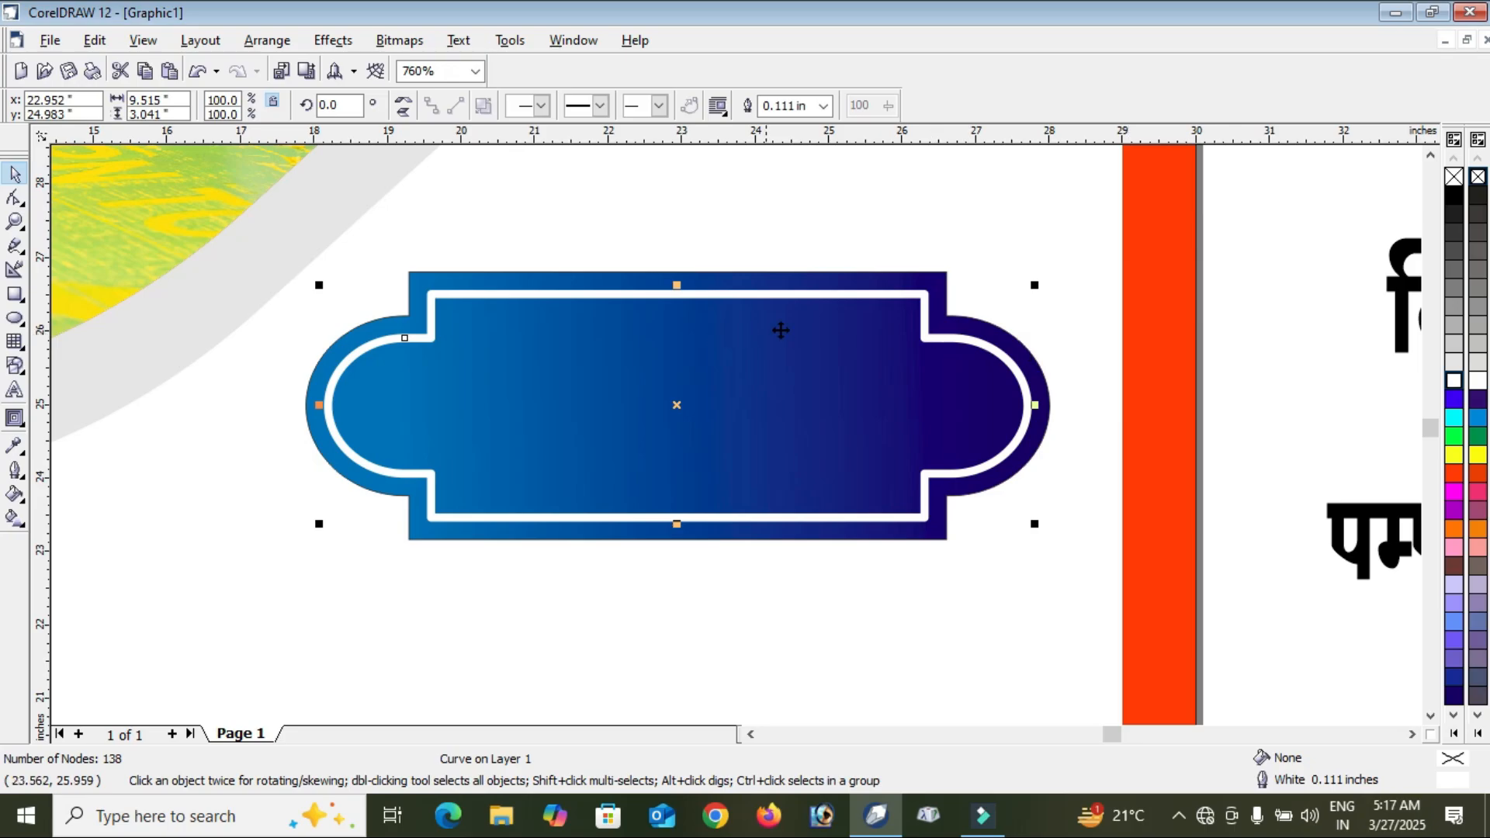
Select both badge shapes and place a copy of them about 4.4 inches below the original.
scroll(823, 307, "down", 4)
scroll(963, 310, "up", 2)
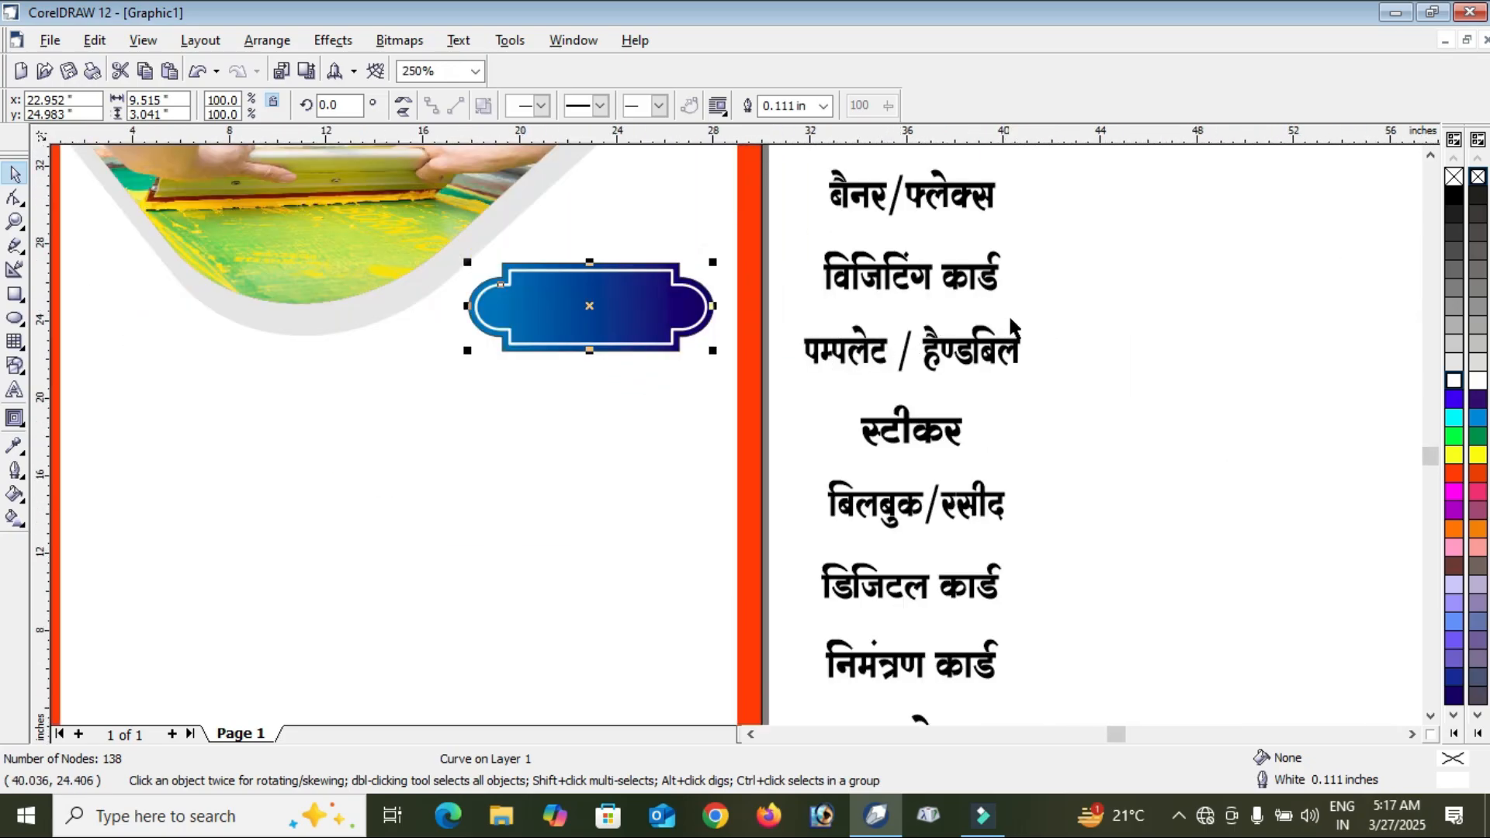
scroll(1010, 319, "down", 1)
left_click(835, 309)
left_click_drag(853, 342, 596, 205)
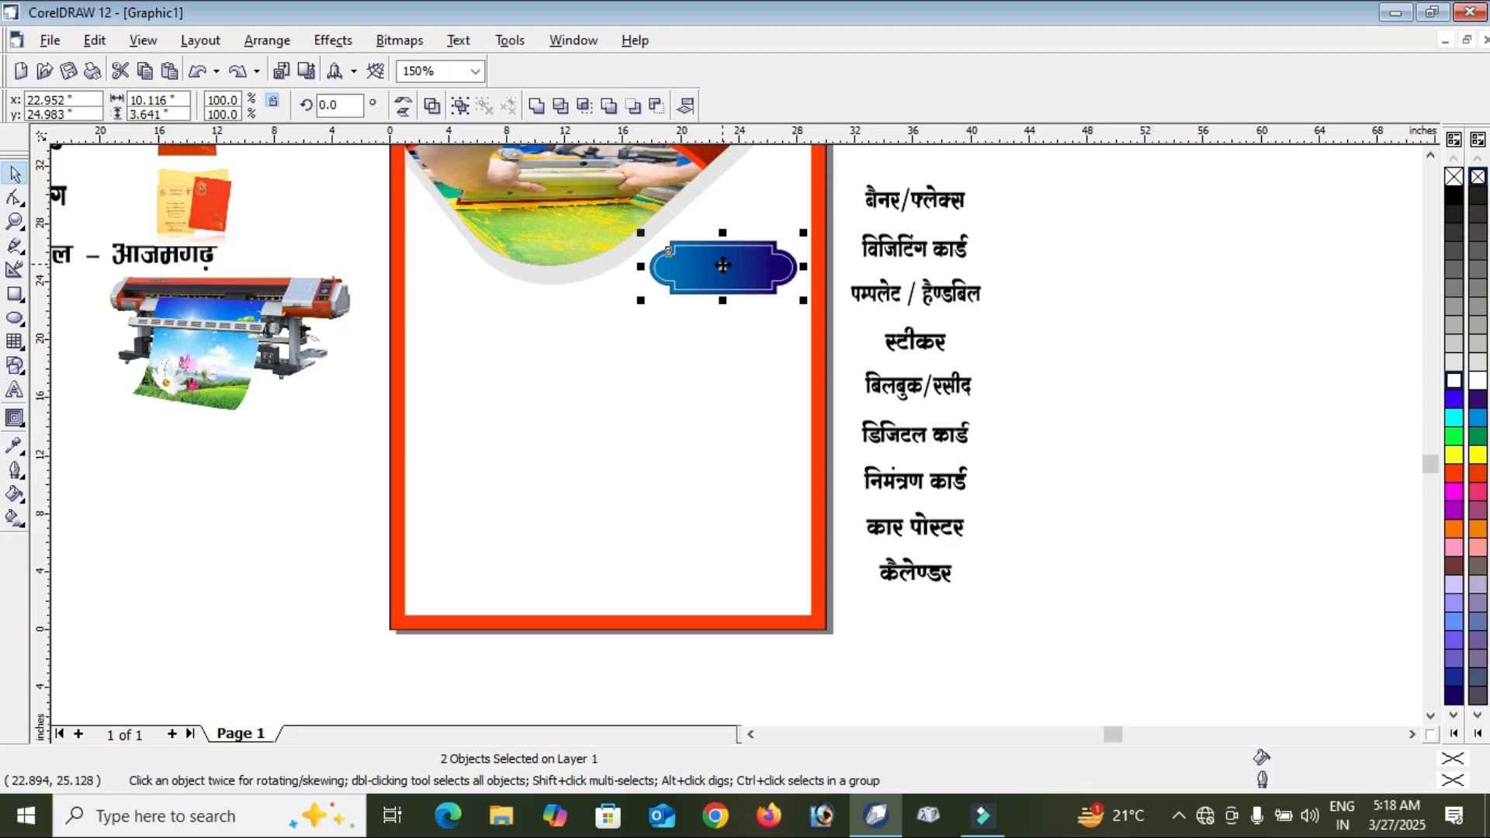
left_click_drag(722, 266, 724, 329)
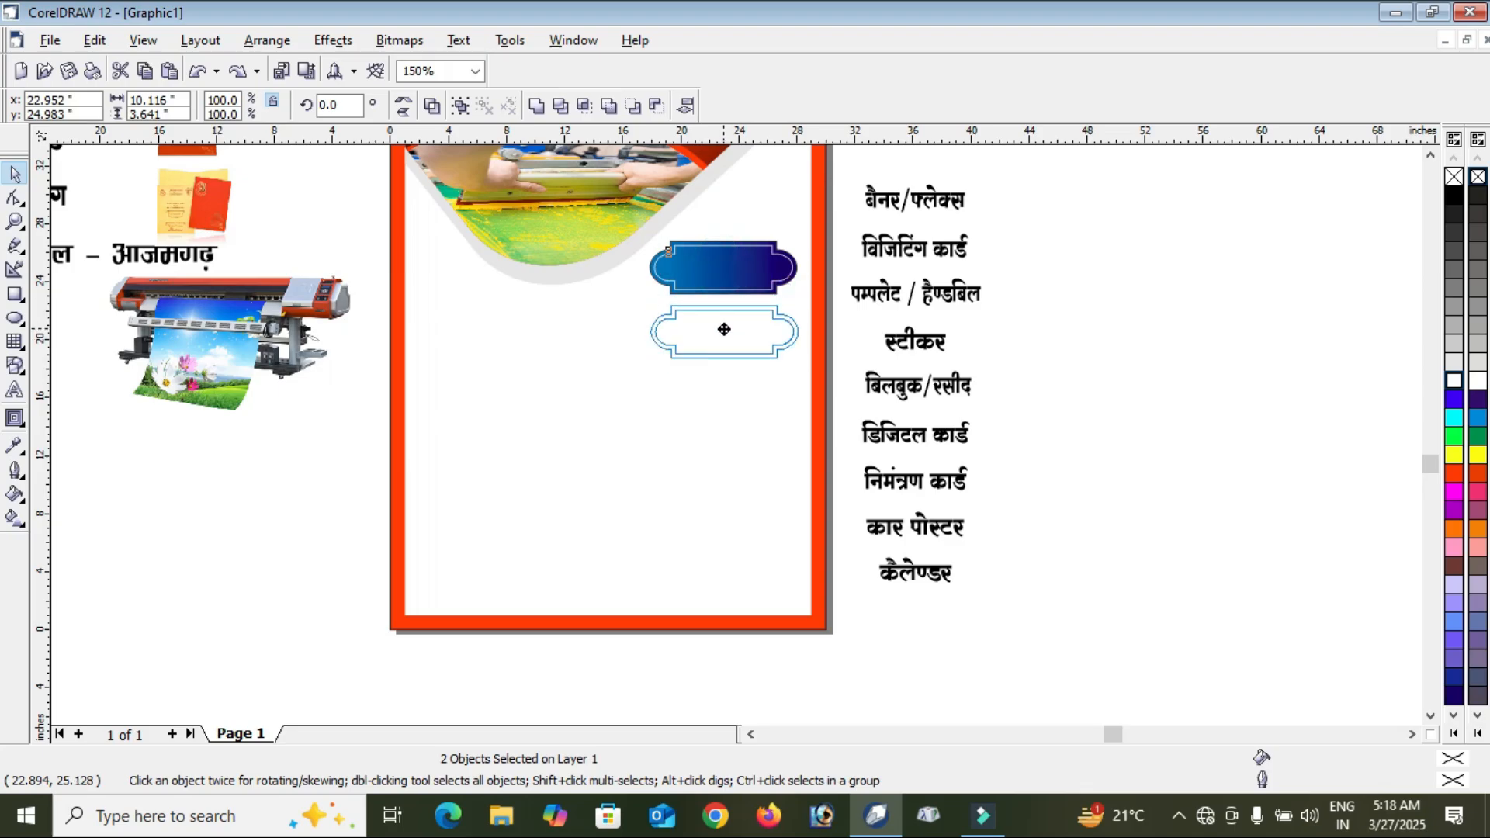
left_click_drag(724, 329, 724, 329)
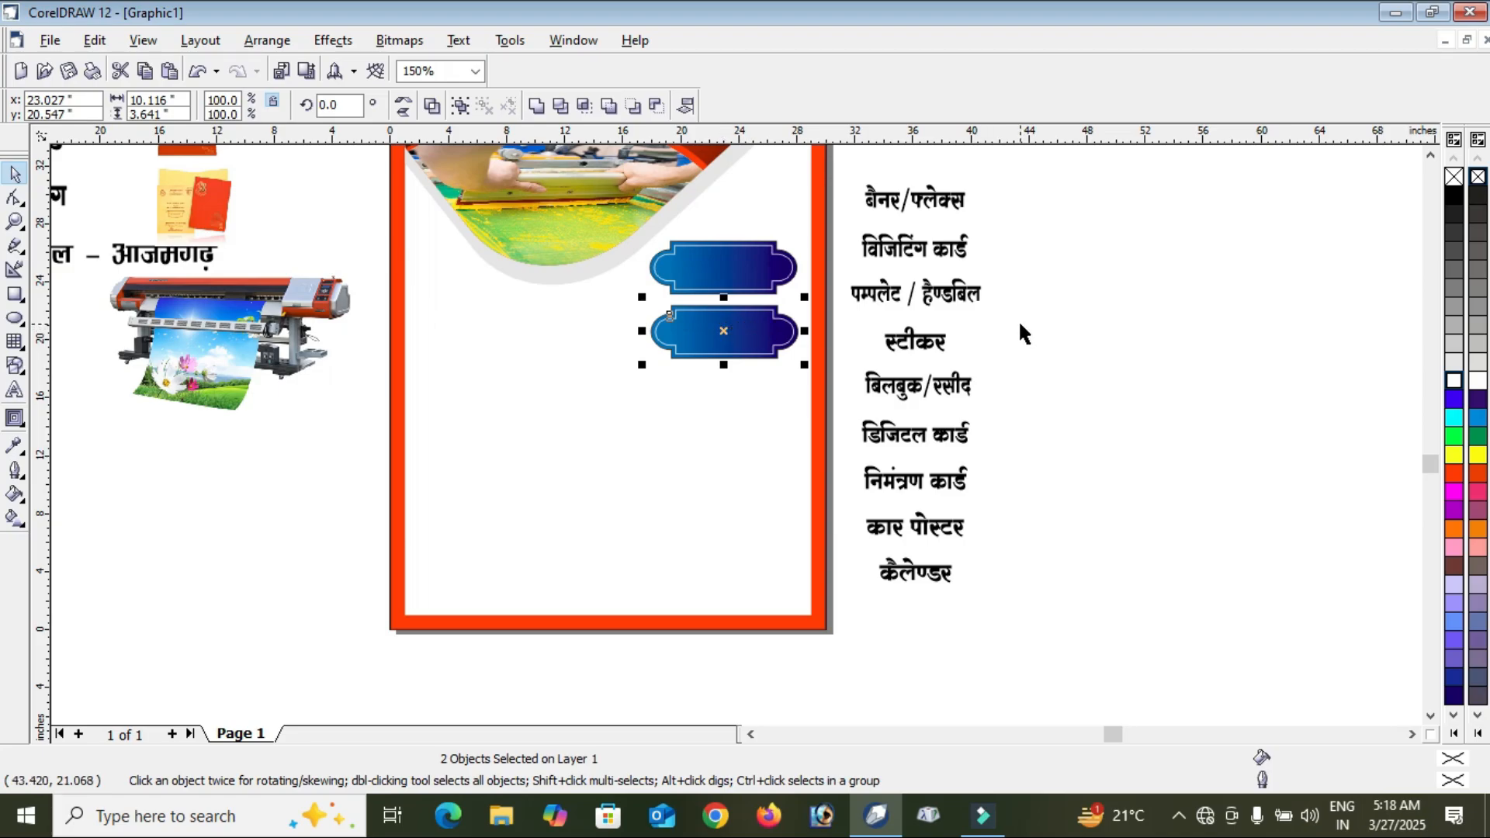
Repeat the duplication at the same spacing to make a column of six badges.
key("ctrl+r")
key("ctrl+r")
key("ctrl+r")
key("ctrl+r")
key("ctrl+r")
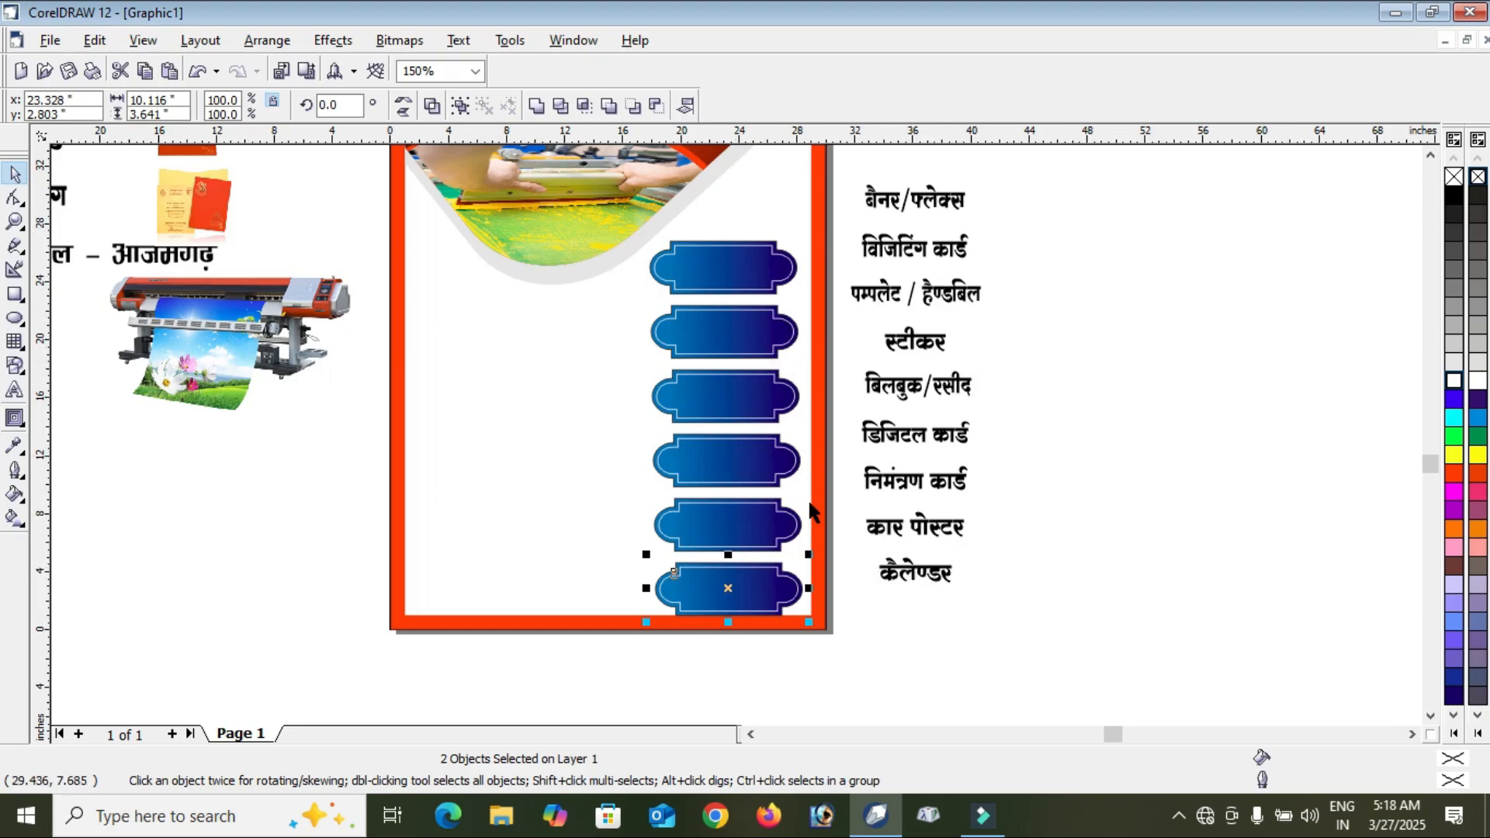
Recolour the second badge's gradient with dark red at its right end and bright red at its left end.
left_click(780, 320)
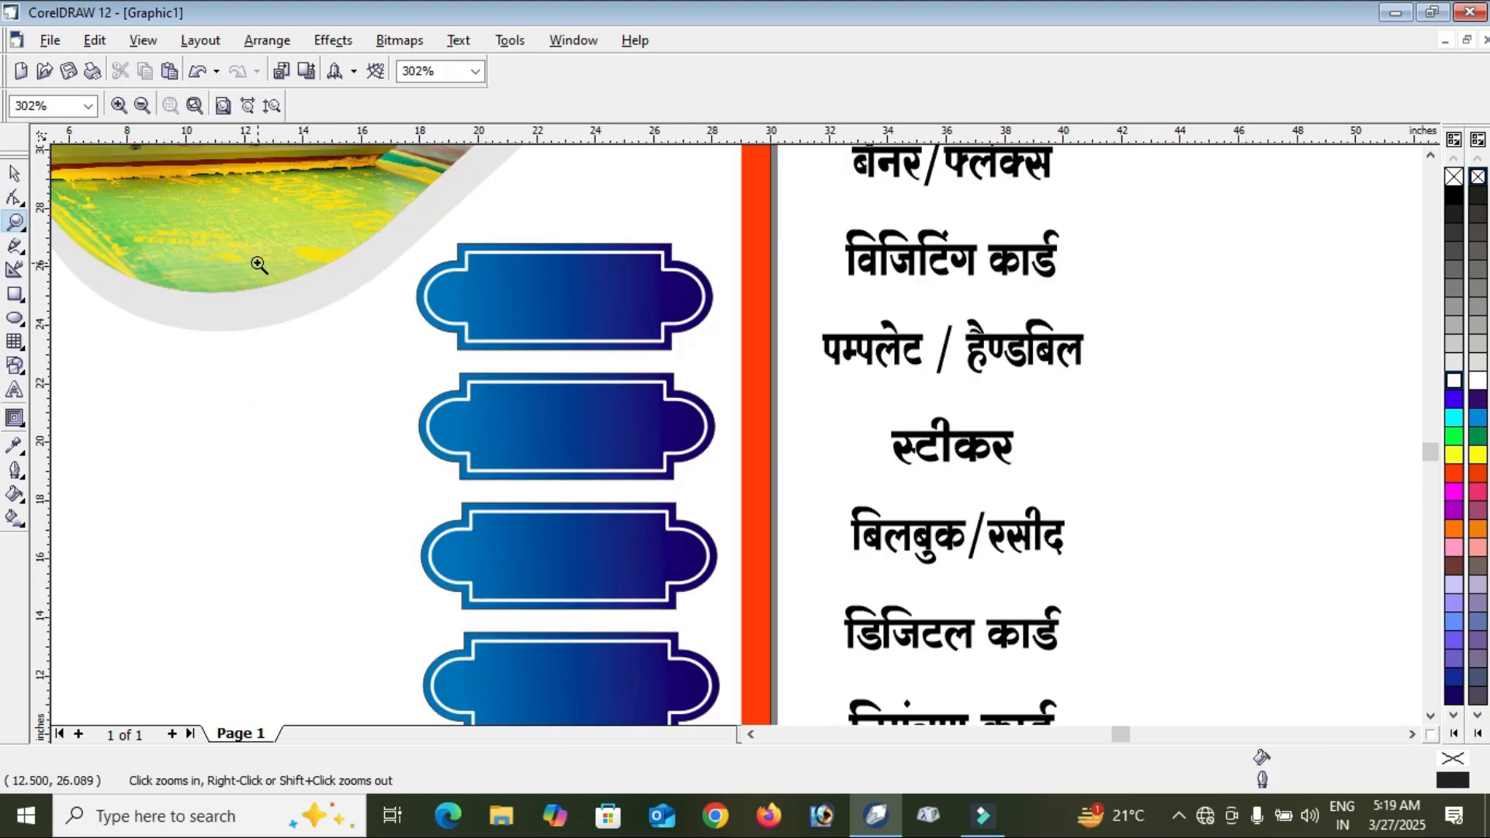
left_click_drag(260, 265, 1001, 554)
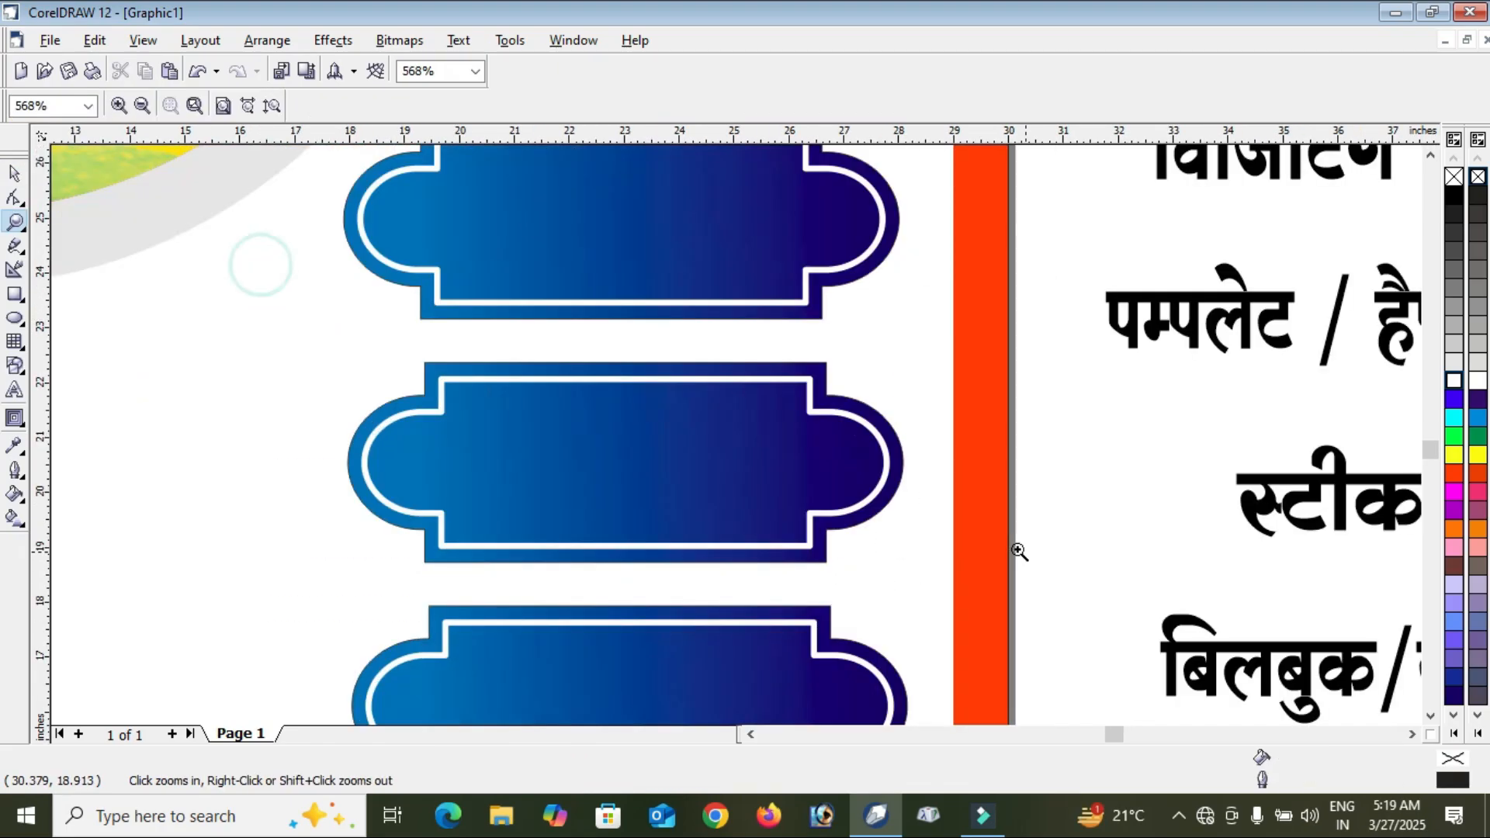
left_click(14, 517)
left_click(860, 415)
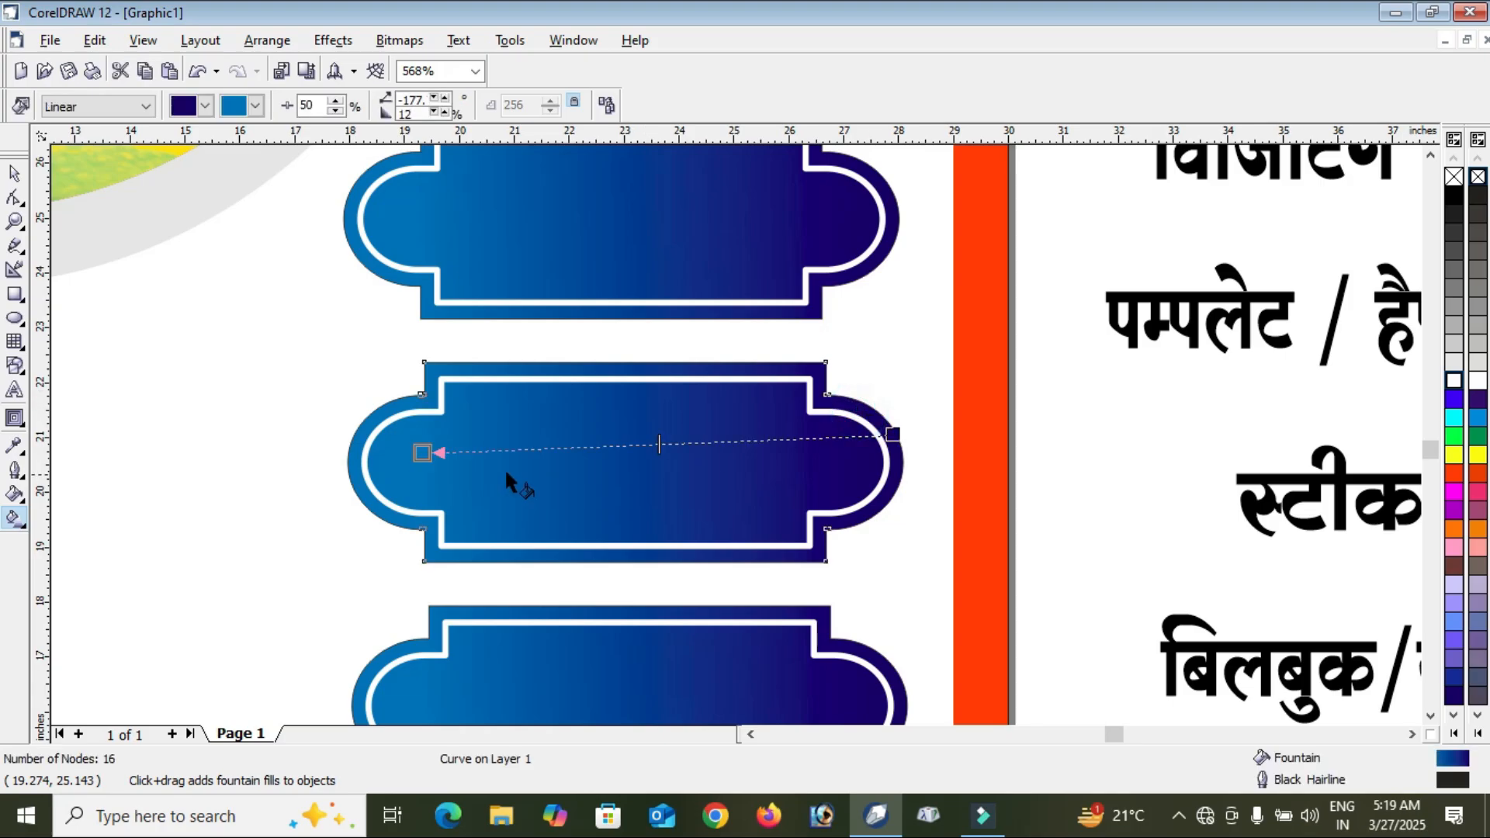
left_click(1453, 472)
left_click(894, 432)
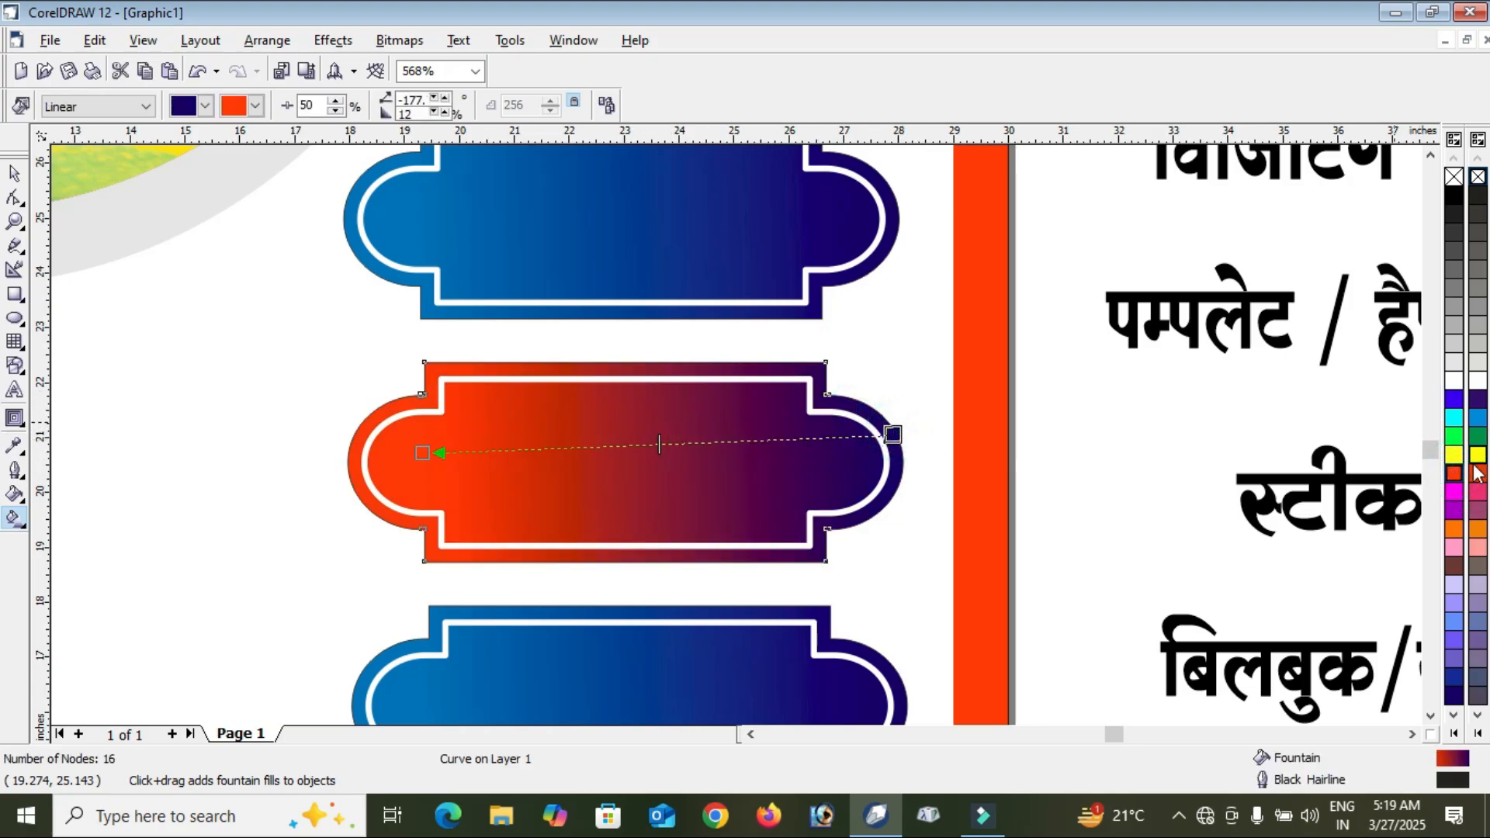
left_click(1455, 474)
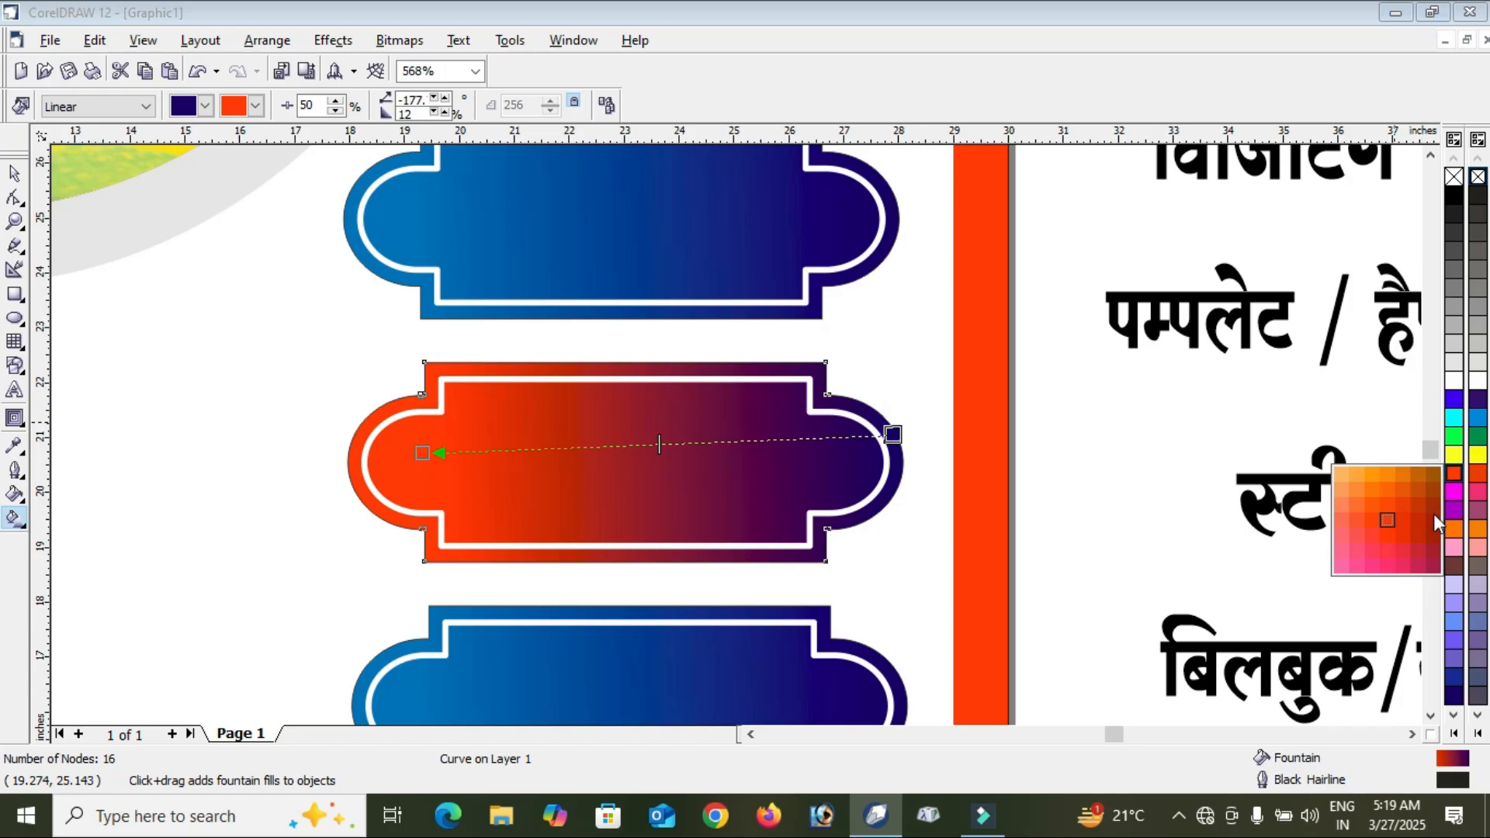
left_click(1435, 521)
Recolour the third badge's gradient with black at its left end and bright green at its right end.
scroll(834, 206, "down", 2)
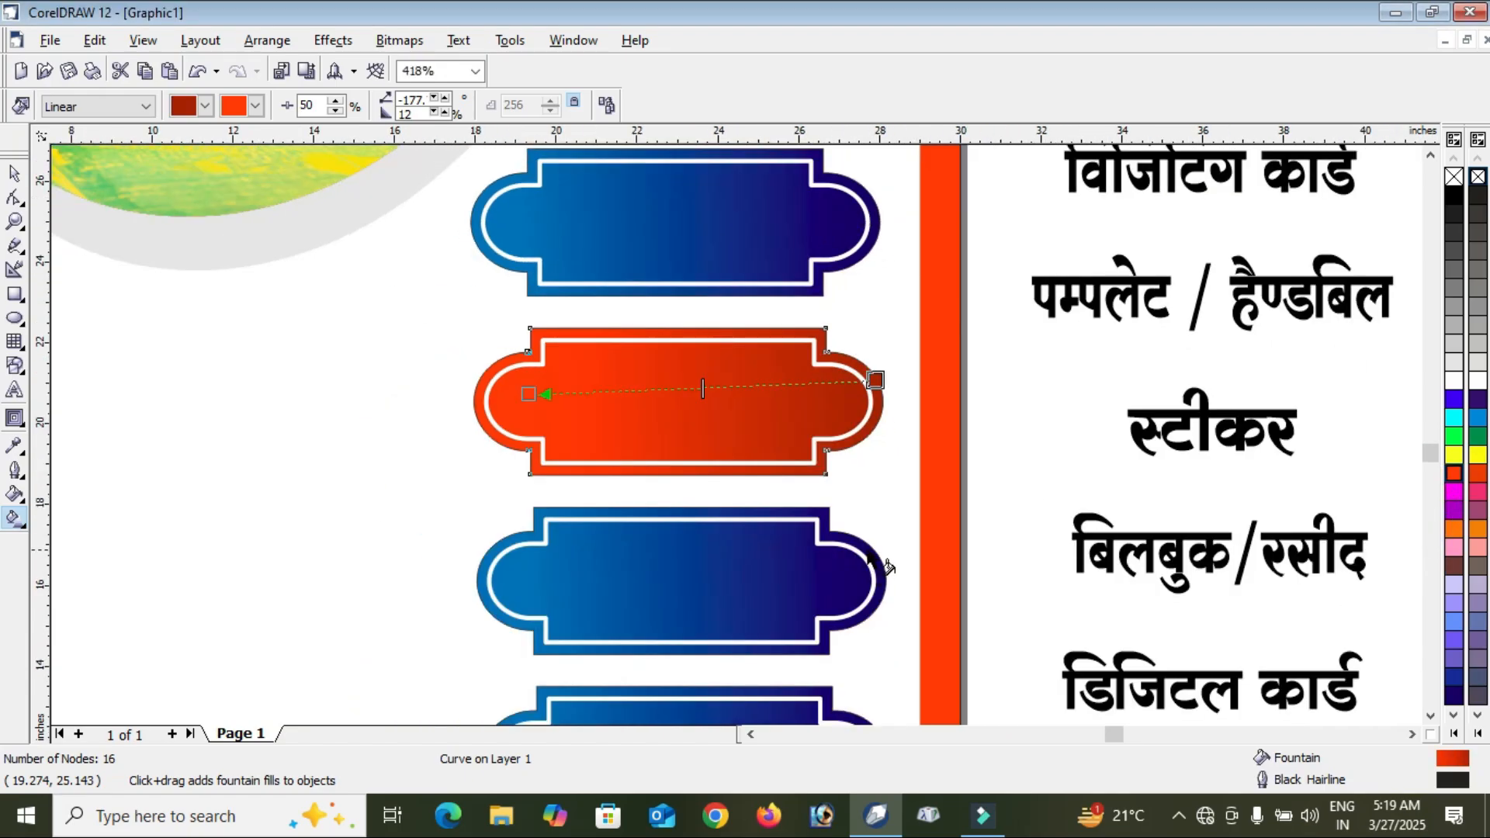
left_click(869, 555)
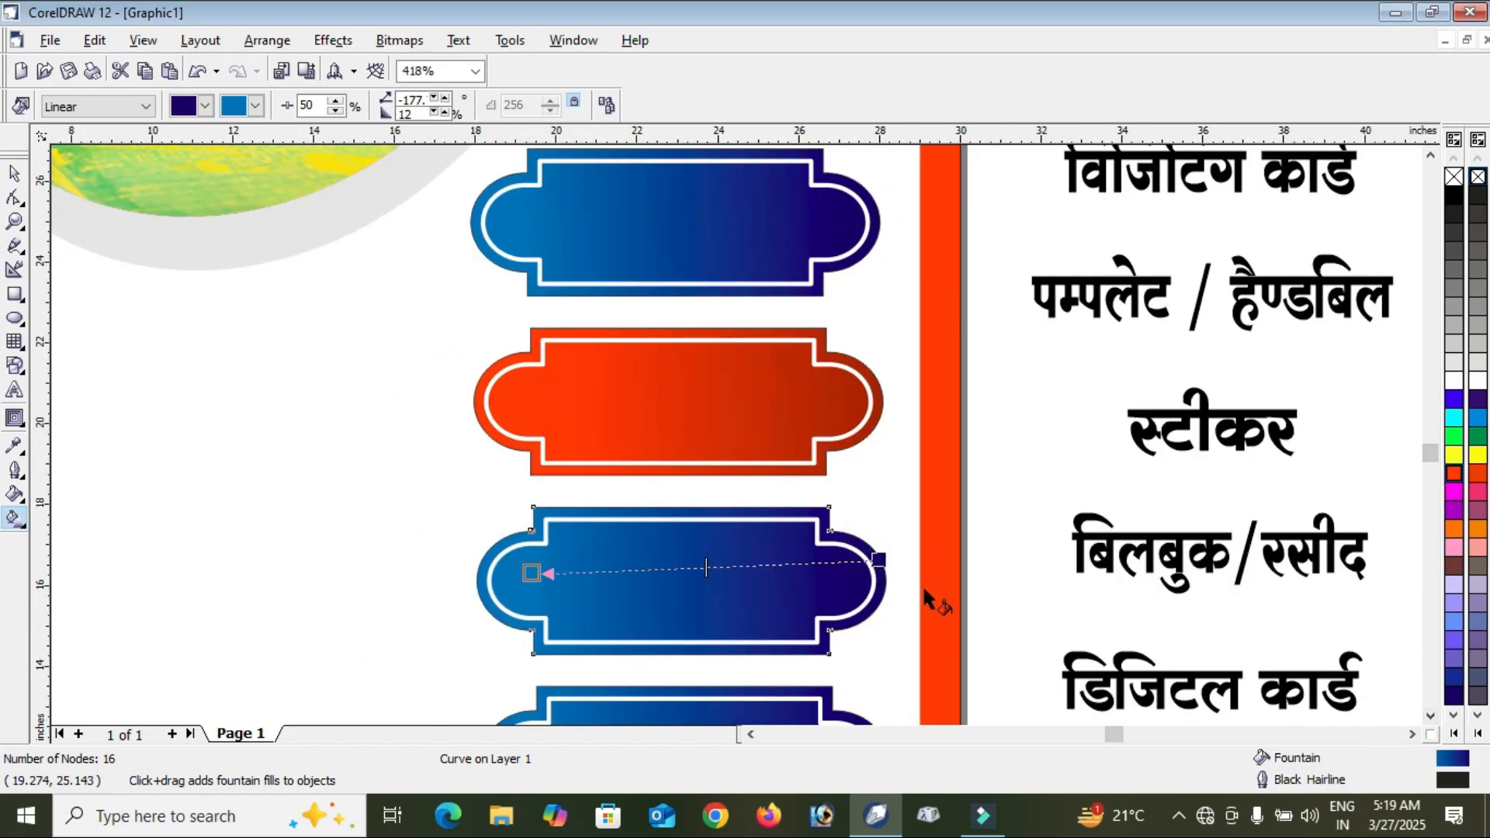
left_click(1452, 194)
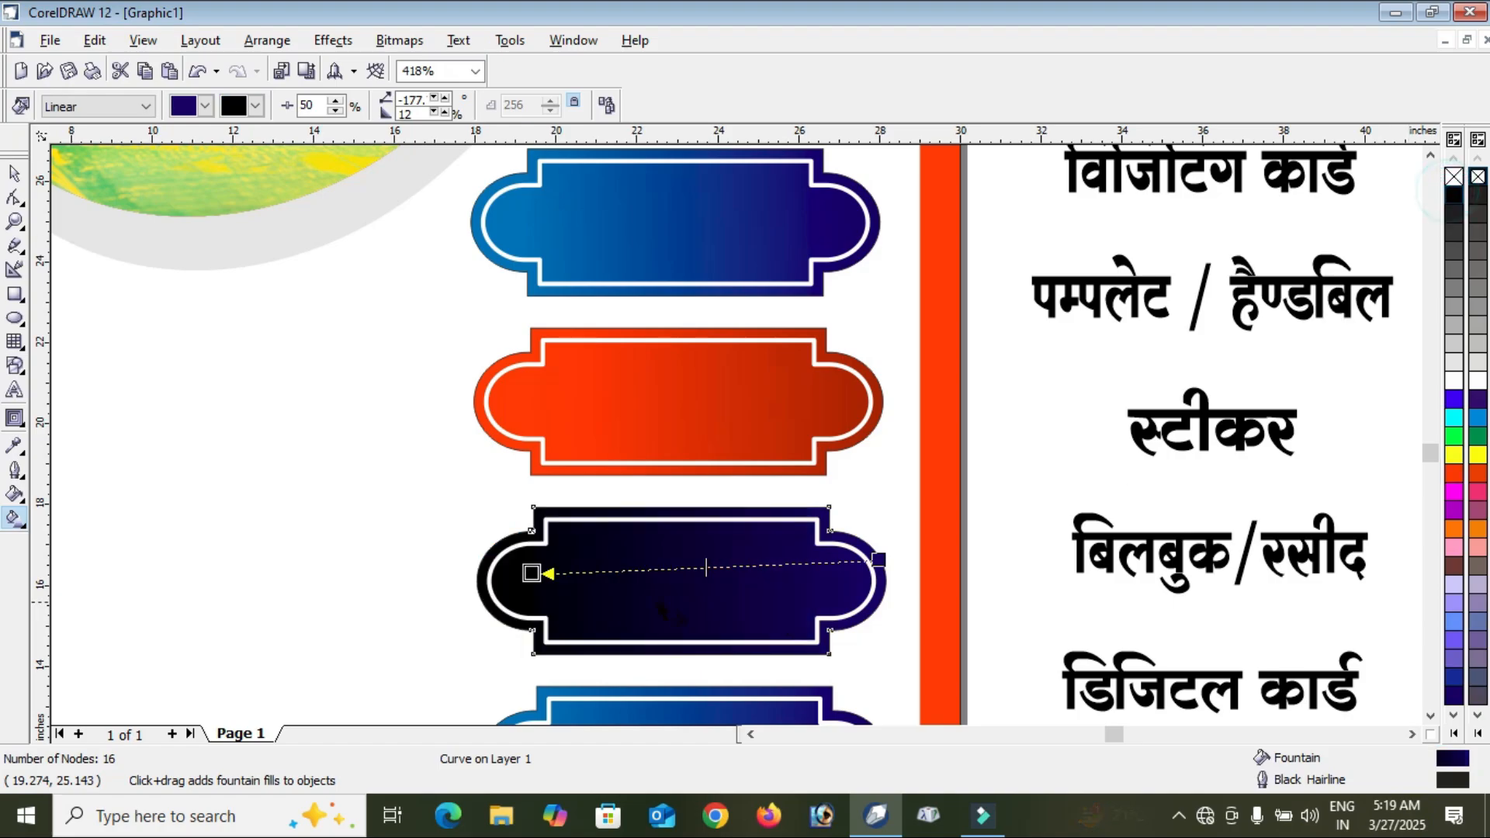
left_click(882, 562)
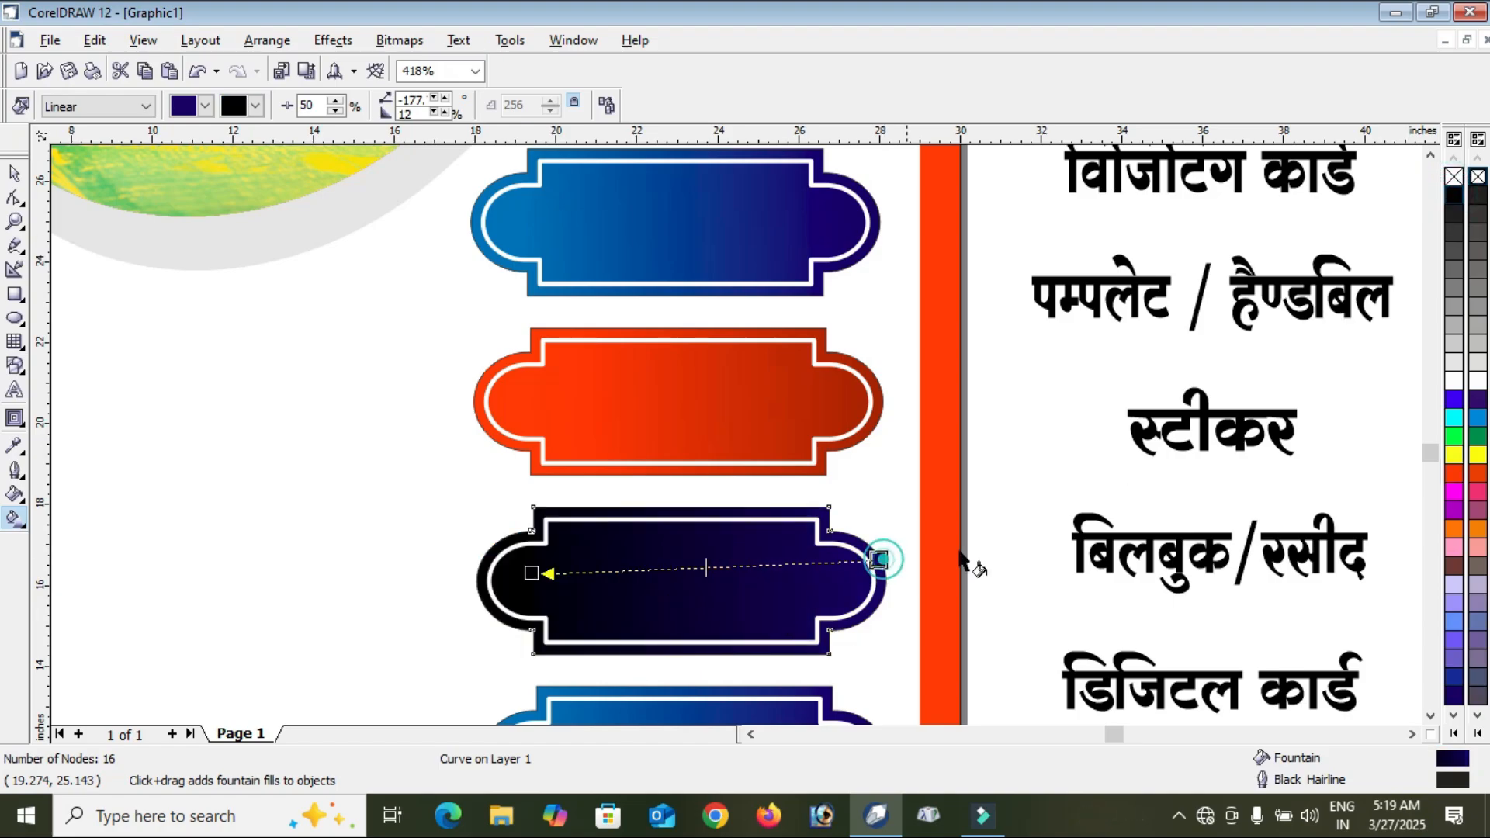
left_click(1454, 437)
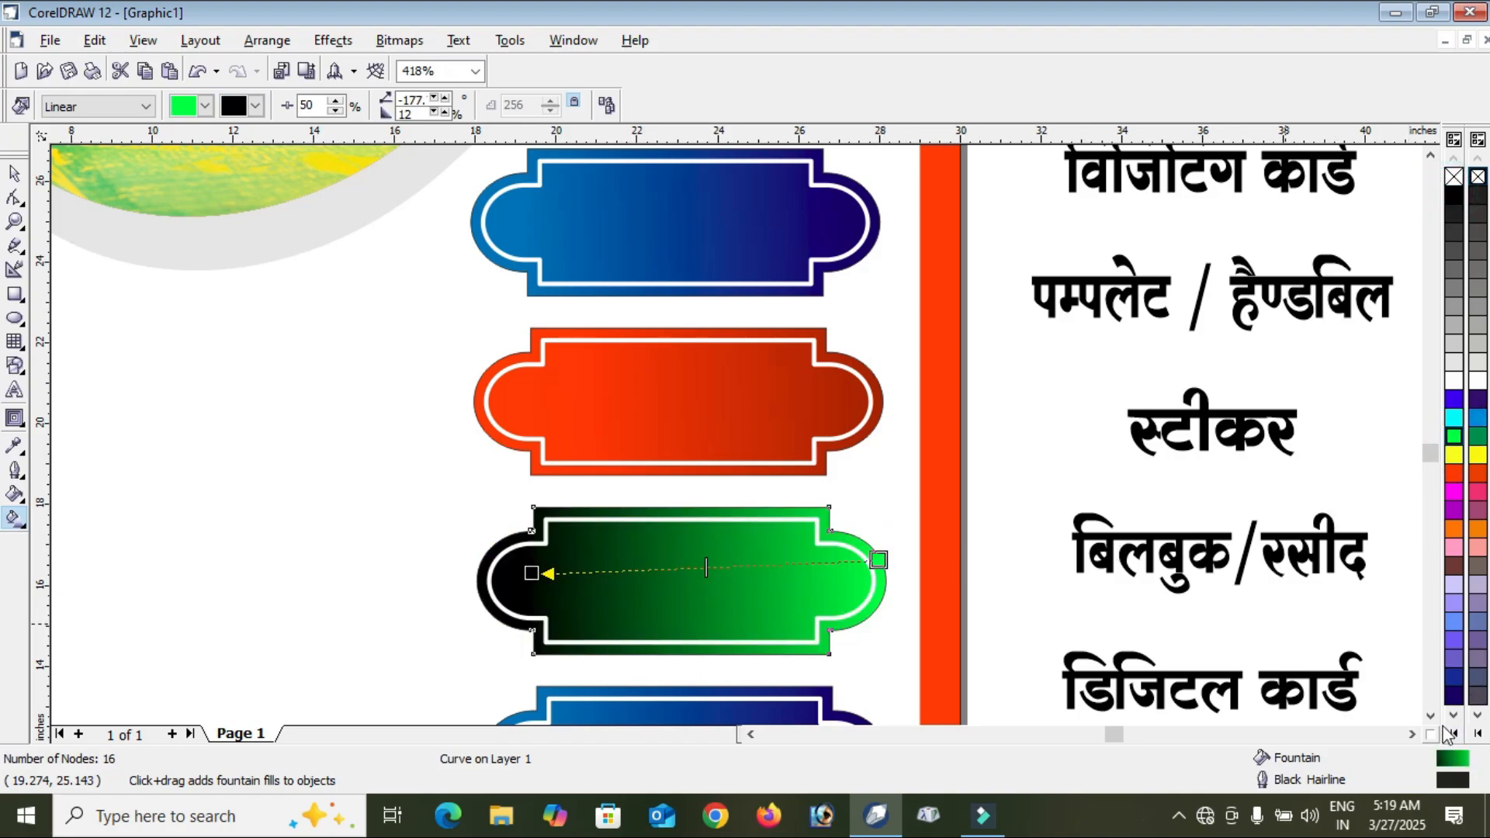
Recolour the fourth badge's gradient with bright green at its right end and deselect it.
left_click(1430, 715)
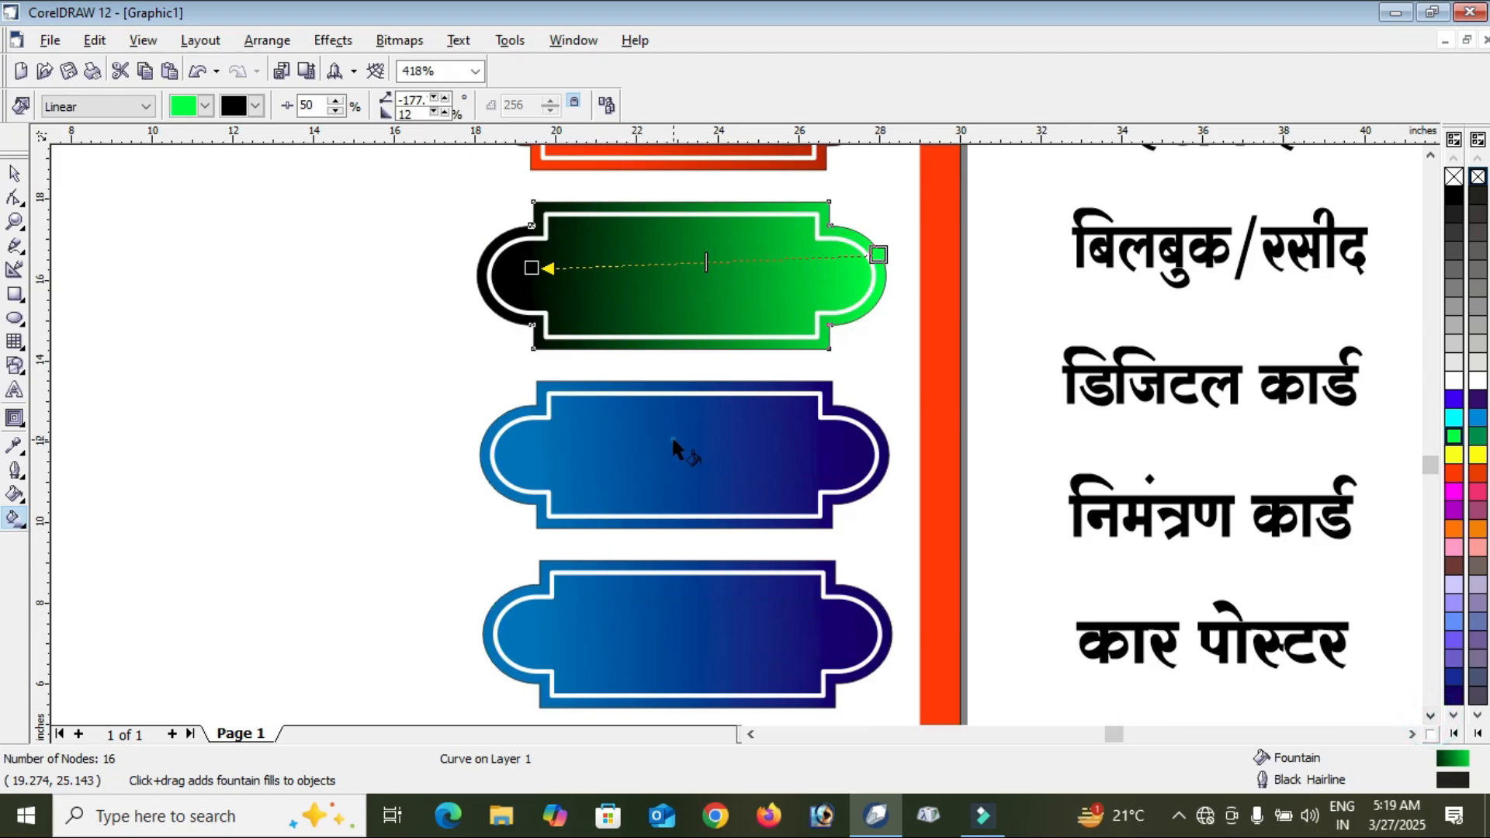
left_click(681, 475)
left_click(875, 448)
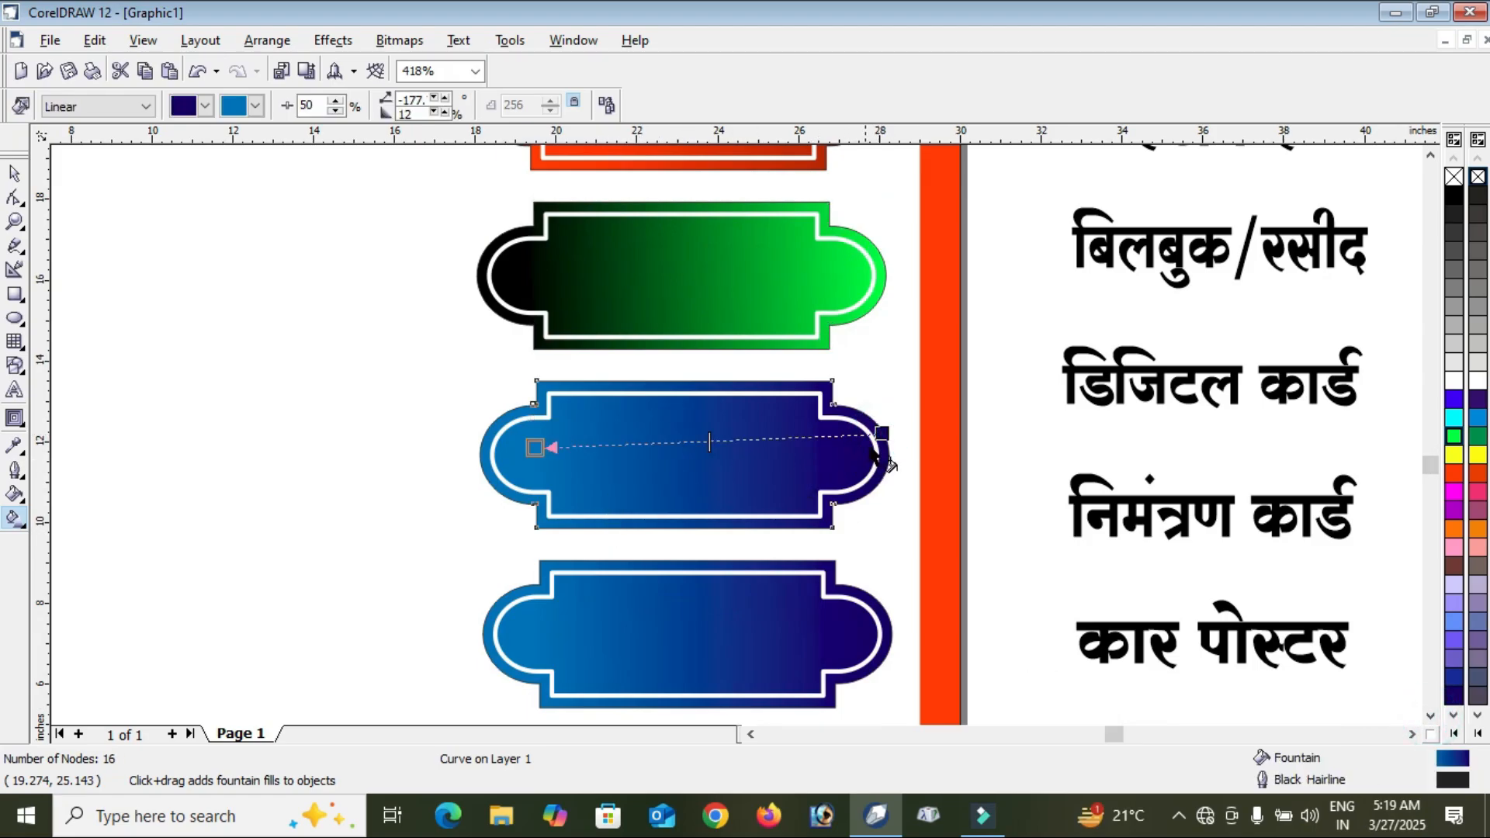
left_click(881, 432)
left_click(1453, 436)
scroll(808, 393, "down", 3)
scroll(845, 395, "up", 1)
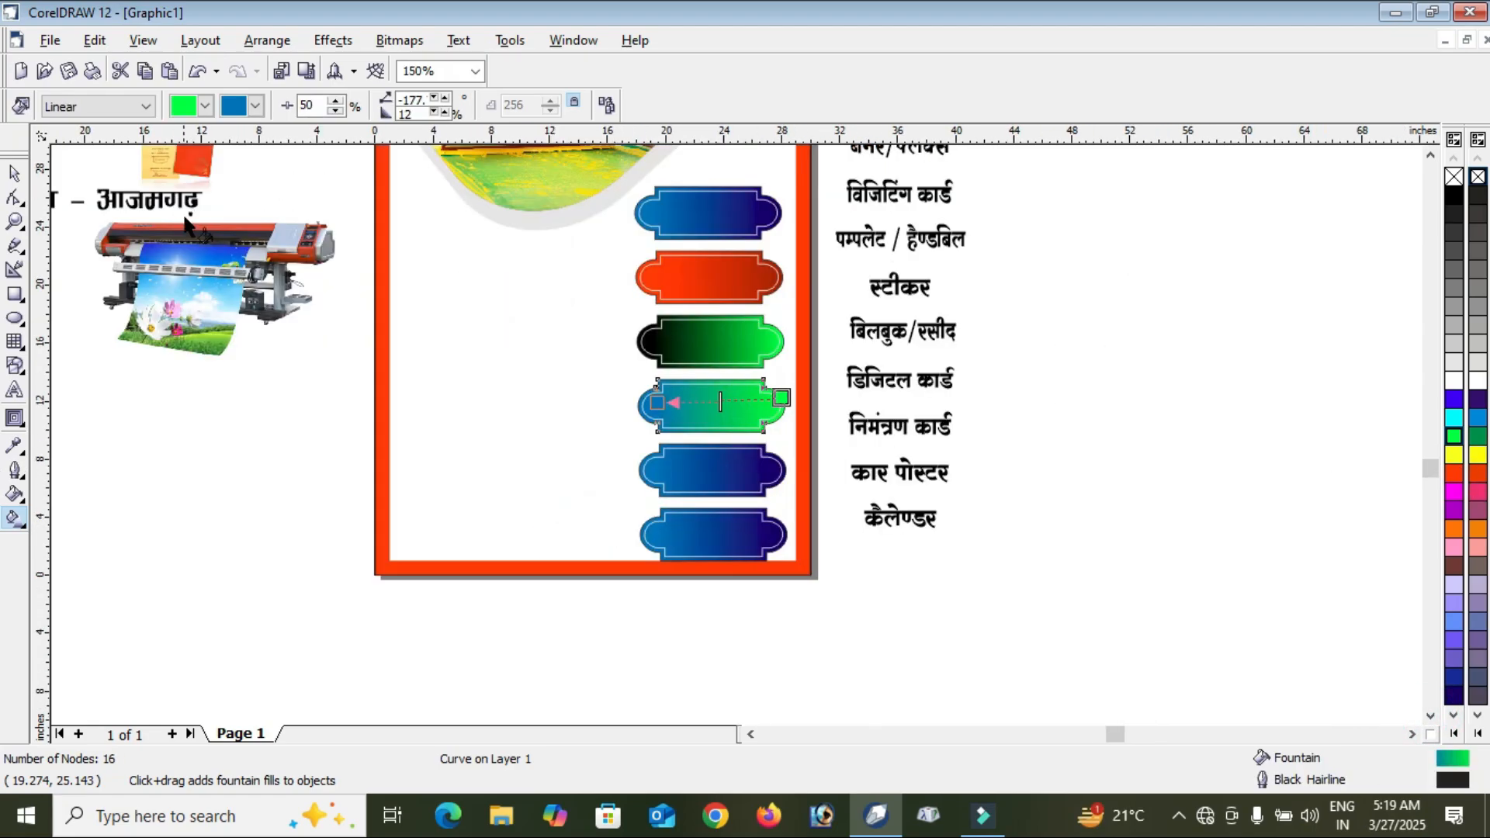
key("space")
left_click(861, 616)
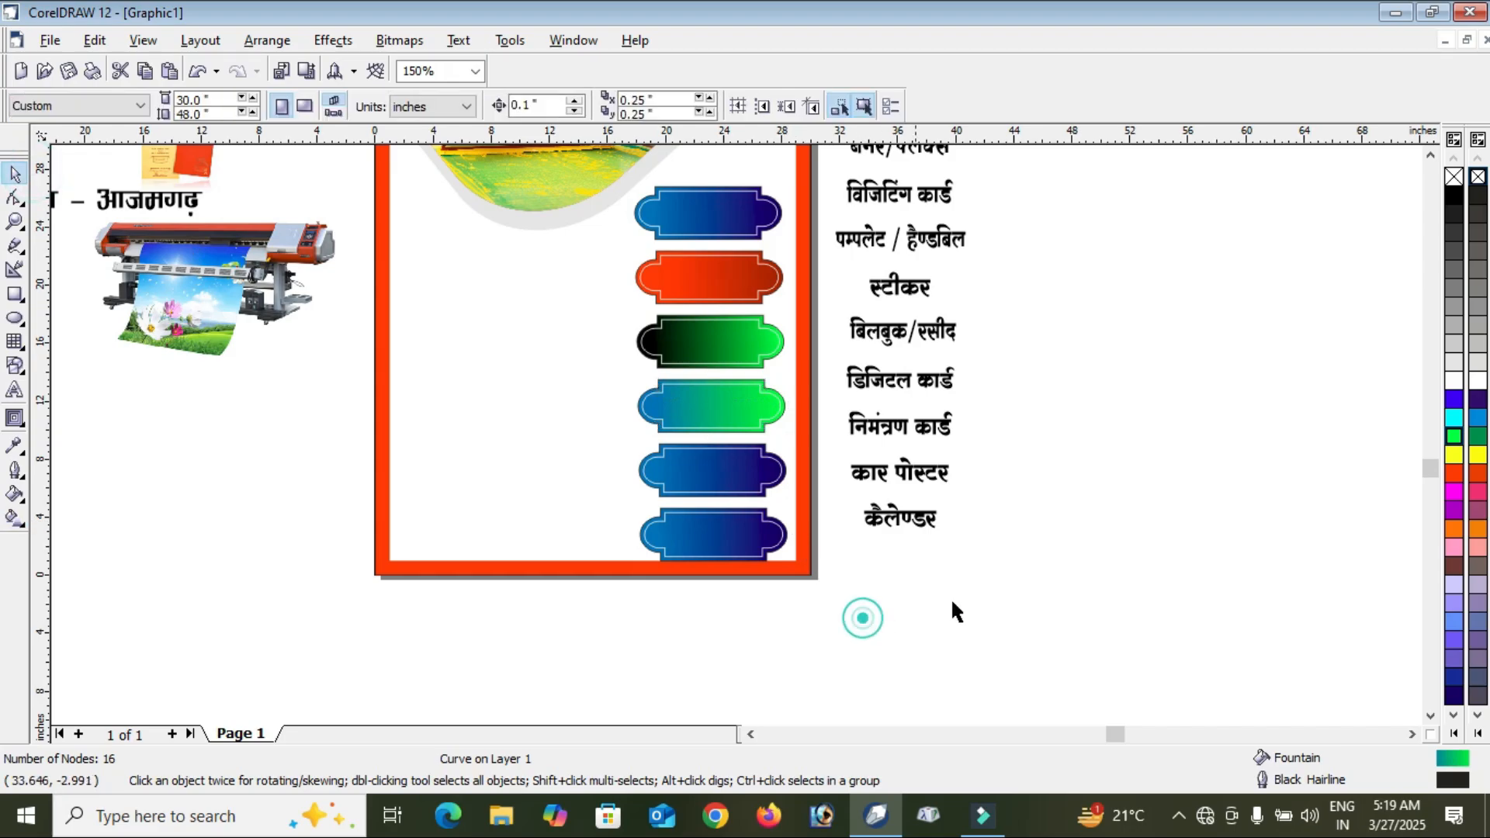
scroll(609, 341, "up", 1)
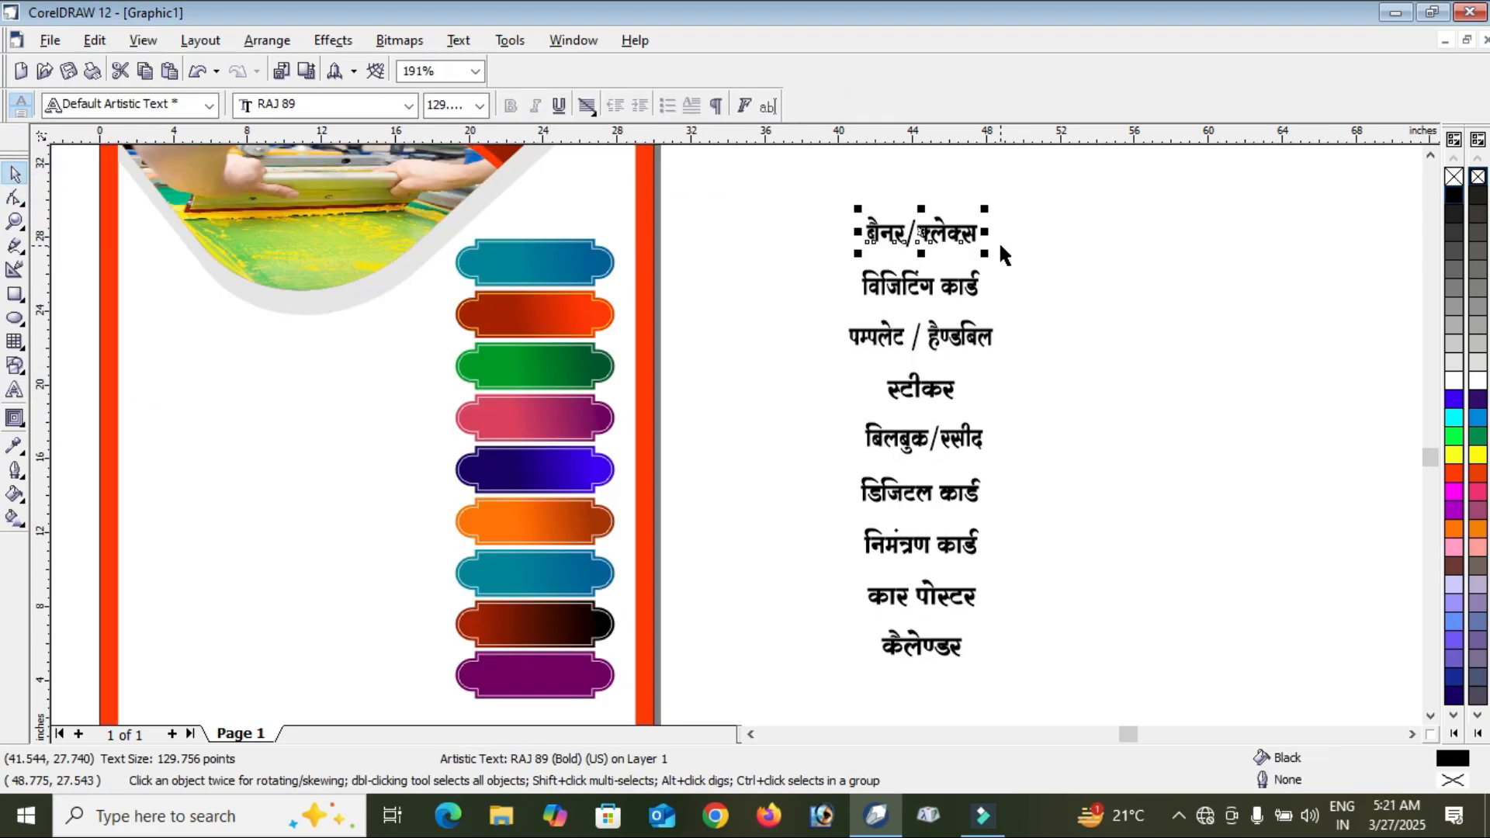
Centre the बैनर/फ्लेक्स text horizontally and vertically on the first teal badge.
left_click(1143, 186)
left_click(967, 236)
left_click(1073, 230)
left_click(958, 232)
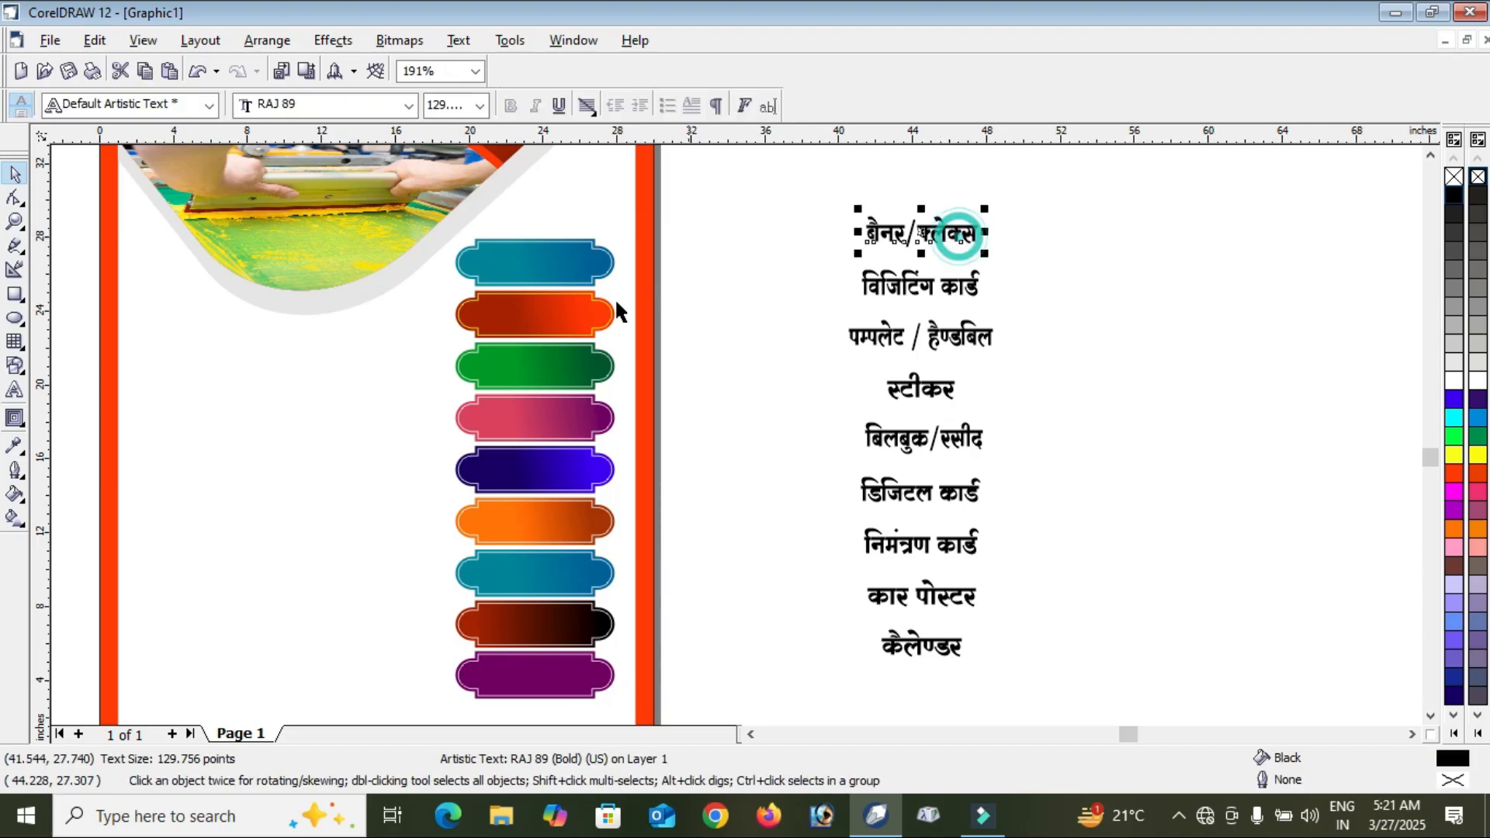
left_click(570, 268, "shift")
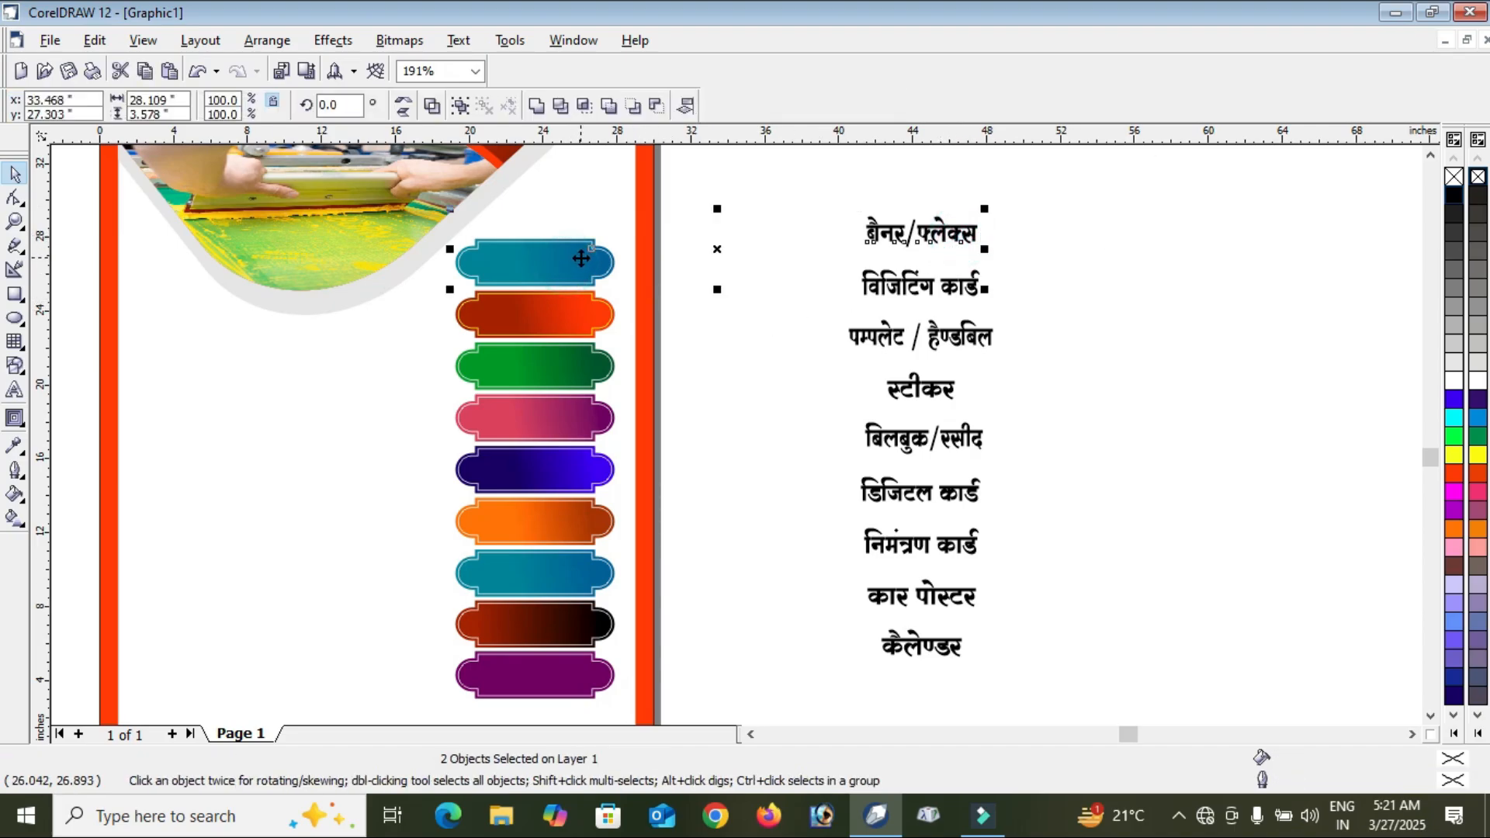
key("e")
key("c")
left_click(805, 246)
Centre the विजिटिंग कार्ड text horizontally and vertically on the second, red badge.
left_click(961, 290)
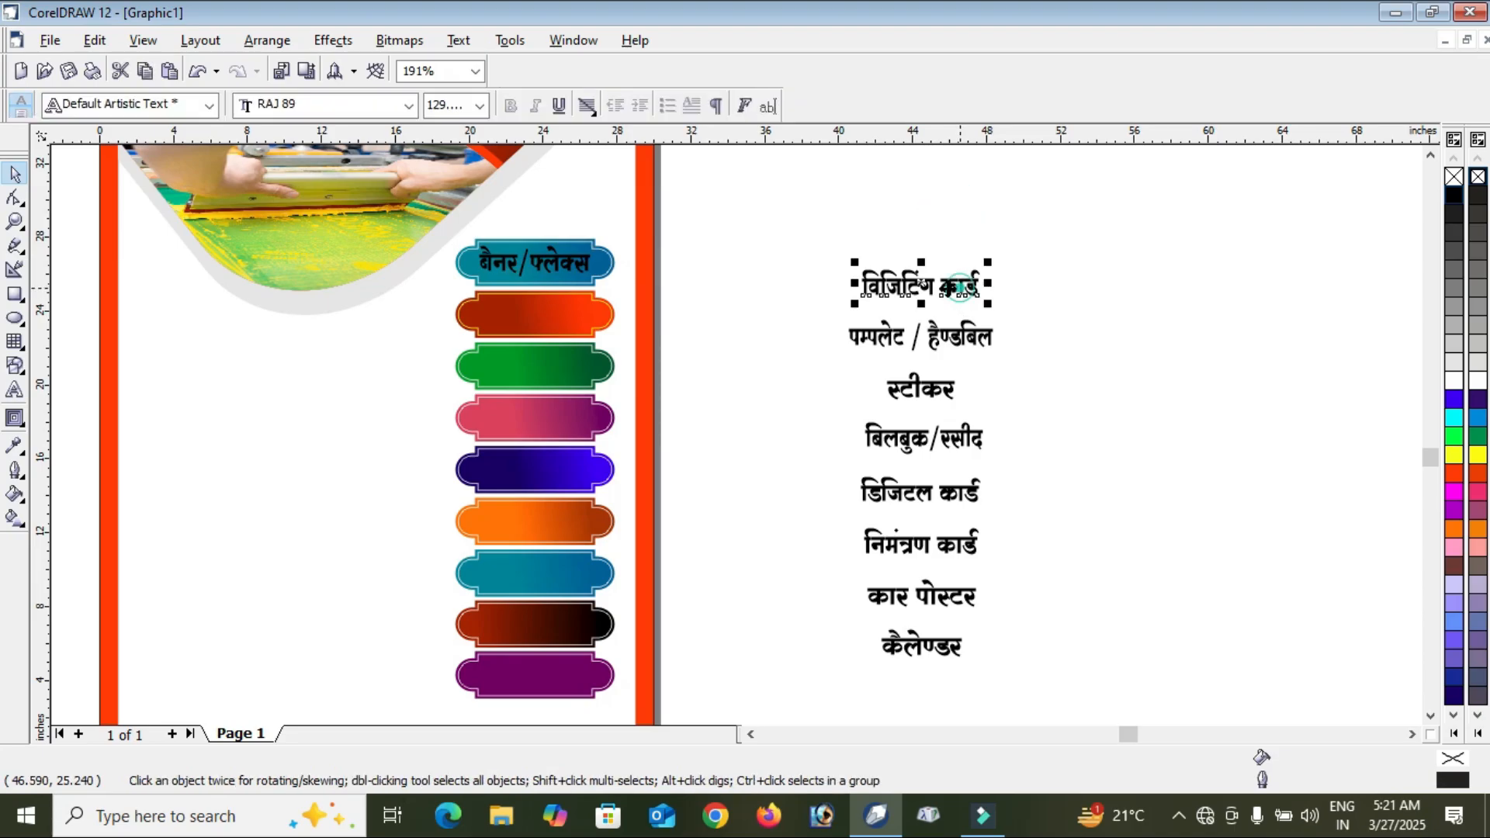
left_click(608, 330, "shift")
key("e")
key("c")
left_click(1048, 303)
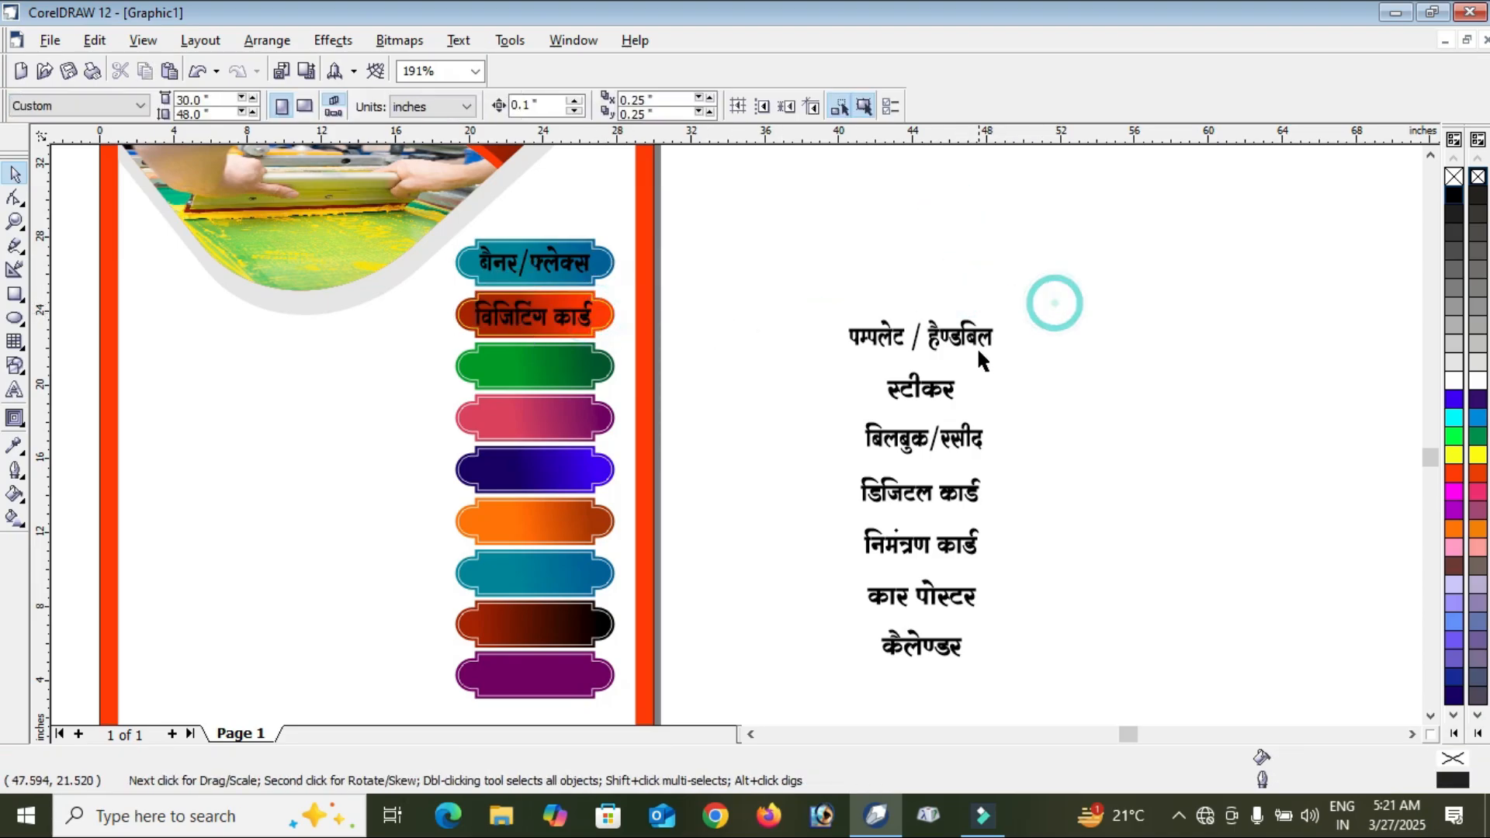
Centre the पम्पलेट / हैण्डबिल text horizontally and vertically on the third, green badge.
left_click(976, 346)
left_click(597, 380, "shift")
key("e")
key("c")
left_click(1035, 352)
Centre the स्टीकर text horizontally and vertically on the fourth, pink badge.
left_click(921, 388)
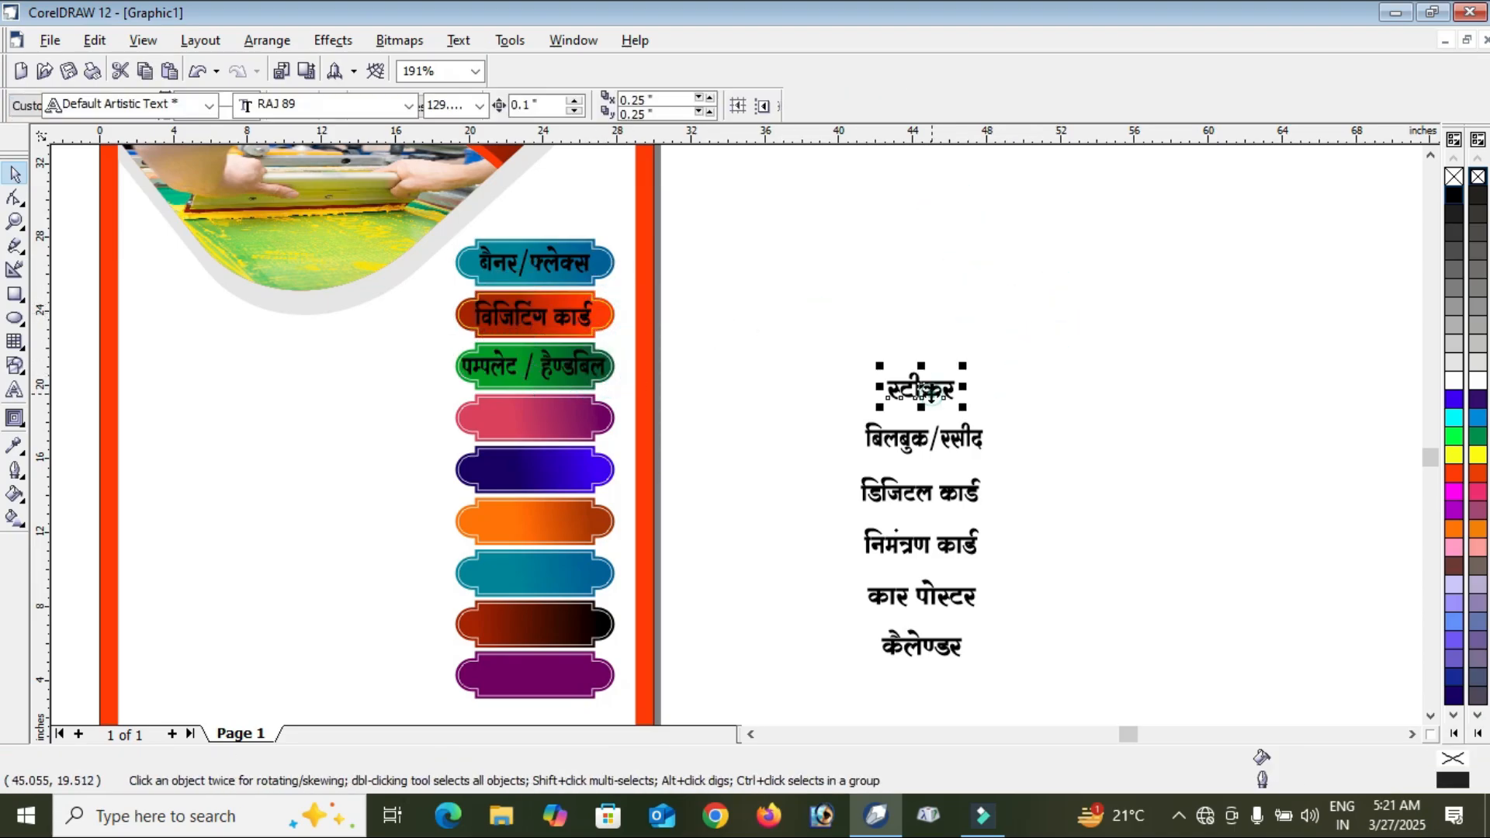
left_click(597, 430, "shift")
key("e")
key("c")
Colour the बैनर/फ्लेक्स text on the first badge white.
left_click_drag(419, 221, 779, 393)
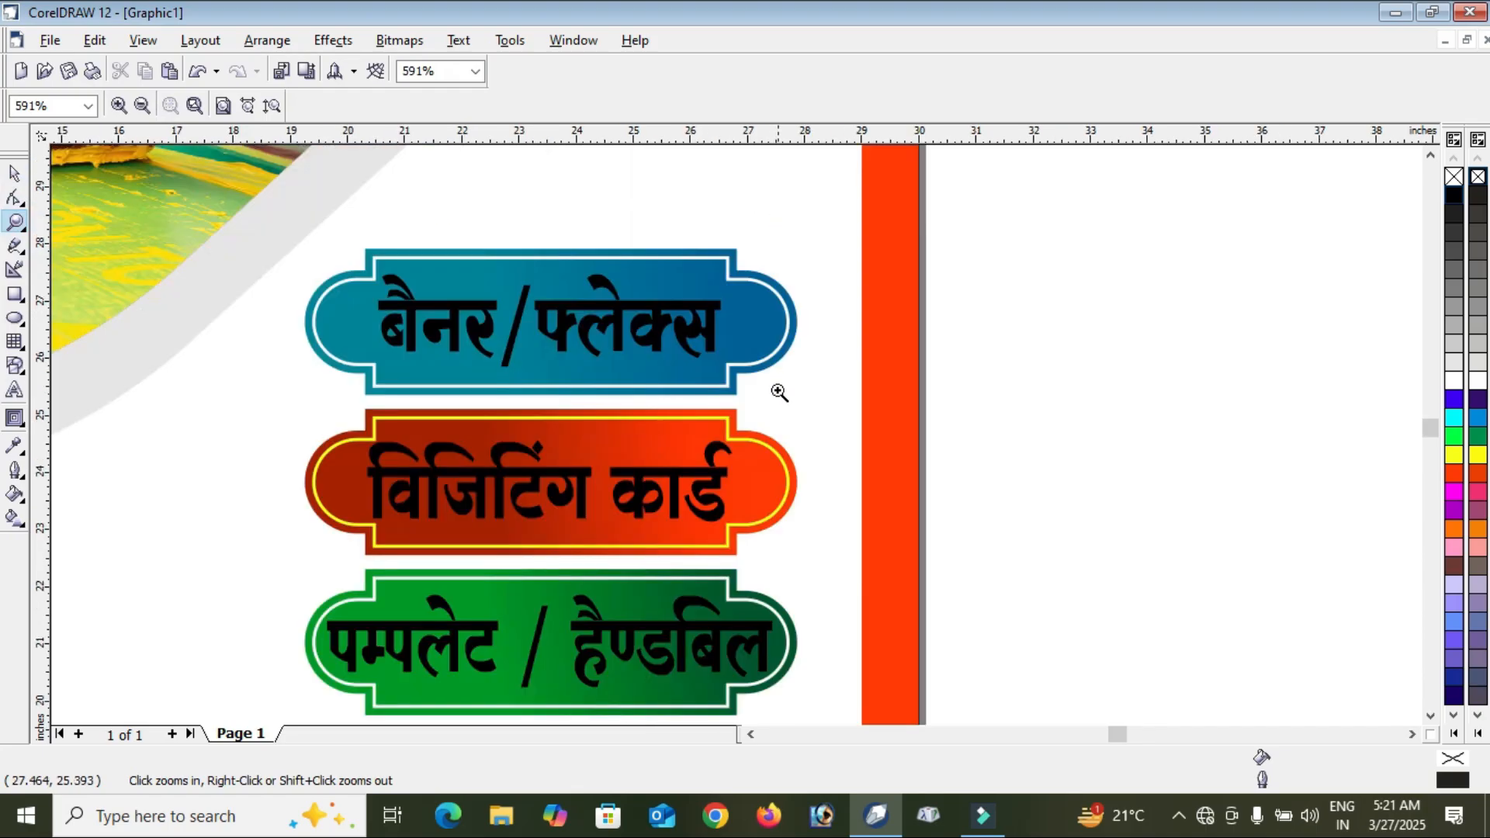
left_click(14, 177)
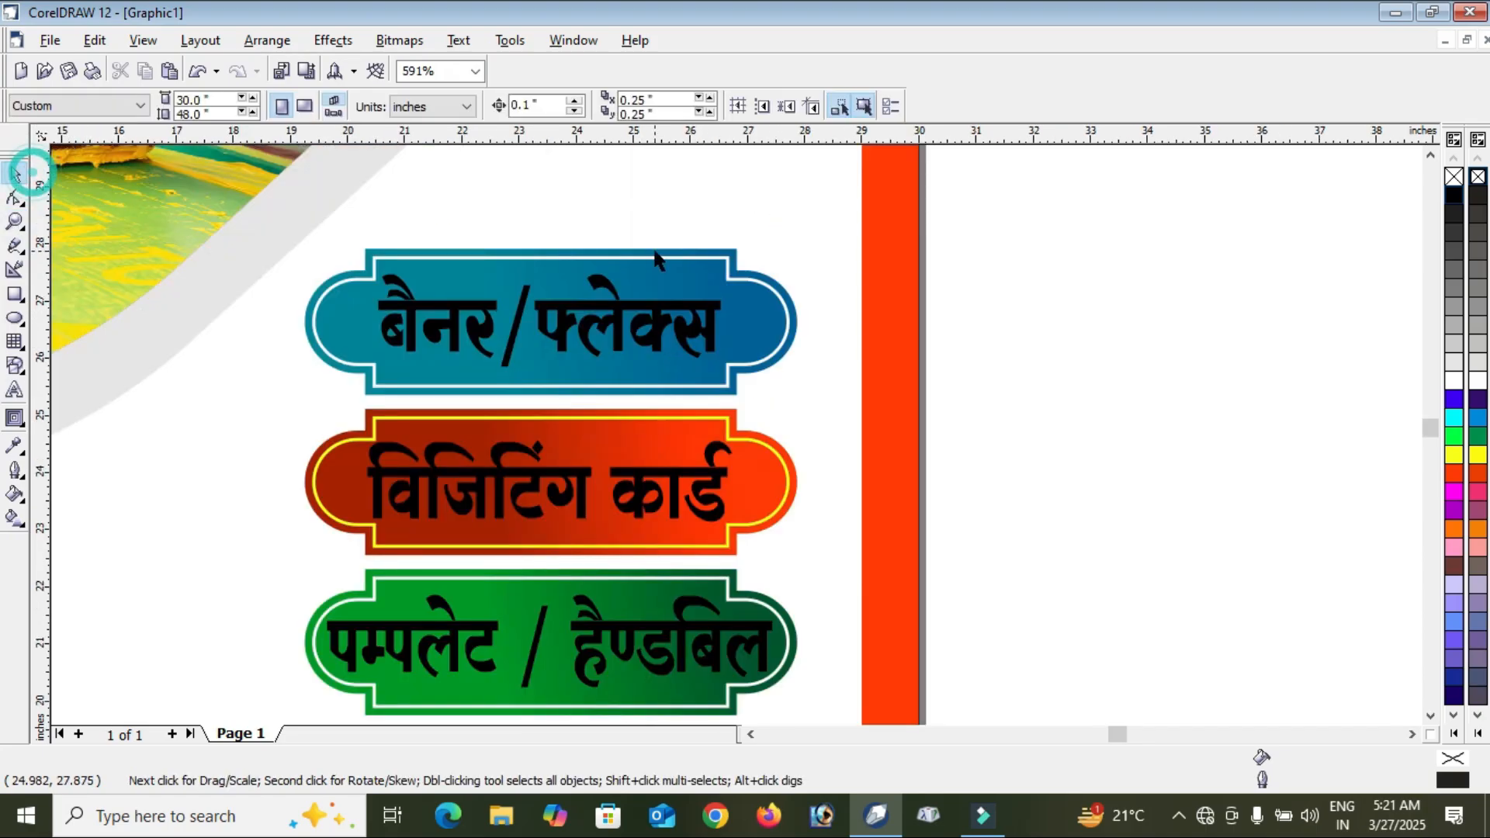
scroll(646, 202, "down", 1)
left_click(664, 292)
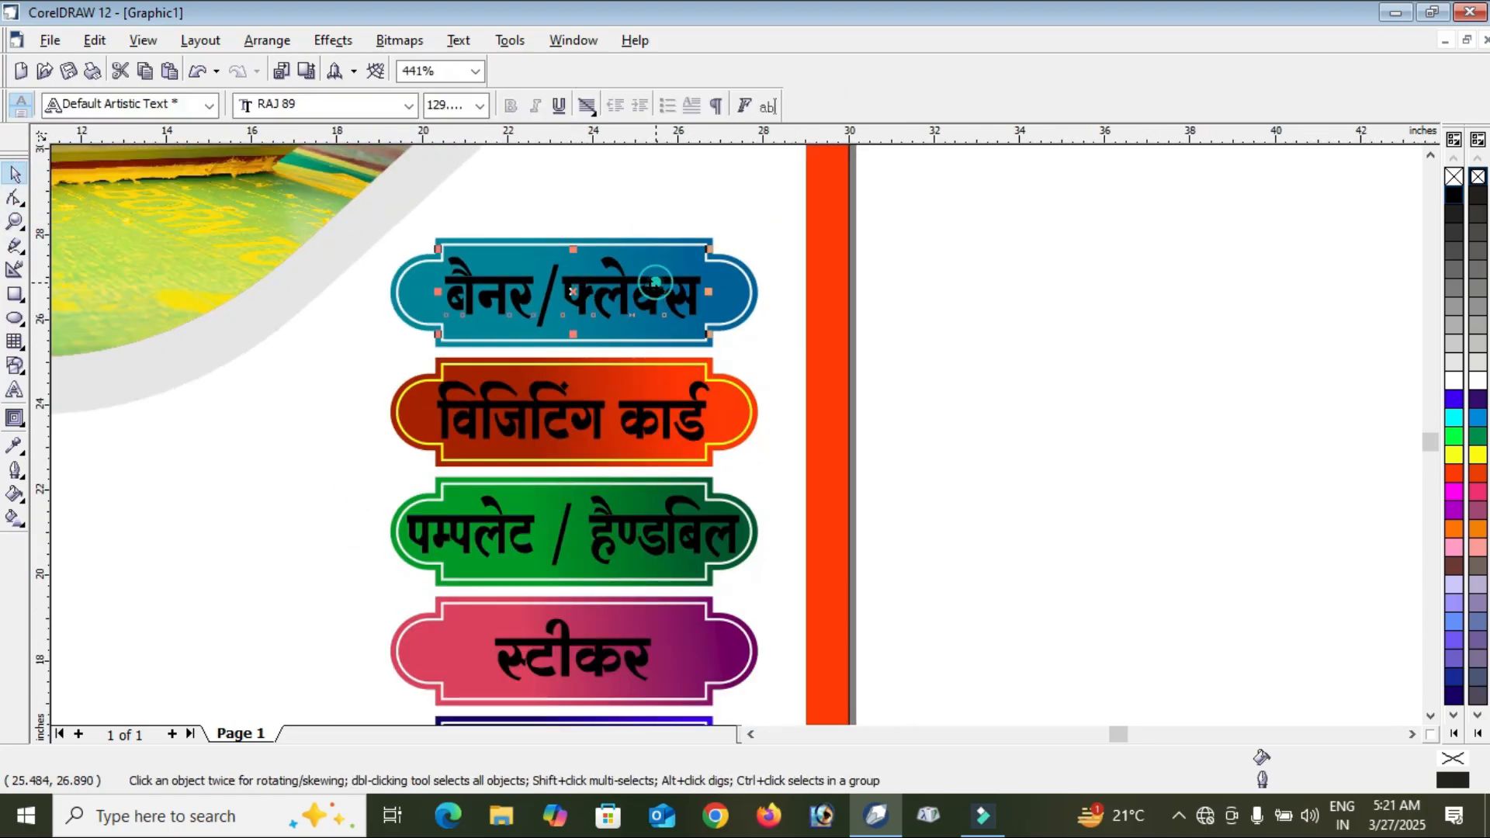
left_click(1452, 380)
left_click(1268, 319)
Colour the विजिटिंग कार्ड text on the red badge yellow.
left_click(685, 423)
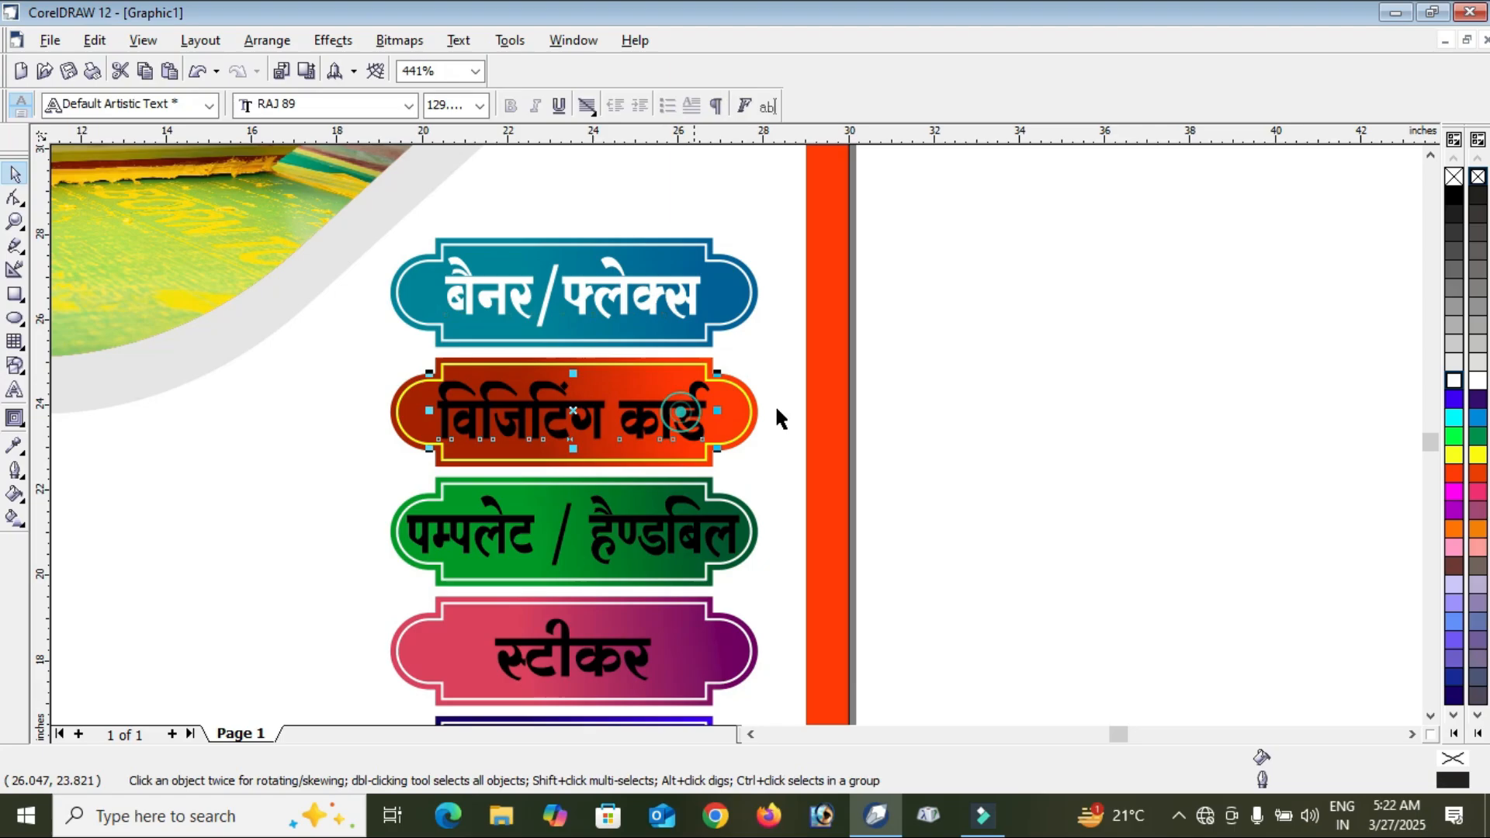
left_click(1452, 456)
left_click(1203, 367)
Colour the पम्पलेट / हैण्डबिल text white and the स्टीकर text yellow.
left_click(1430, 715)
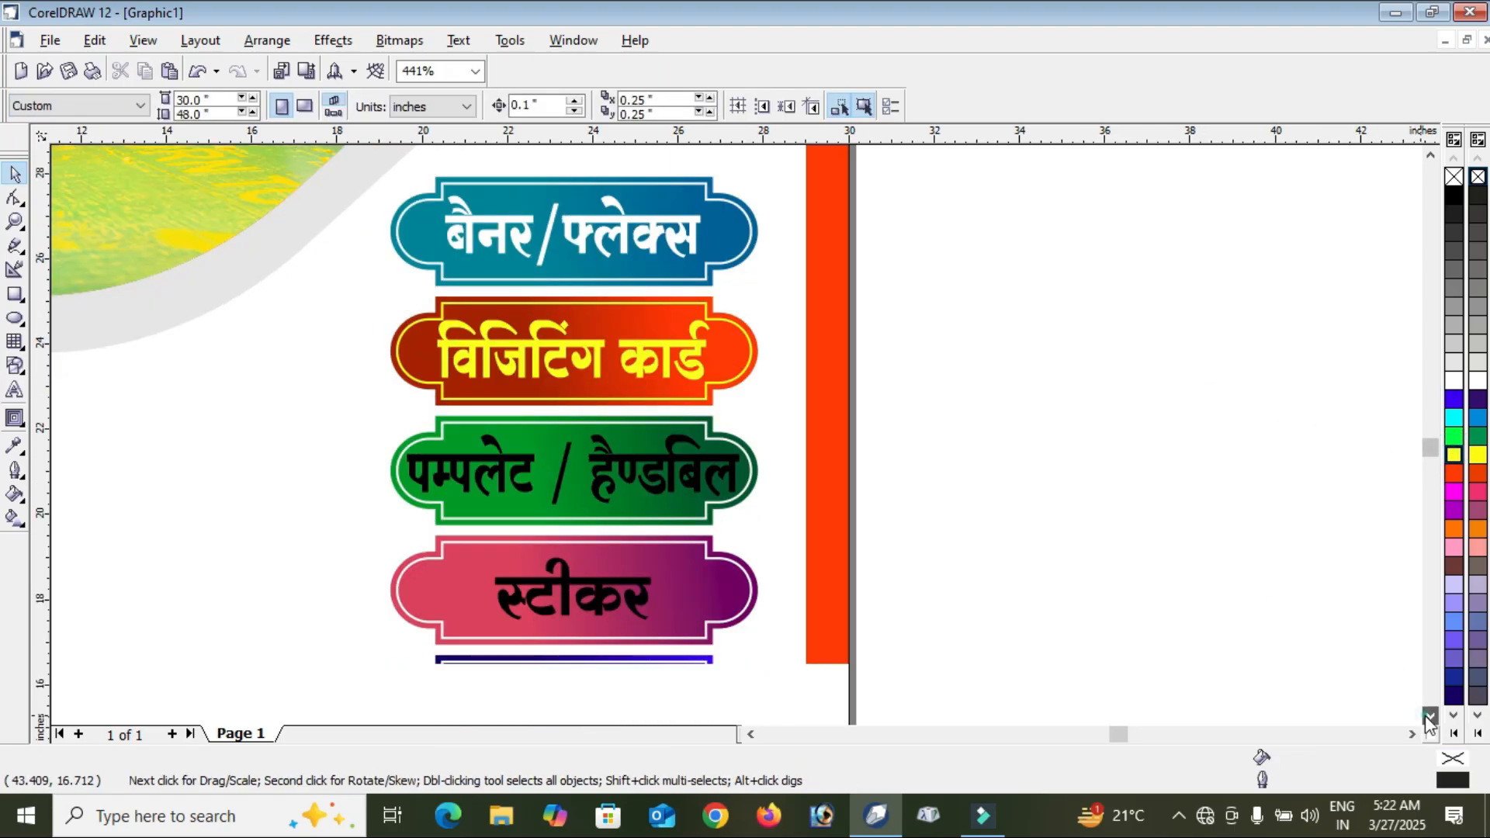
left_click(1042, 353)
left_click(665, 341)
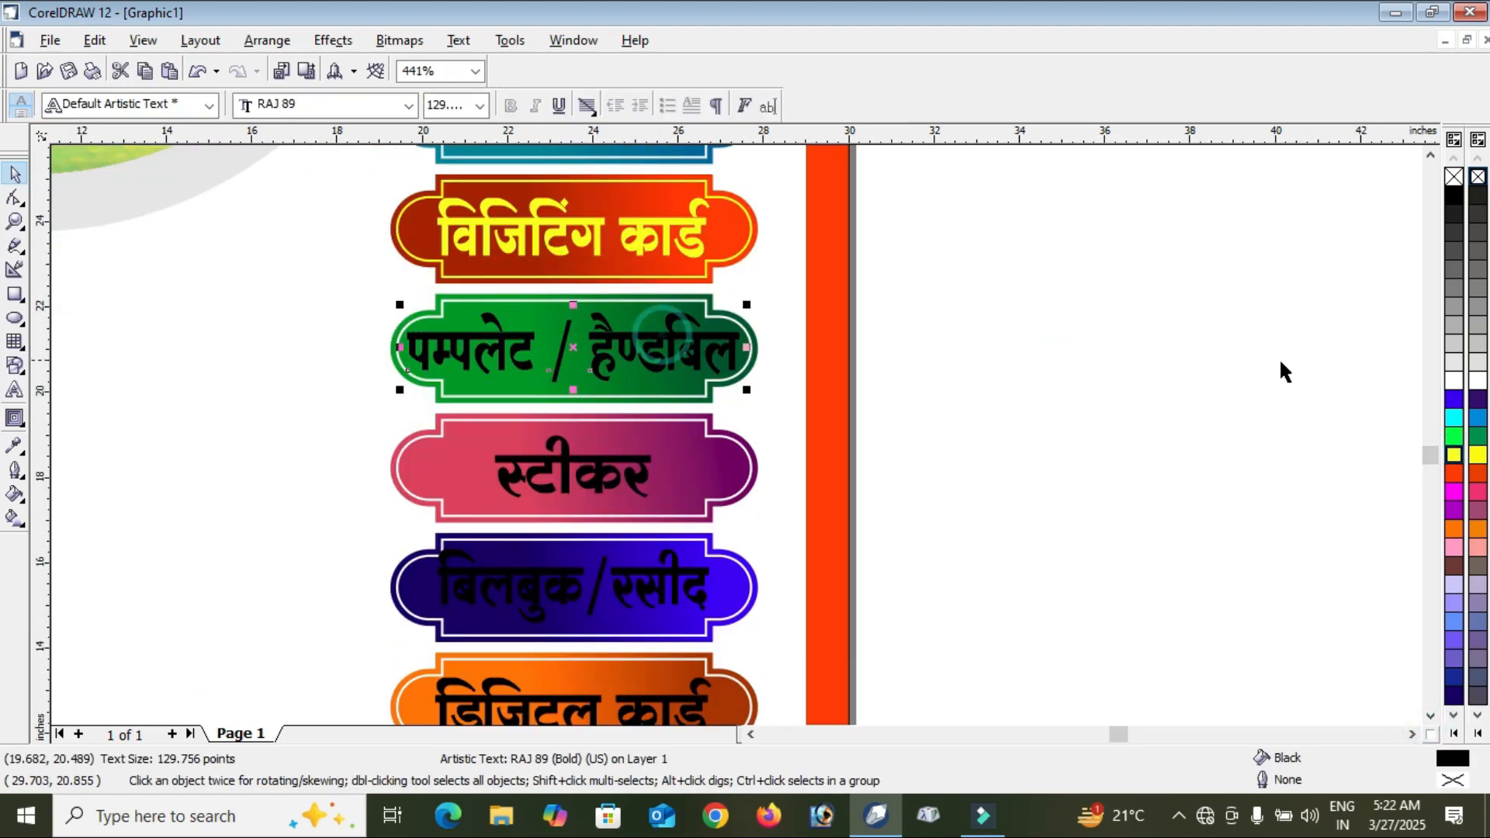
left_click(1455, 379)
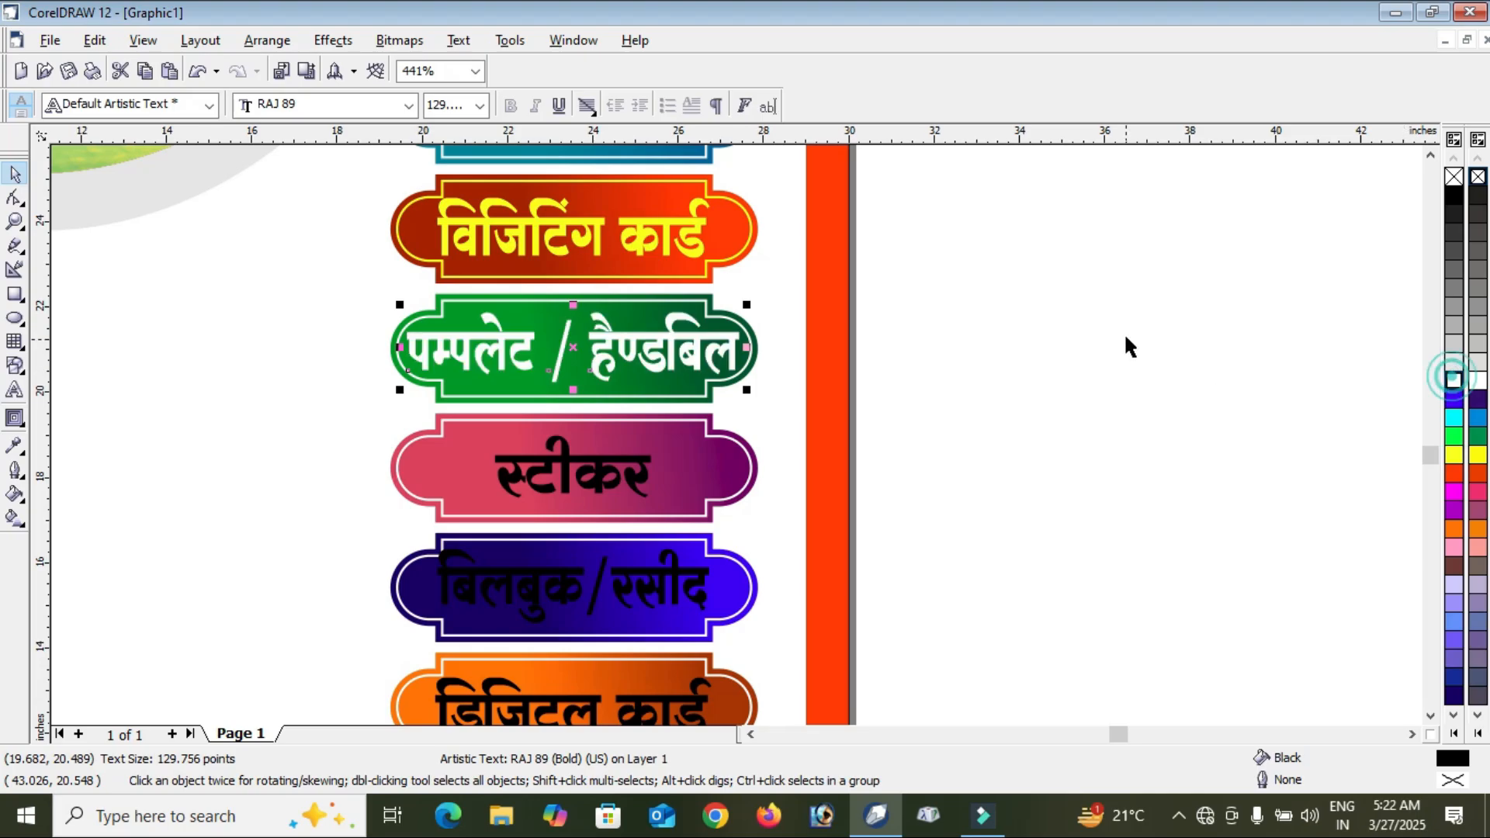
left_click(1125, 336)
left_click(595, 461)
left_click(1268, 352)
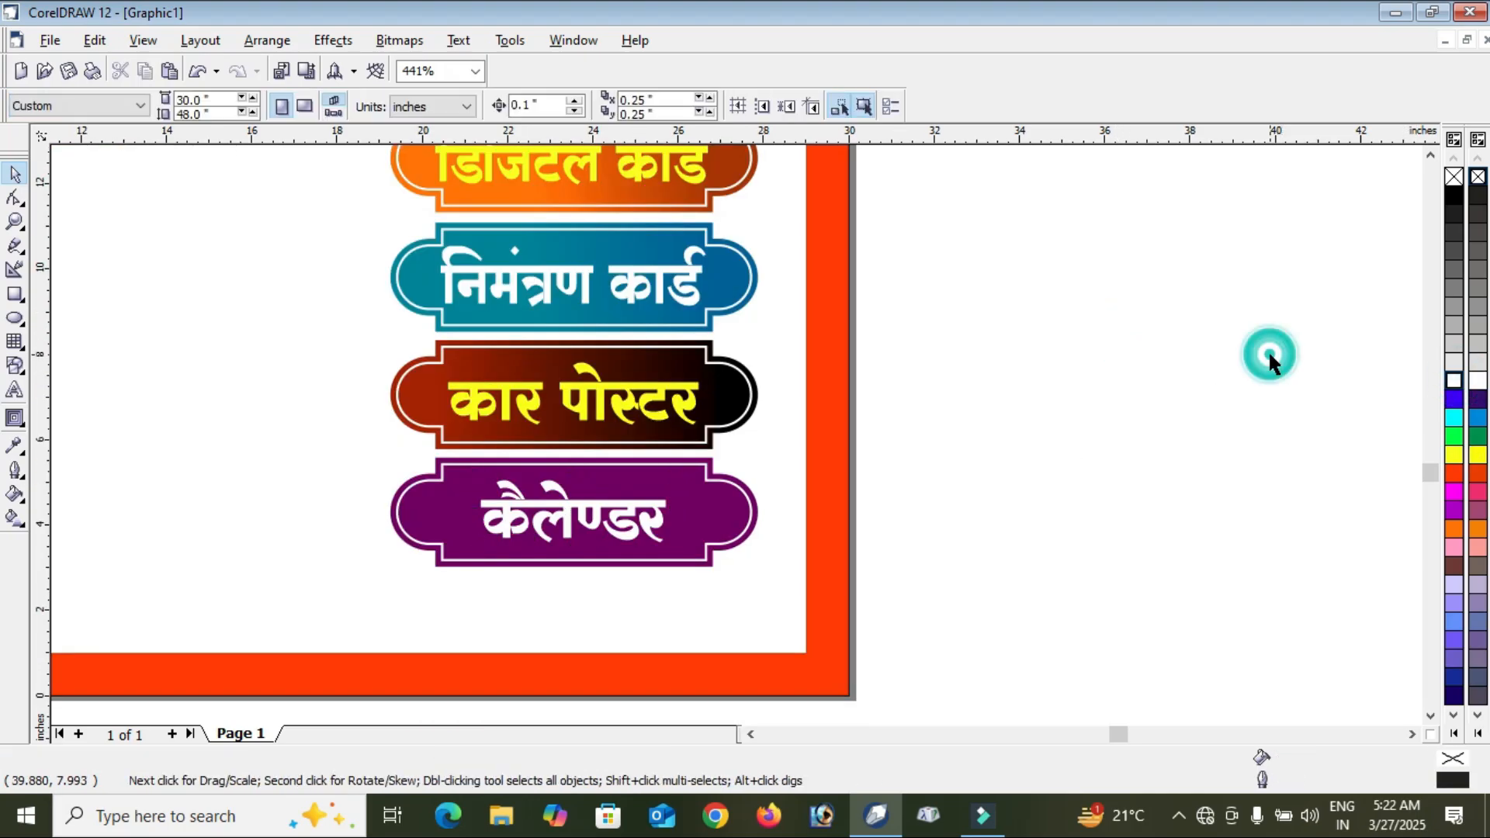
Select the whole column of labelled badges and nudge it slightly upward and about 0.4 inches to the right.
key("F4")
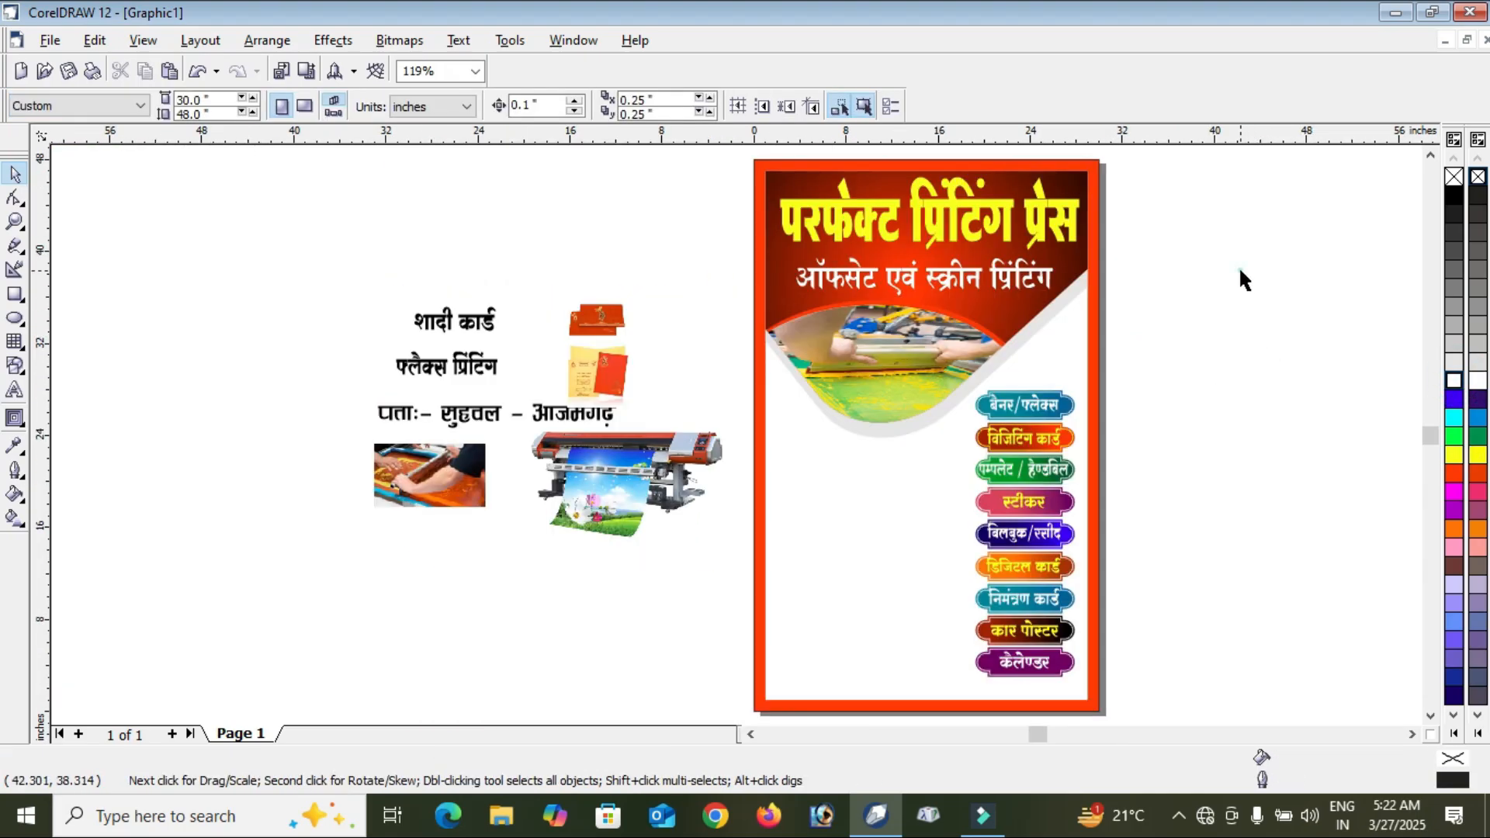
left_click_drag(1296, 347, 962, 652)
key("Up")
key("Up")
key("Up")
key("Up")
key("Up")
key("Up")
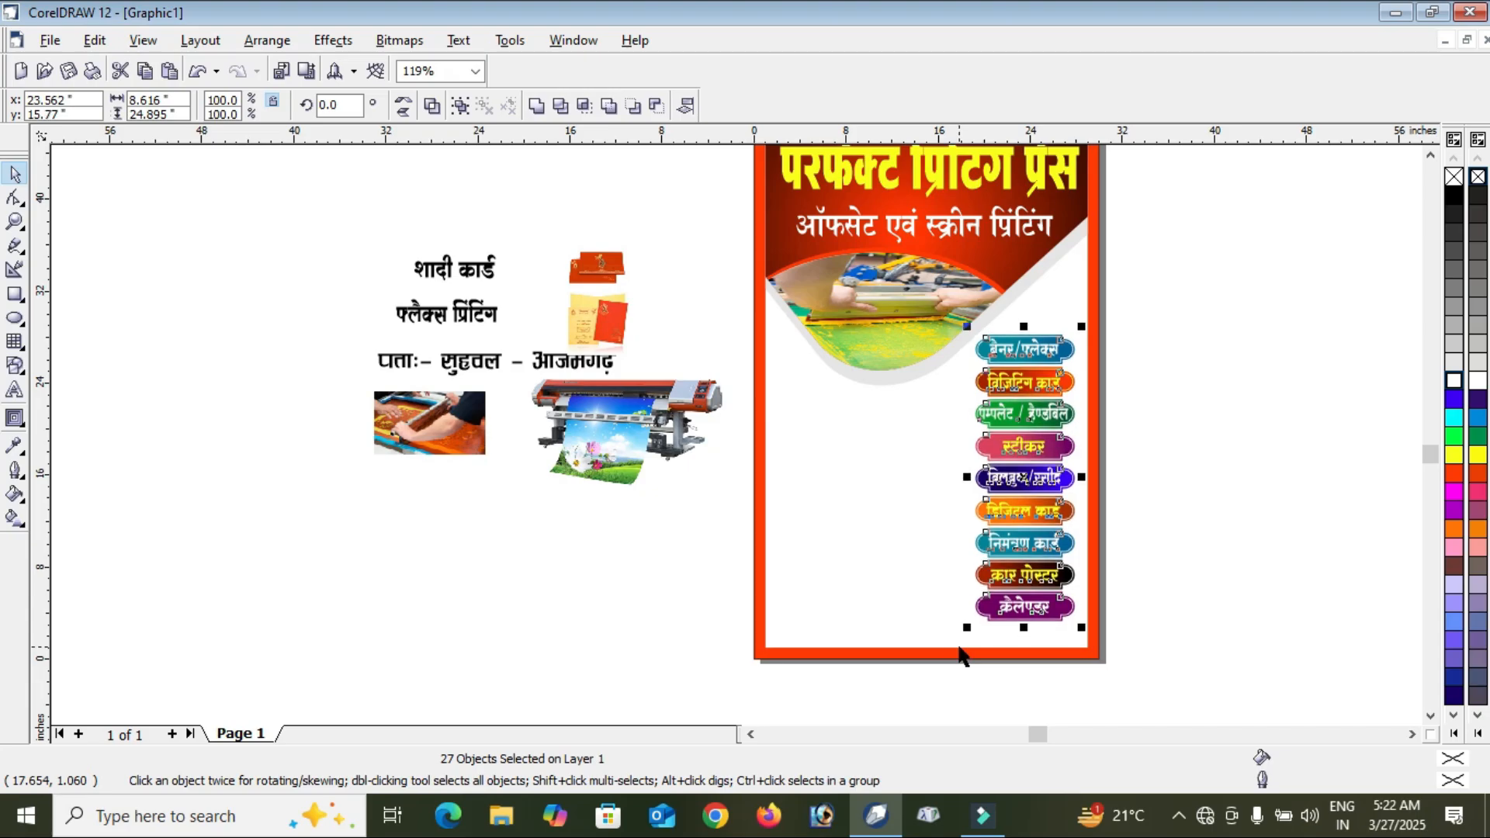
key("Right")
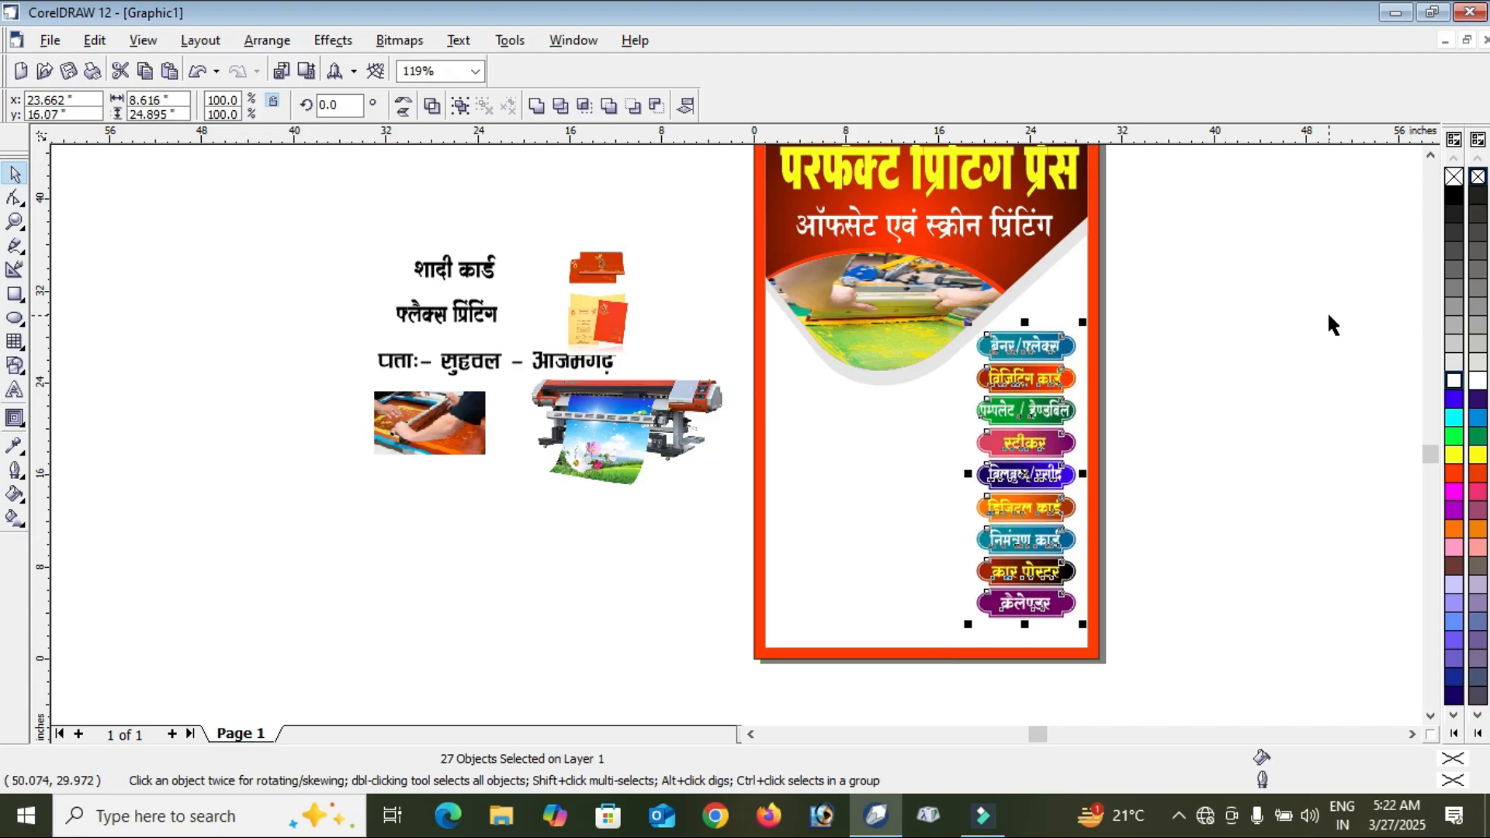
key("Right")
key("Right")
key("Right")
left_click(1287, 282)
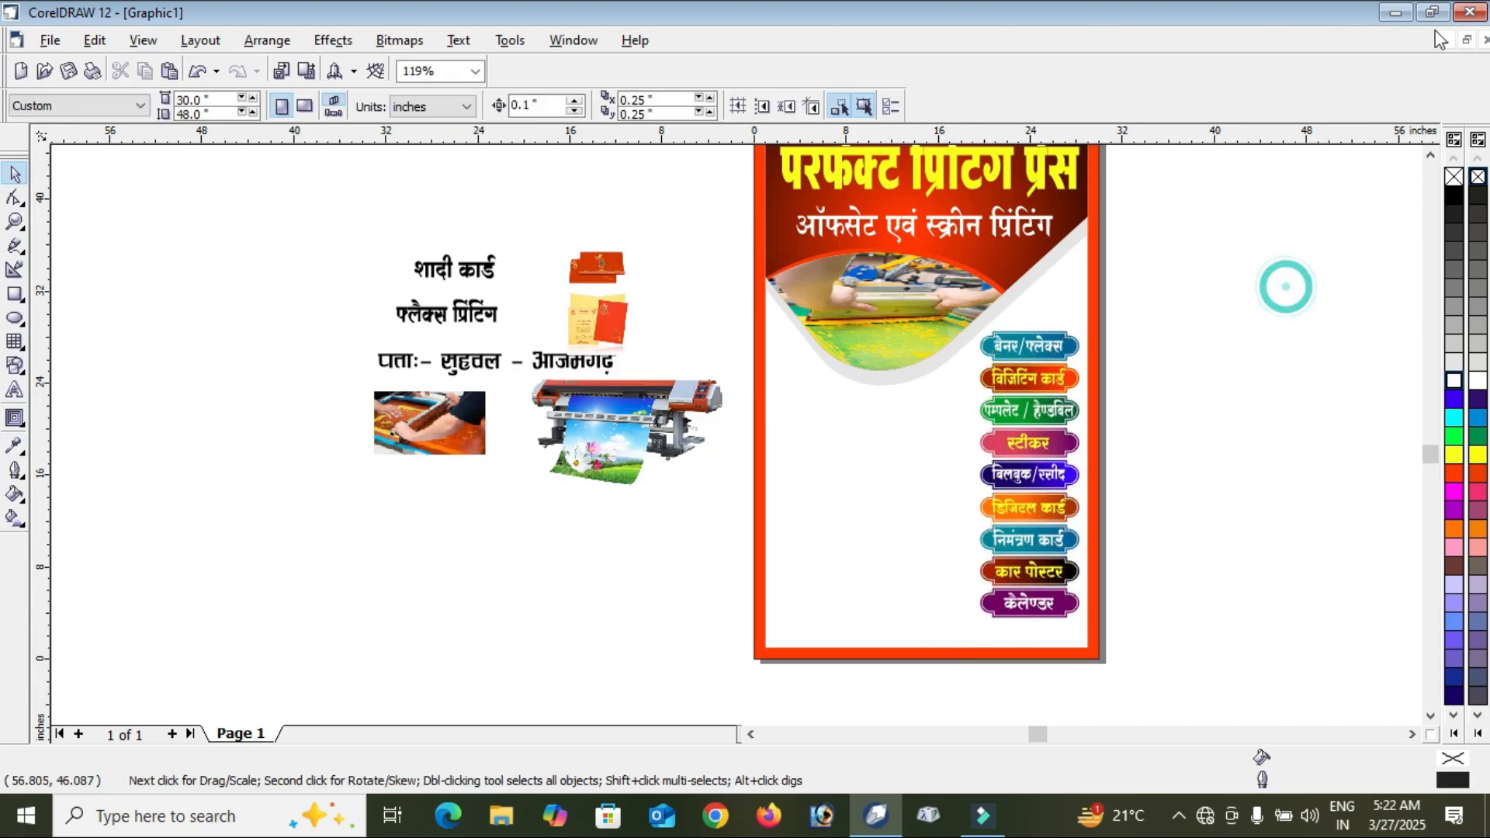
Move the address text onto the banner, just above its bottom border.
left_click(335, 272)
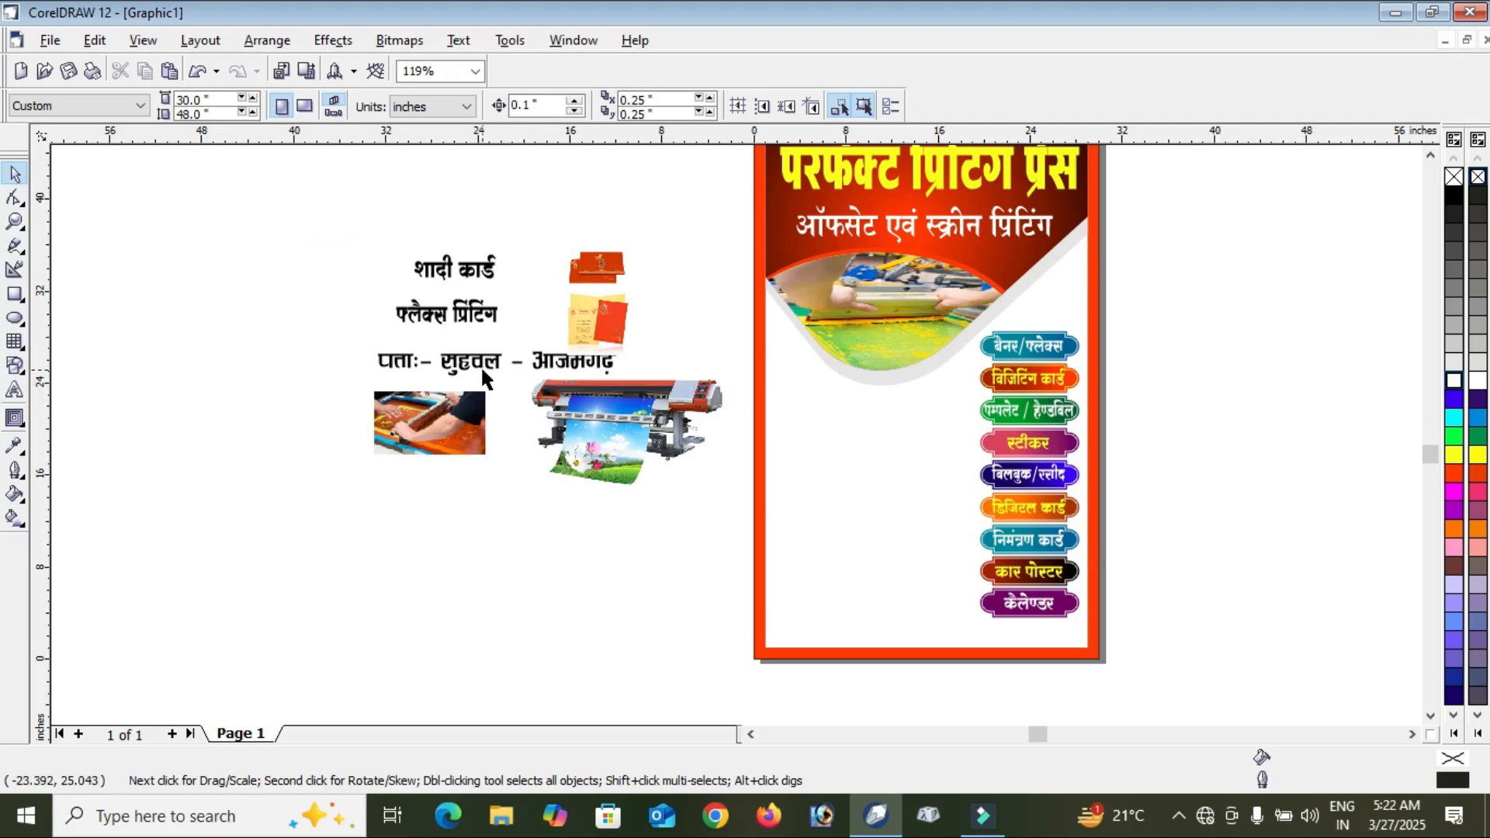
left_click_drag(470, 361, 1012, 609)
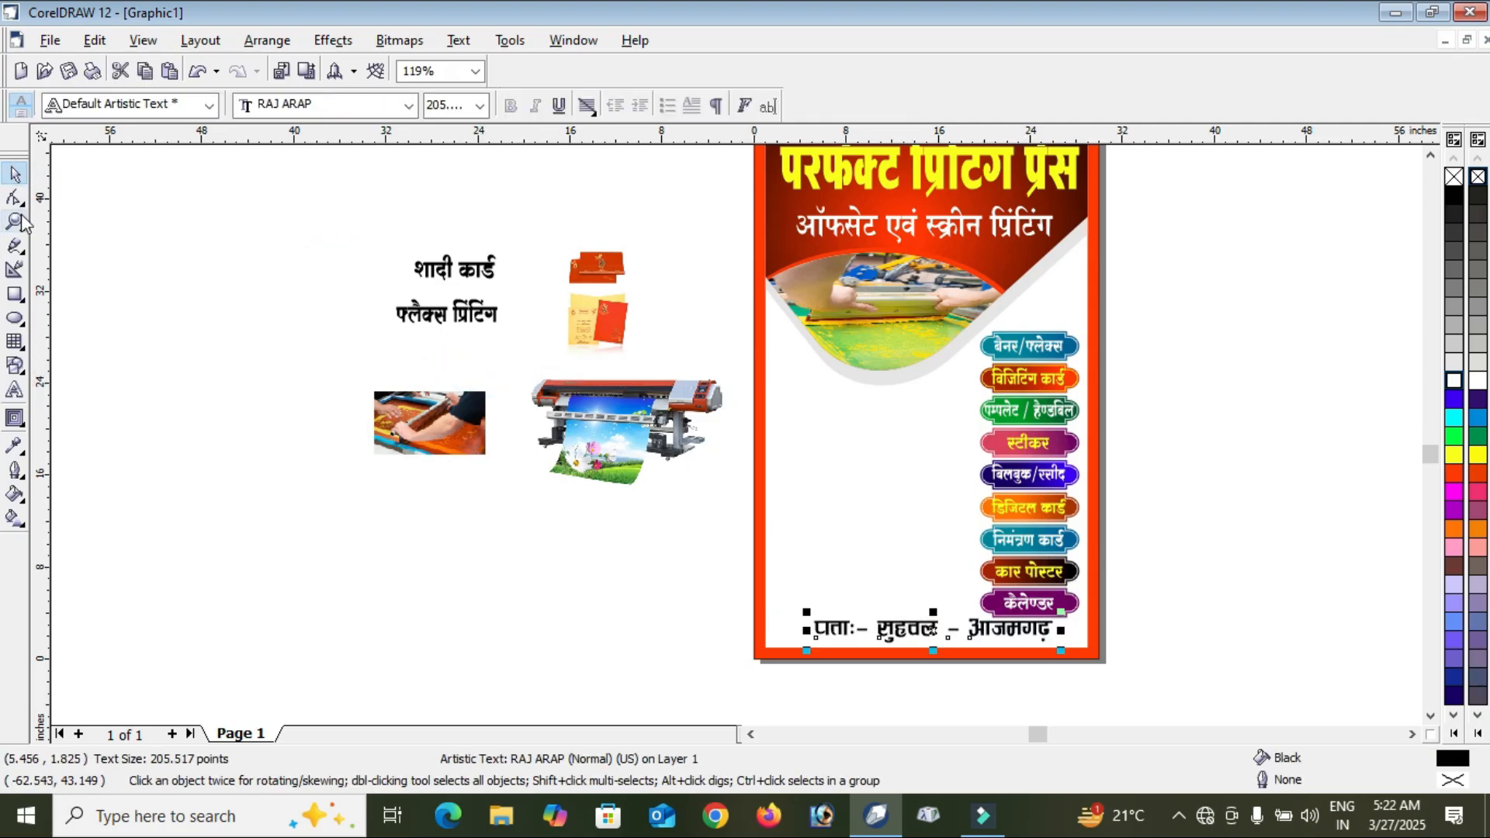
Open the white frame's PowerClip contents for editing and draw a rectangle about 34.25 by 3 inches across the page's bottom edge.
left_click(15, 221)
left_click_drag(505, 570, 377, 211)
left_click(19, 174)
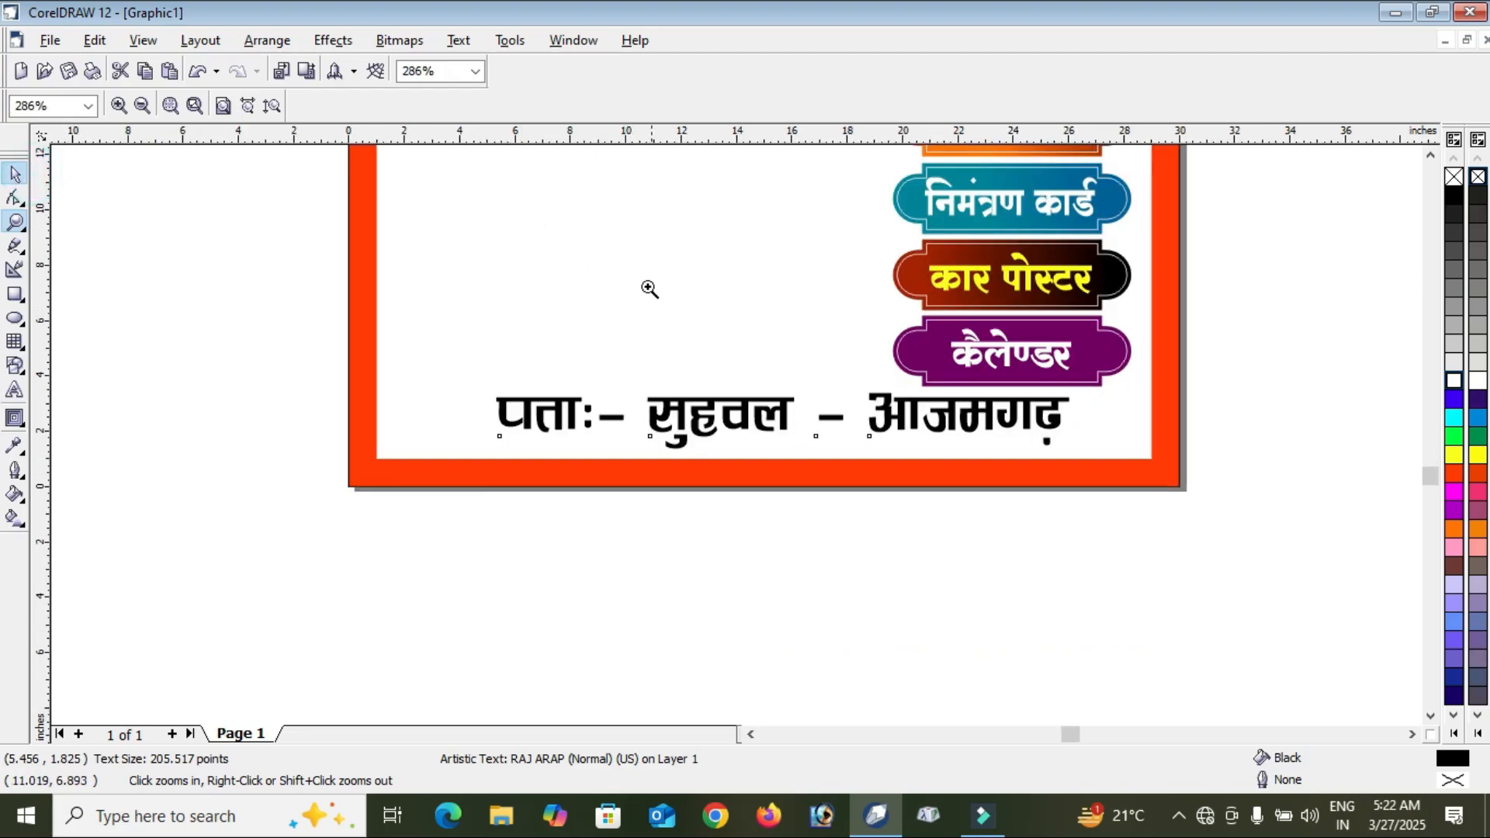
right_click(504, 193)
left_click(596, 224)
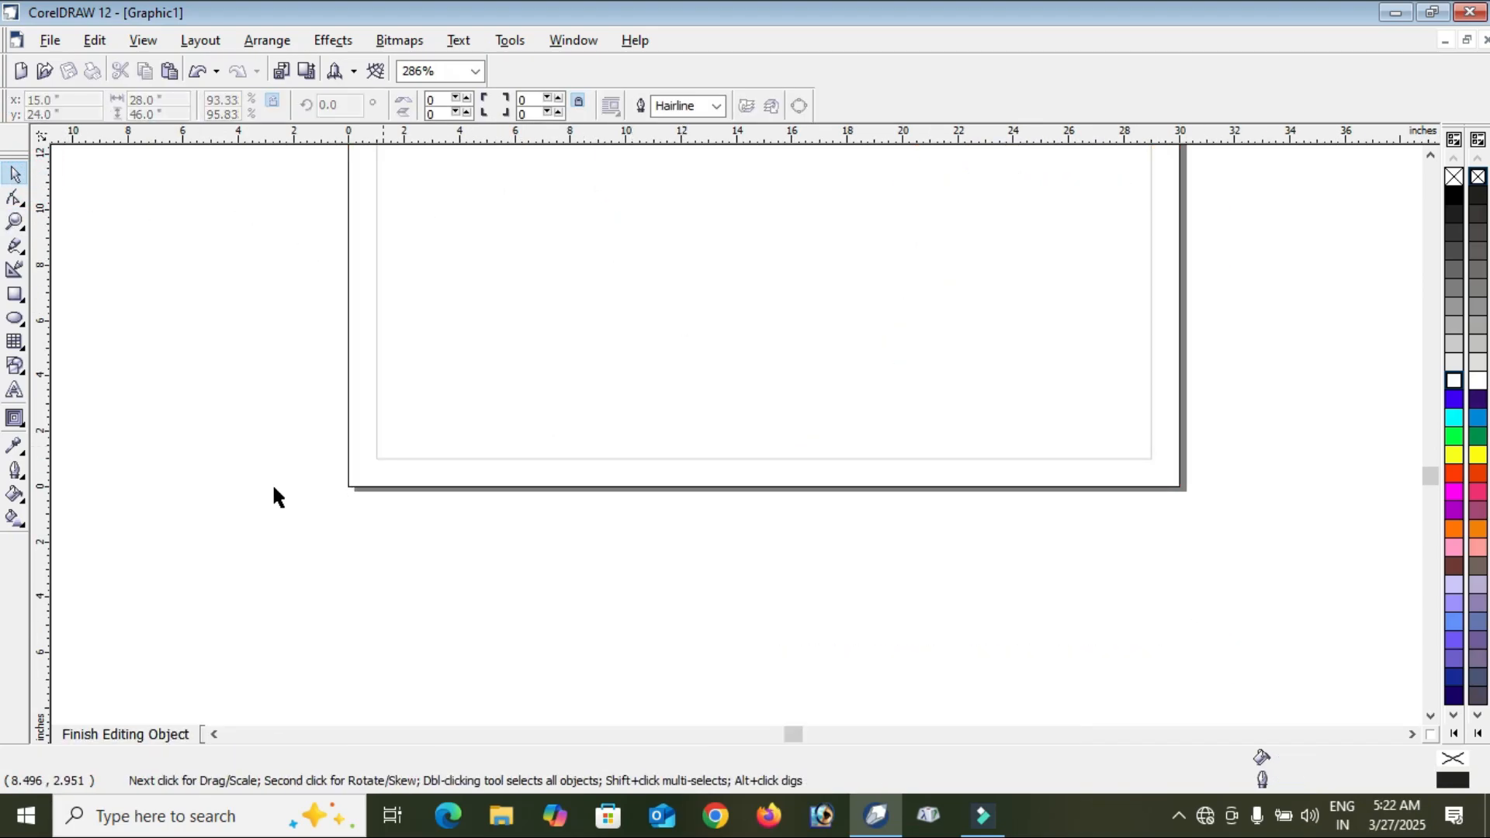
key("F6")
left_click_drag(316, 412, 1216, 487)
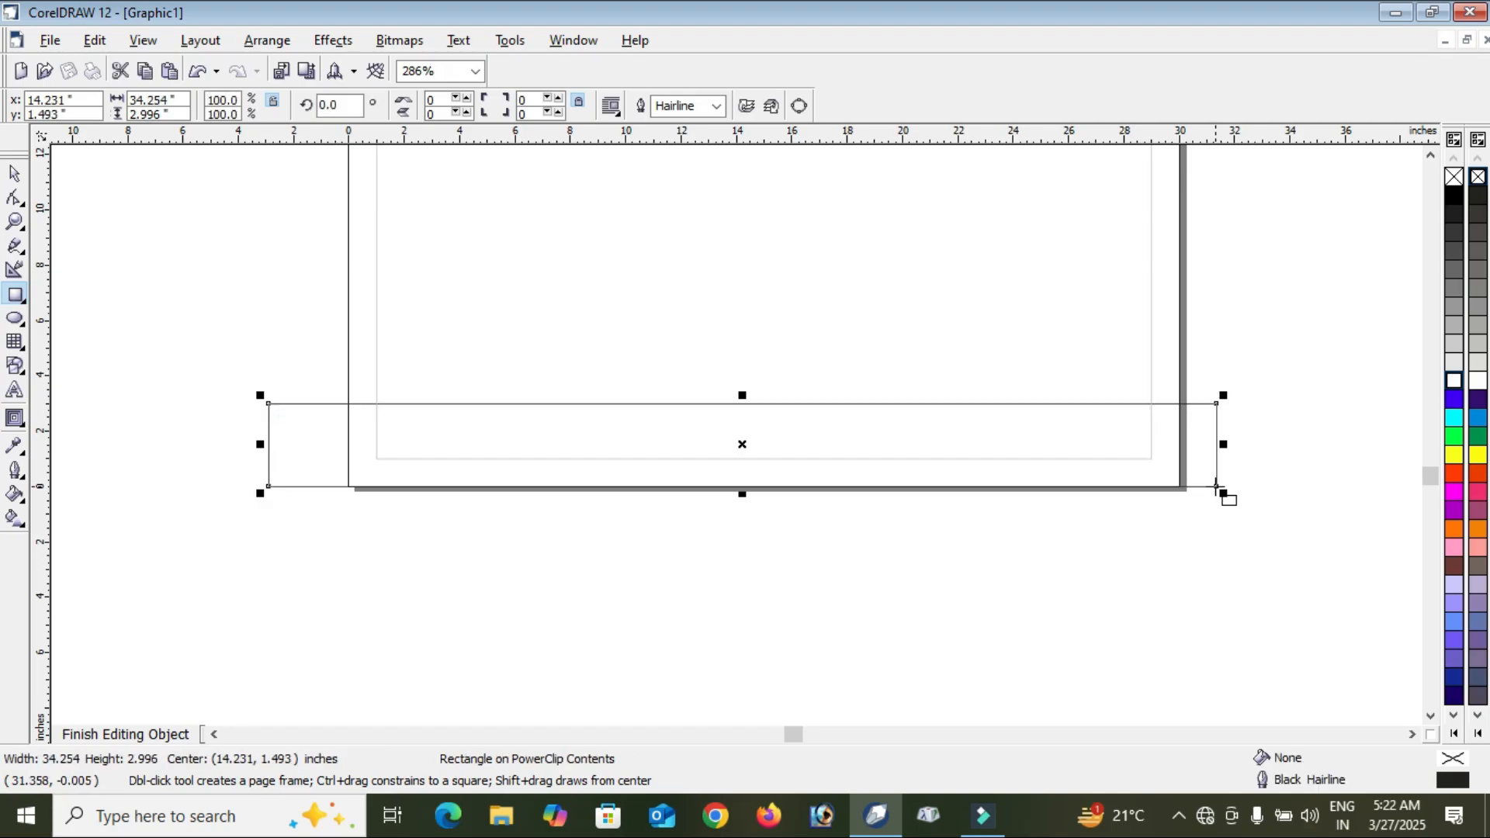
Fill the bottom rectangle with yellow, remove its outline and finish editing the PowerClip contents.
left_click(1453, 454)
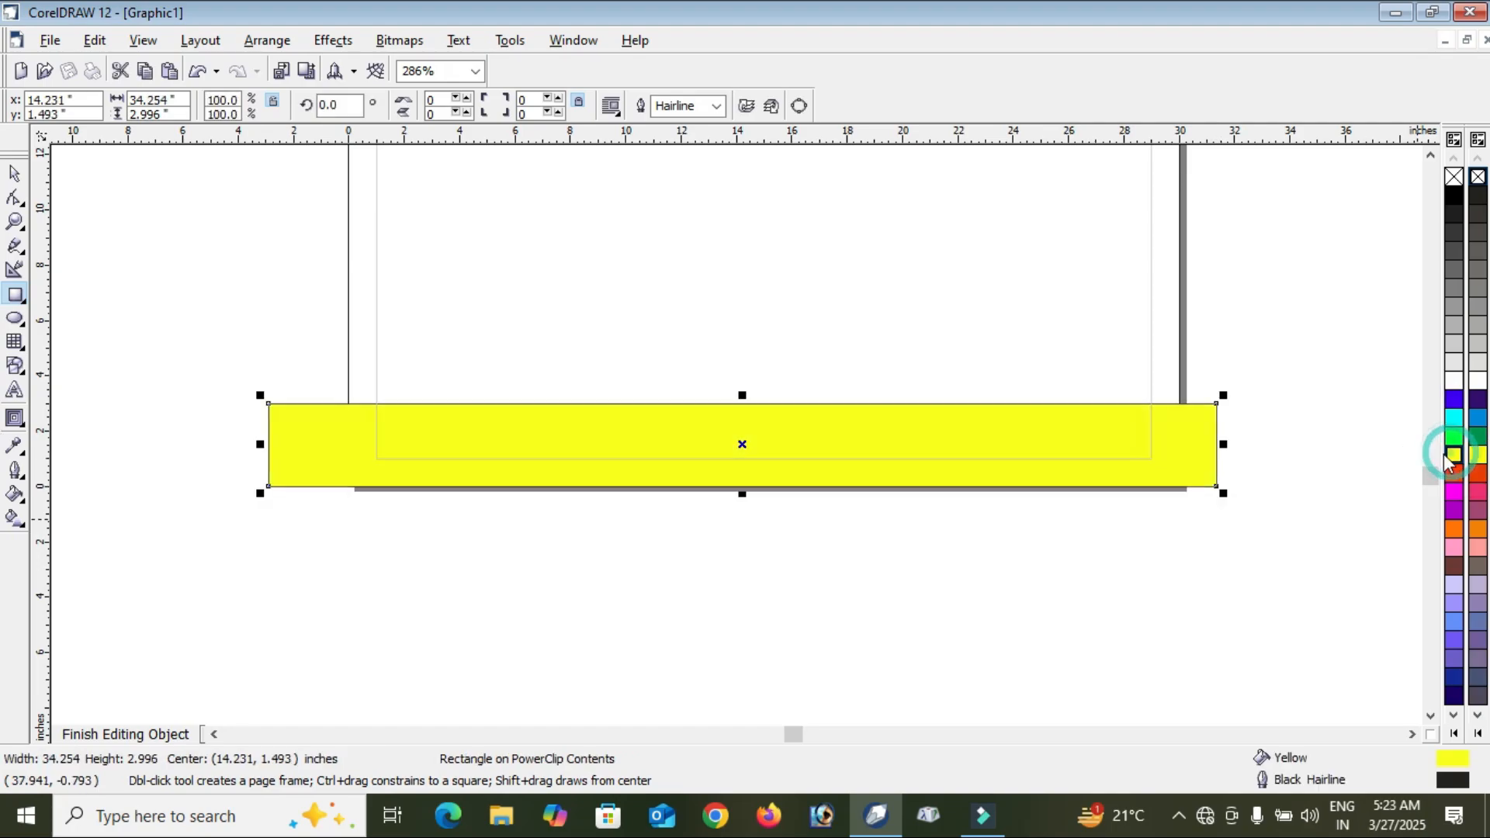
right_click(1453, 179)
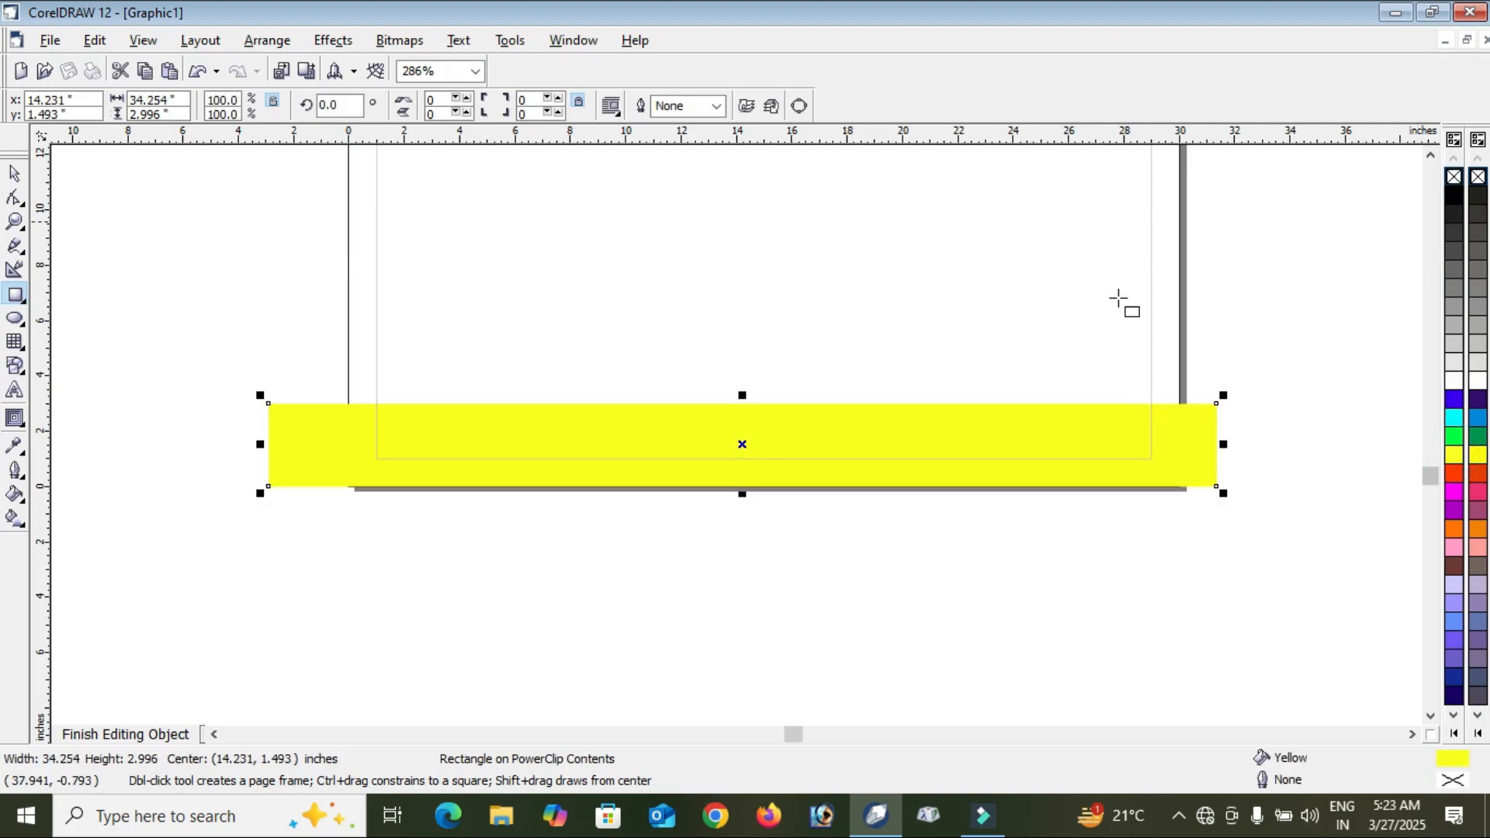
left_click(159, 734)
left_click(159, 734)
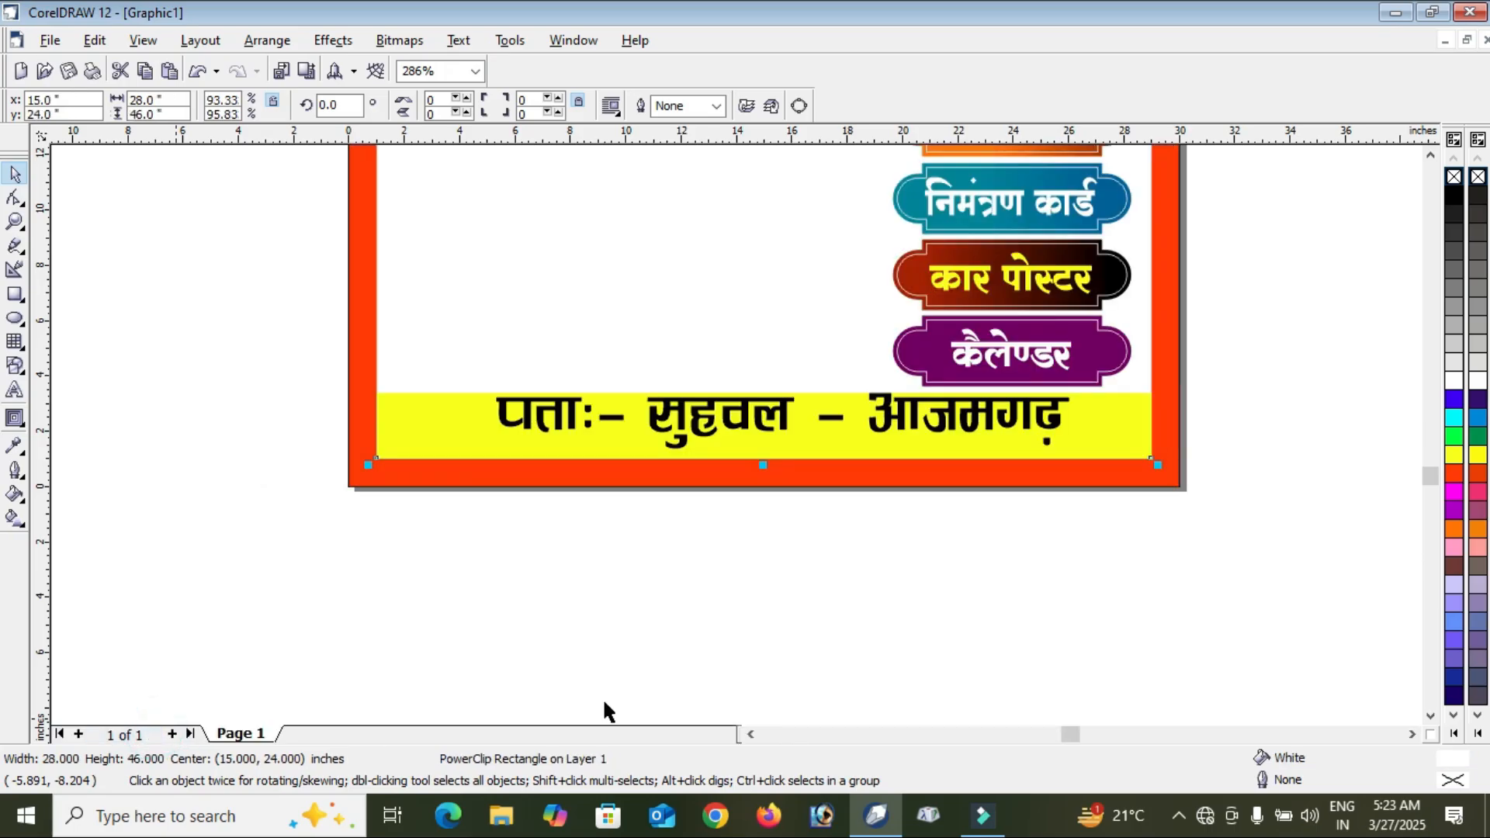
Shift the address text slightly down within the yellow strip and fill it with red.
left_click(1312, 414)
left_click(965, 406)
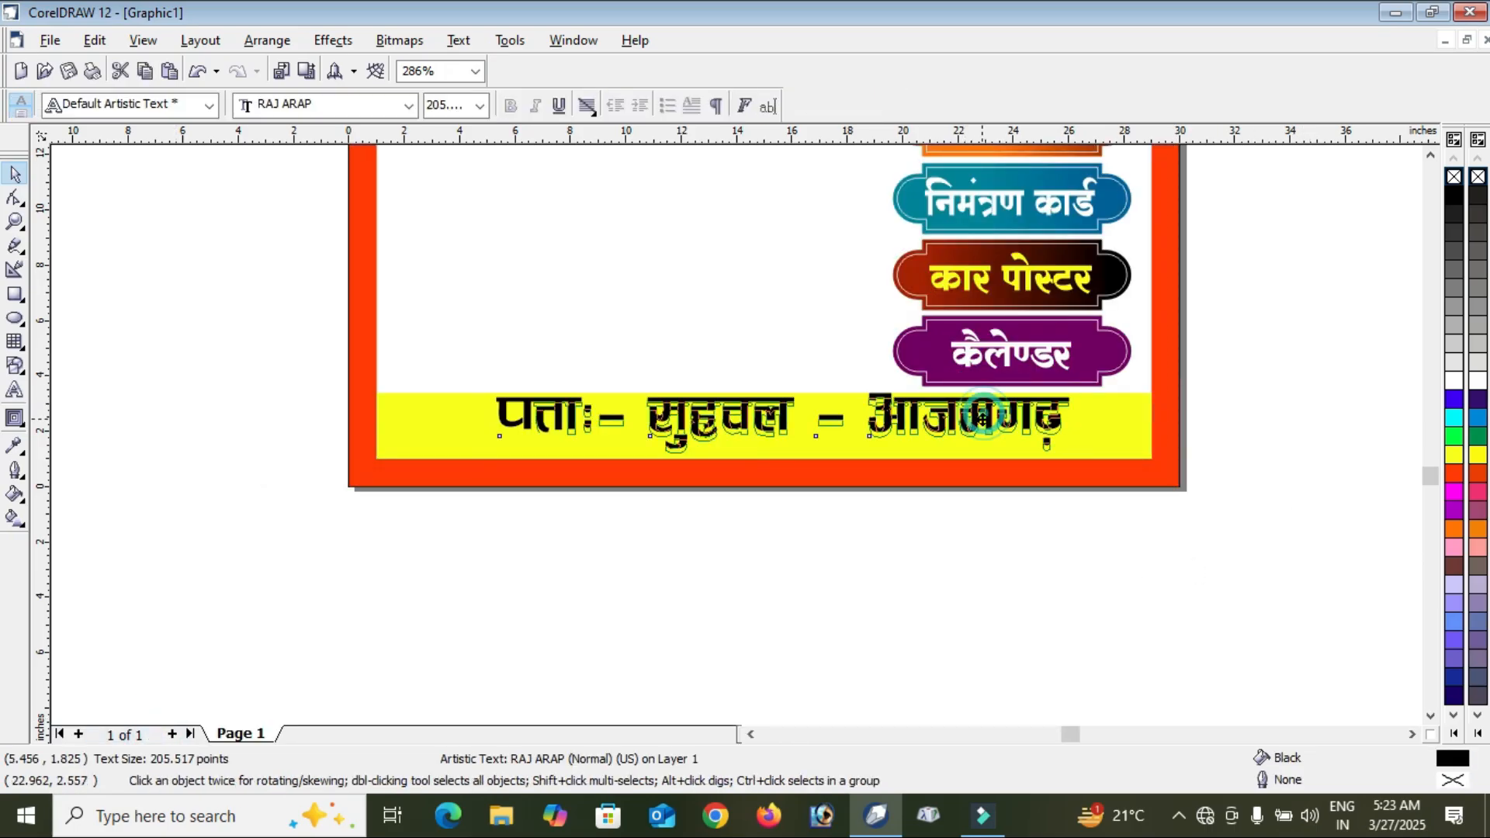
left_click(1455, 473)
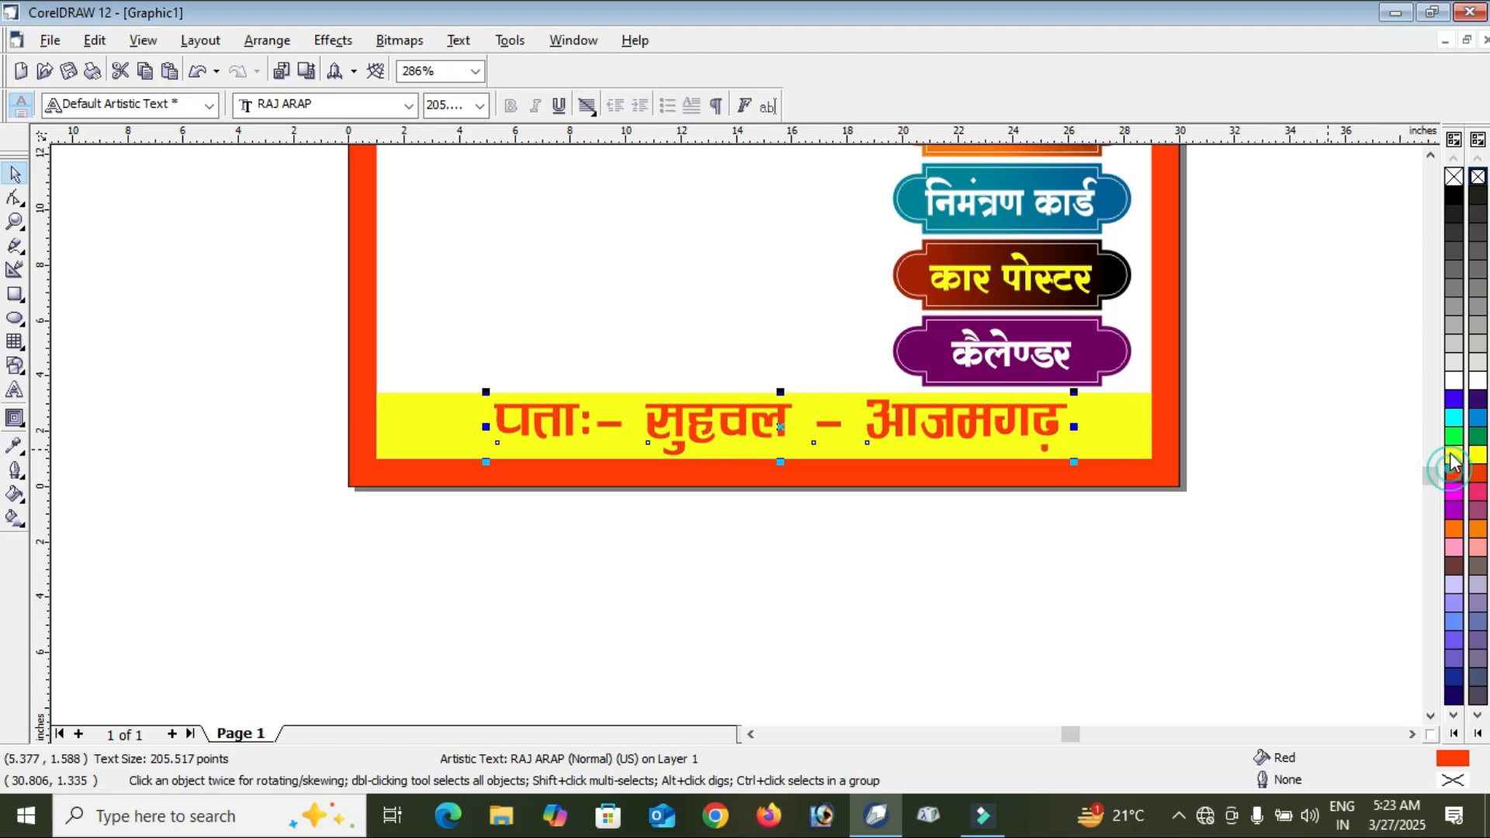
Give the address text a white 0.111 in outline with rounded corners and caps, placed behind the fill and scaling with the image.
right_click(1455, 382)
key("F12")
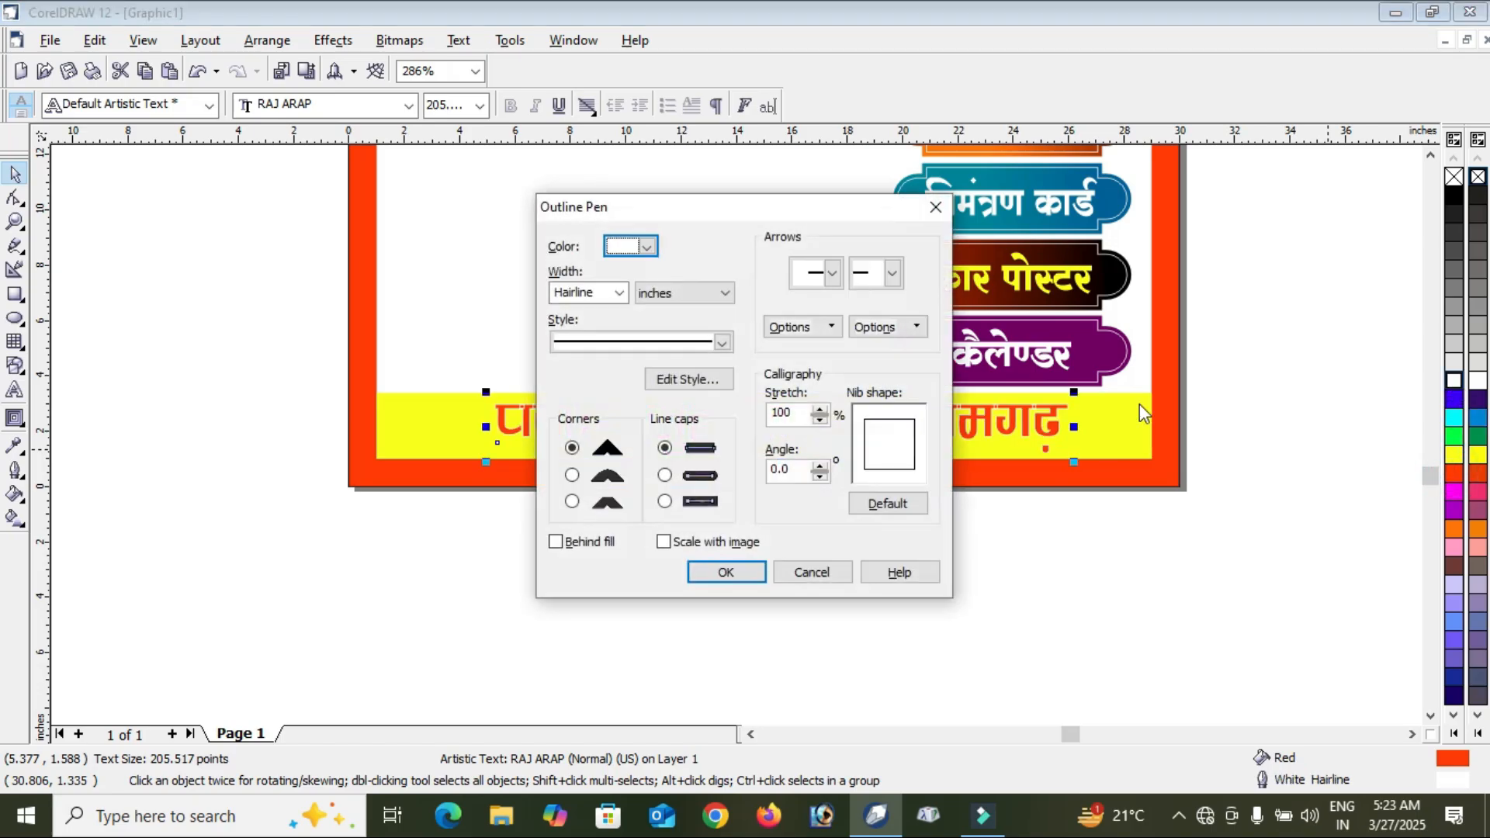
left_click(620, 294)
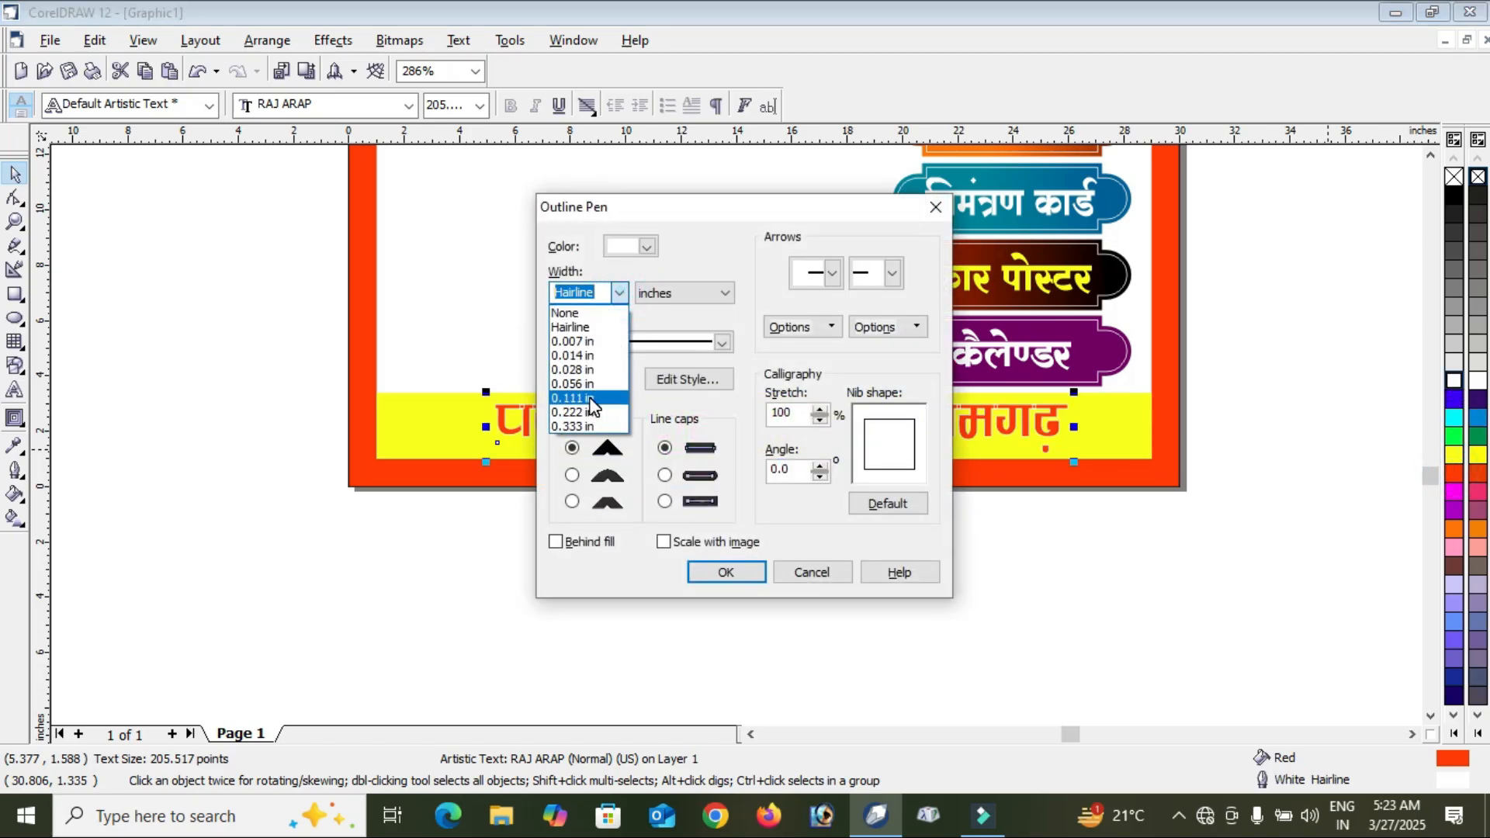
left_click(591, 404)
left_click(664, 475)
left_click(572, 475)
left_click(590, 555)
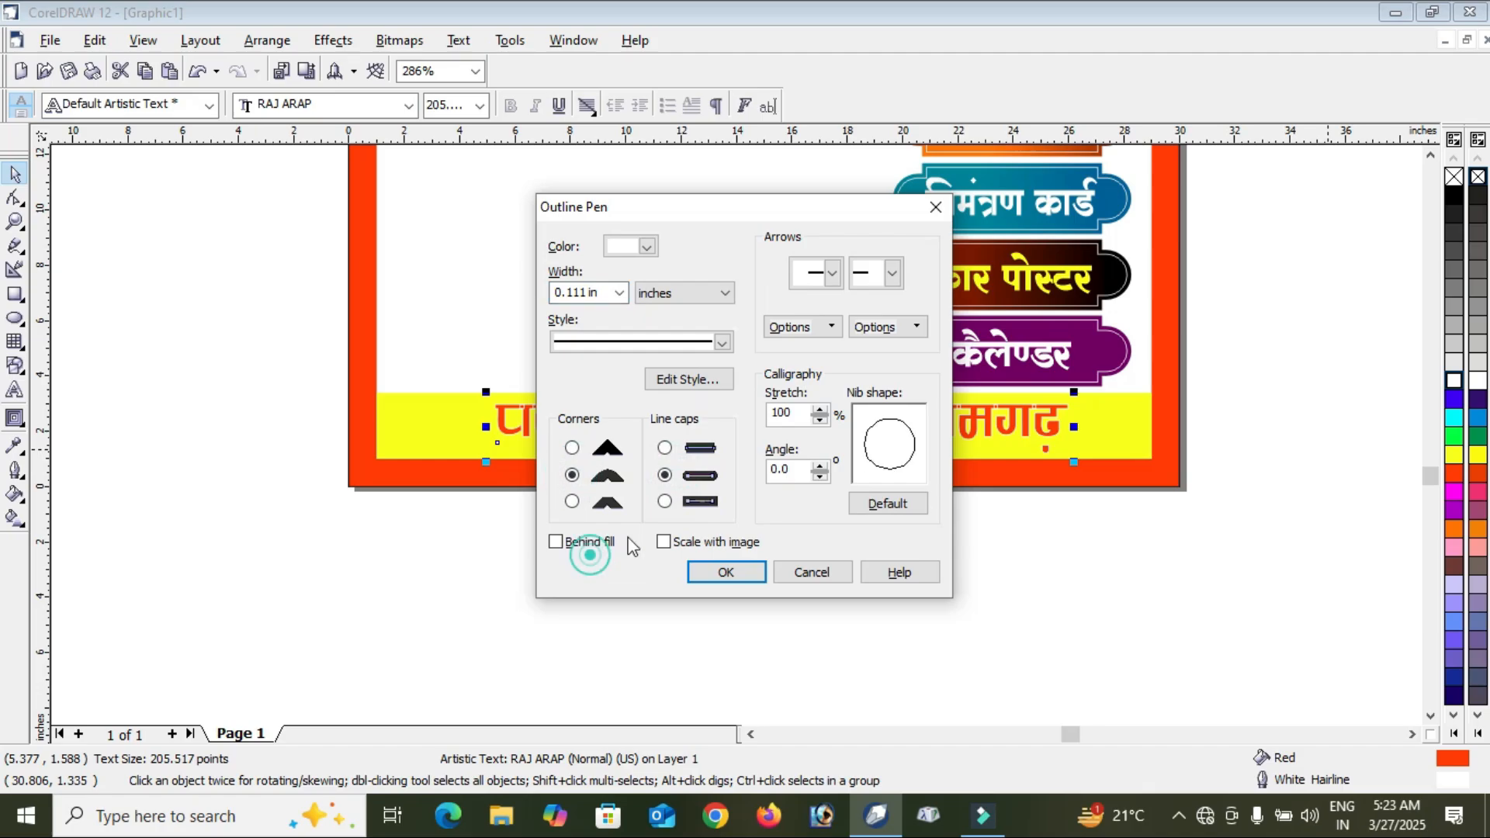
left_click(630, 537)
left_click(684, 546)
left_click(710, 570)
Move the flex printer picture to the banner's lower left area and the screen-printing picture just above it.
key("F4")
left_click(1200, 303)
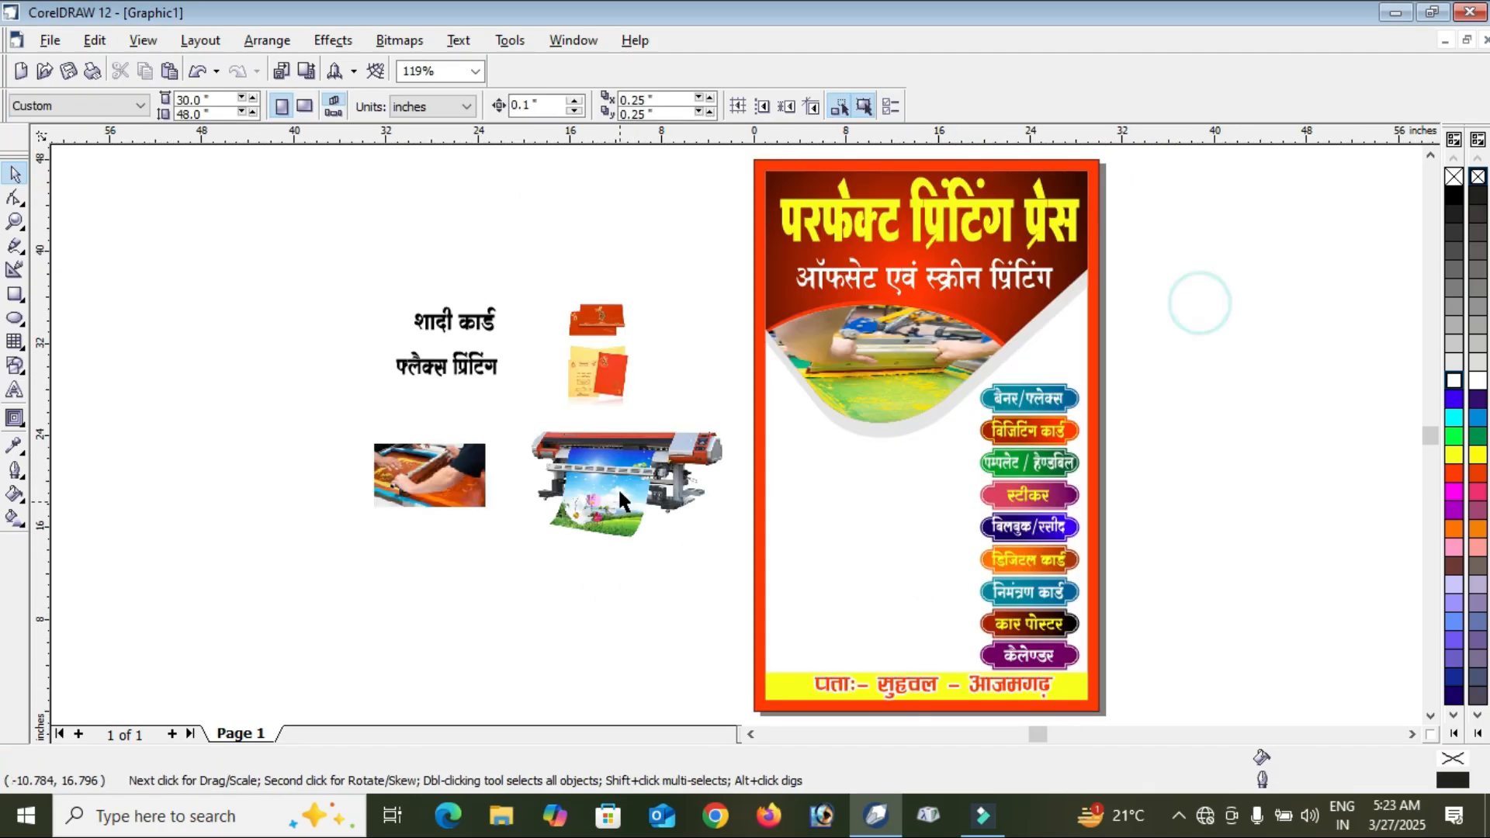
left_click_drag(621, 500, 847, 589)
left_click_drag(968, 612, 892, 601)
left_click_drag(435, 477, 846, 497)
left_click(1249, 327)
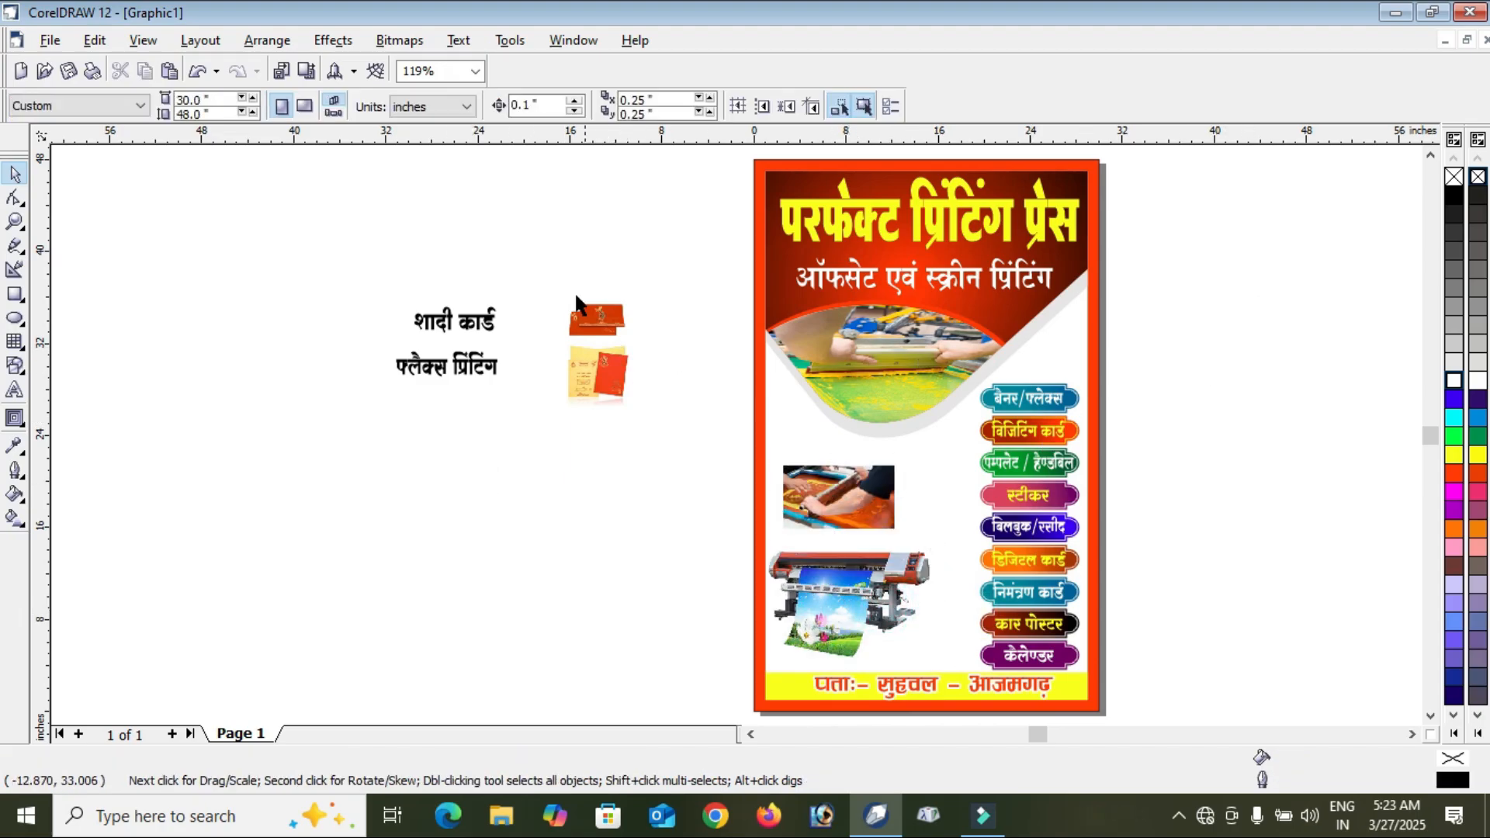
Move the closed red wedding card picture onto the banner, just above the service badges.
left_click(545, 284)
left_click_drag(600, 319, 1071, 332)
left_click(1192, 318)
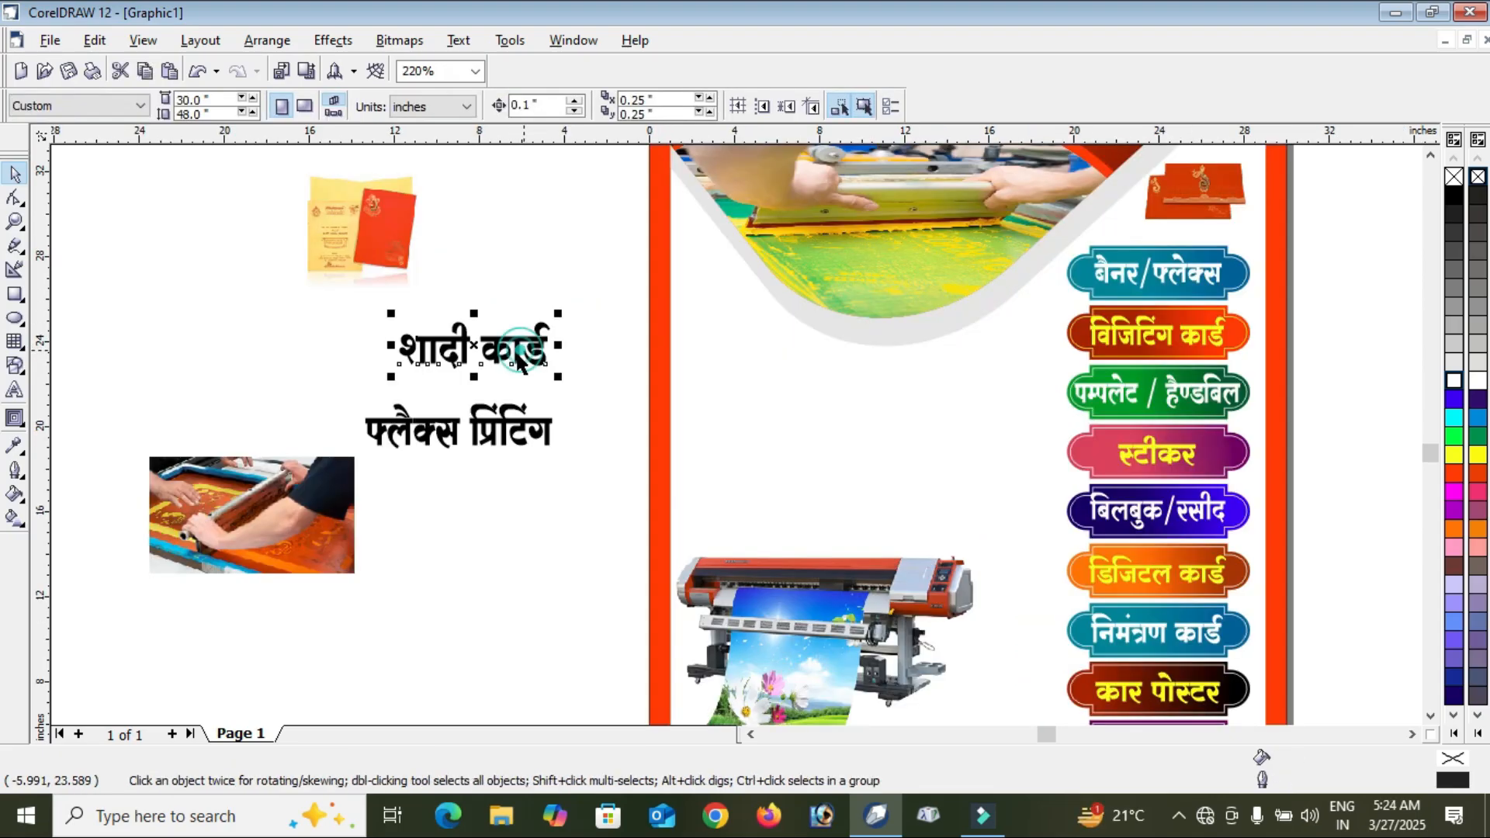
Draw a rectangle about 9.45 by 2.33 inches around the शादी कार्ड text, starting at the banner's left border.
left_click_drag(811, 402, 800, 393)
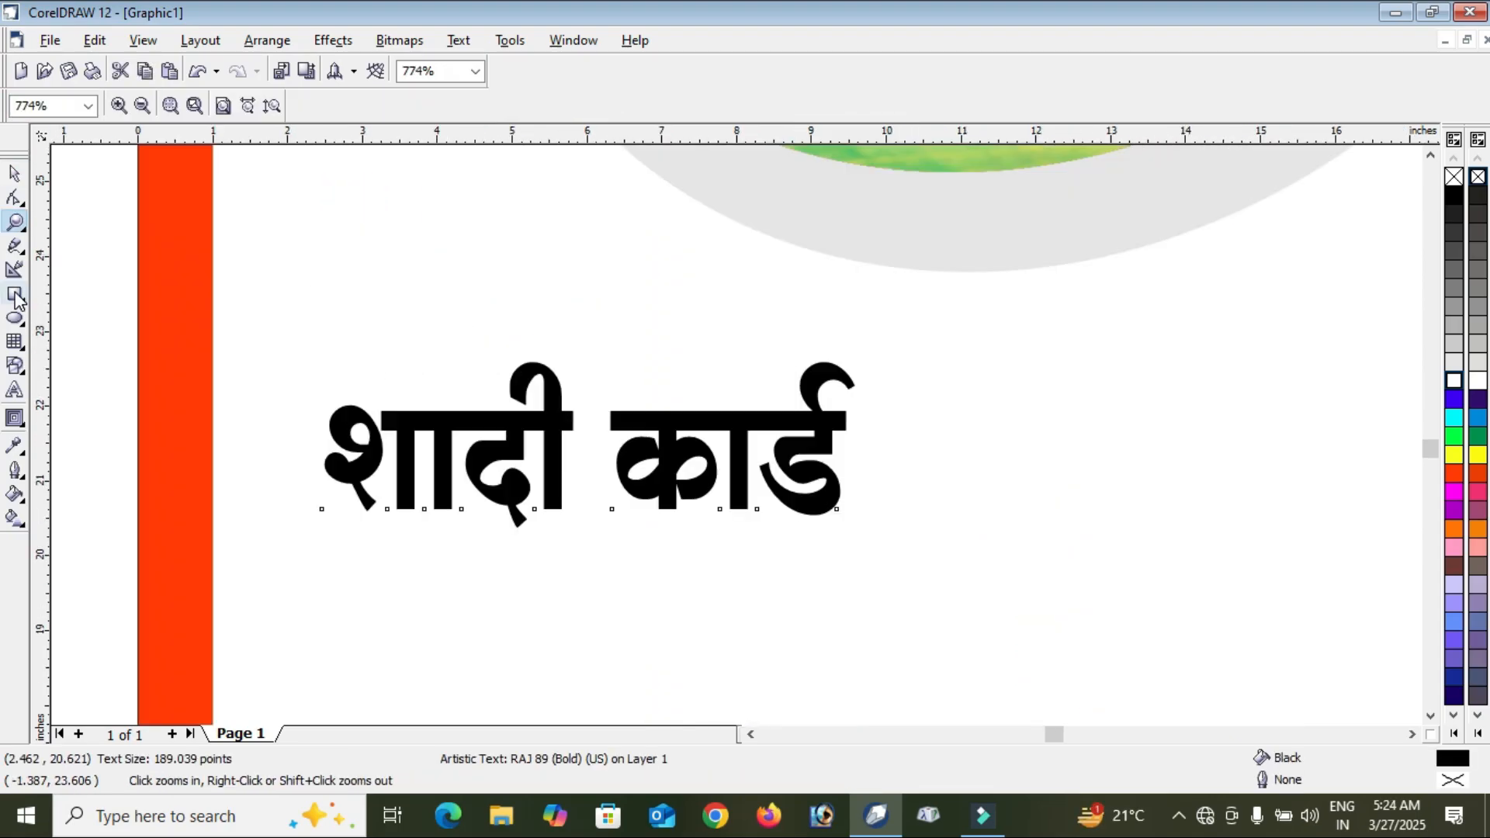
left_click(16, 295)
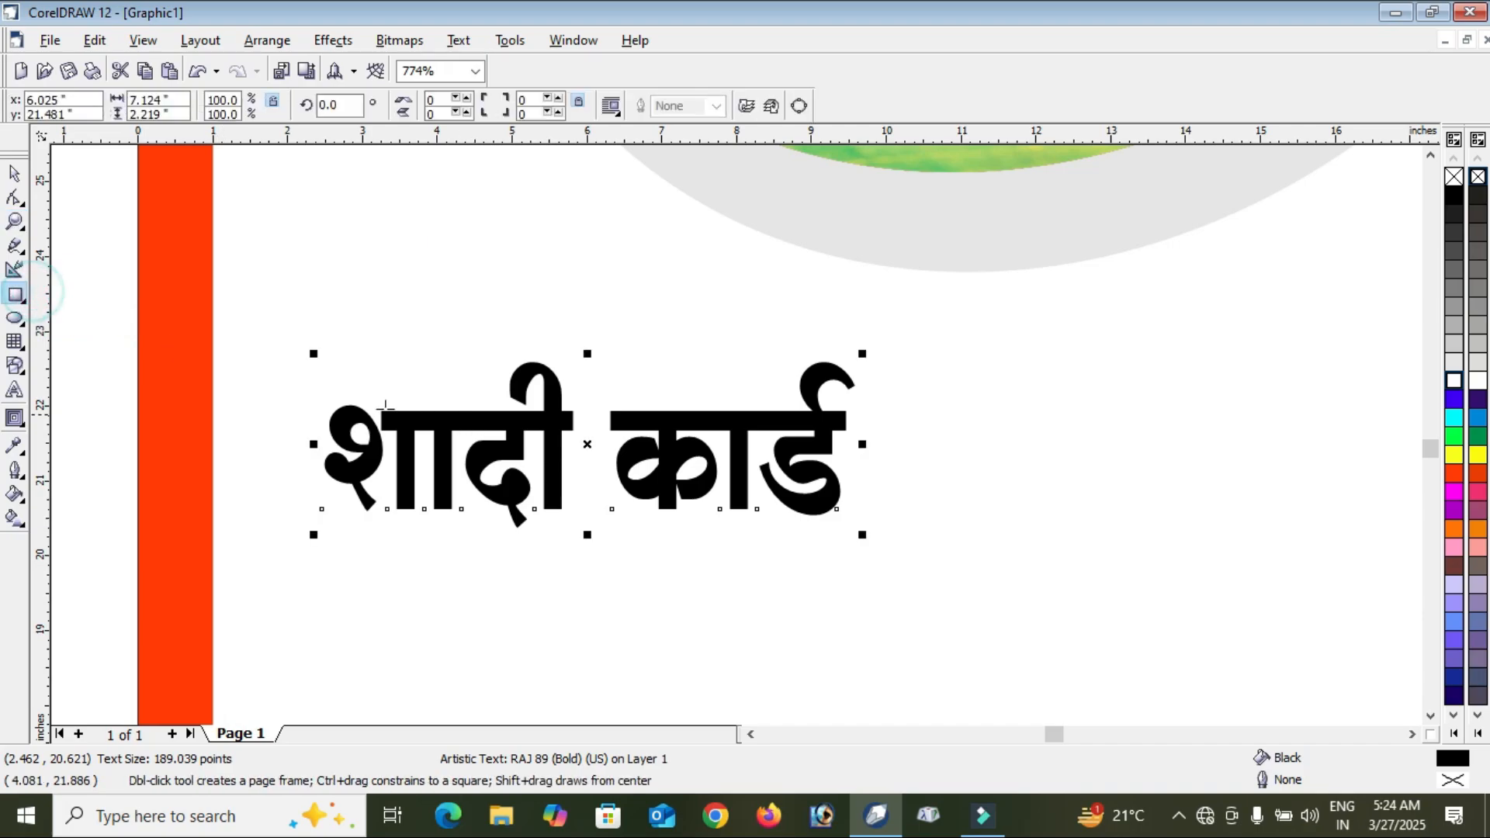
left_click_drag(212, 346, 920, 521)
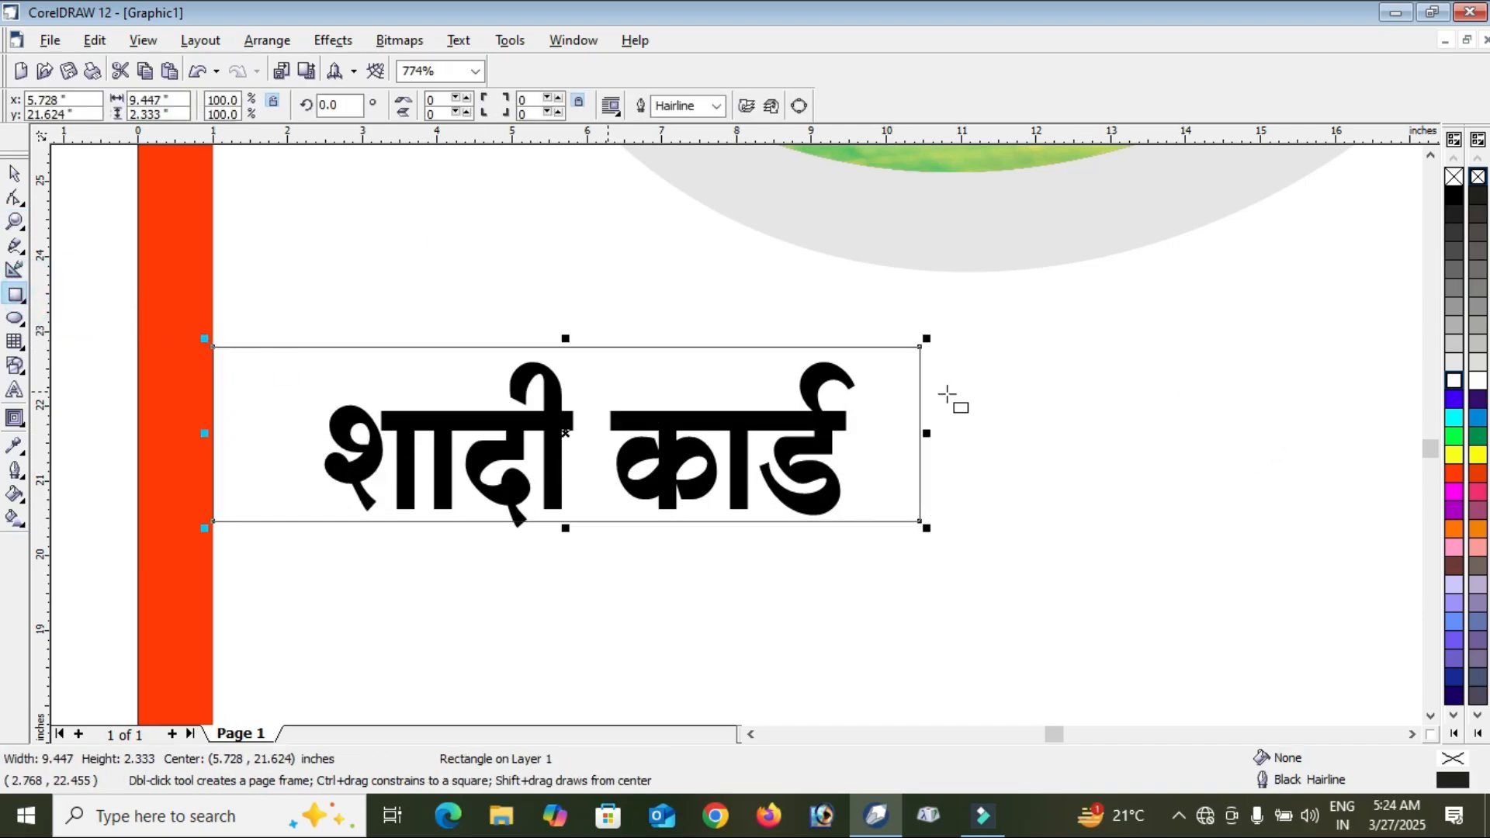
Fill the rectangle with a linear gradient from Deep Navy Blue at its right end to light blue at its left, and remove its outline.
left_click(1453, 697)
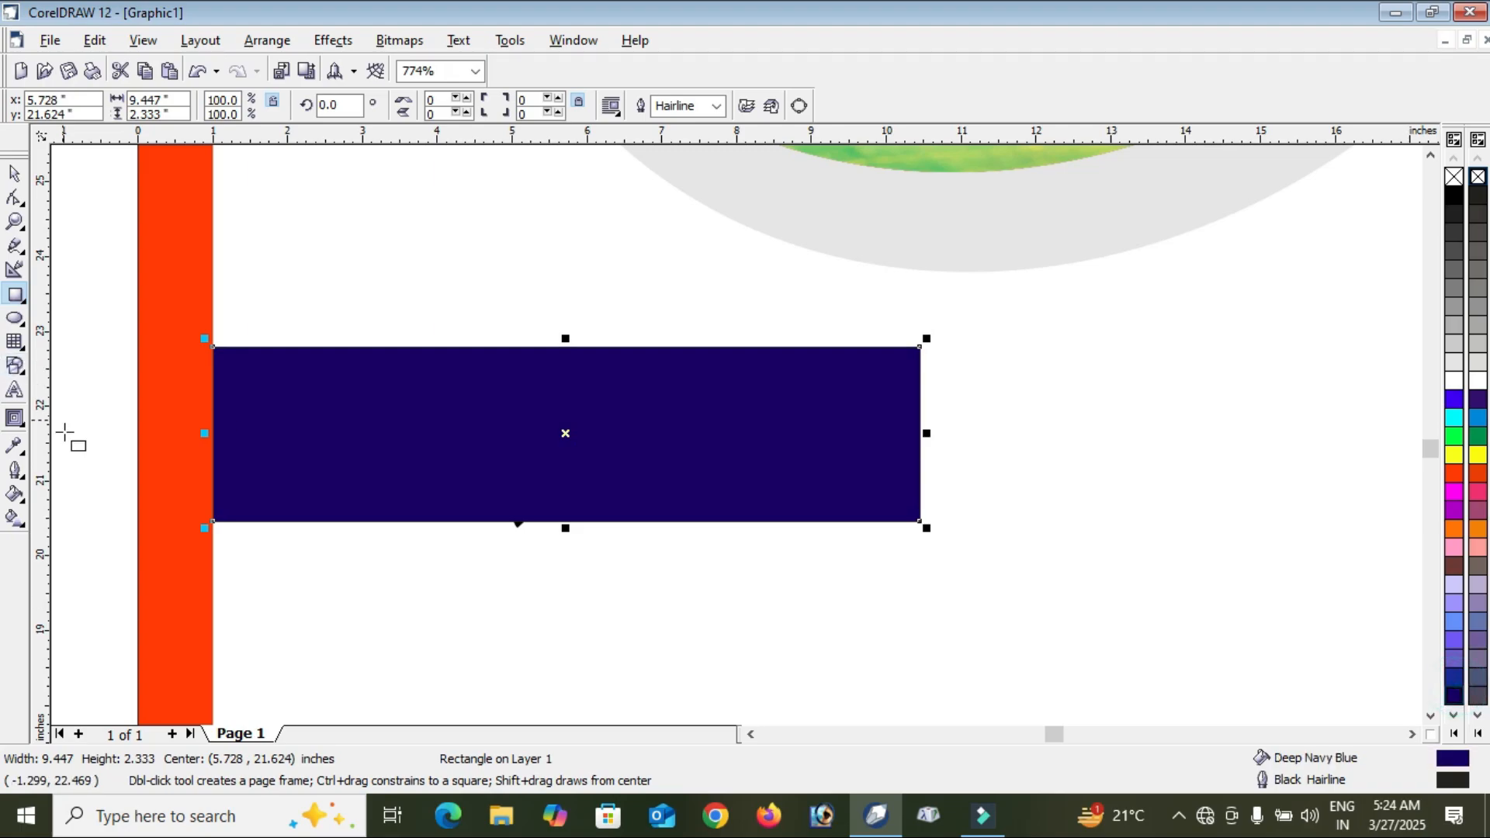
left_click(14, 518)
left_click_drag(901, 445, 309, 423)
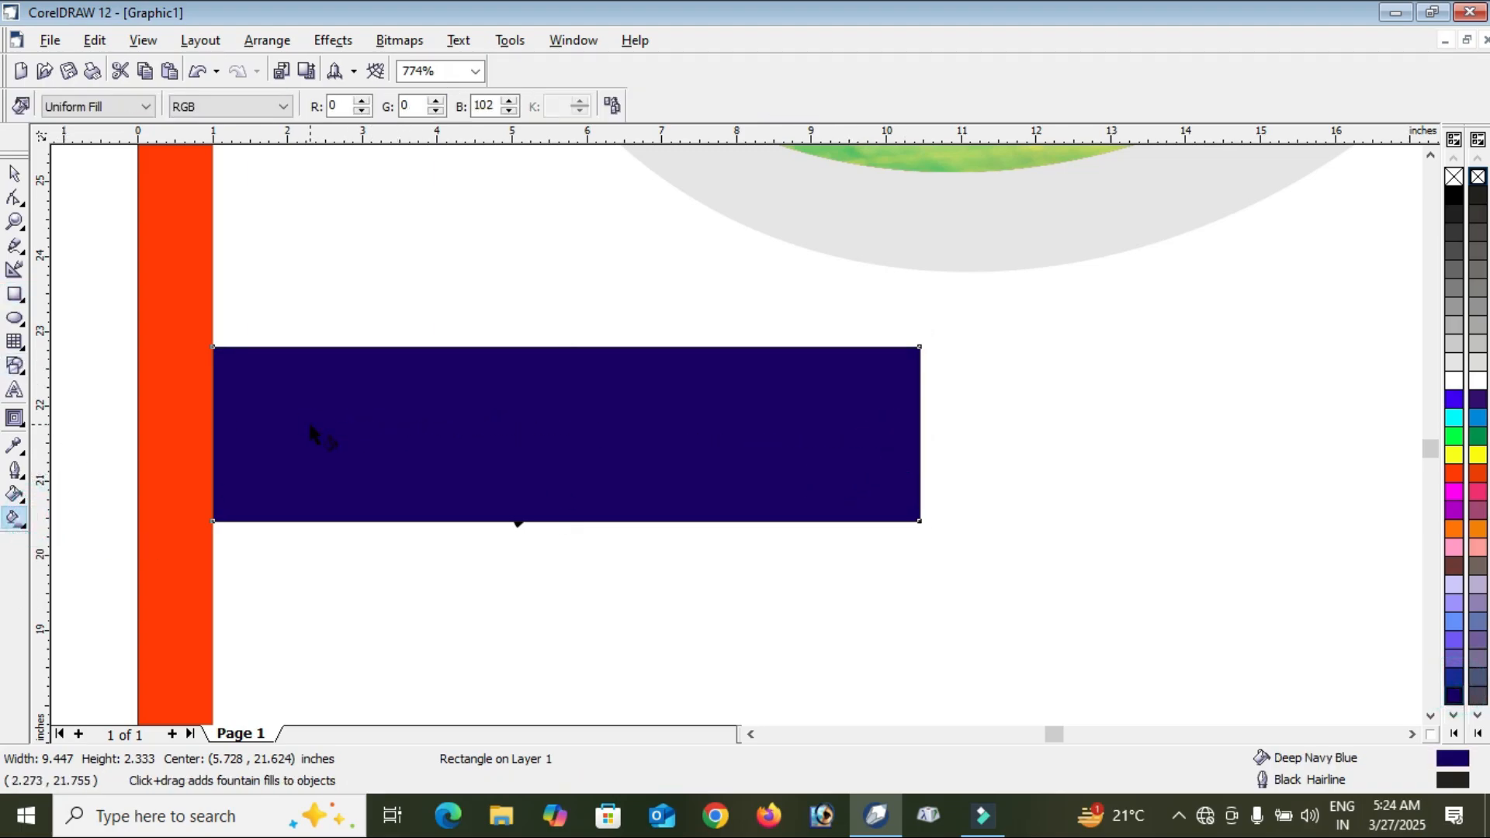
left_click(1454, 418)
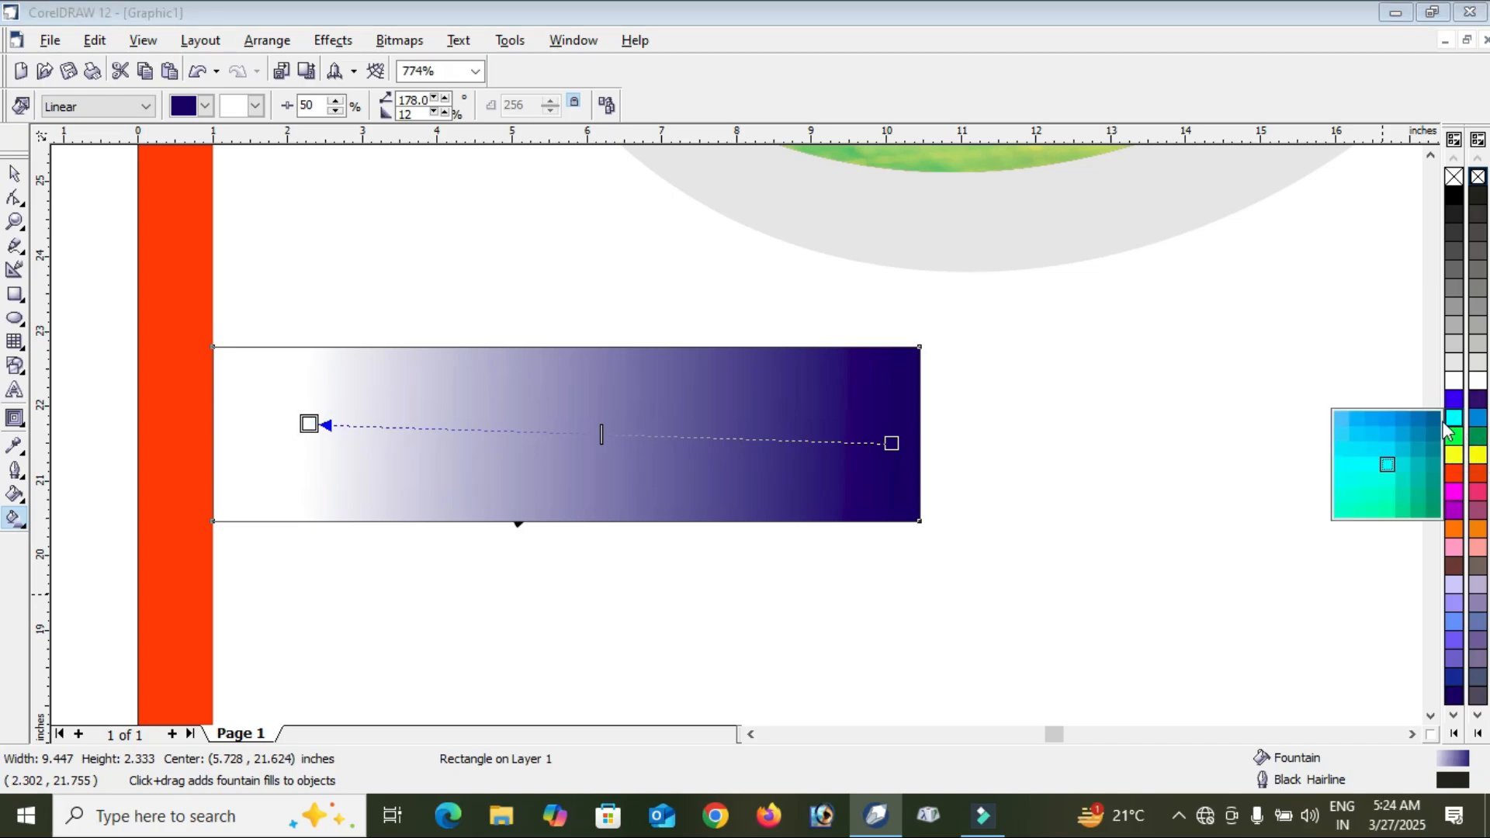
left_click(1411, 426)
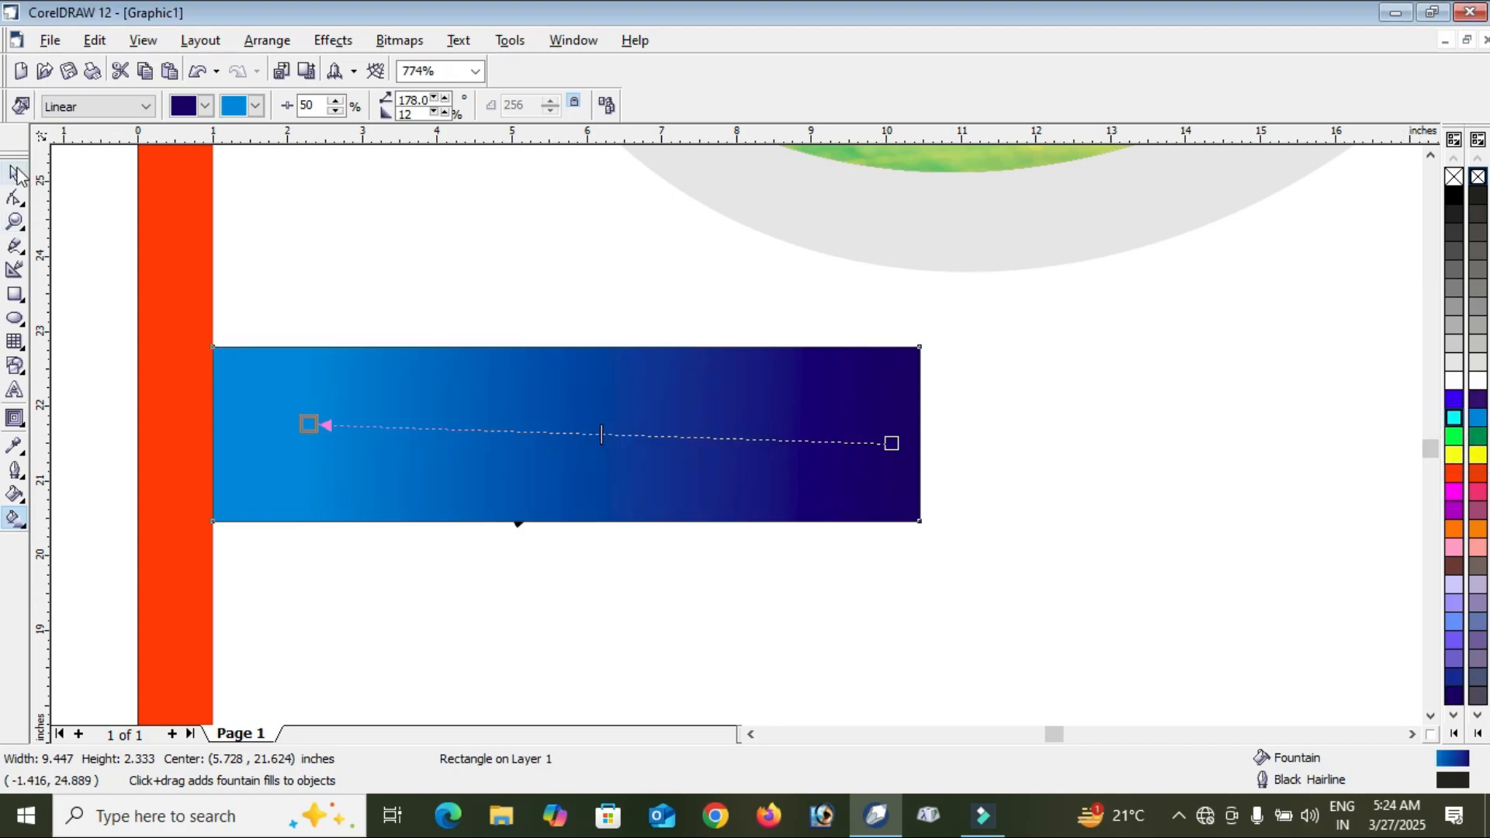
left_click(17, 174)
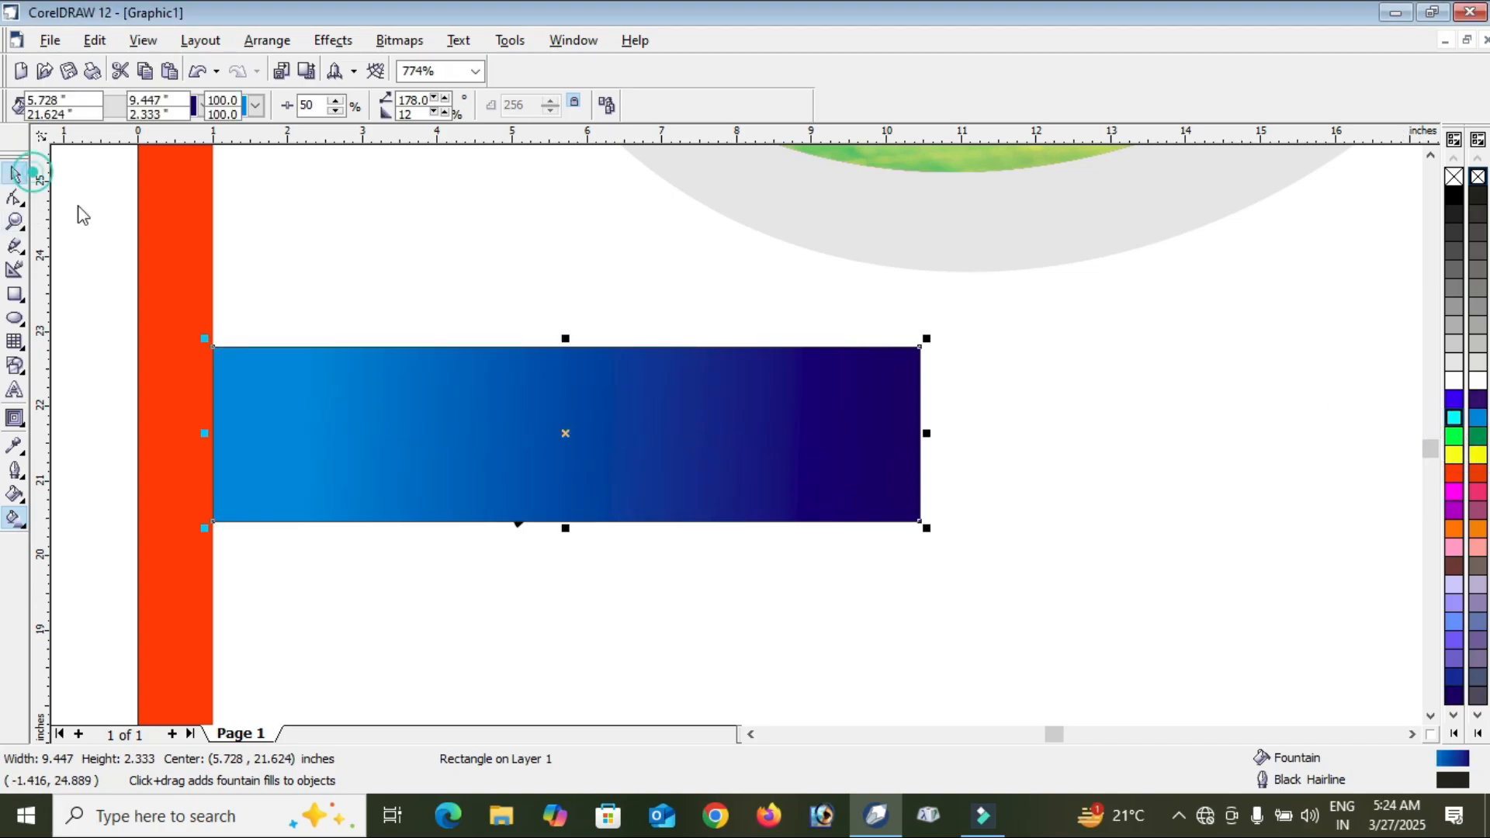
right_click(1454, 177)
Skew the gradient rectangle's upper edge leftward and draw a cutting rectangle about 1.5 by 5.4 inches over the end overlapping the border.
left_click(635, 426)
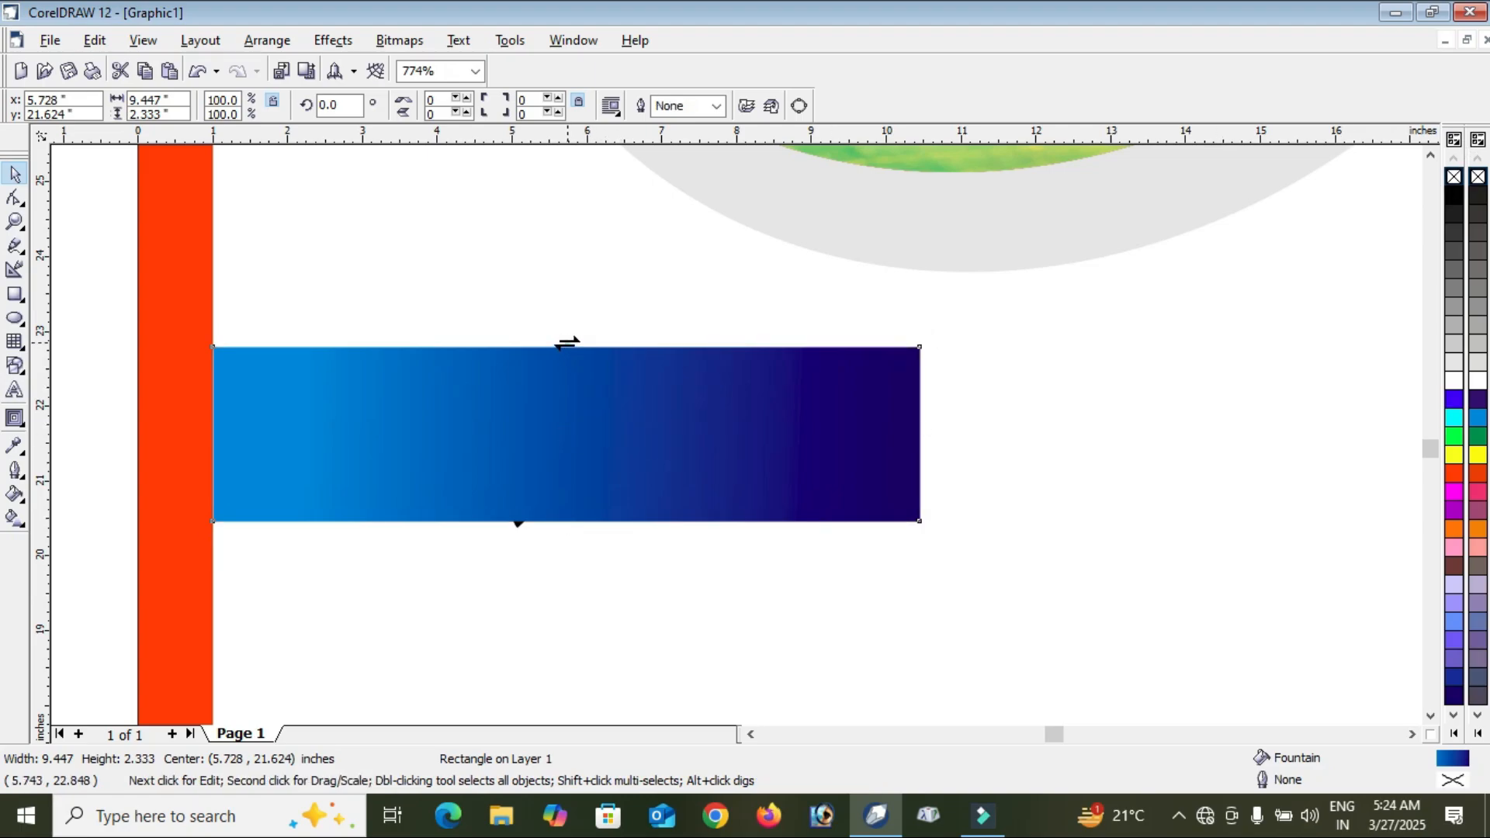
left_click_drag(568, 343, 496, 370)
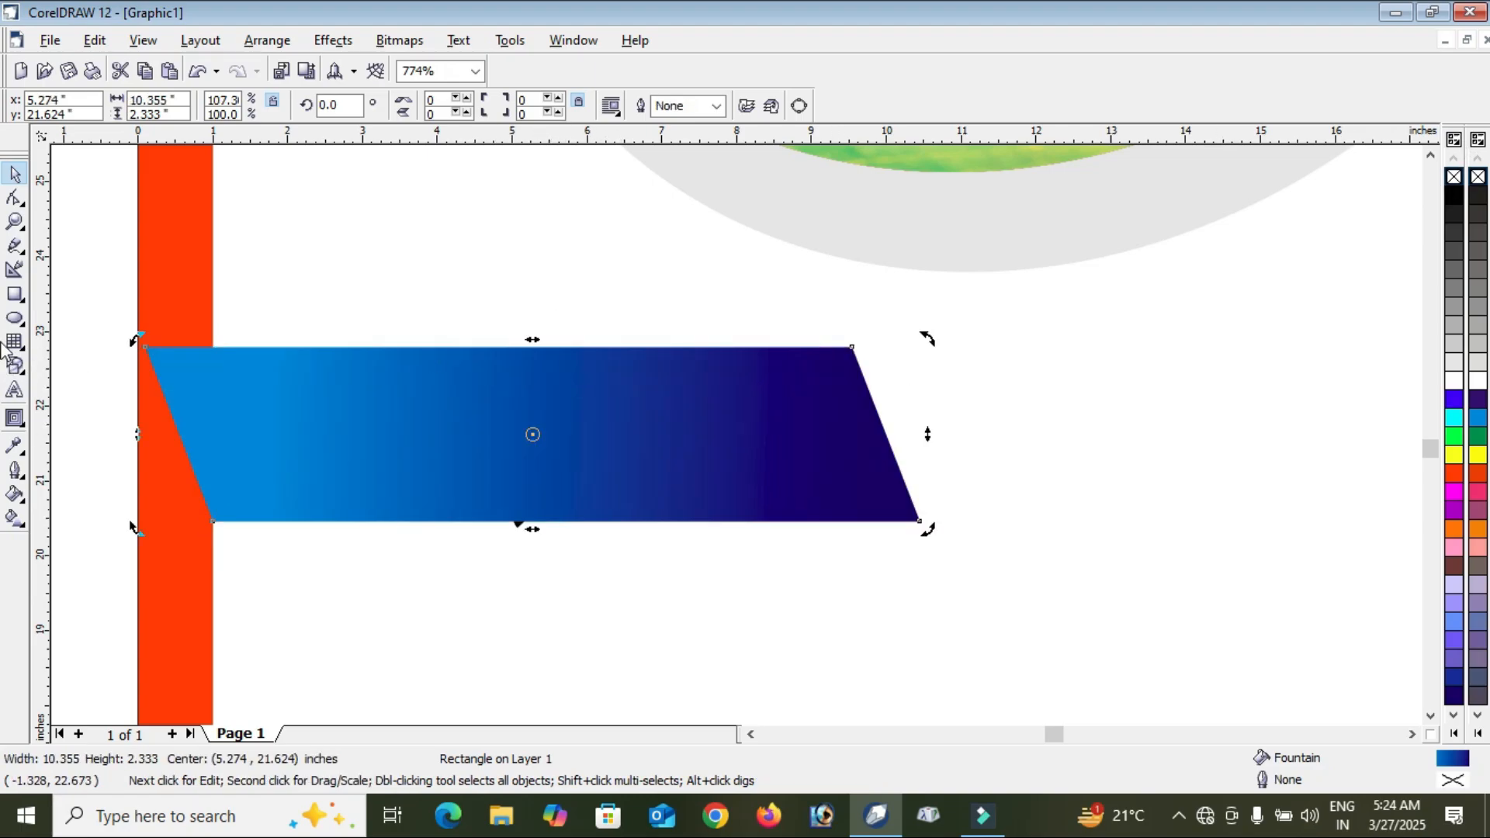
left_click(15, 296)
left_click_drag(101, 177, 214, 583)
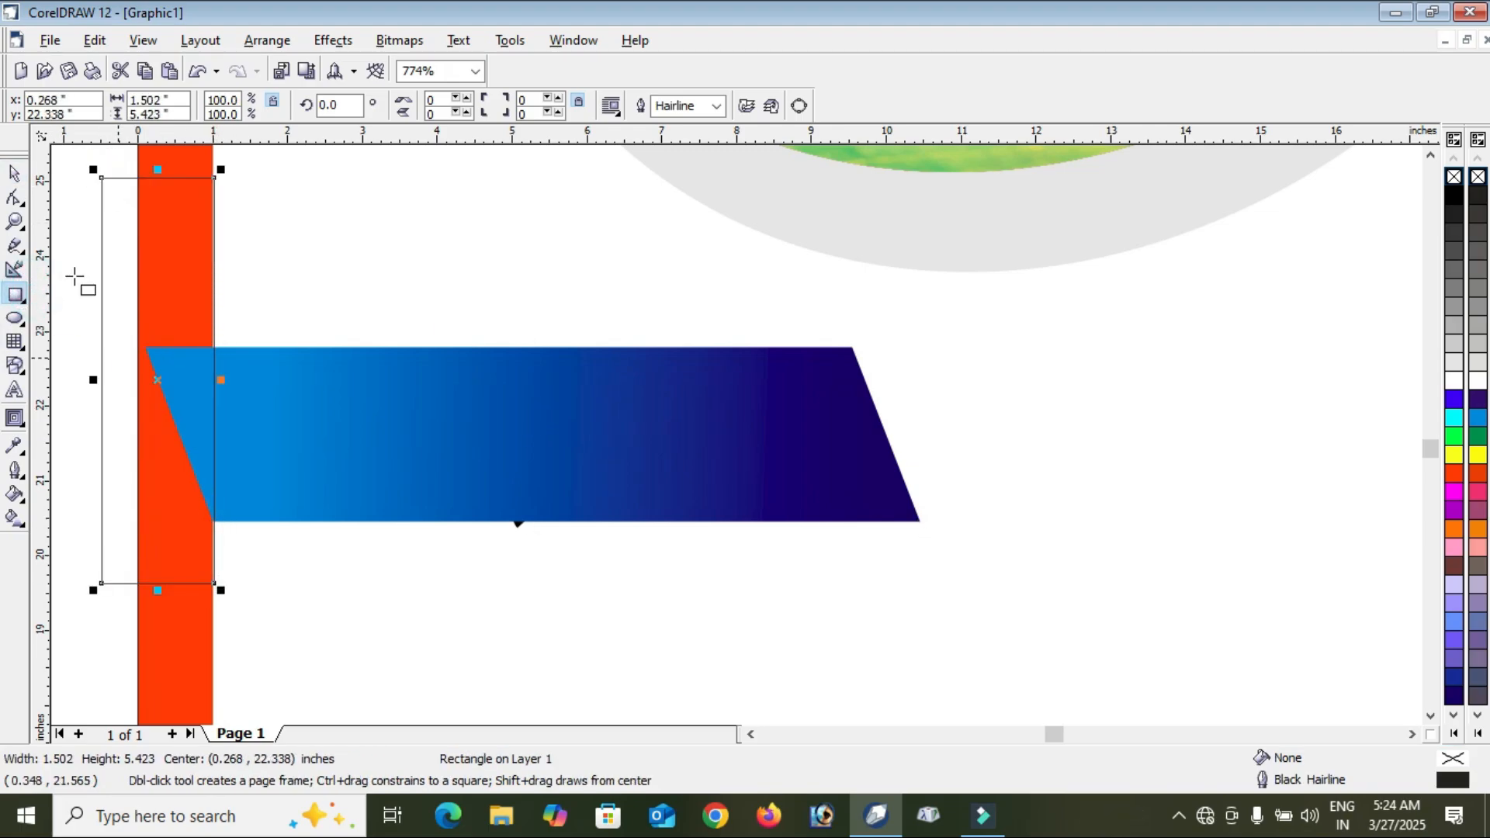
Trim the gradient shape with the cutting rectangle so it ends flush at the red border, and delete the cutting rectangle.
left_click(15, 175)
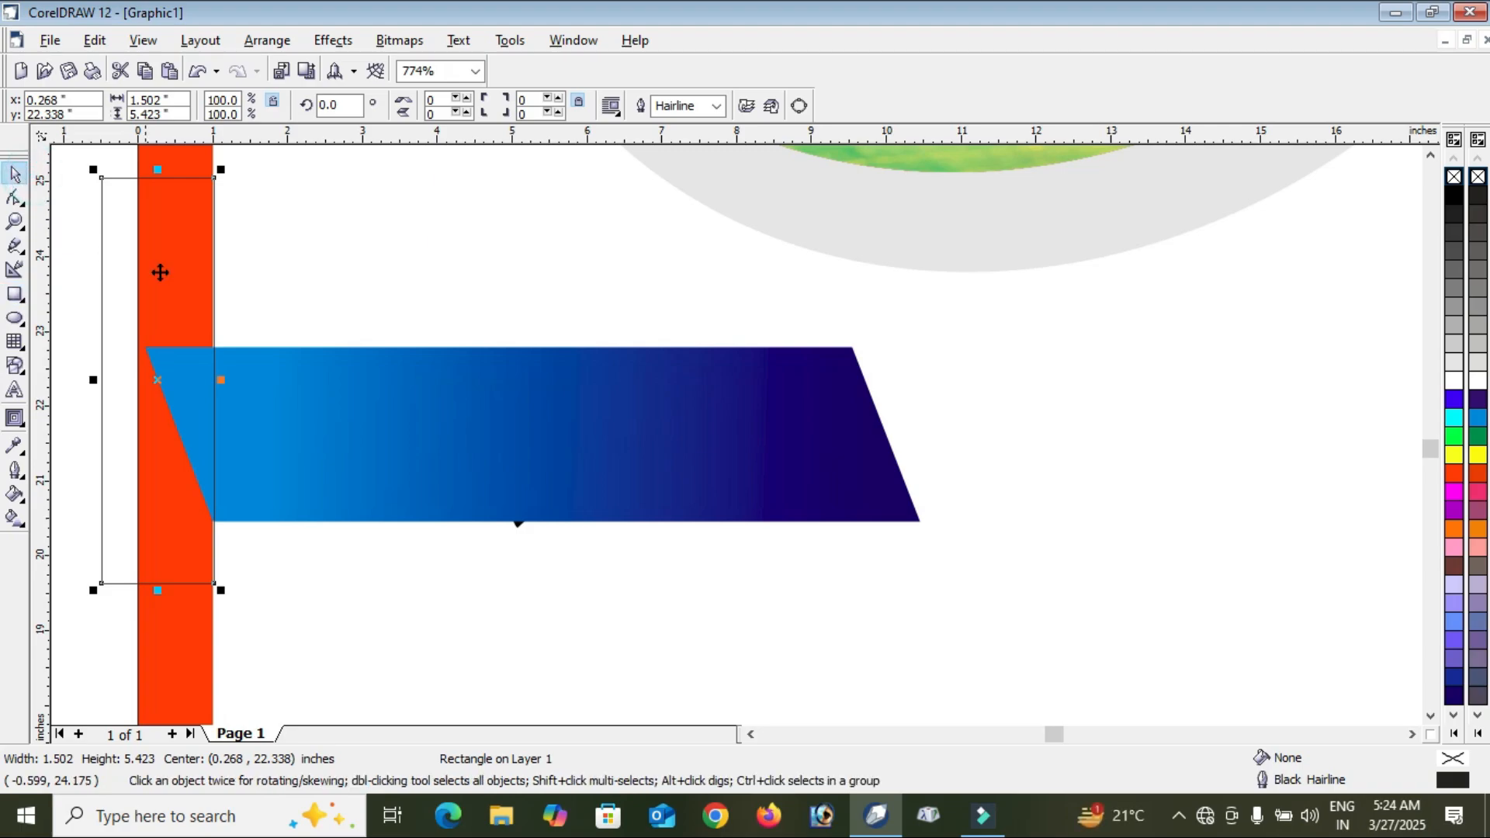
left_click(674, 420, "shift")
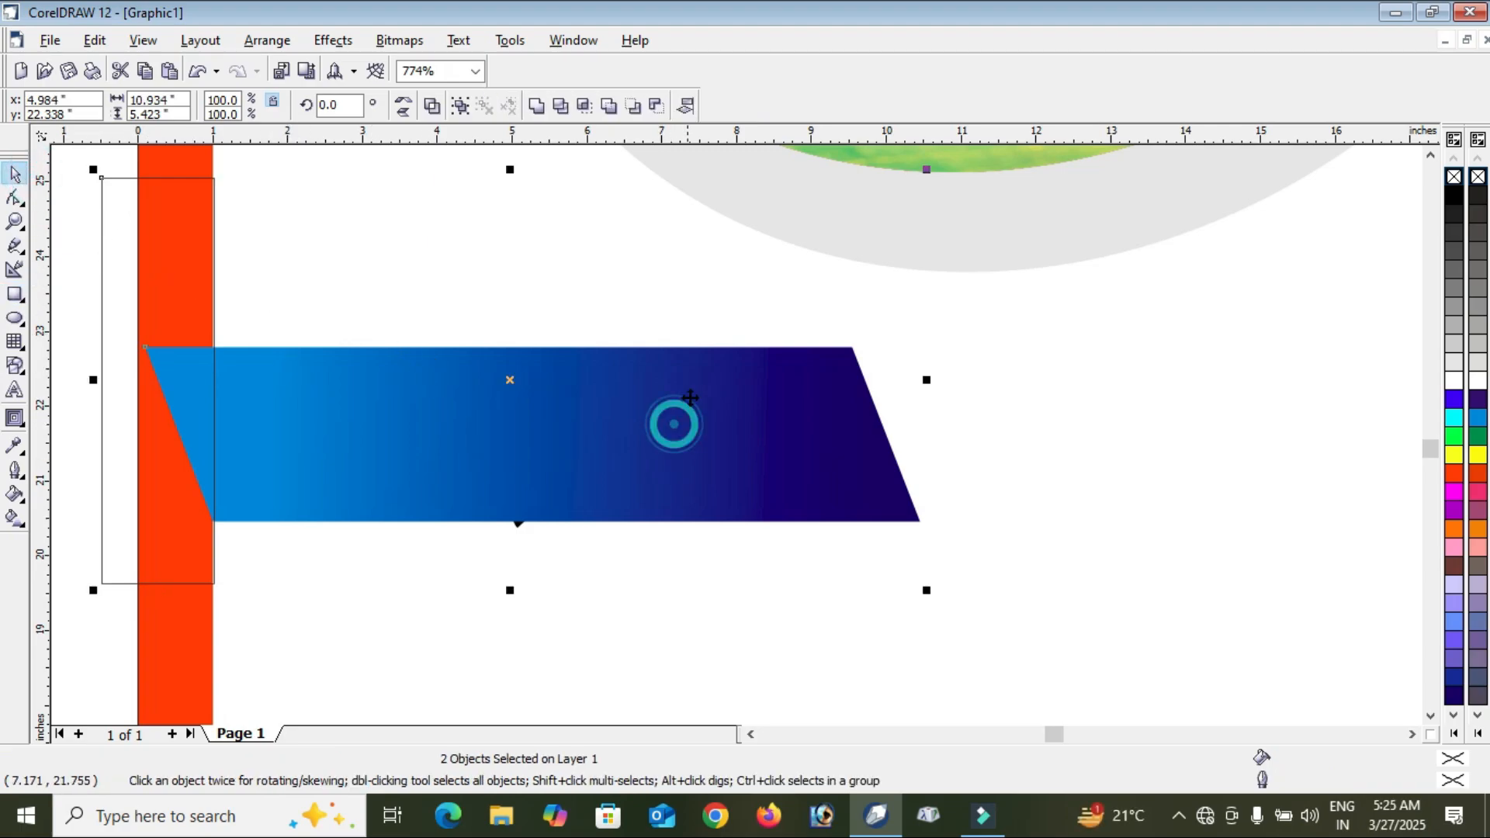
left_click(561, 107)
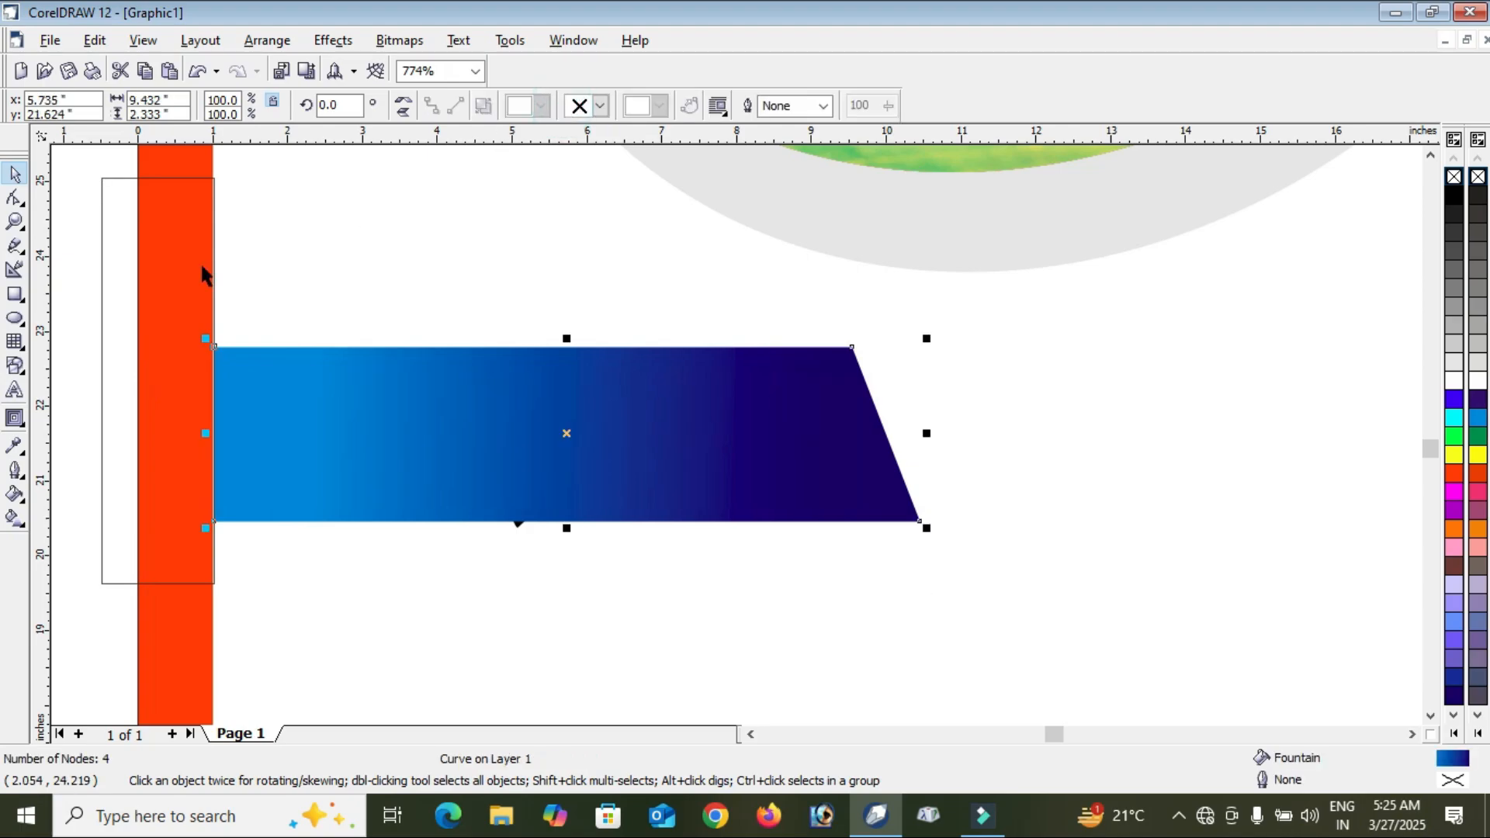
left_click(83, 187)
left_click(123, 216)
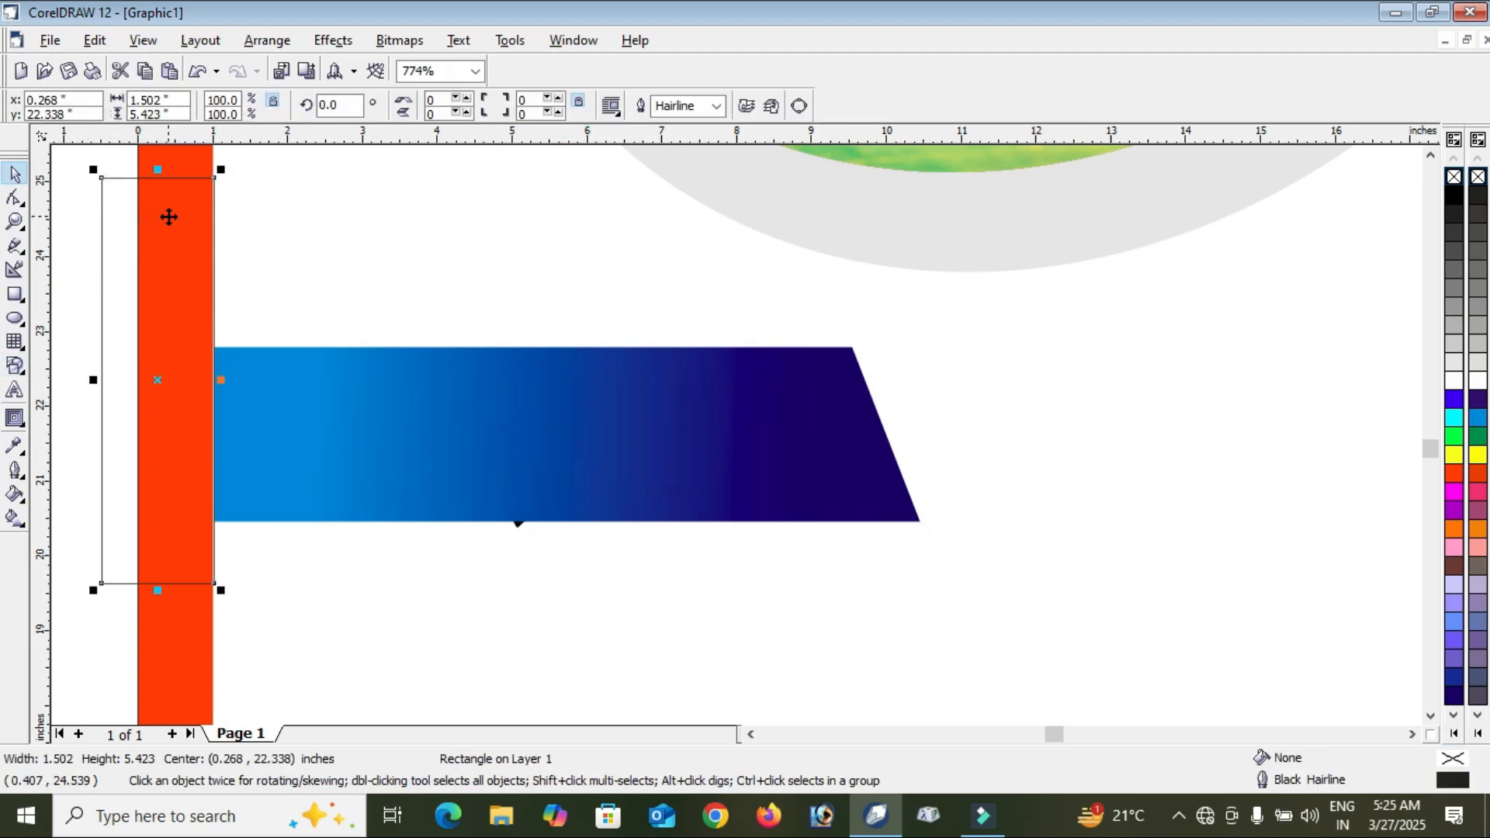
key("Delete")
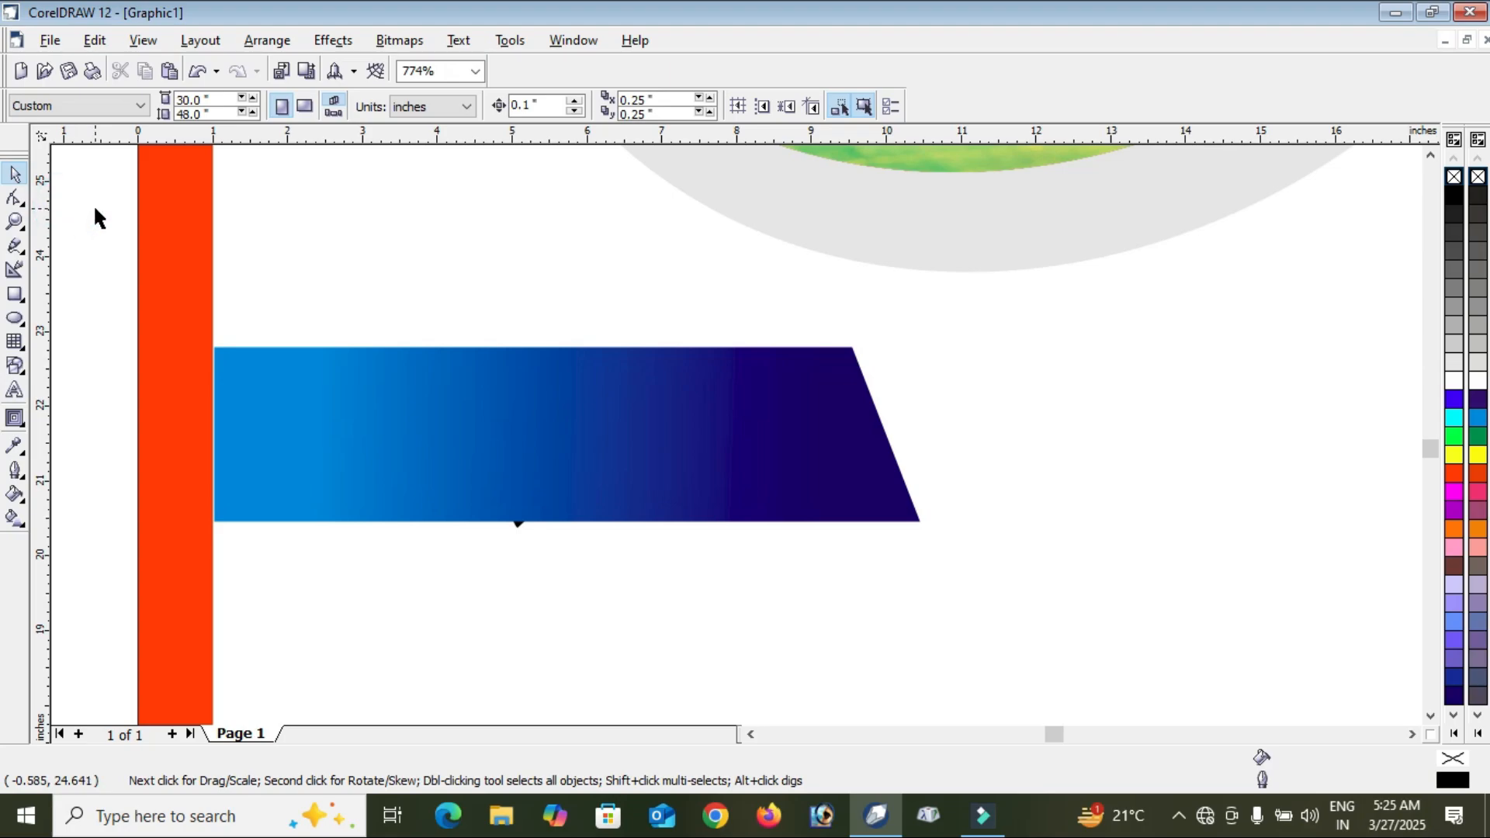
Bring the hidden शादी कार्ड text to the front and centre it horizontally and vertically on the gradient strip.
left_click_drag(85, 233, 822, 598)
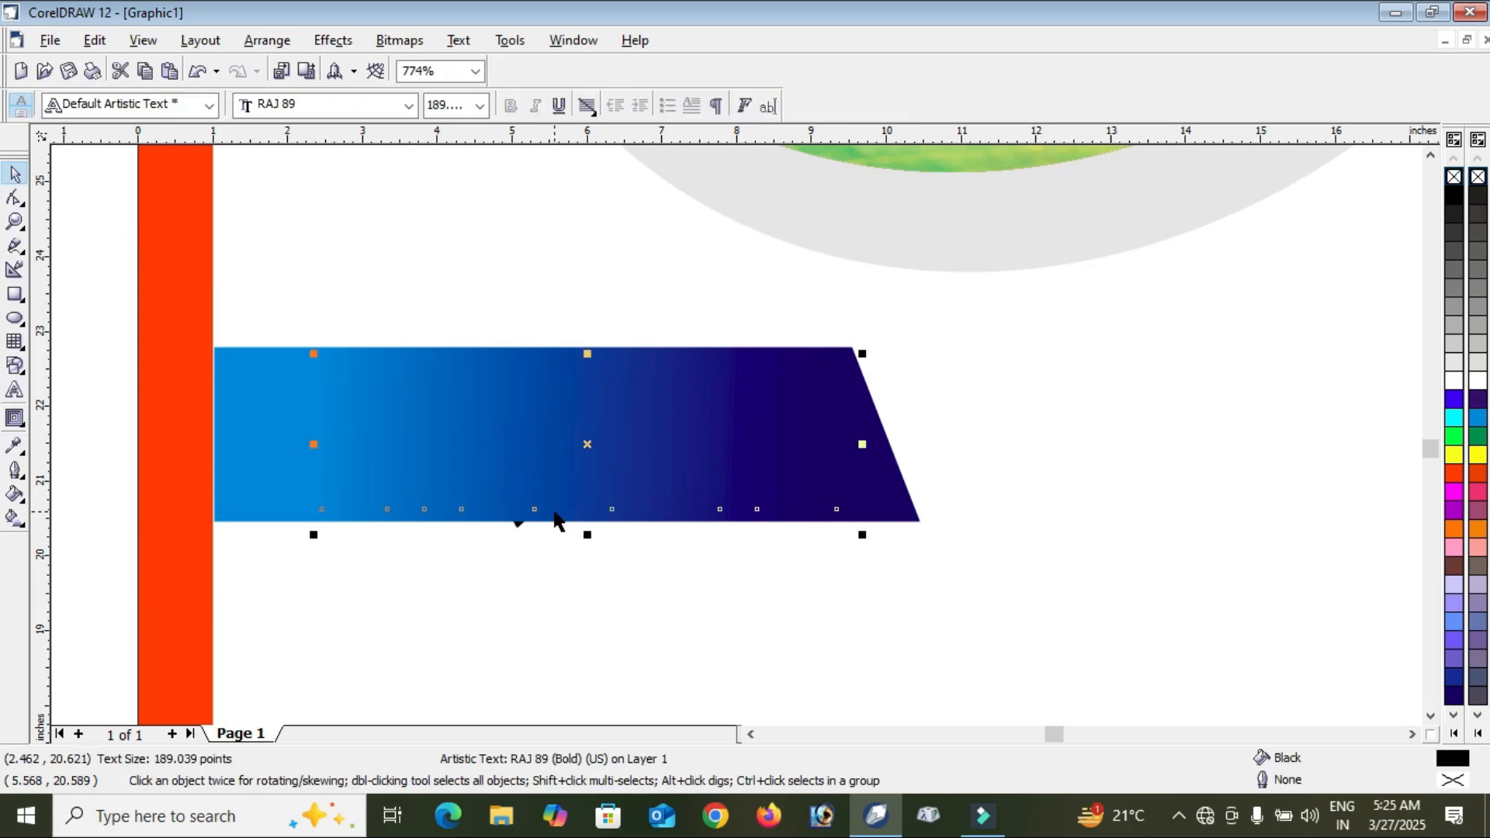
key("shift+Page_Up")
left_click(290, 407, "shift")
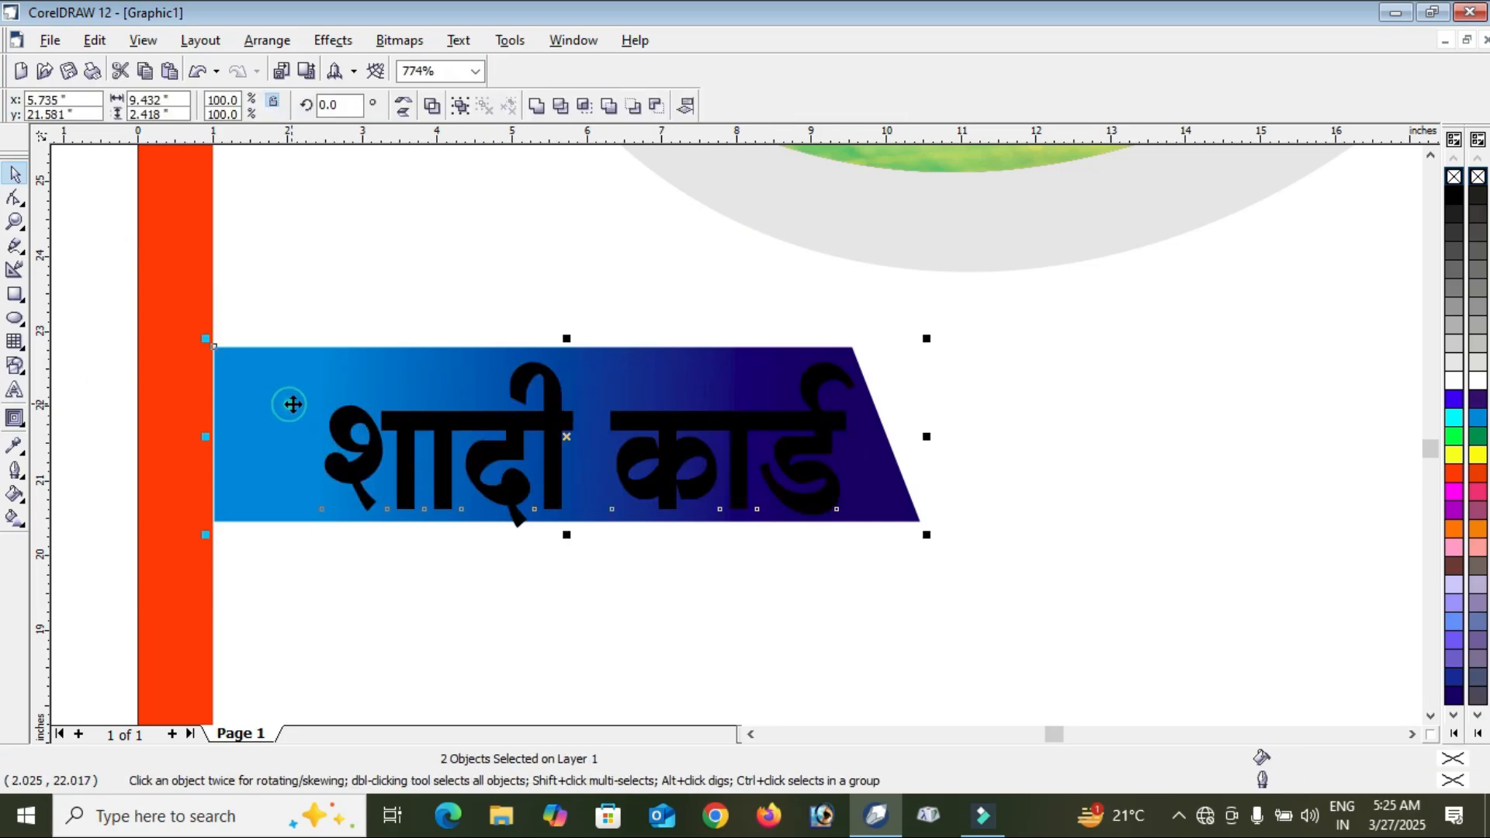
key("e")
key("c")
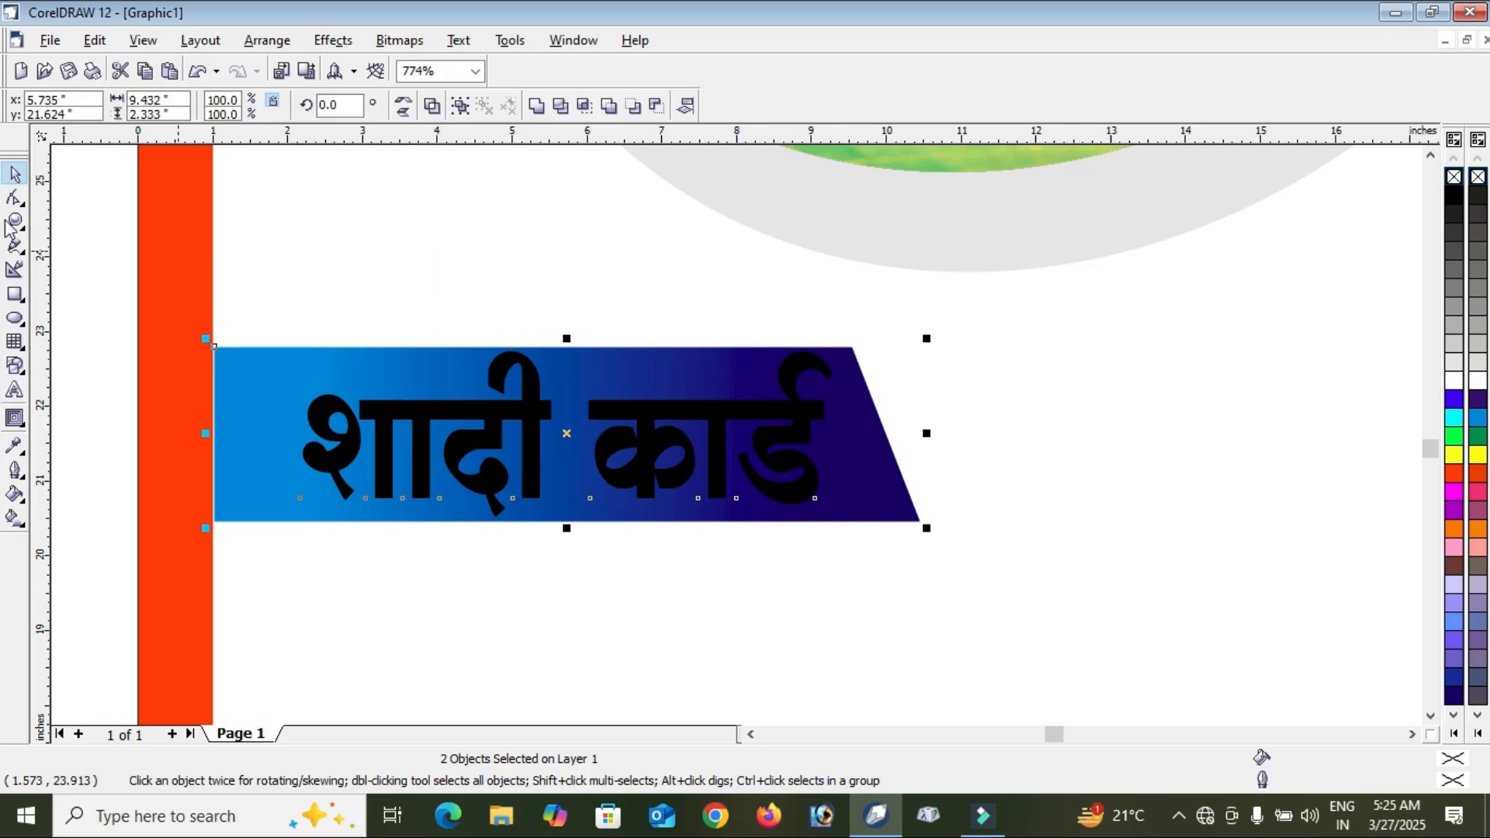
Fill the शादी कार्ड text with white.
left_click(104, 256)
left_click(533, 409)
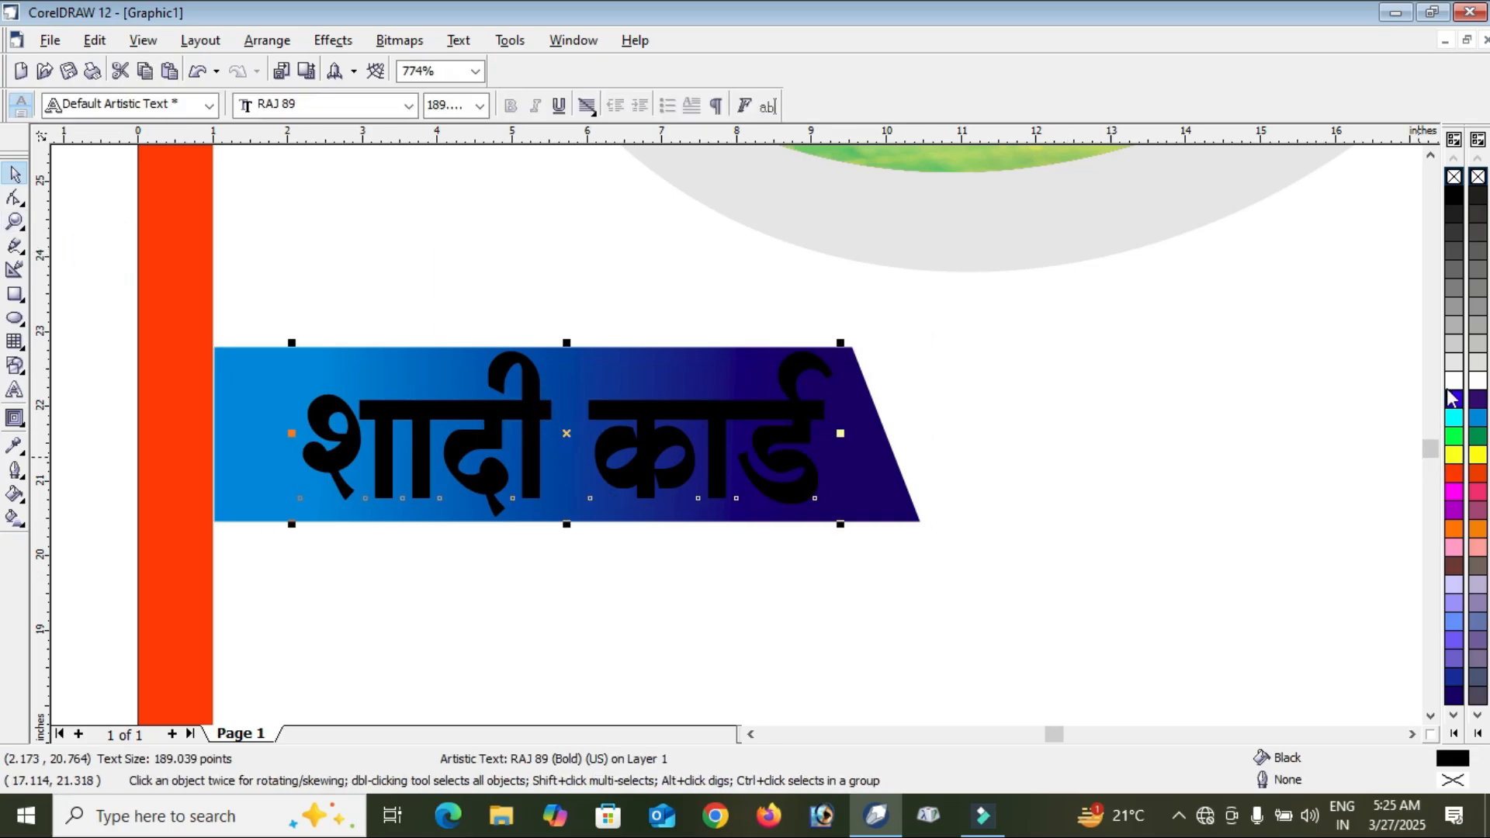
left_click(1452, 380)
scroll(1208, 236, "down", 2)
left_click(549, 266)
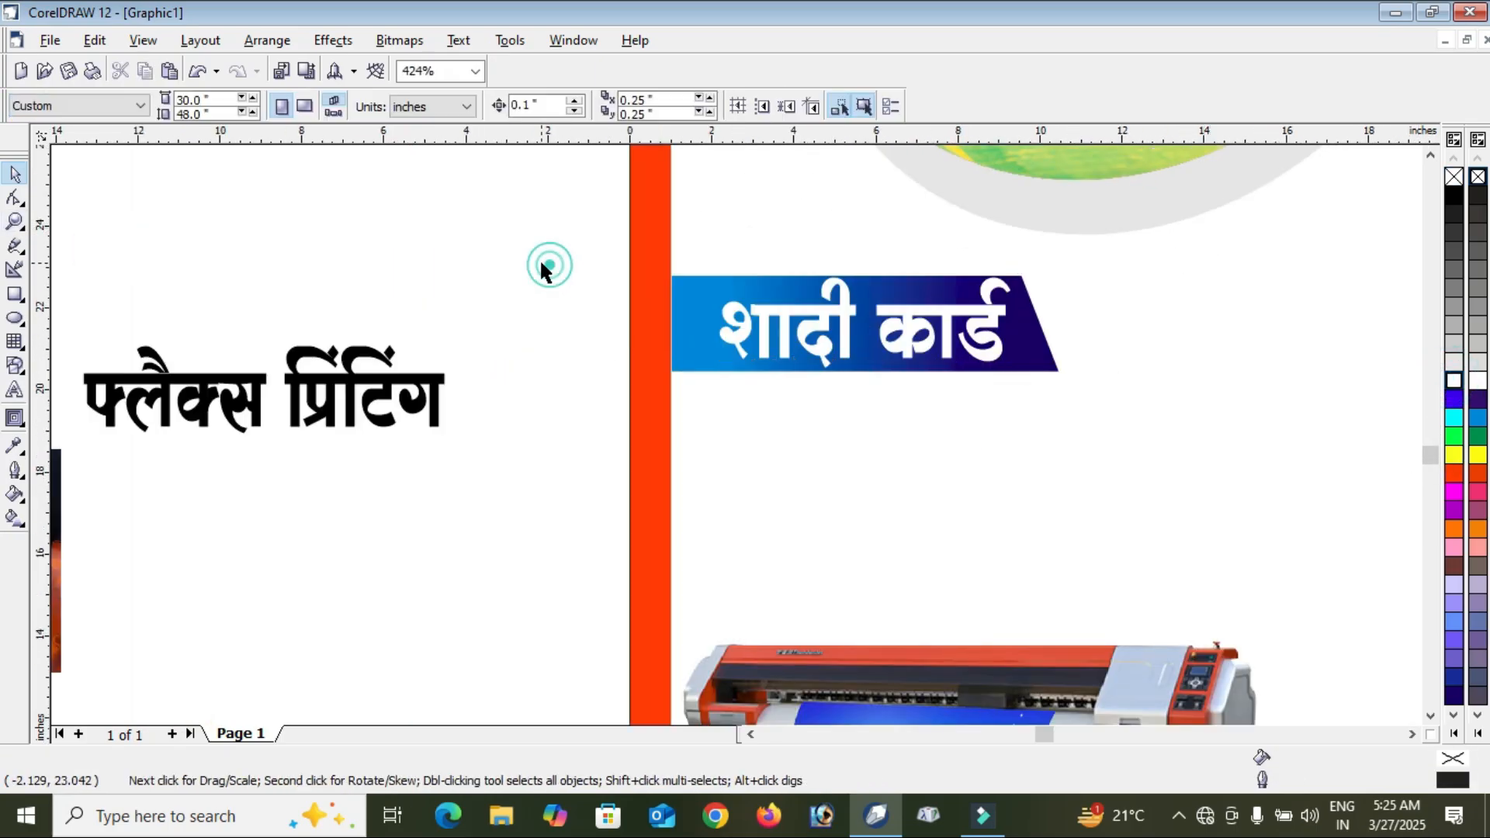
Duplicate the gradient strip down to the printer picture and shrink the picture to about 11.9 by 7.9 inches, placed below the copied strip.
left_click(935, 315)
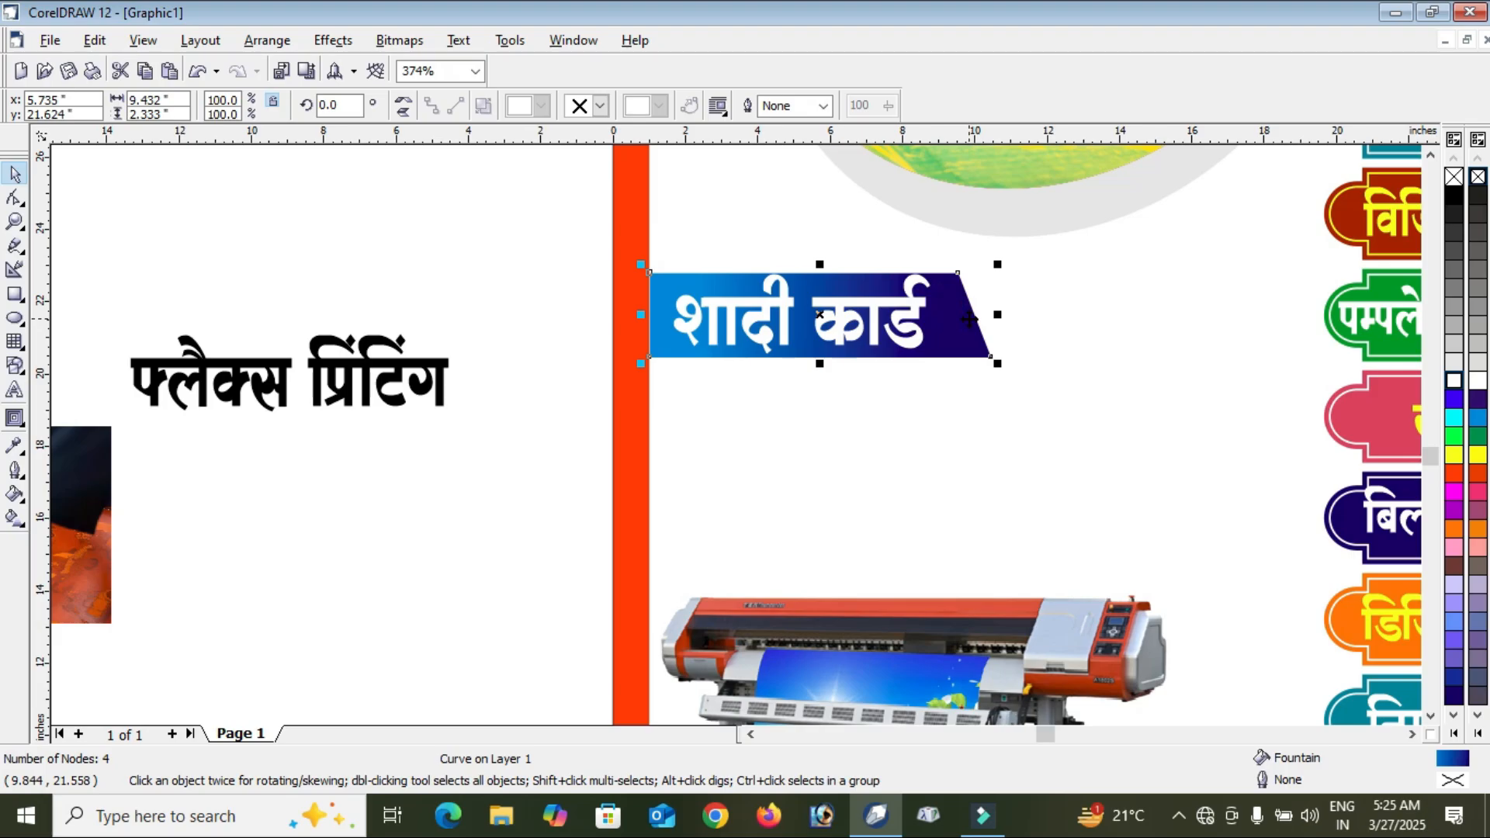
left_click_drag(969, 318, 971, 642)
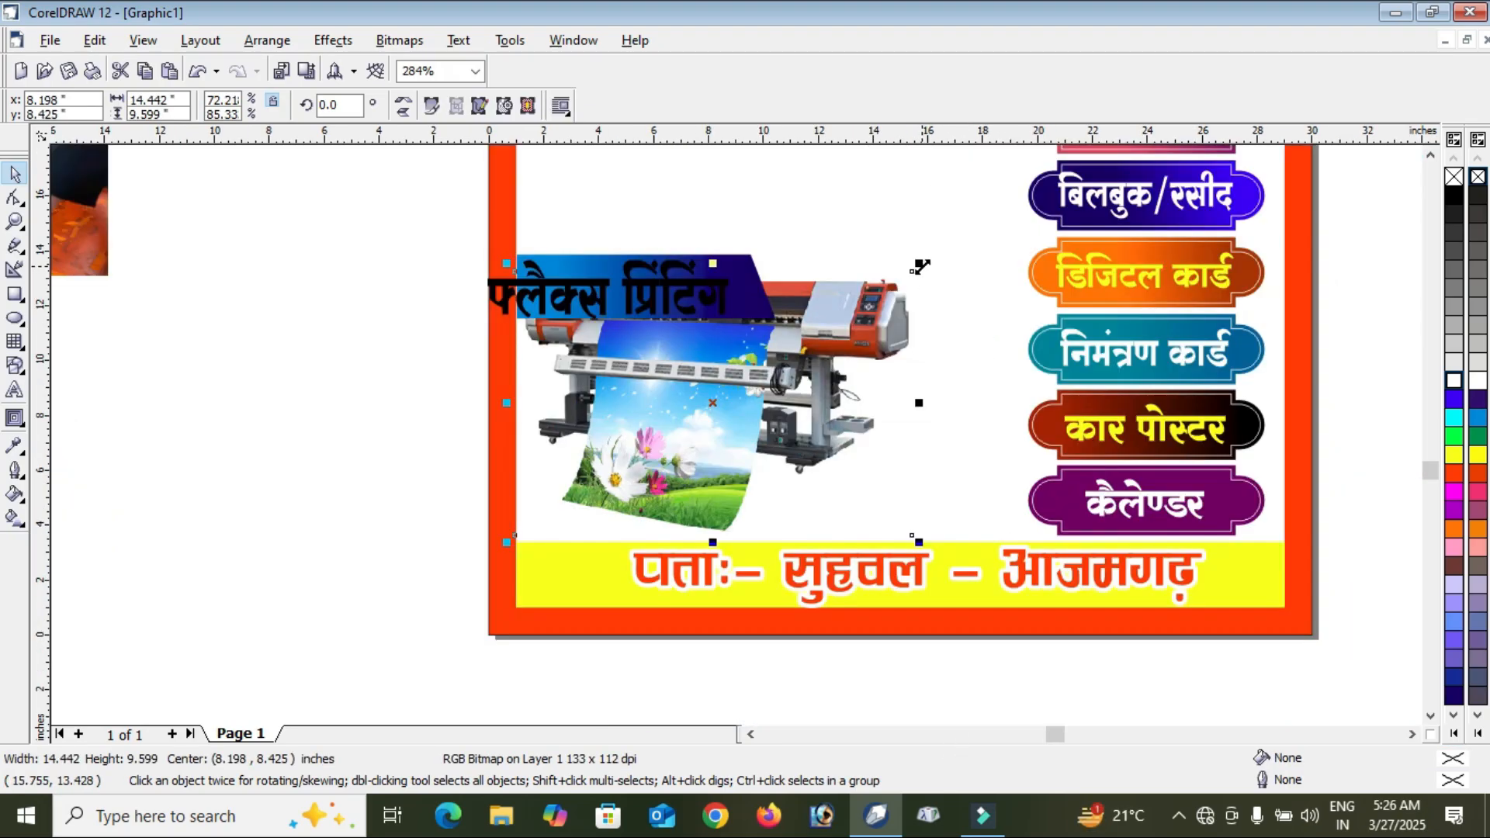
left_click_drag(925, 259, 843, 317)
left_click_drag(775, 380, 787, 377)
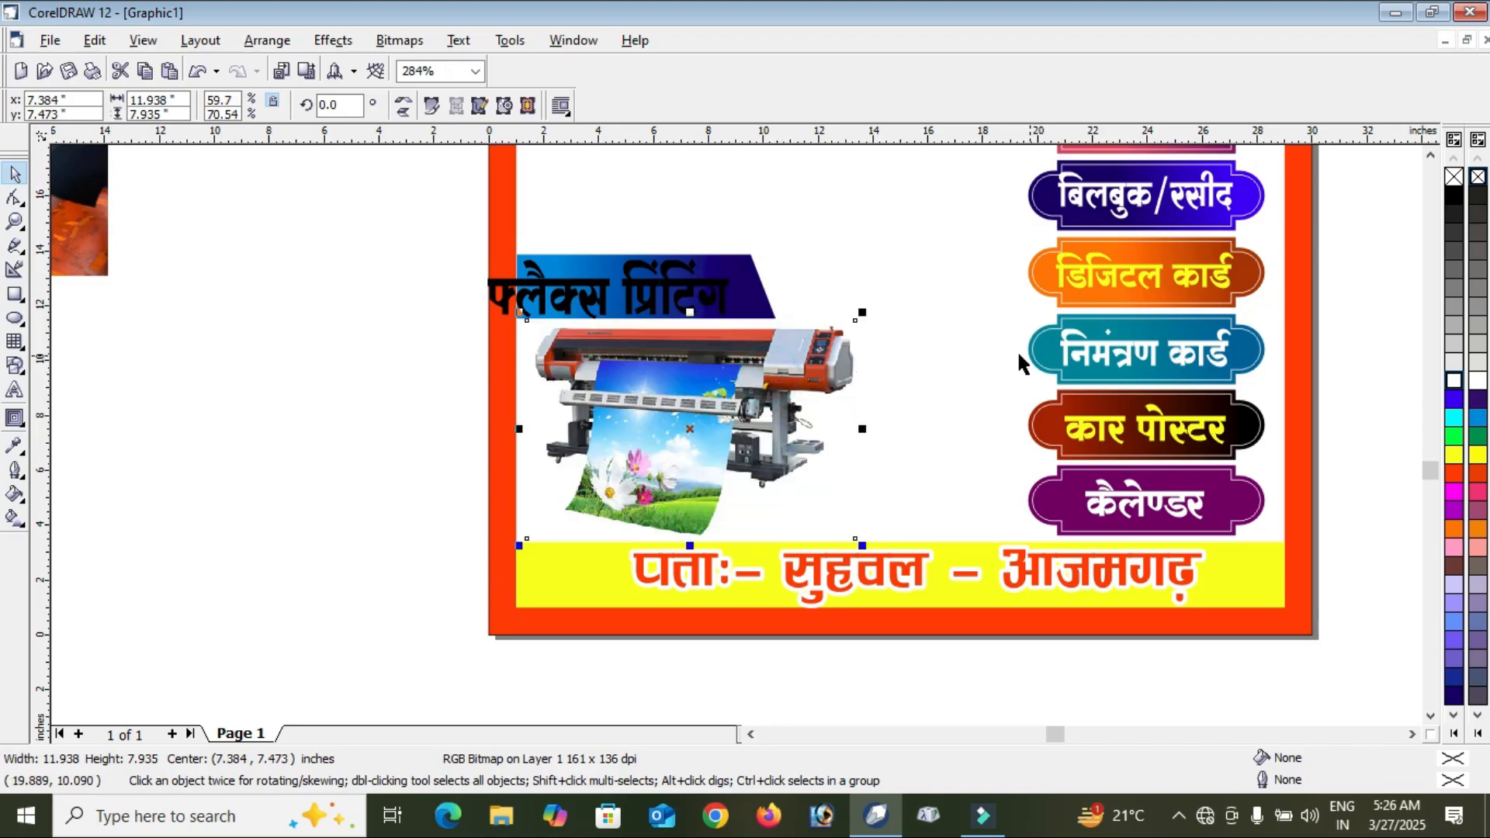
Position the फ्लैक्स प्रिंटिंग text on the lower gradient strip and fill it with white.
left_click(15, 221)
left_click_drag(336, 219, 893, 394)
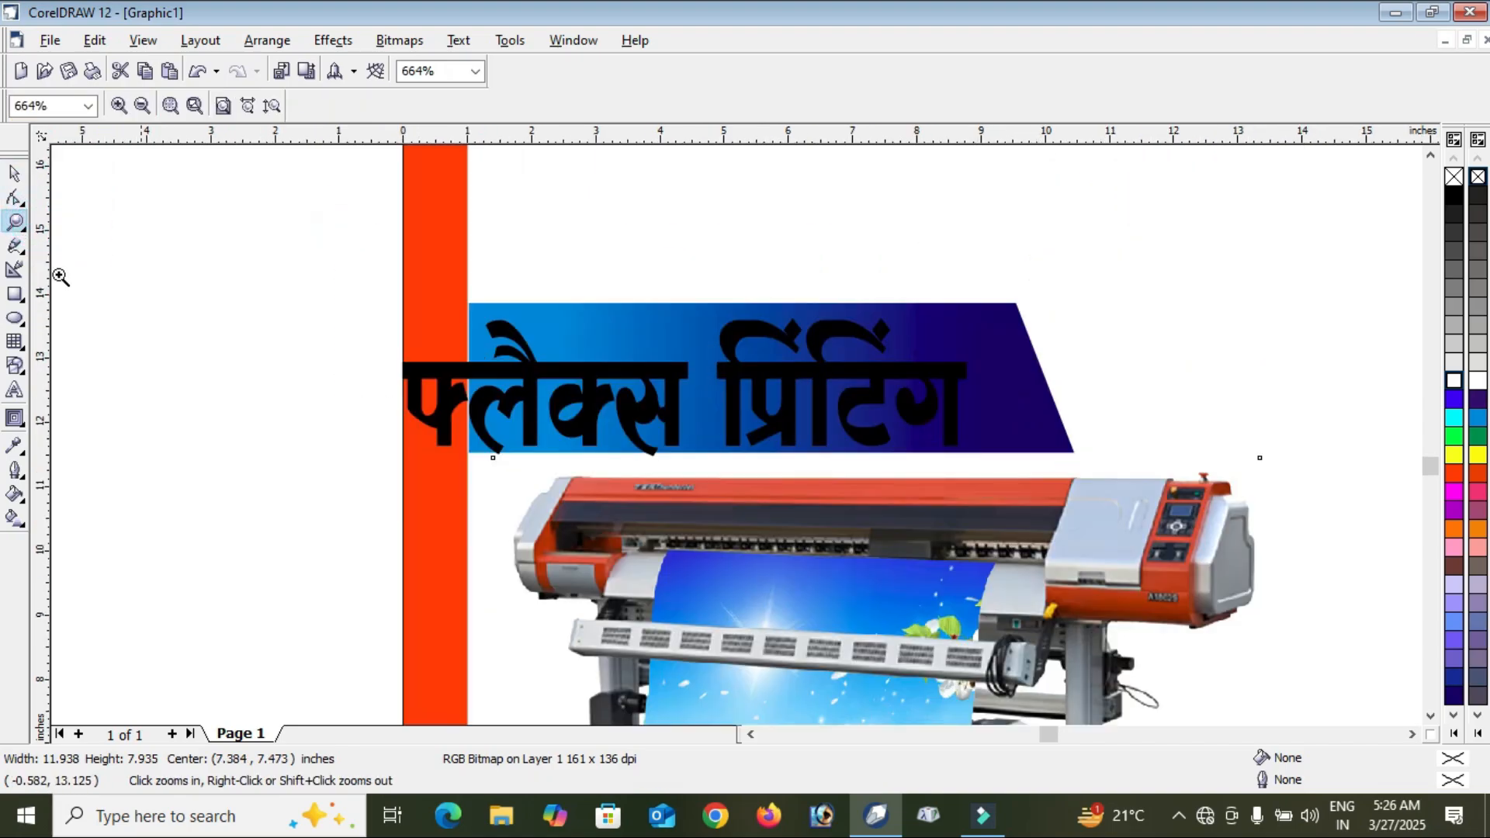
left_click(14, 179)
left_click_drag(978, 331, 924, 318)
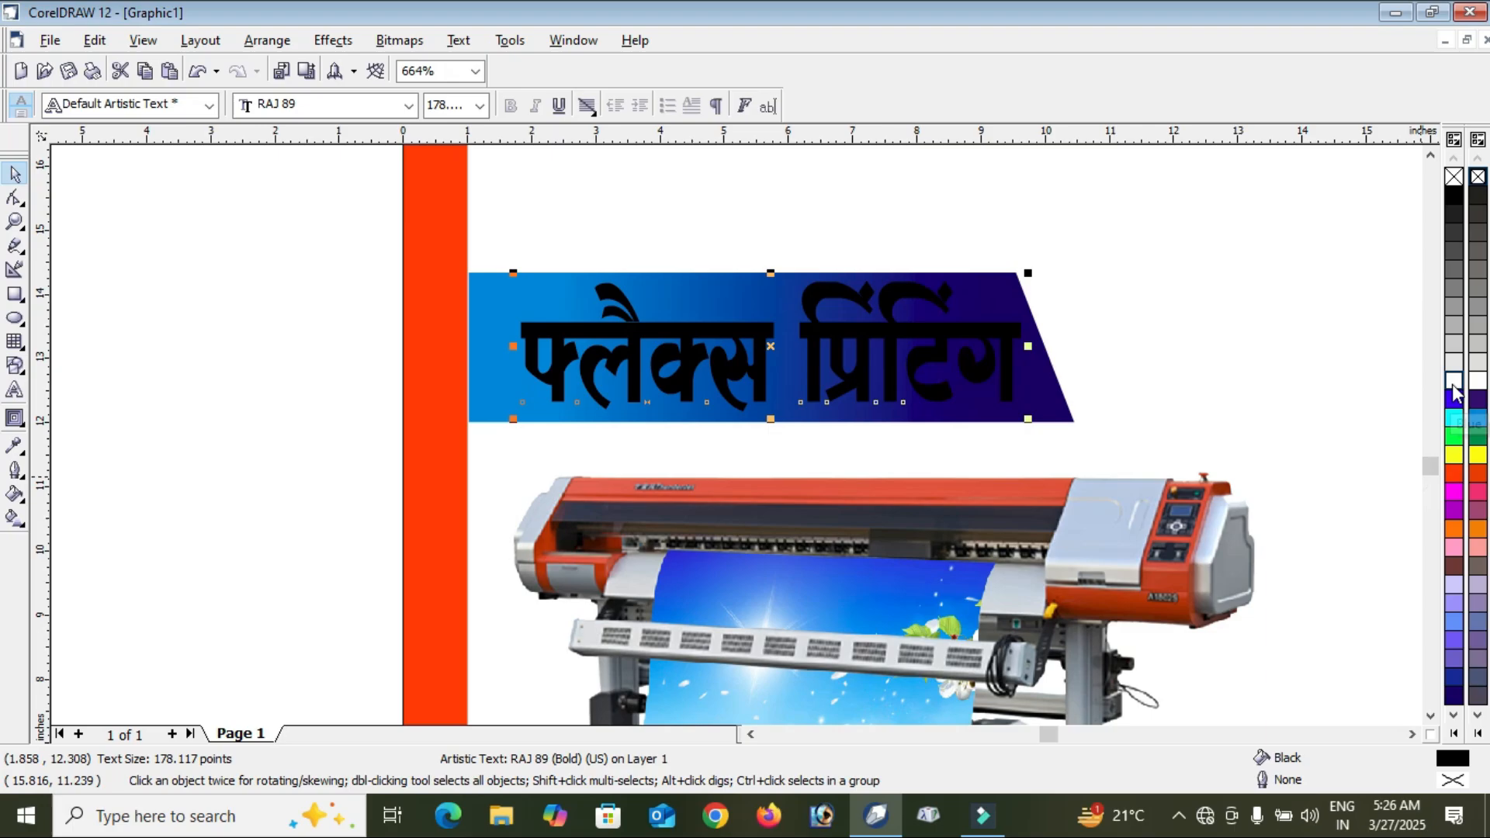
left_click(1453, 381)
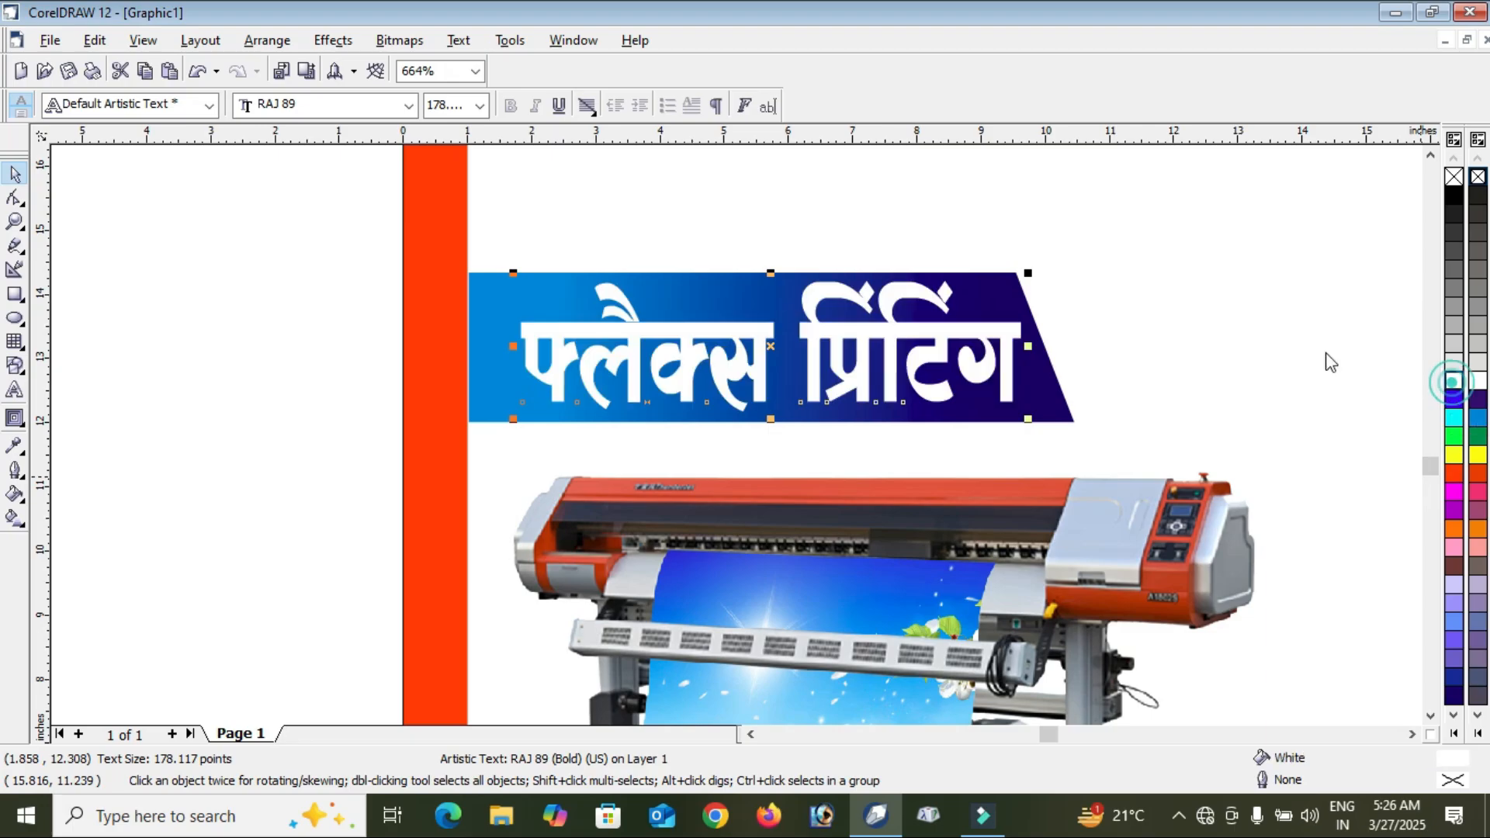
scroll(875, 405, "down", 2)
scroll(912, 404, "down", 1)
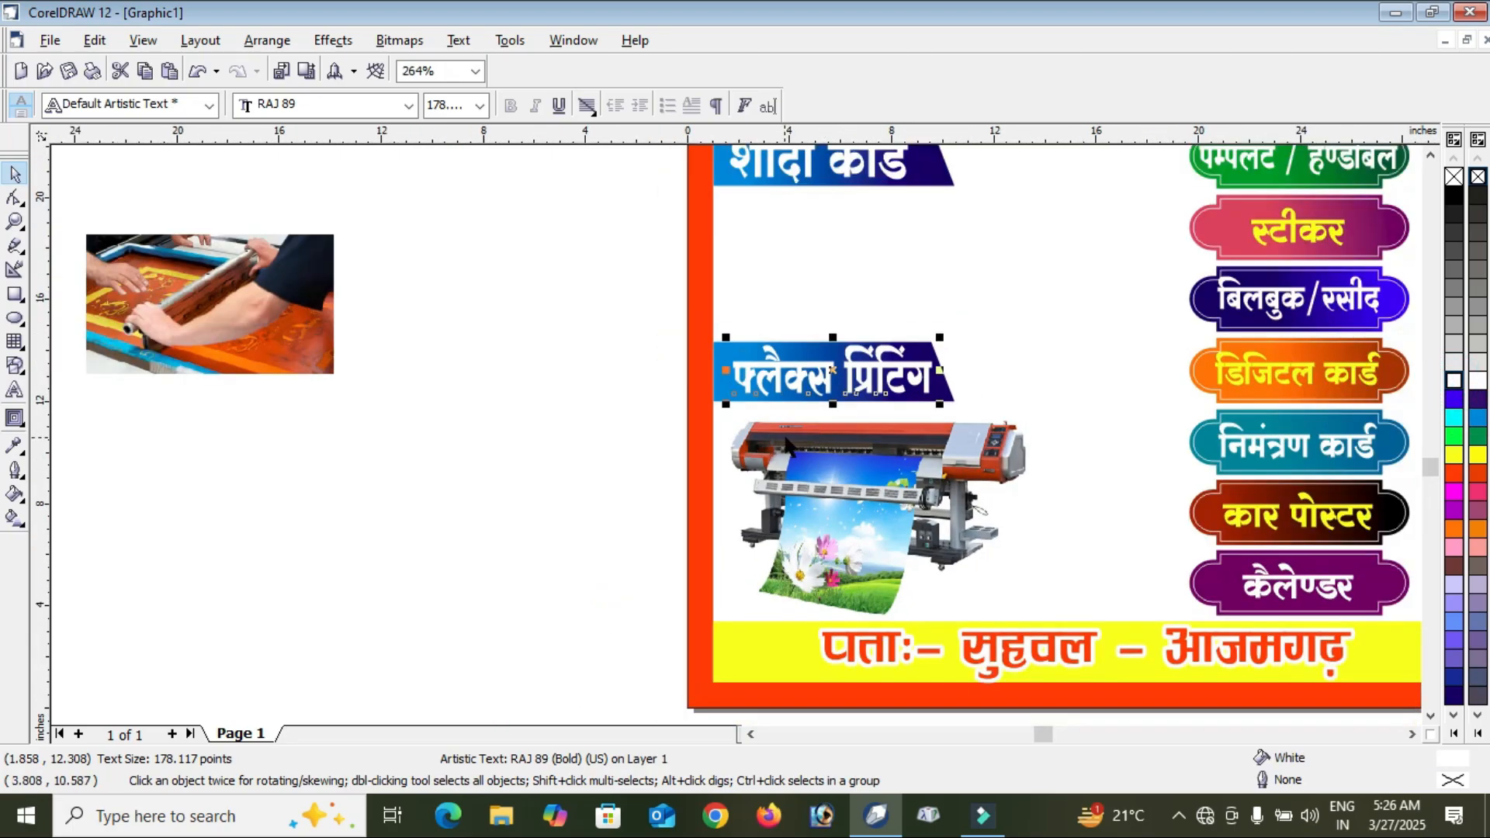
left_click(1432, 156)
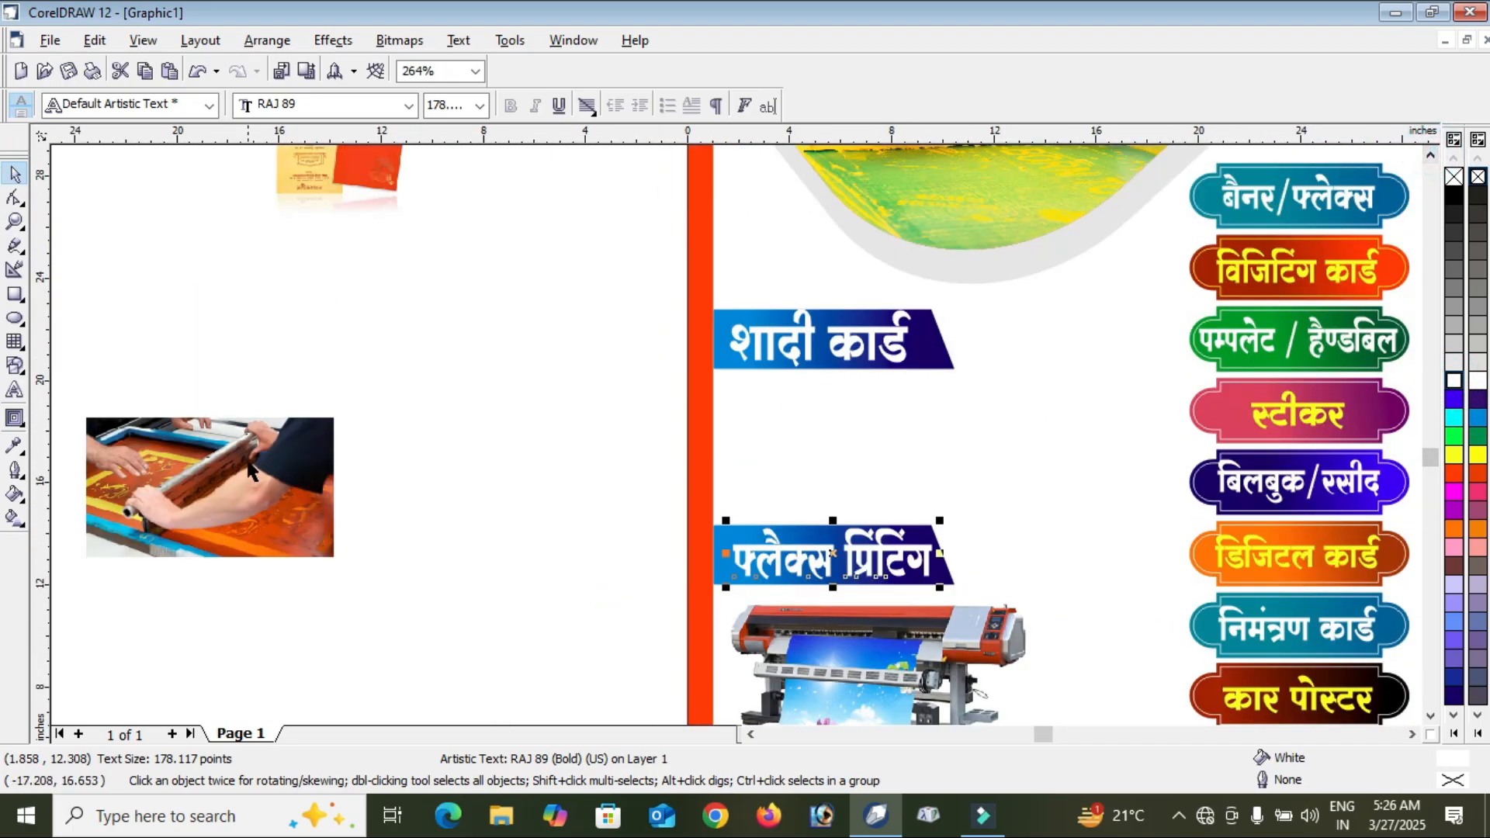
Place the screen-printing photo between the शादी कार्ड and फ्लैक्स प्रिंटिंग strips, and enlarge the wedding card picture beside it.
left_click_drag(248, 461, 905, 437)
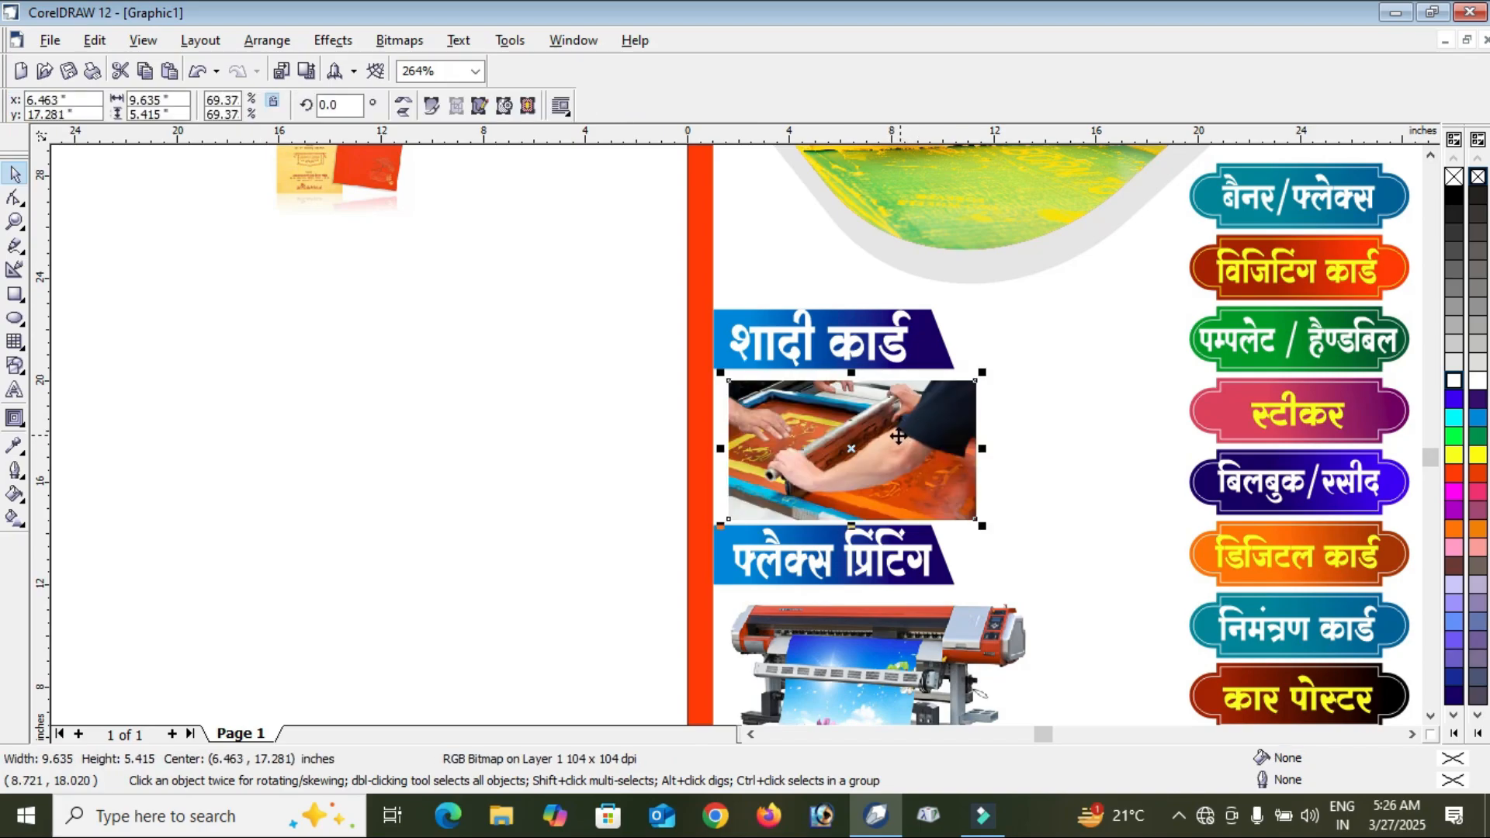
scroll(700, 334, "down", 2)
left_click_drag(499, 210, 960, 339)
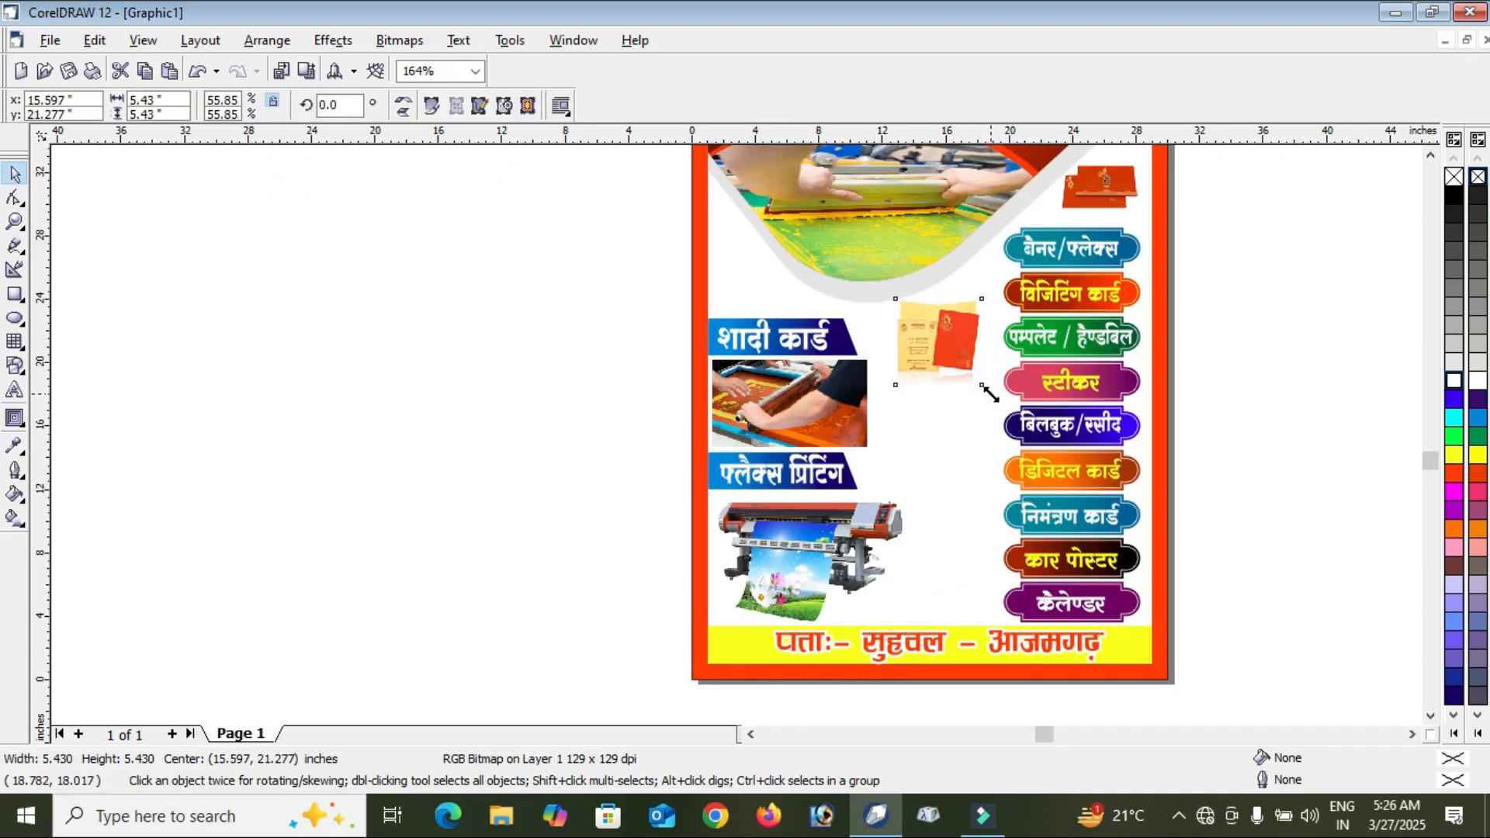
left_click_drag(990, 394, 1019, 457)
left_click_drag(946, 371, 929, 376)
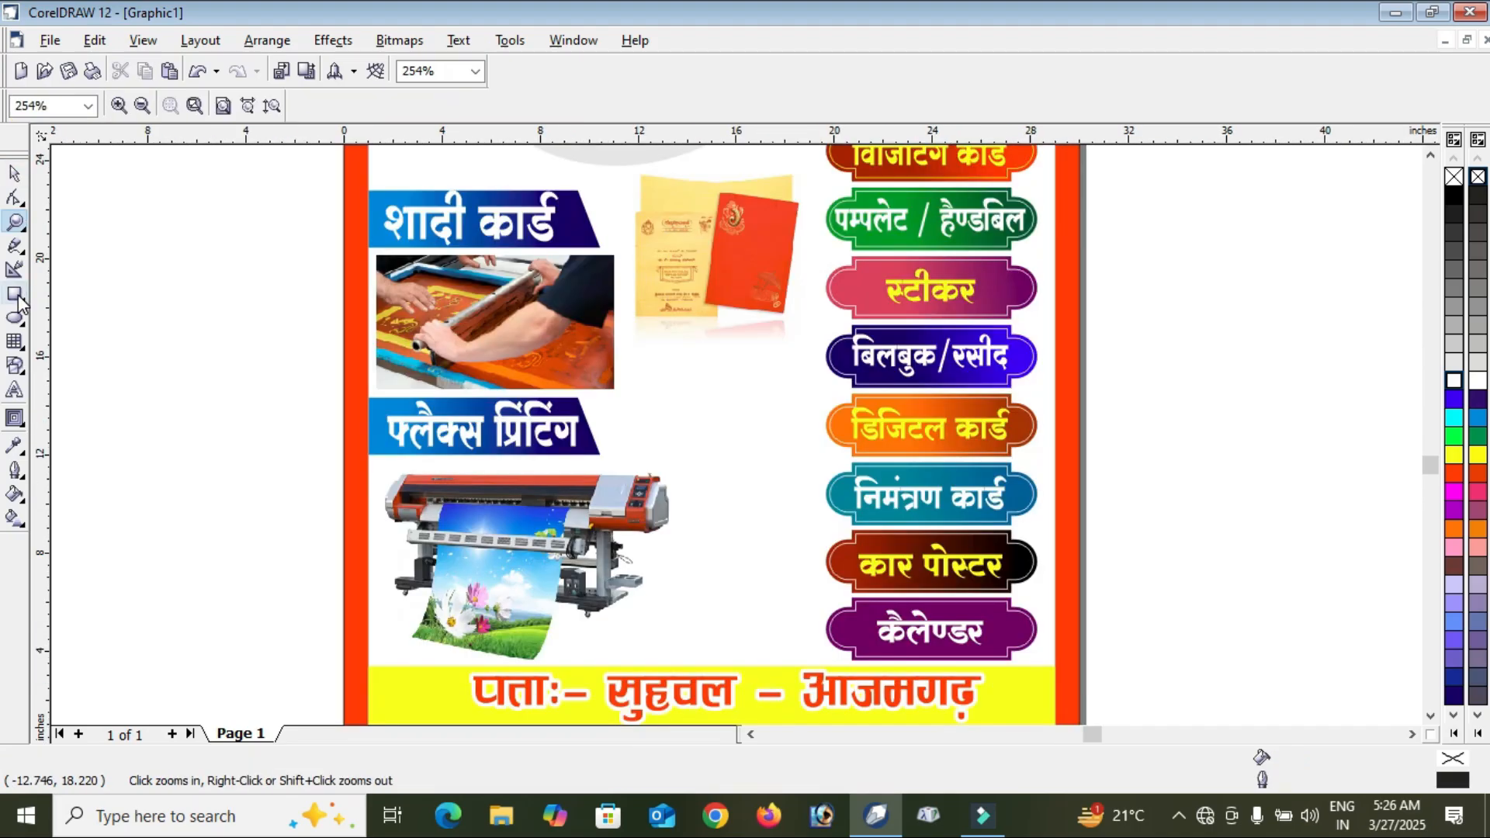
Draw a rectangle about 5.4 by 8 inches between the printer picture and the service badges, with corner roundness 36.
left_click(15, 300)
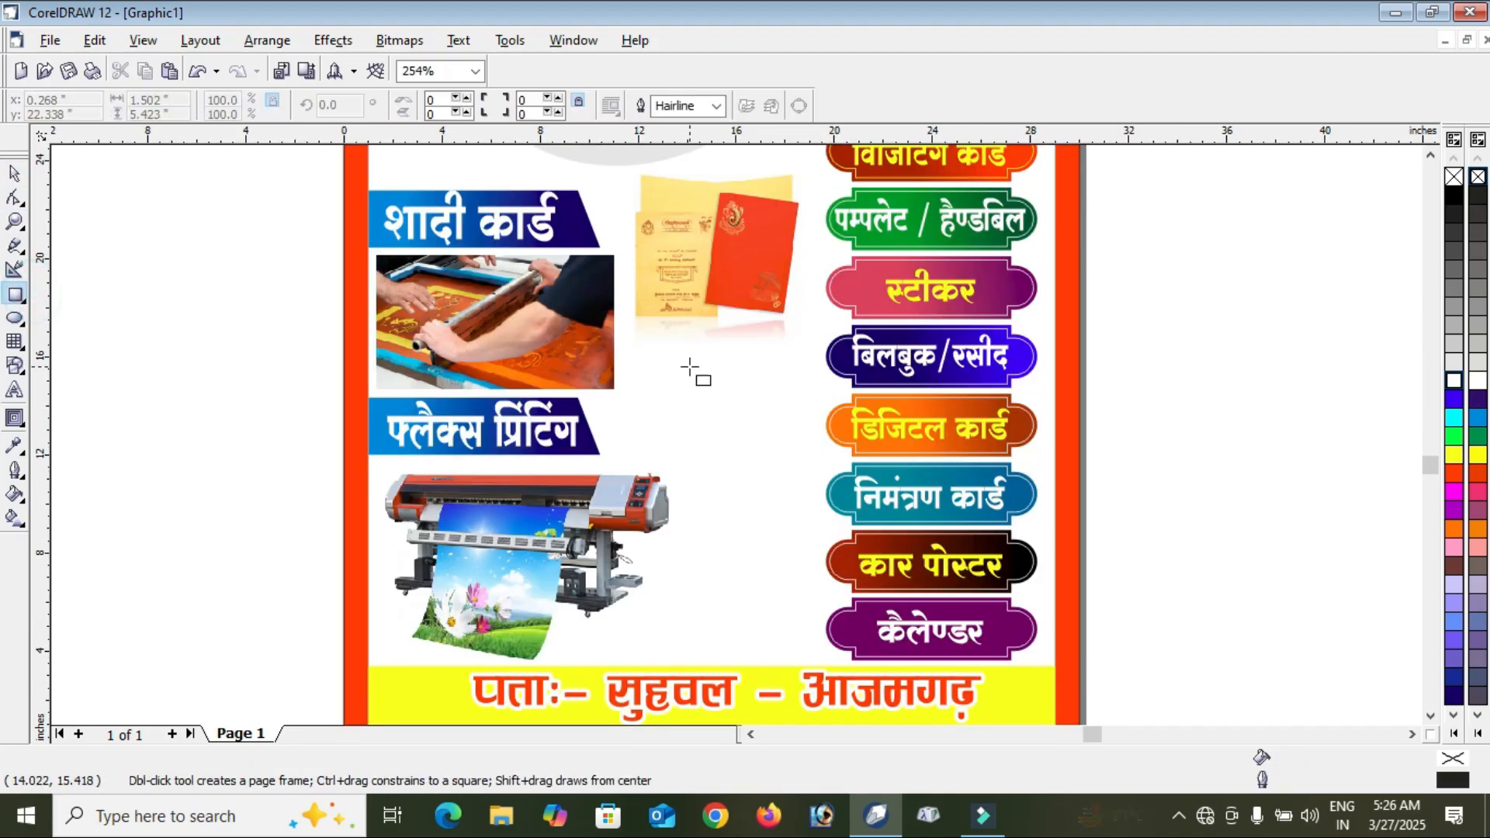
left_click_drag(696, 378, 802, 576)
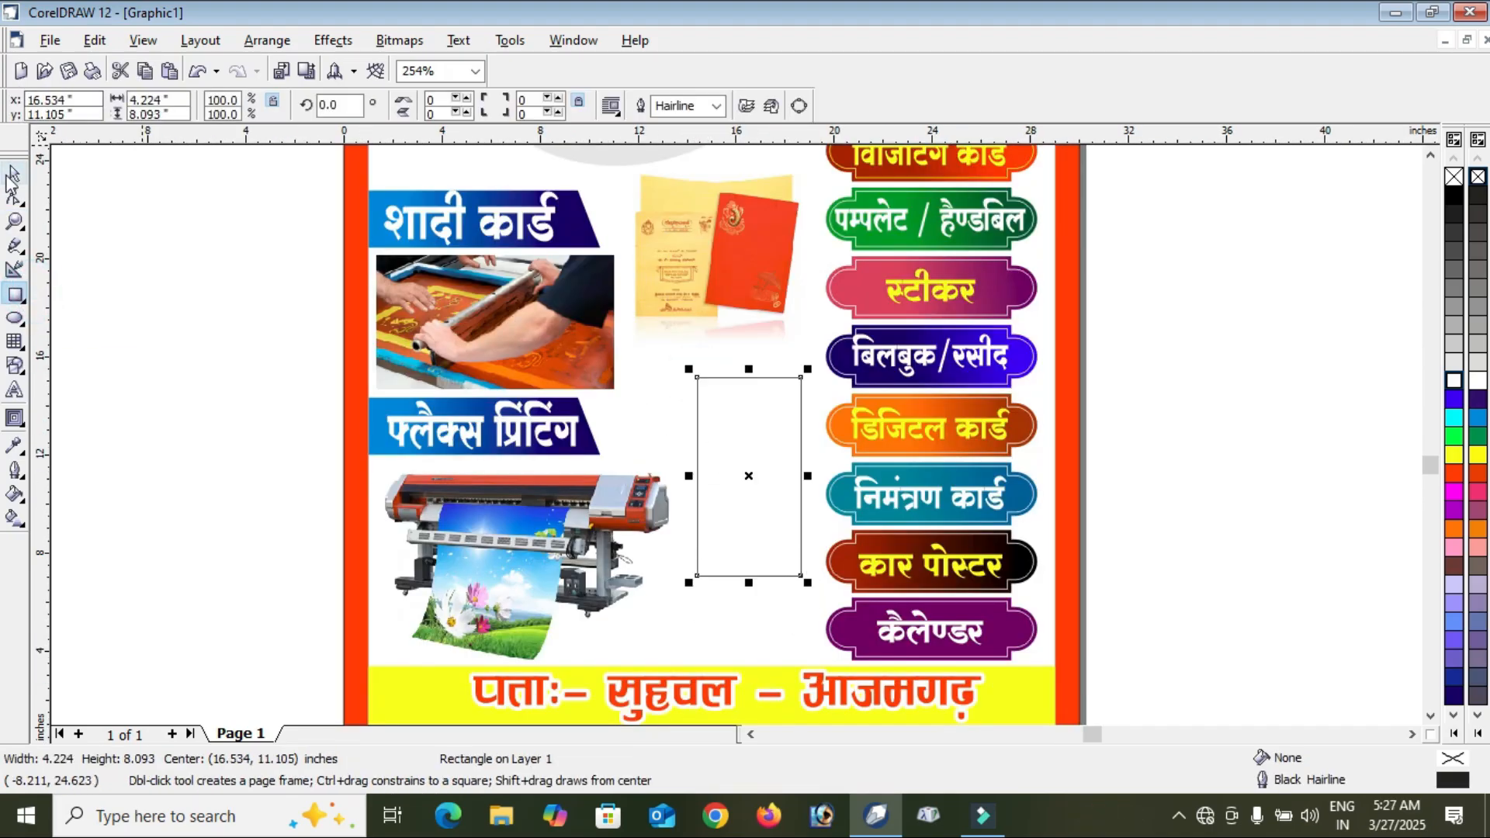
left_click(9, 175)
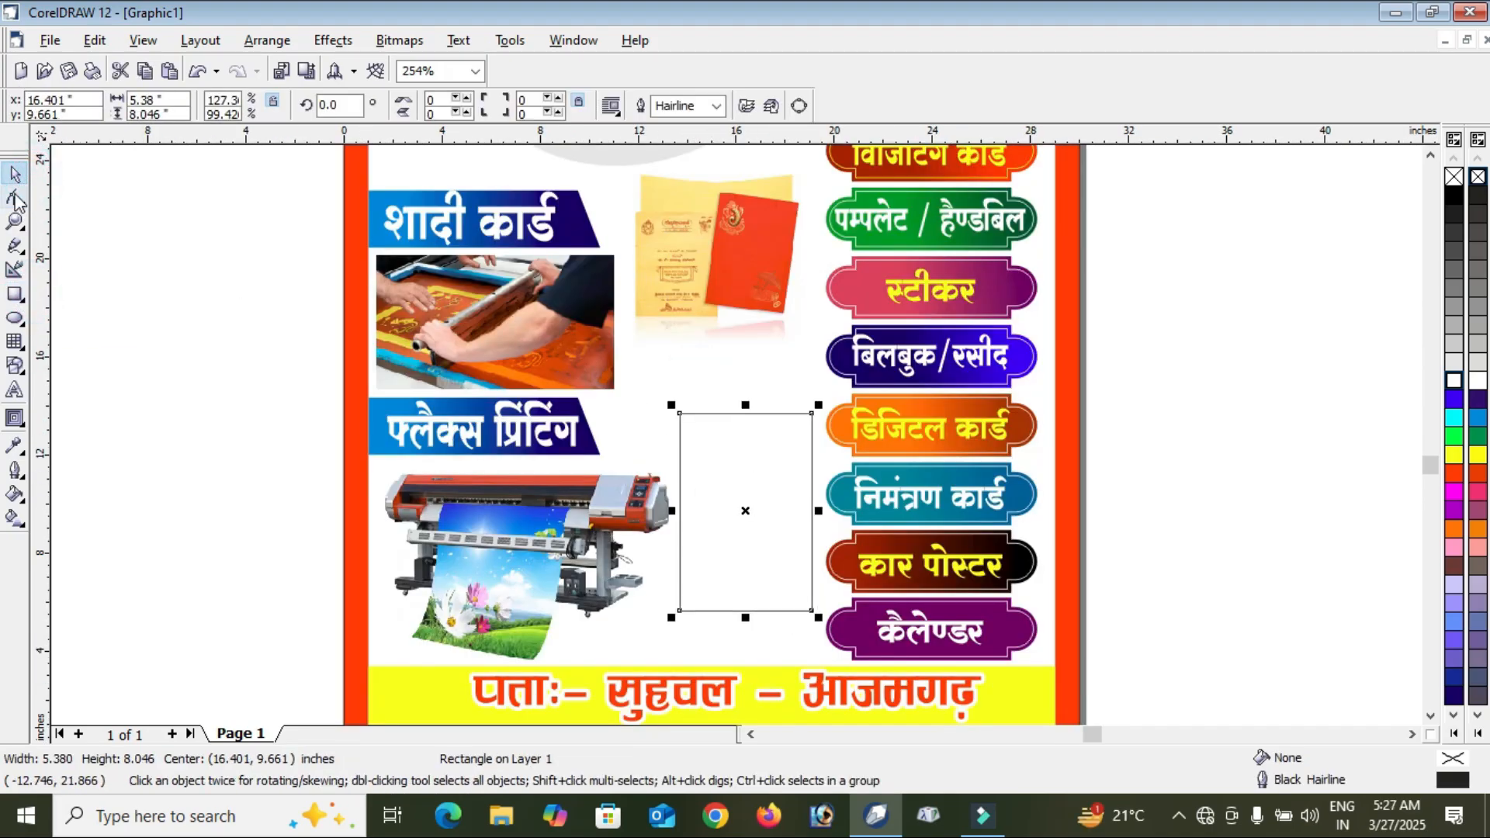
left_click(14, 200)
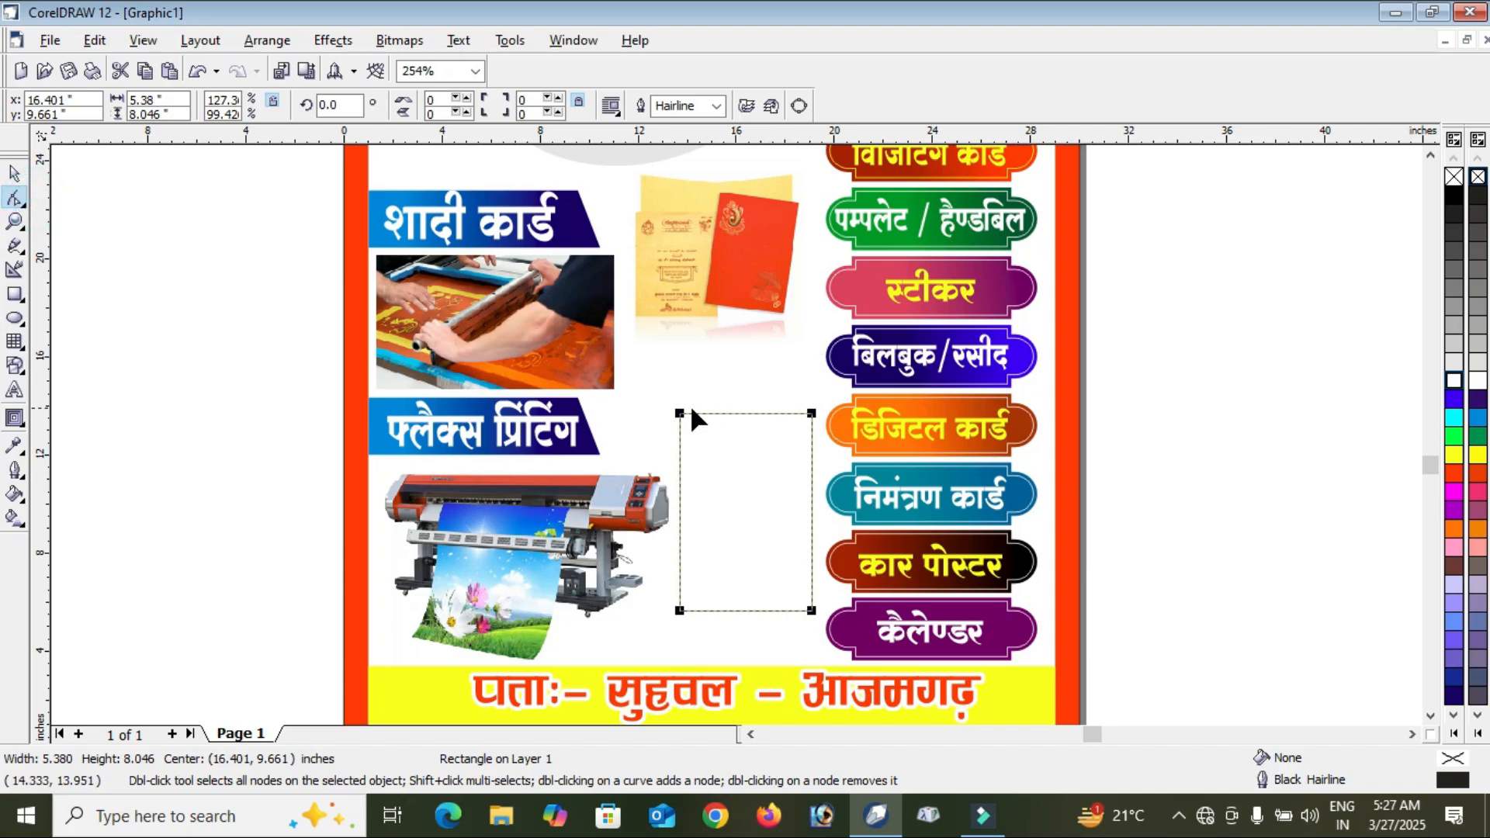
left_click_drag(681, 415, 697, 430)
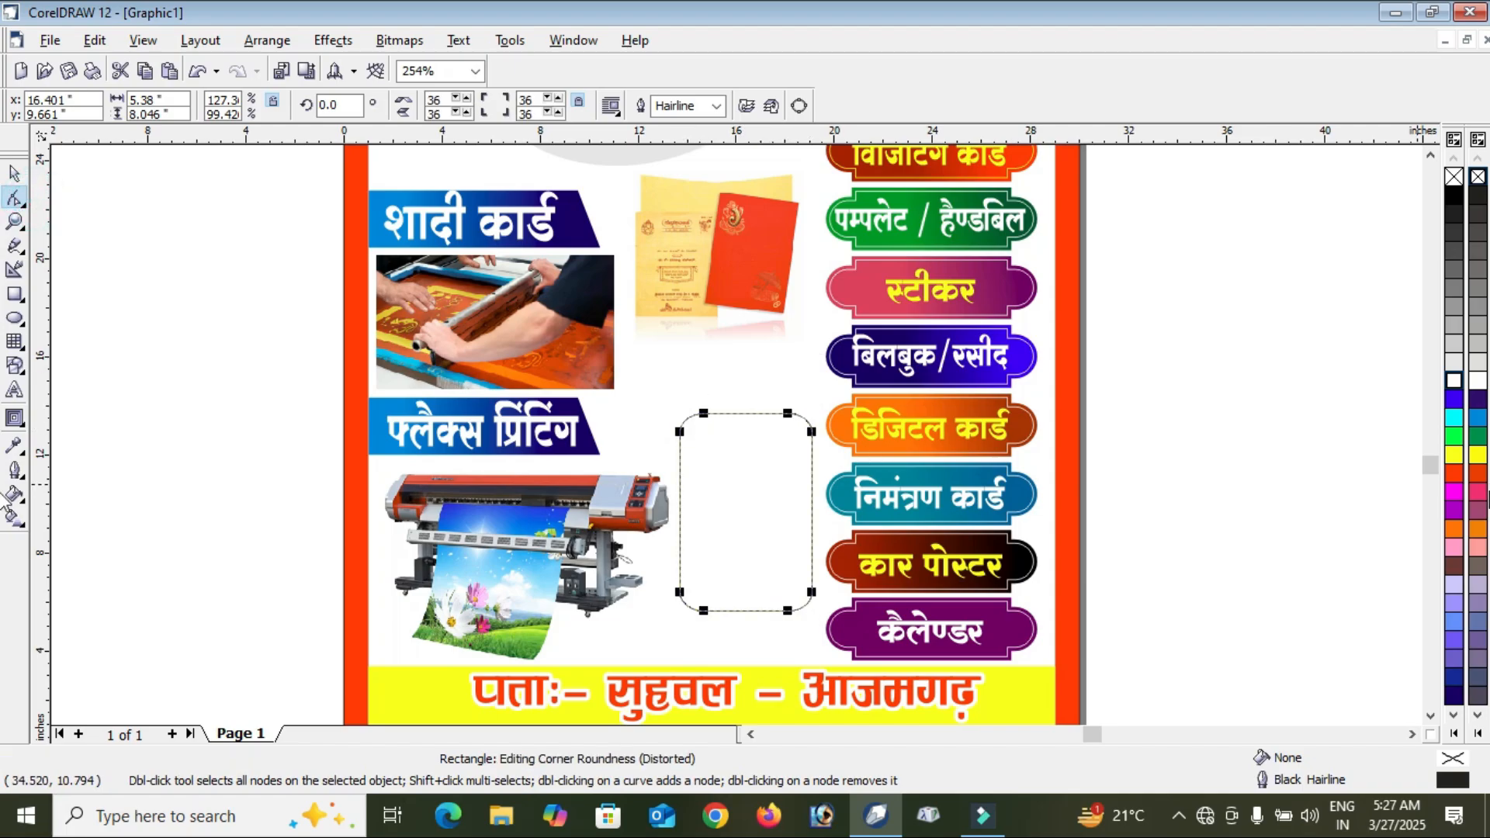
Give the rounded rectangle a radial gradient fill from red at the centre to black at the edges, without an outline.
left_click(1454, 194)
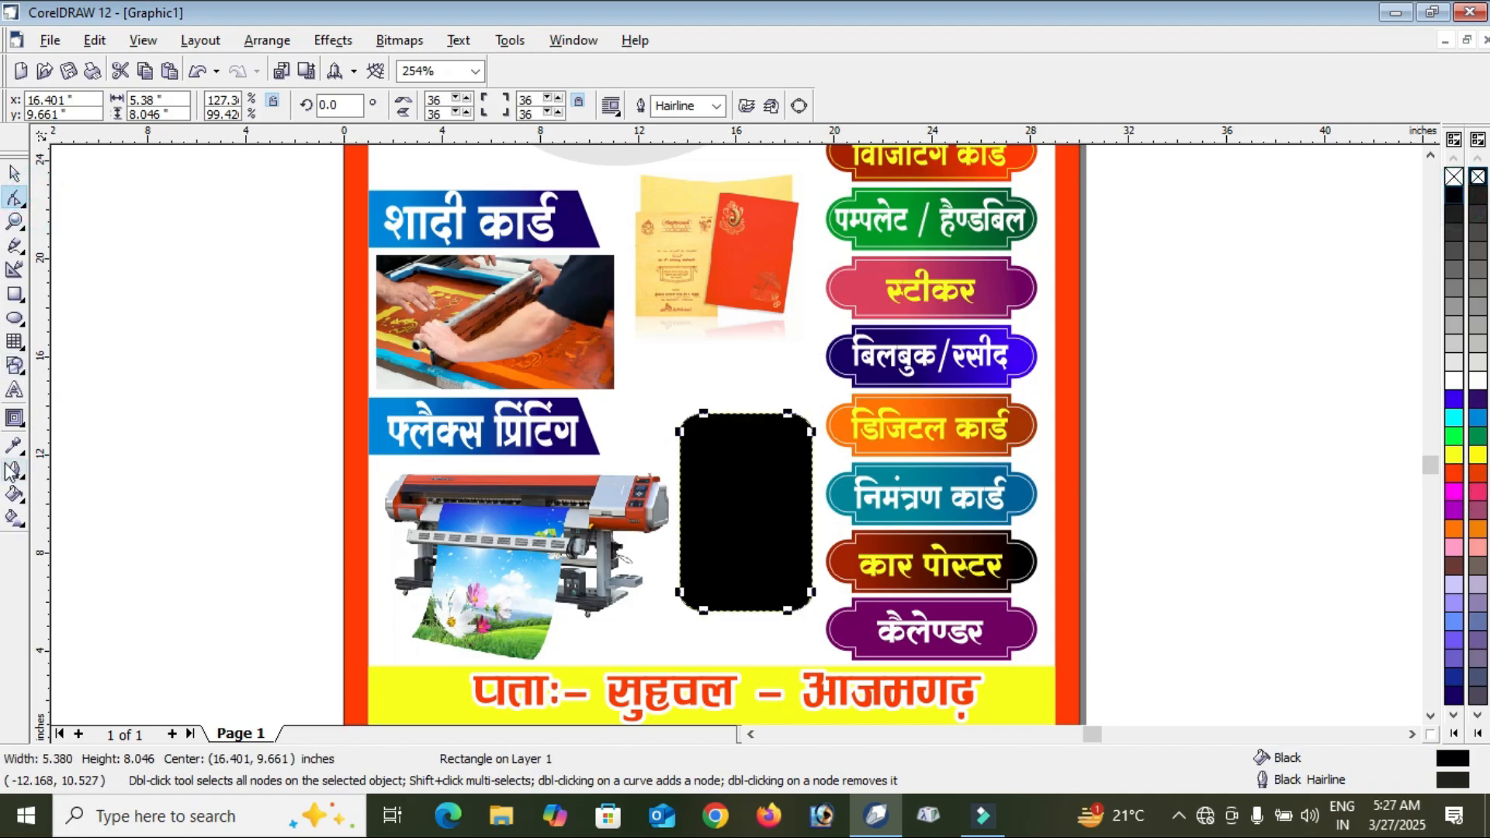
left_click(14, 517)
left_click_drag(779, 412, 753, 567)
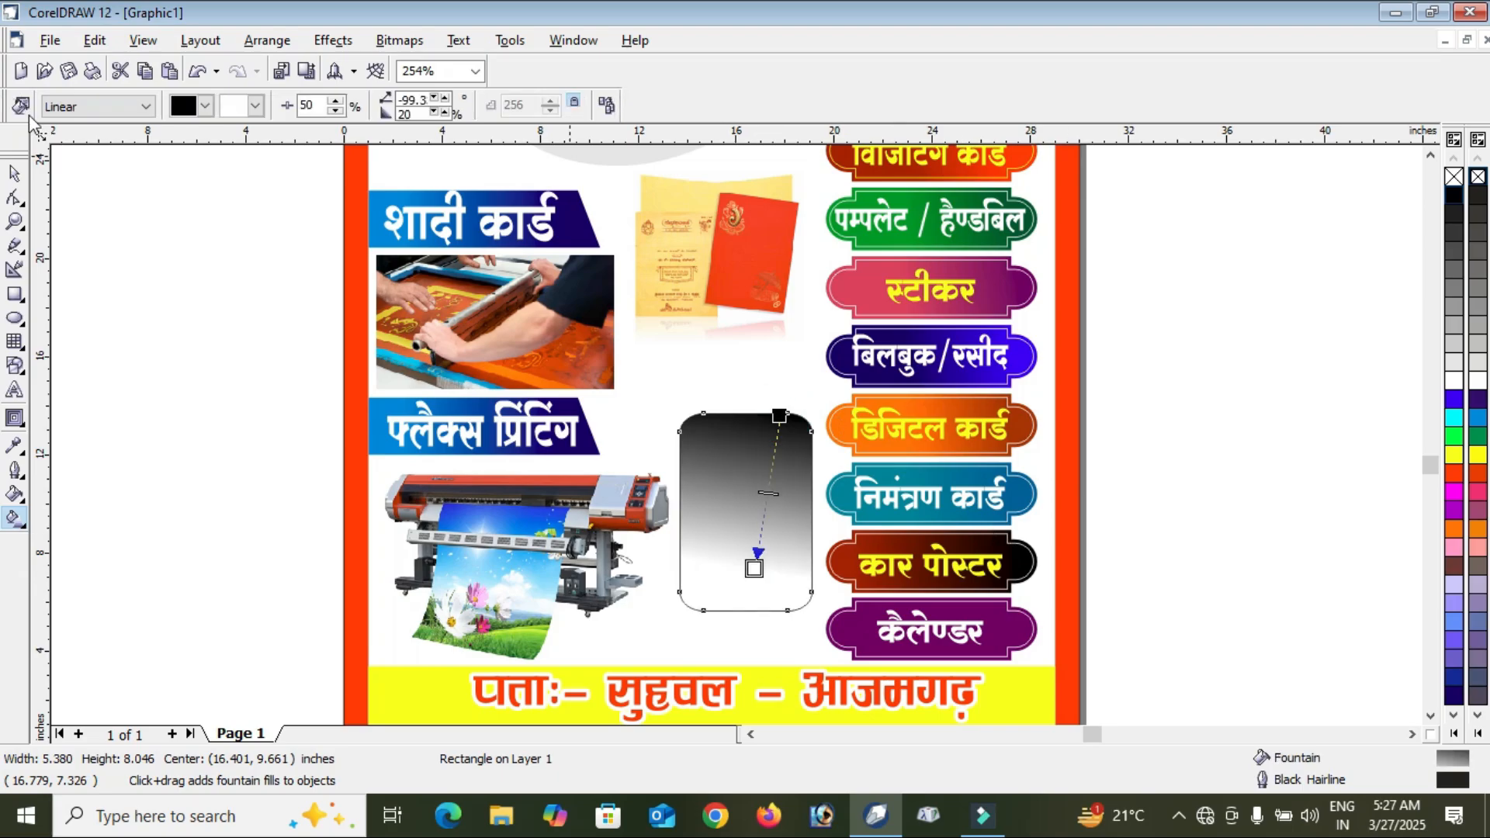
left_click(96, 105)
left_click(87, 170)
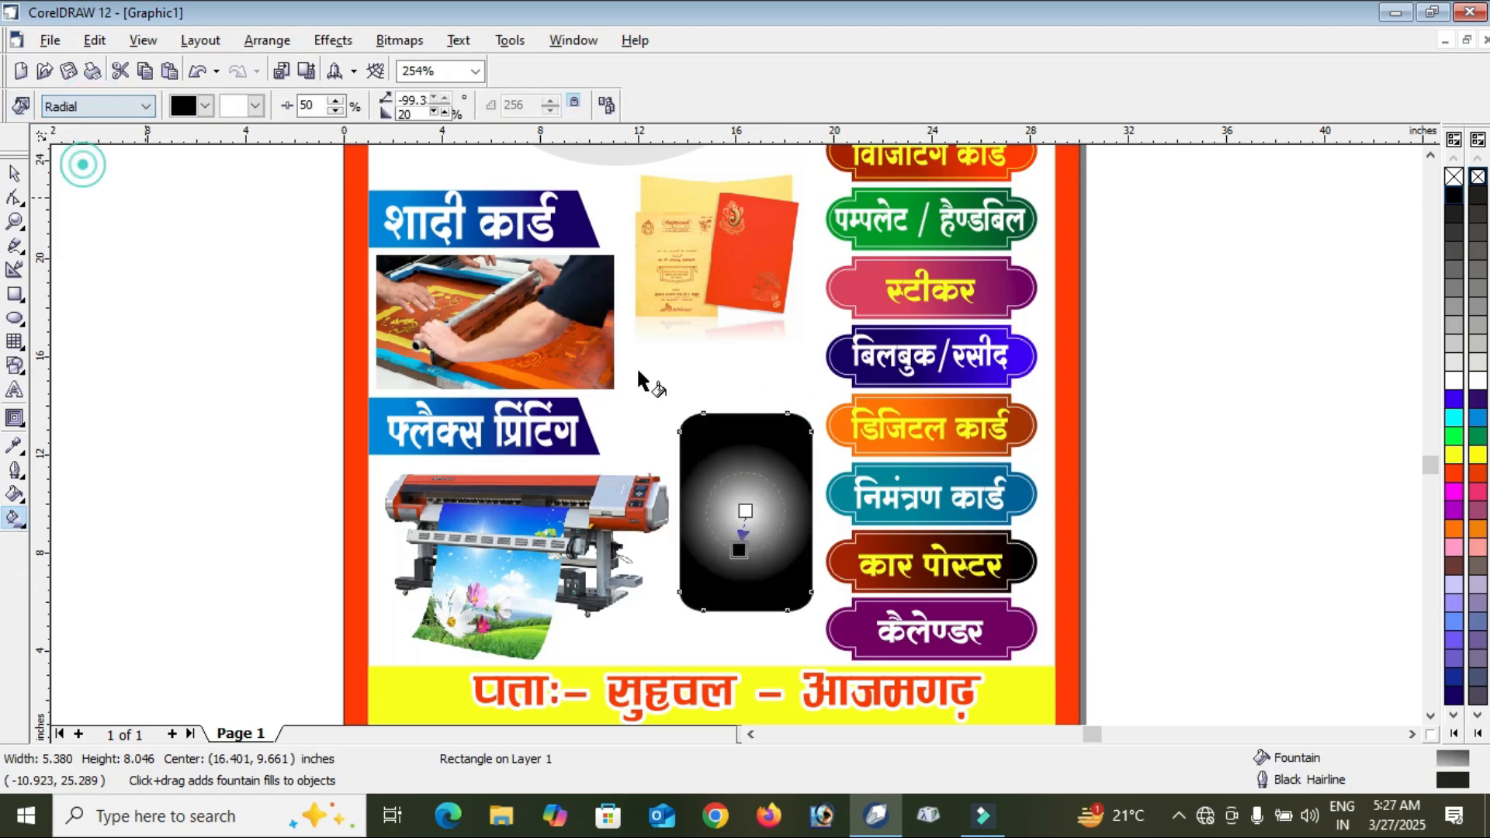
left_click_drag(738, 571, 739, 573)
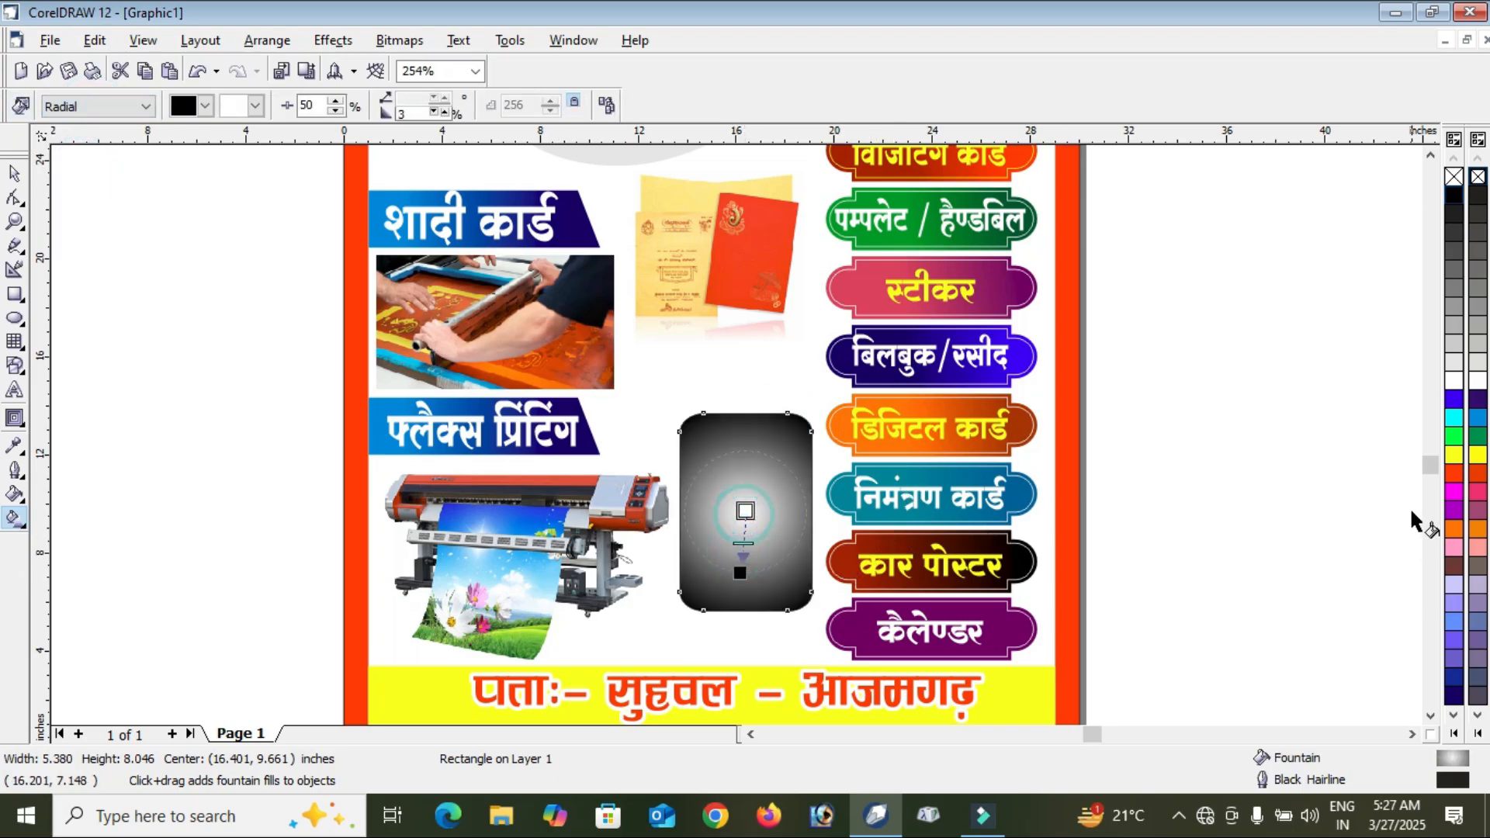
left_click(13, 174)
scroll(792, 396, "down", 1)
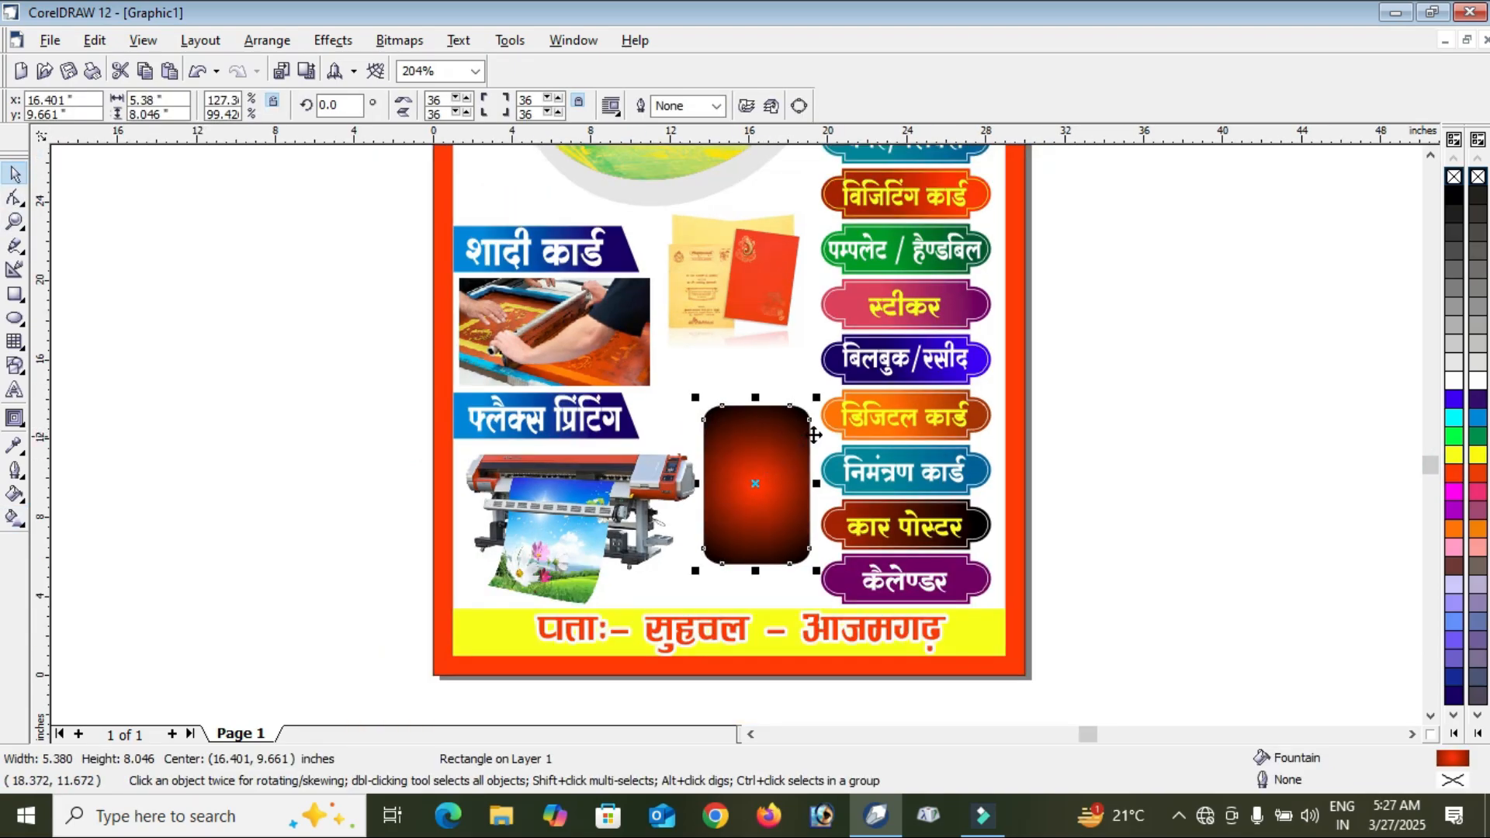
scroll(1133, 368, "down", 1)
left_click(1139, 358)
scroll(1139, 359, "down", 1)
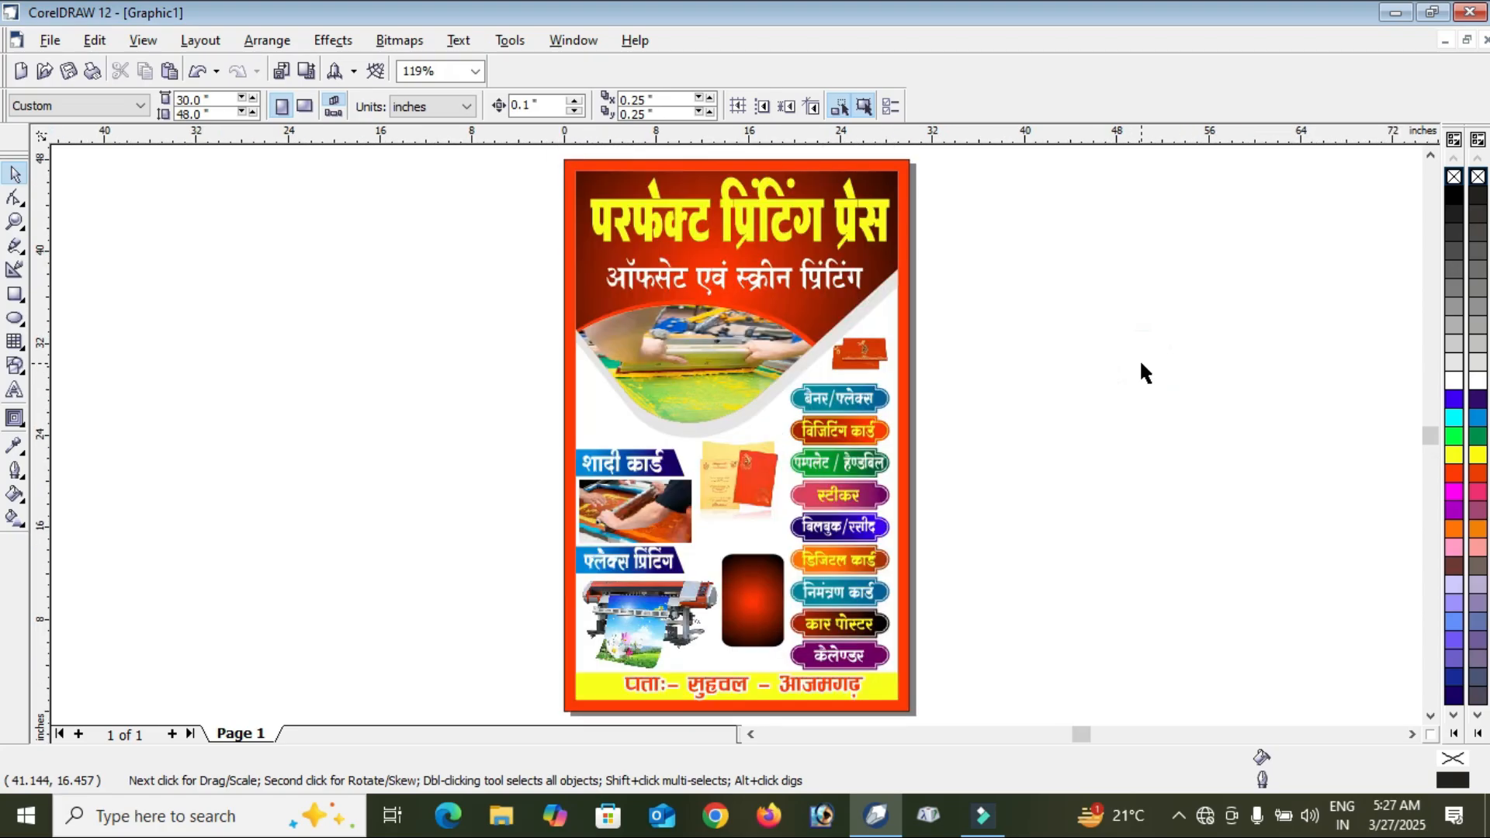
Shift the परफेक्ट प्रिंटिंग प्रेस heading slightly left and give it a black outline.
left_click(16, 221)
left_click_drag(499, 160, 998, 316)
key("space")
left_click(307, 366)
left_click_drag(307, 366, 295, 366)
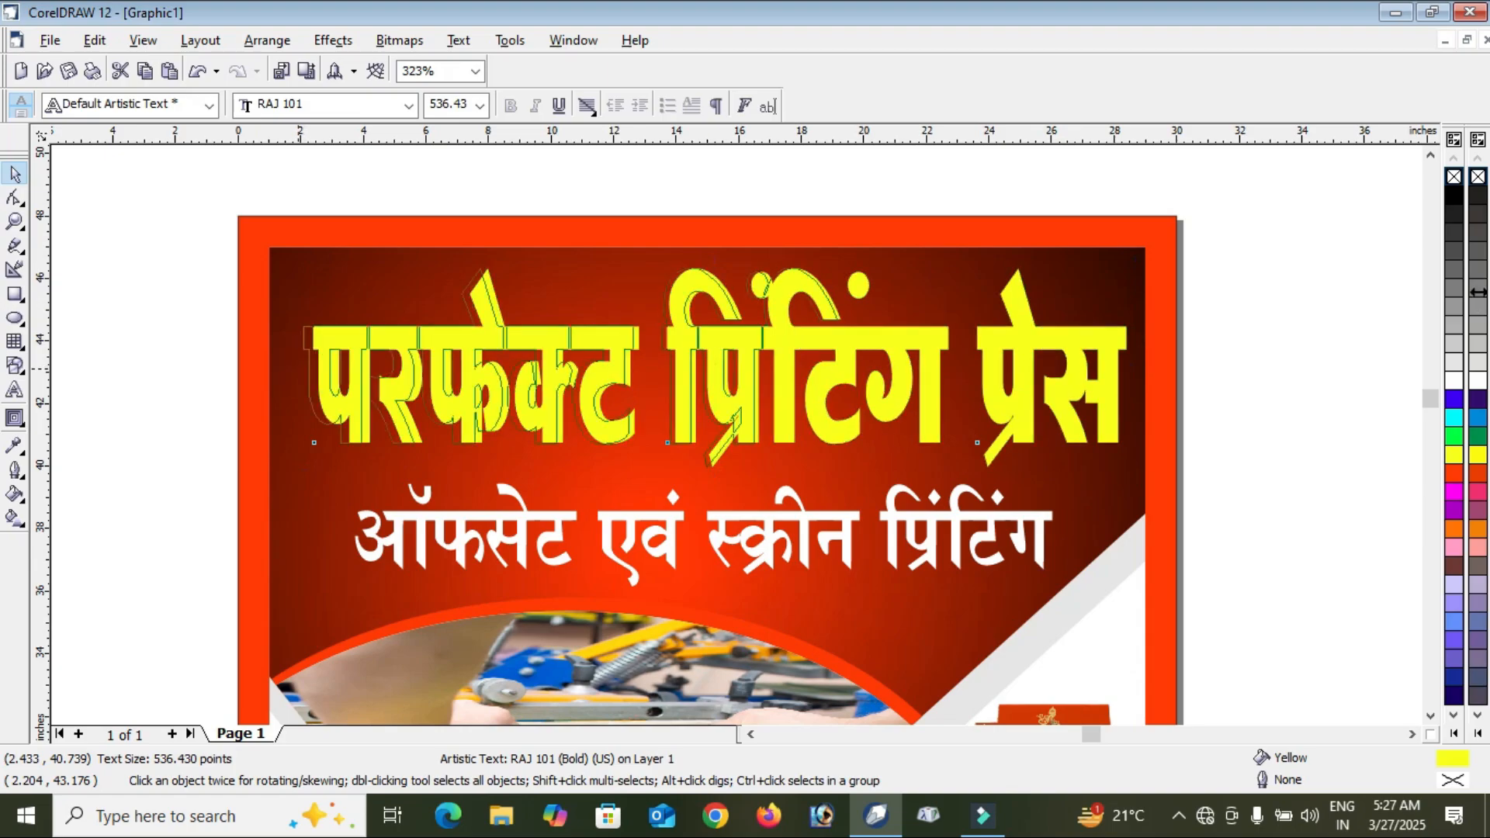
right_click(1455, 191)
Set the heading's outline to 0.333 in wide with rounded corners and line caps, behind the fill and scaling with the image.
key("F12")
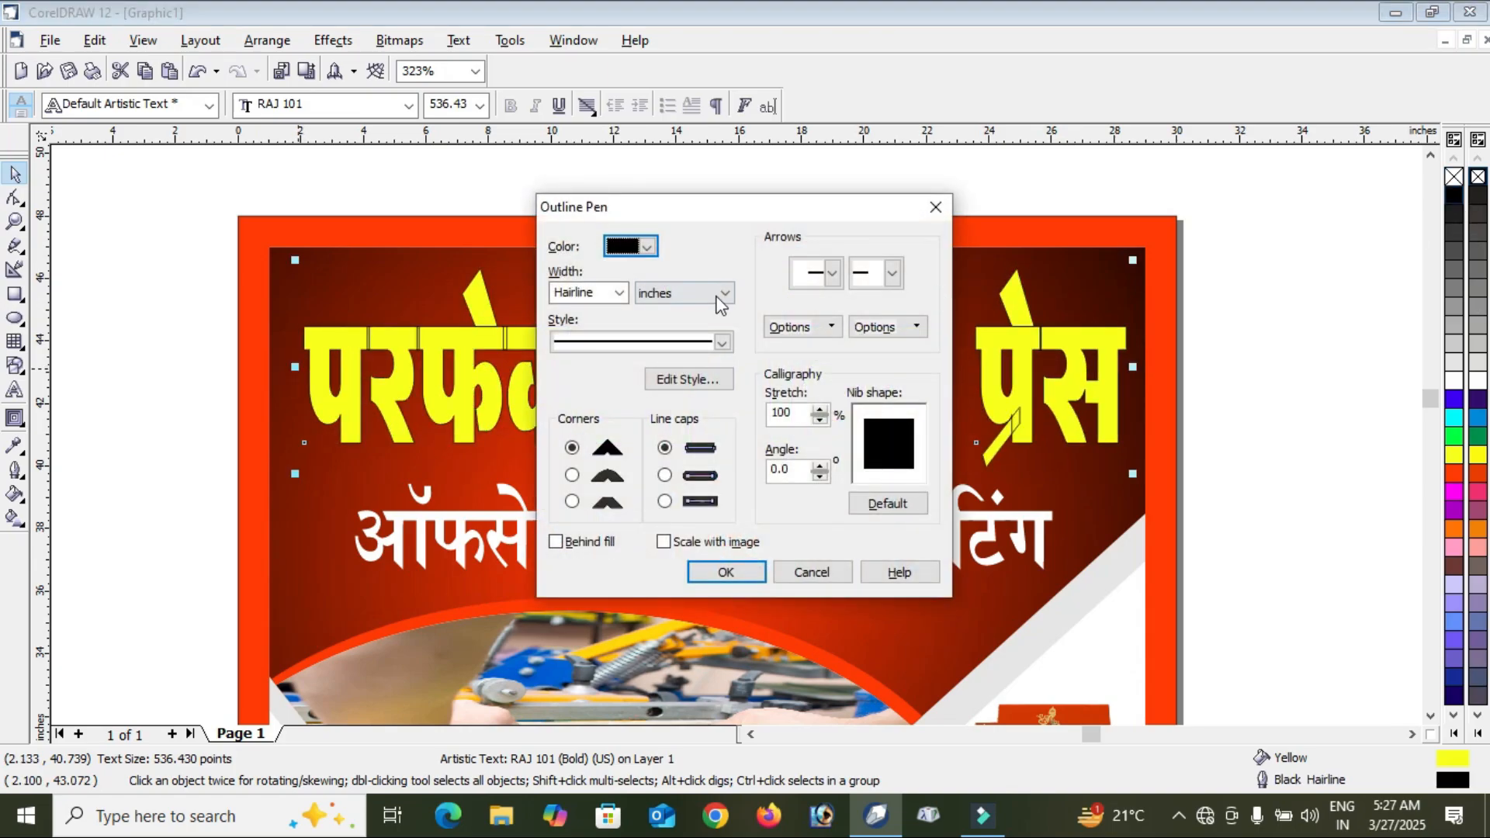
left_click(618, 293)
left_click(610, 425)
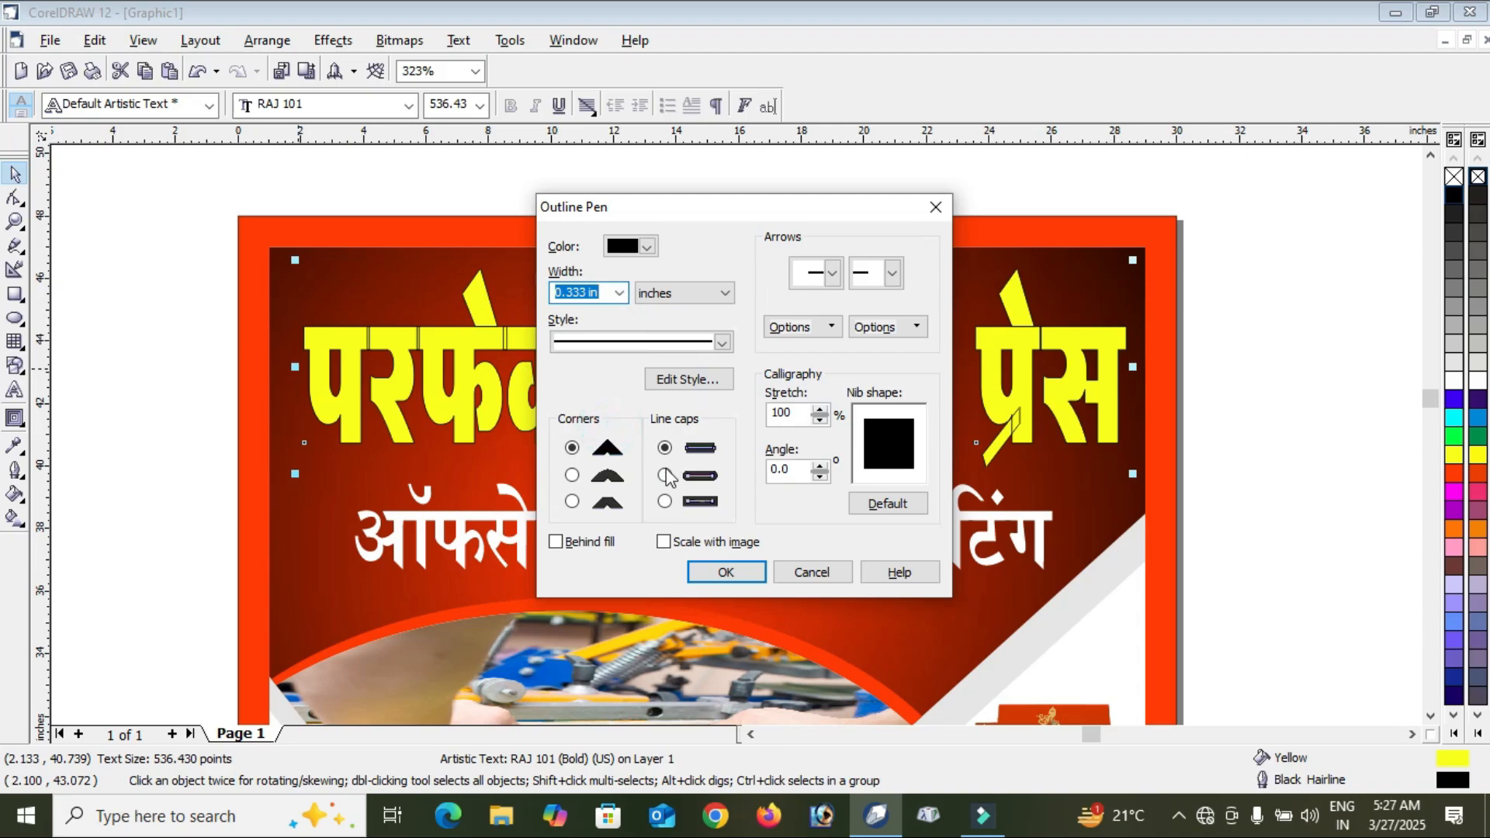
left_click(665, 474)
left_click(572, 475)
left_click(590, 542)
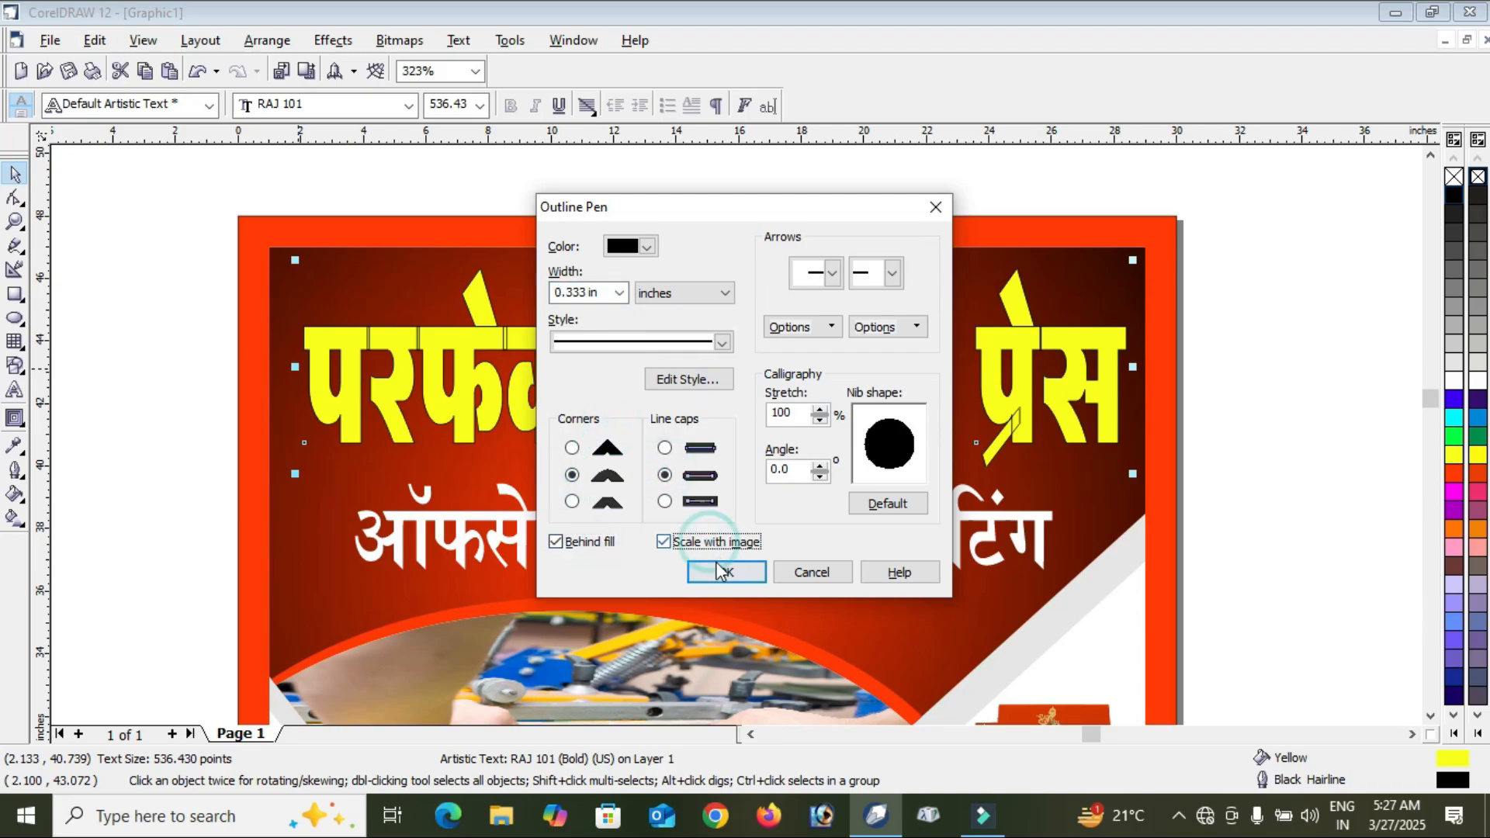
left_click(725, 572)
Readjust the positions of the heading and the ऑफसेट एवं स्क्रीन प्रिंटिंग subheading within the header.
left_click(827, 353)
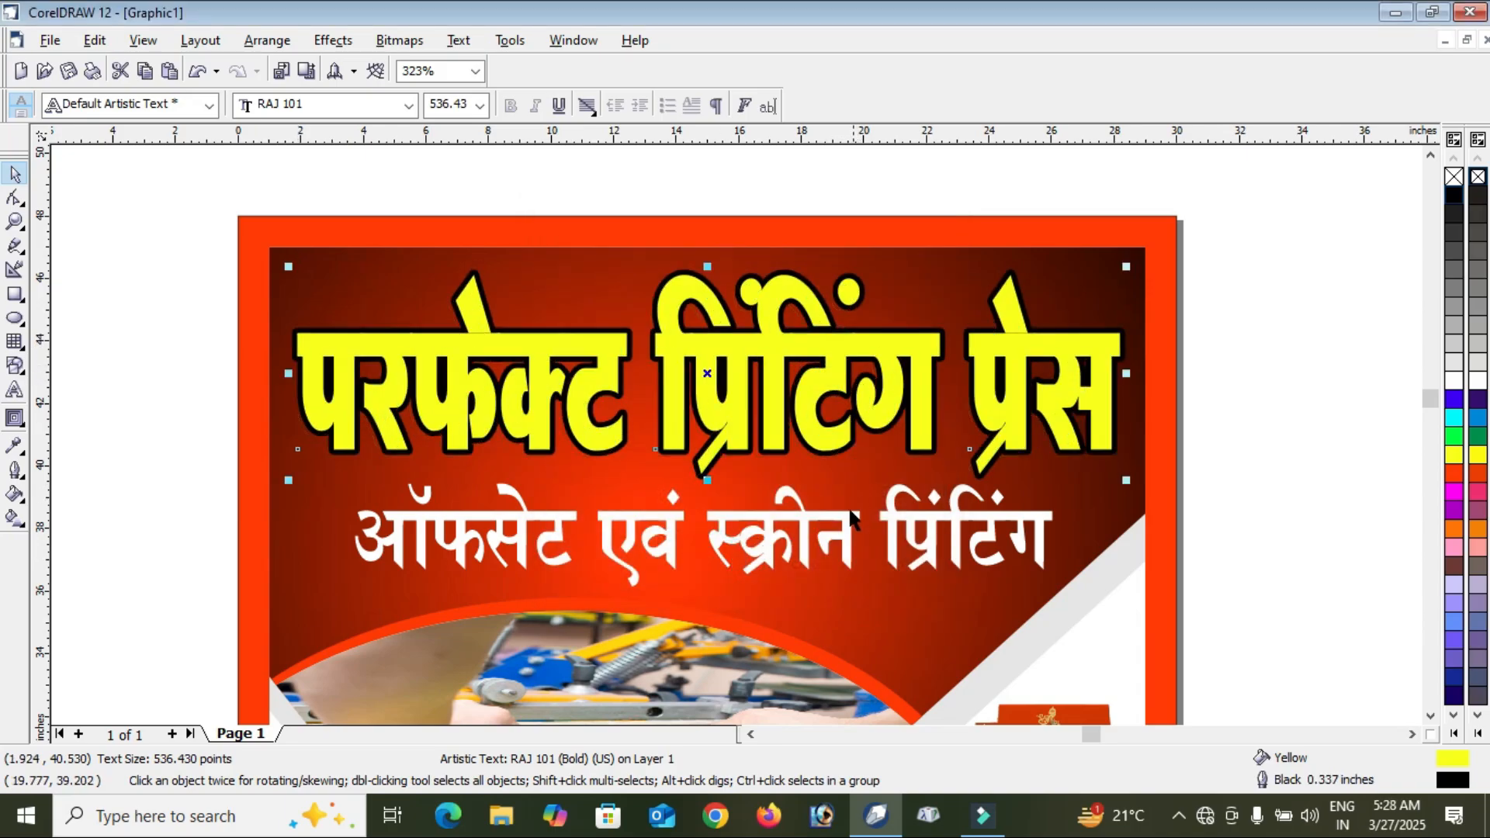
left_click(795, 517)
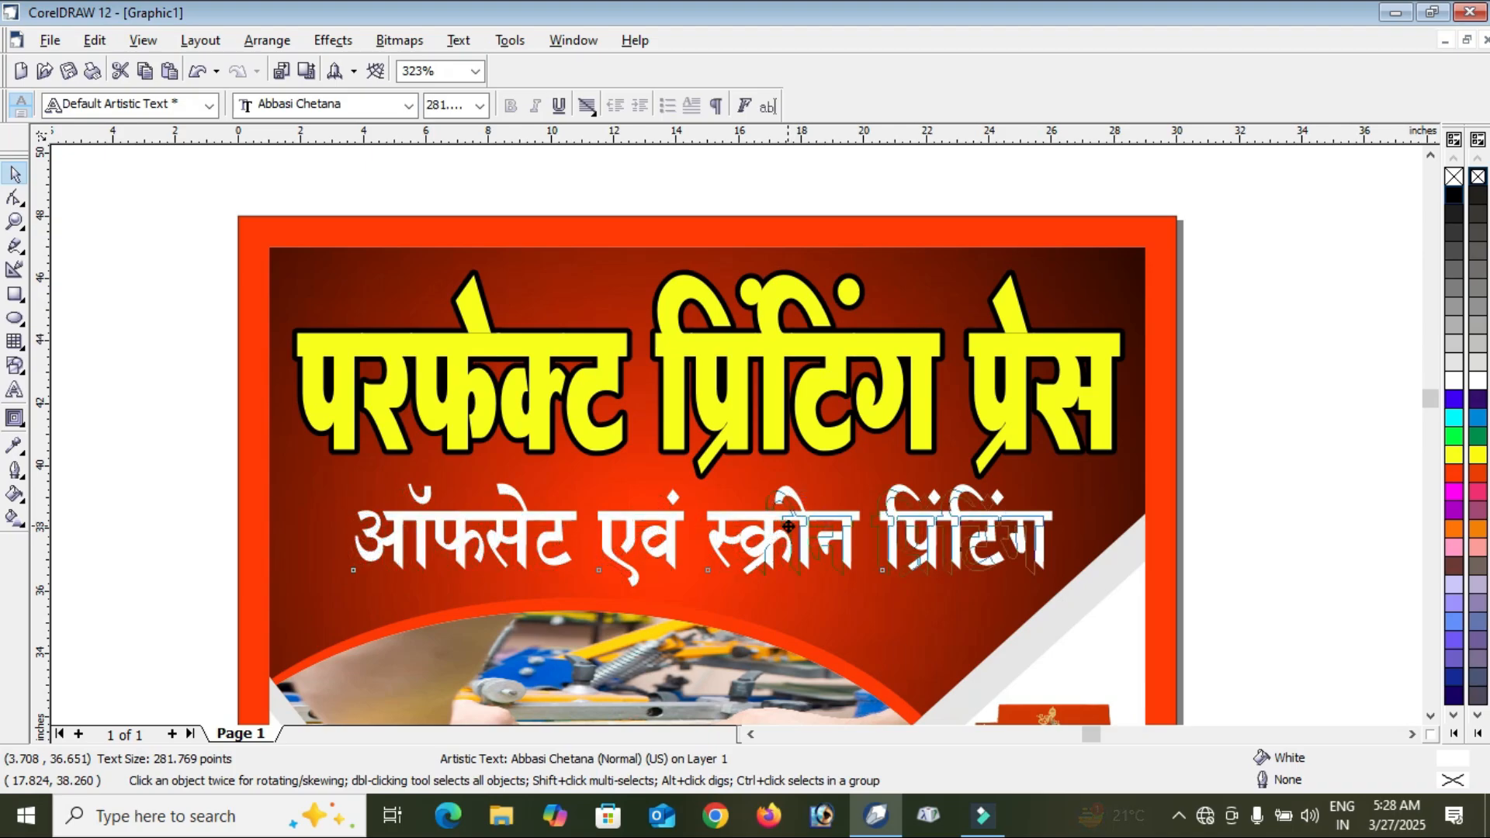
left_click(822, 371)
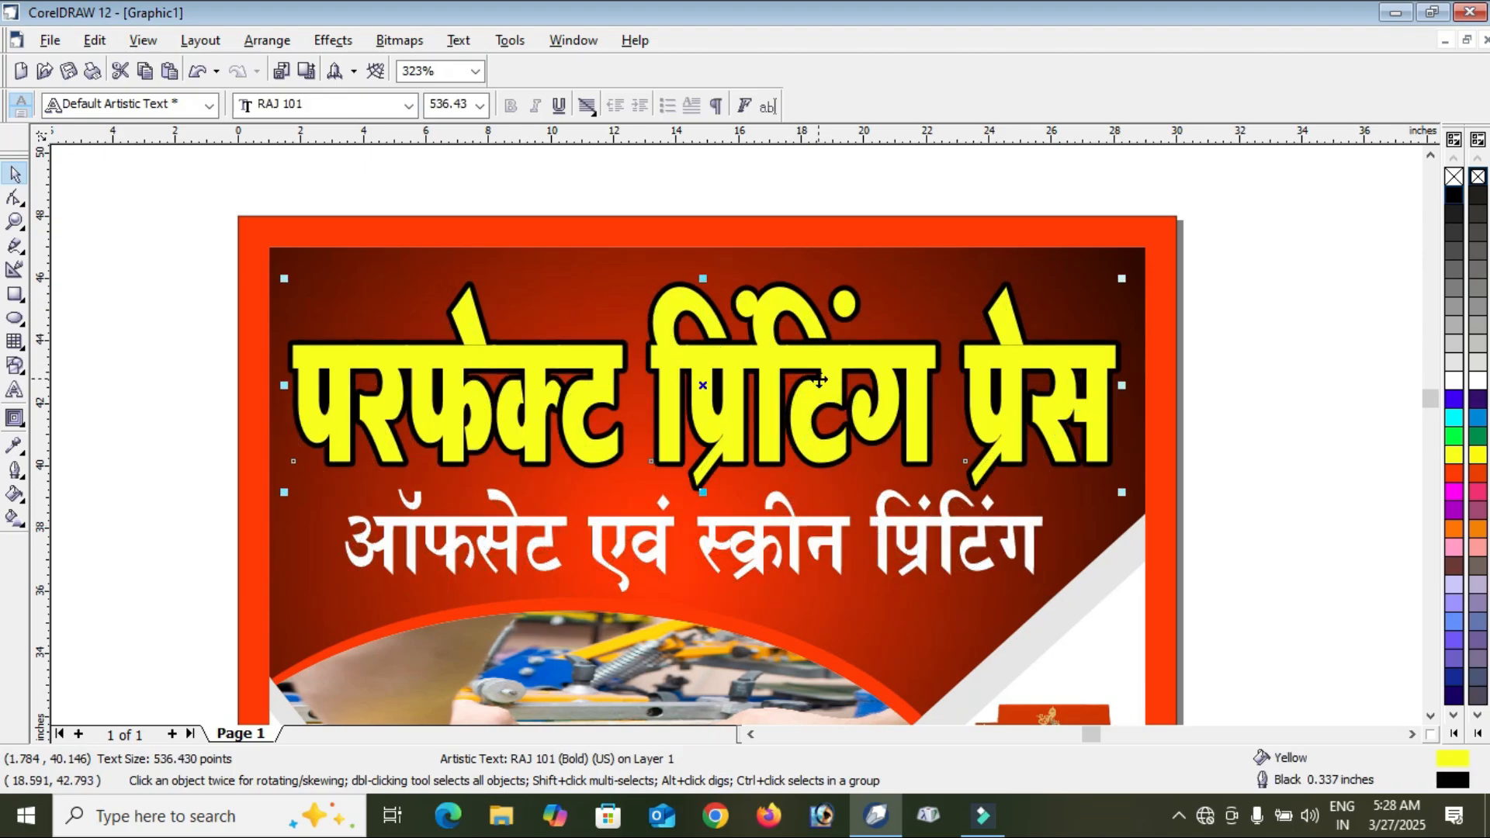
Duplicate the heading slightly above and right of the original, shift the back copy left, and colour its fill and outline red.
left_click_drag(826, 377, 828, 358)
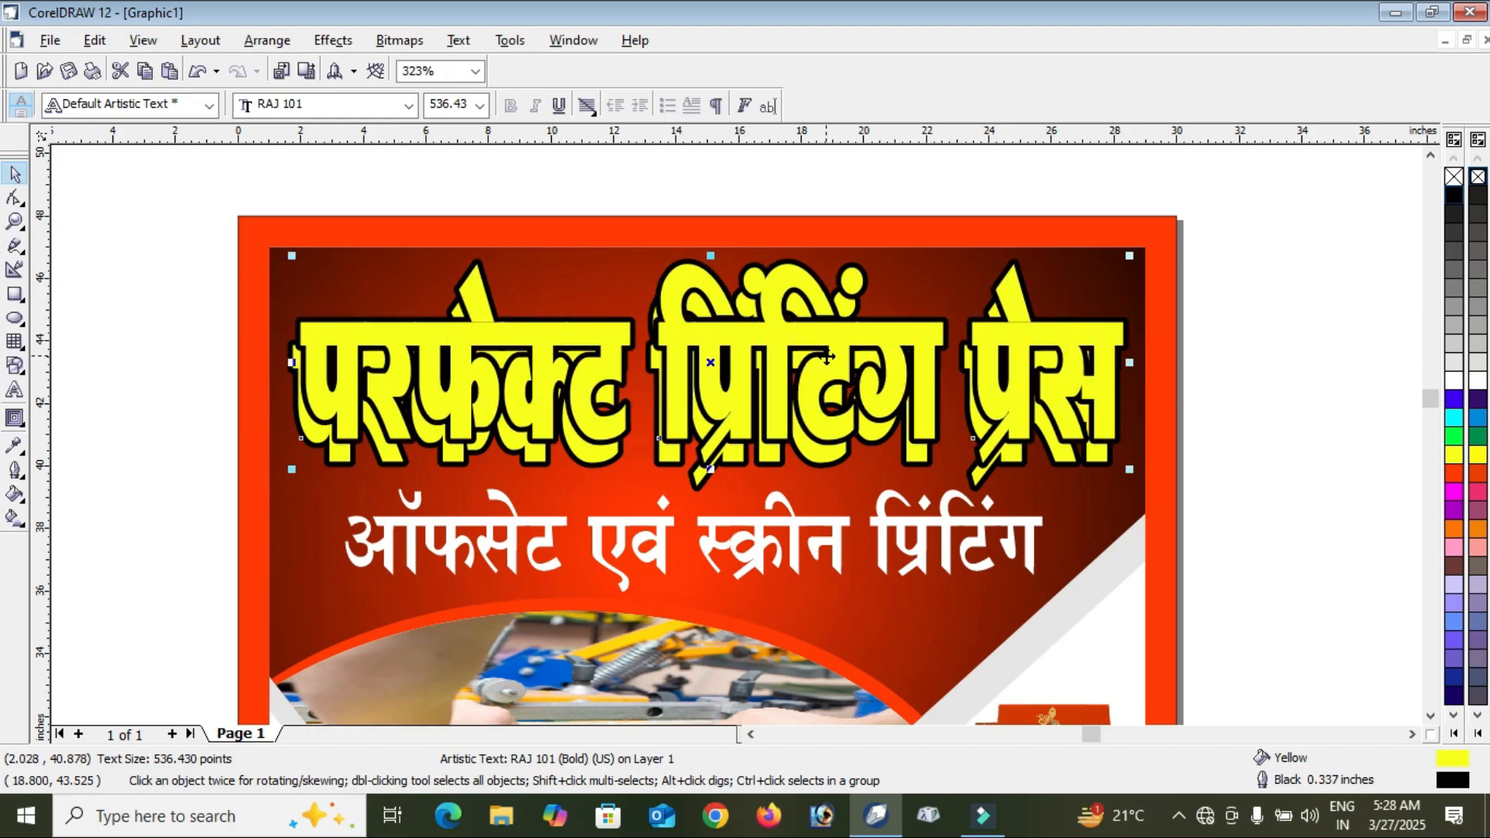
left_click(1378, 330)
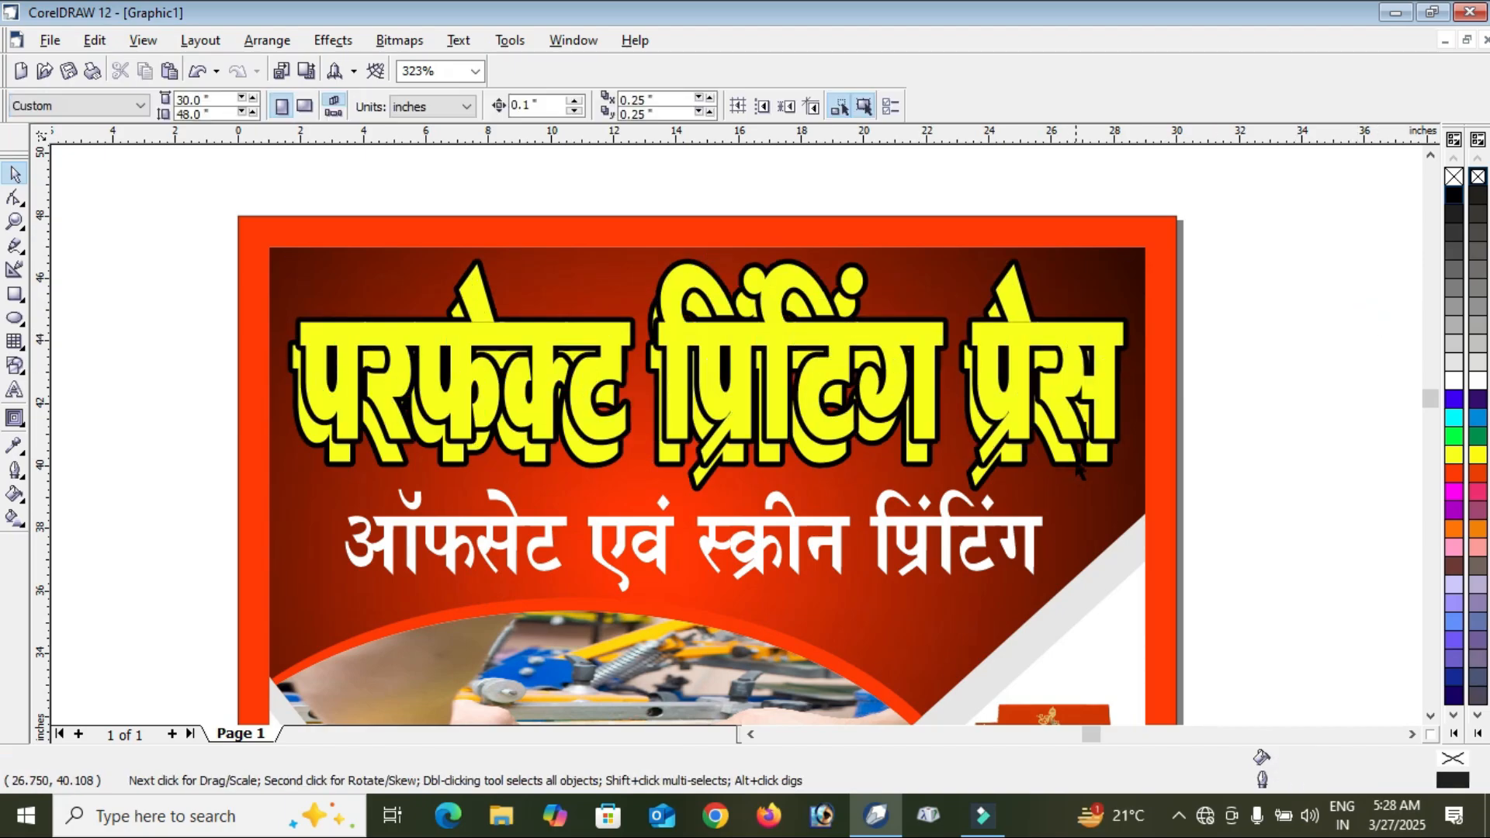
left_click(1075, 459)
left_click_drag(1087, 459, 1078, 461)
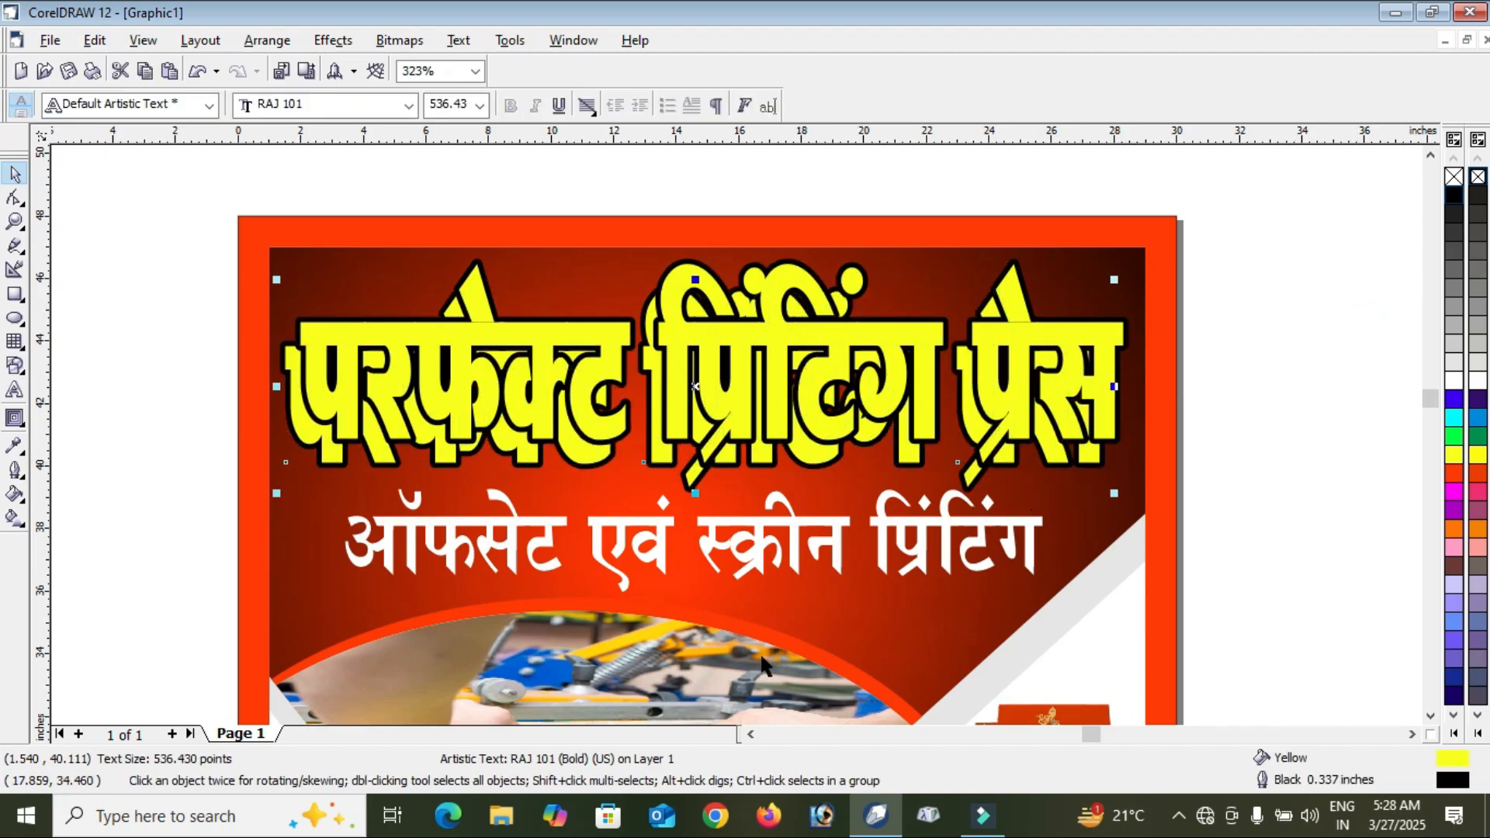
left_click(1456, 472)
left_click(1282, 291)
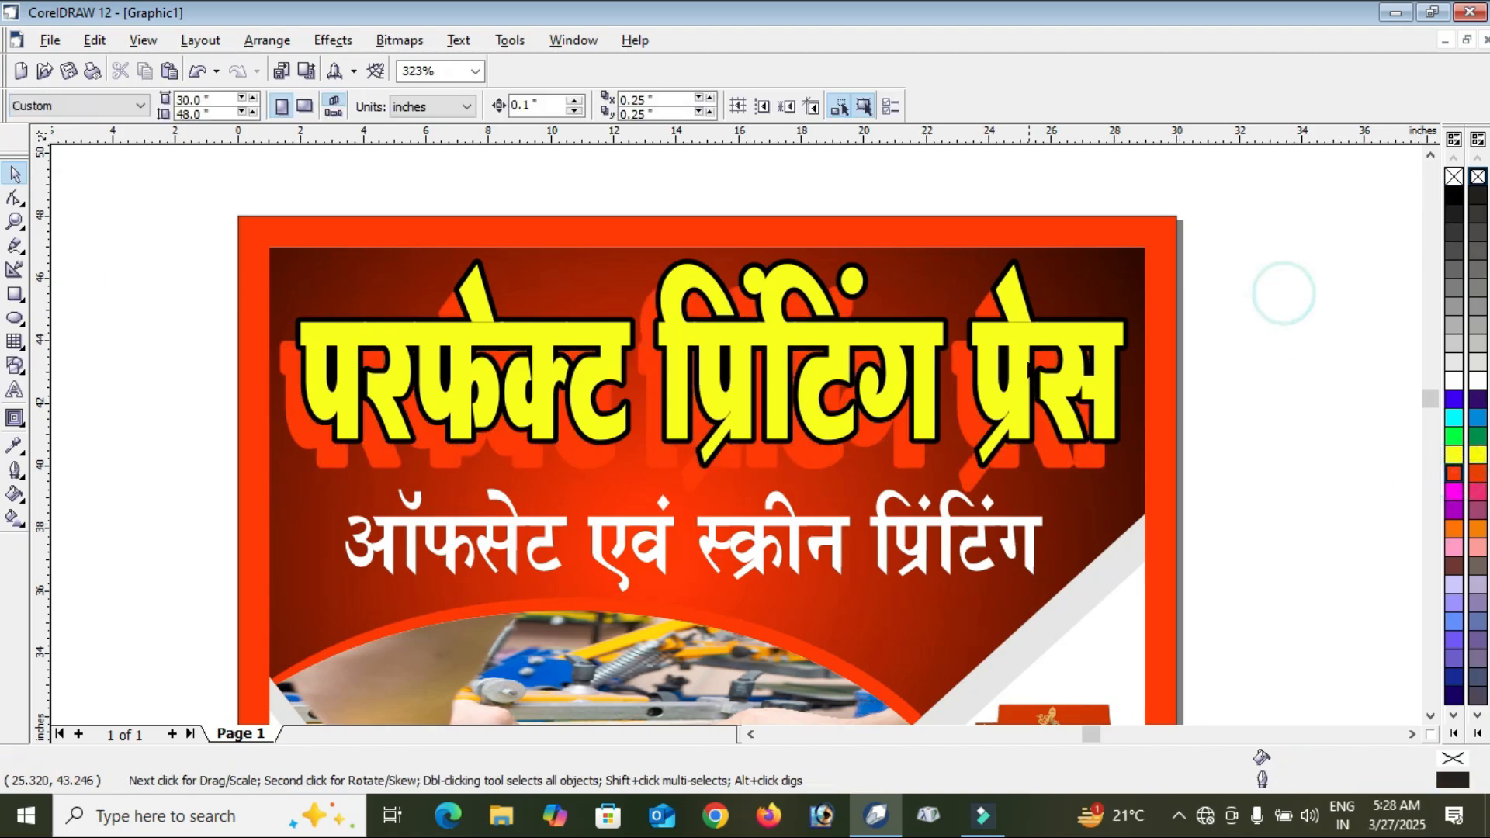
Apply a vertical linear gradient to the front heading, from yellow at the bottom through white to cyan at the top.
left_click(1021, 330)
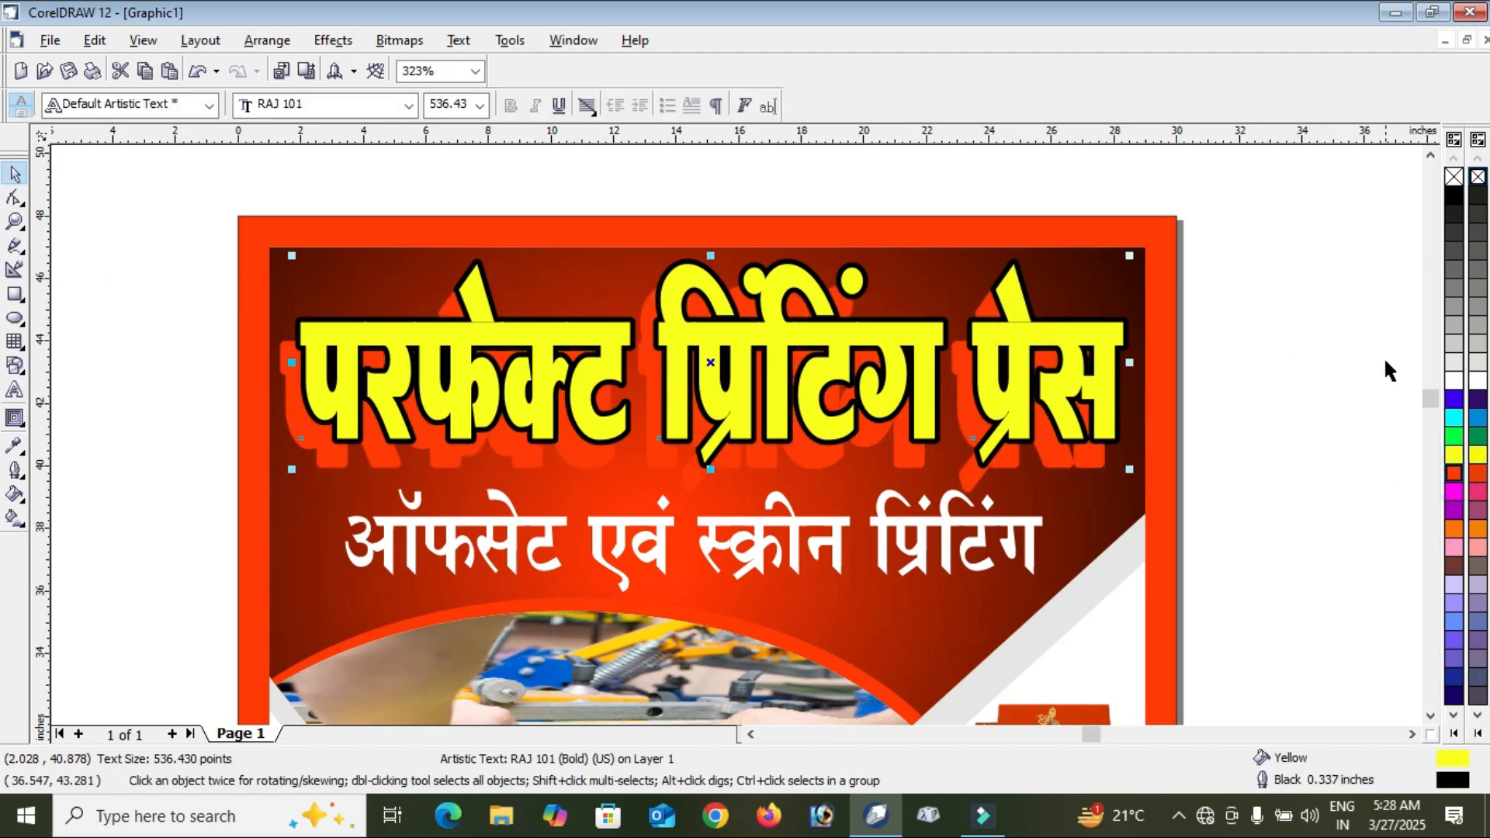
left_click(14, 519)
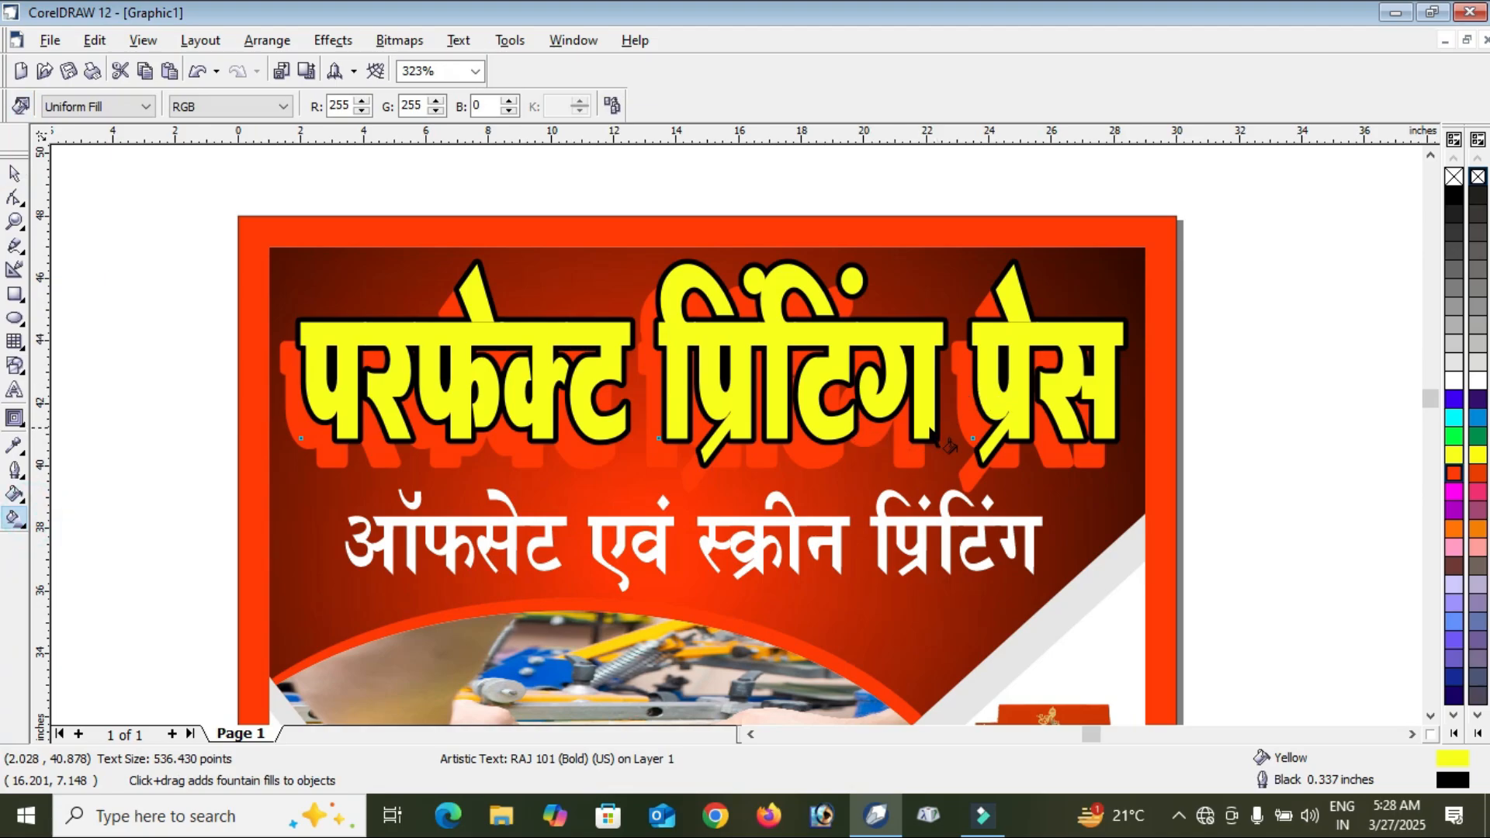
left_click_drag(926, 426, 926, 332)
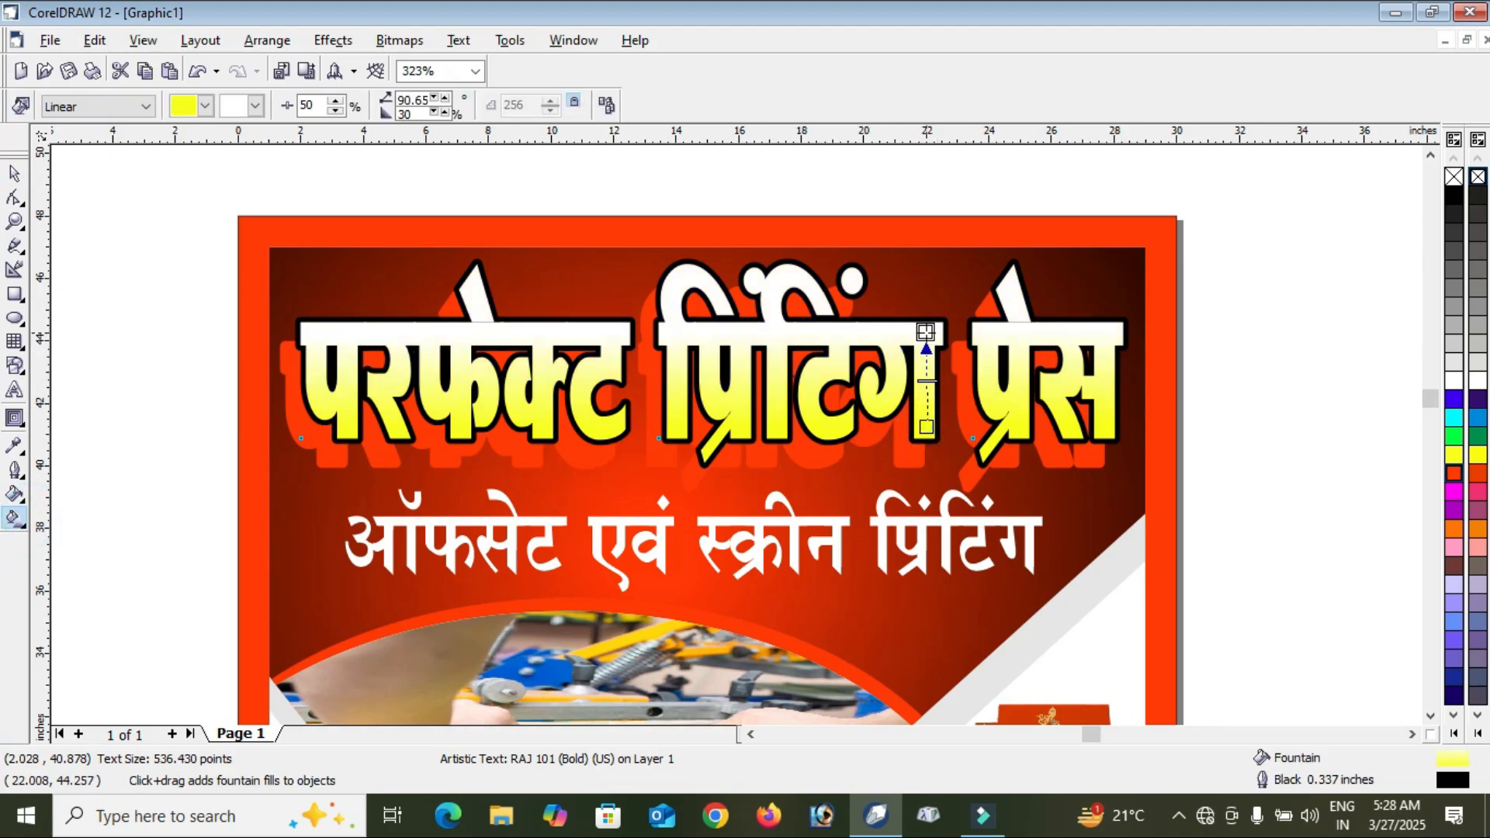
left_click(1453, 419)
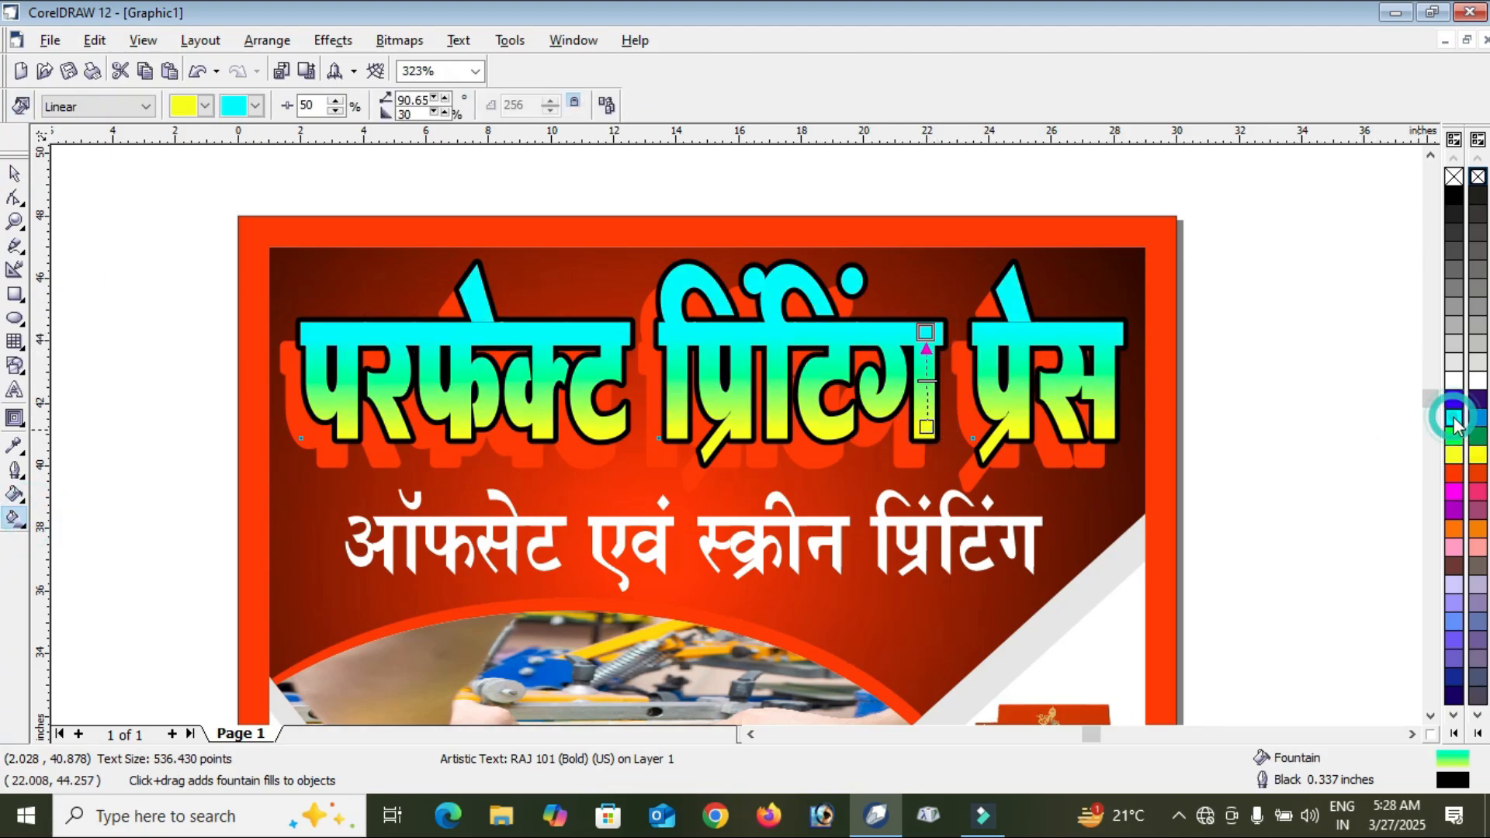
left_click(927, 374)
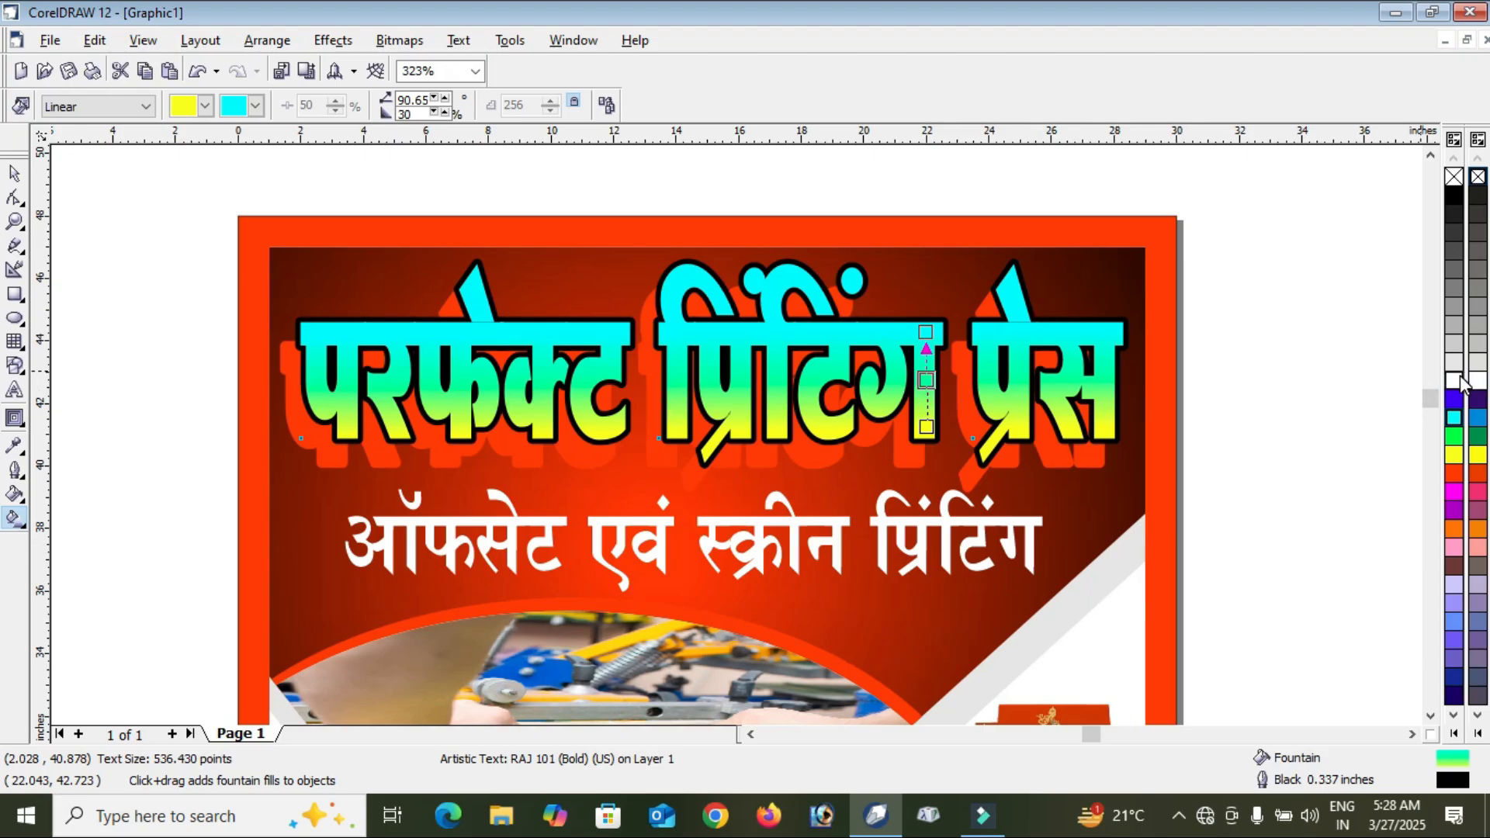
left_click_drag(1454, 380, 925, 379)
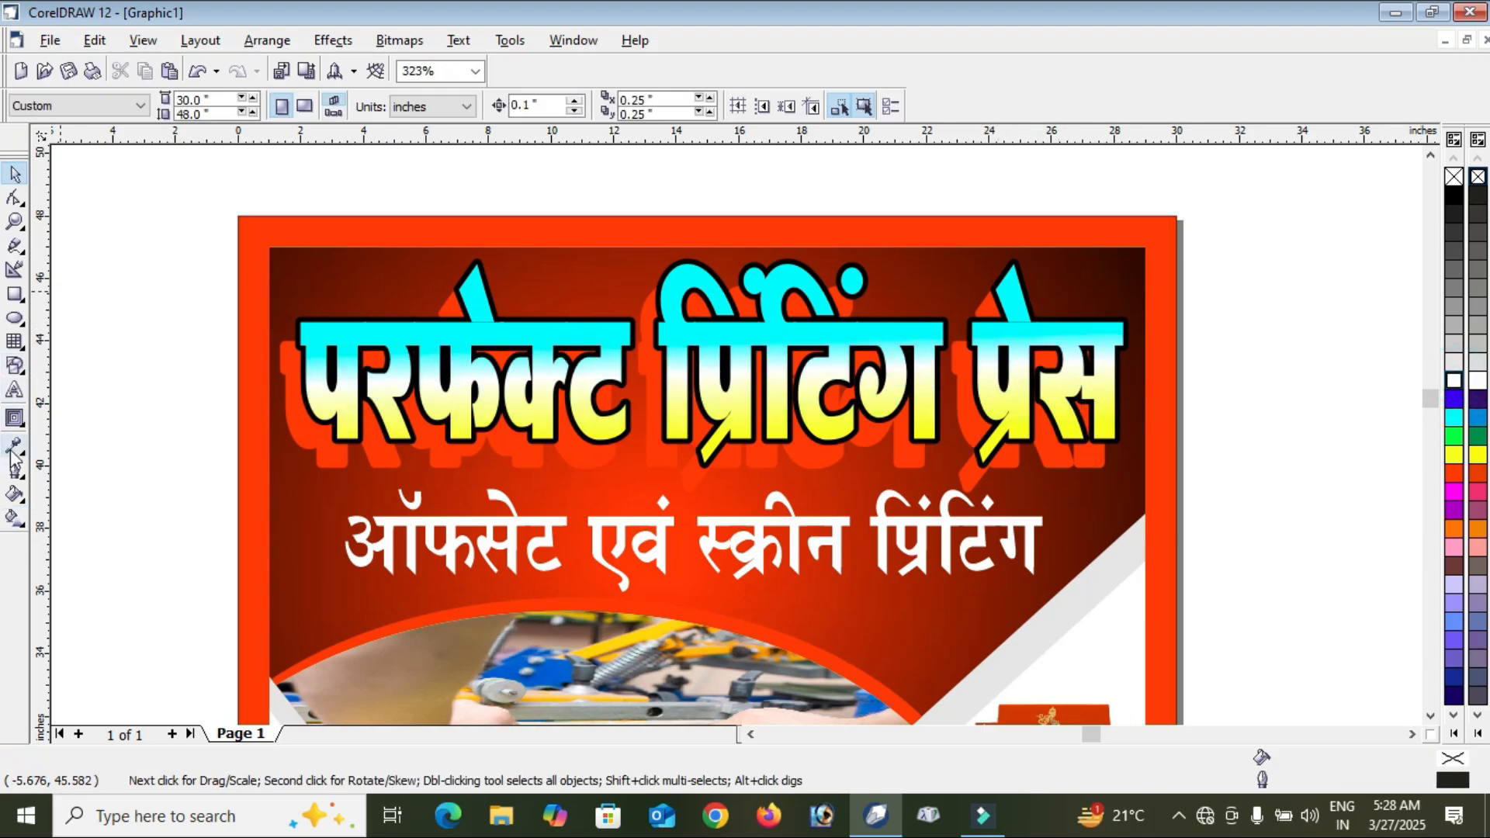
Blend the red back copy of the heading into the gradient-filled front copy with the Blend tool.
left_click(24, 424)
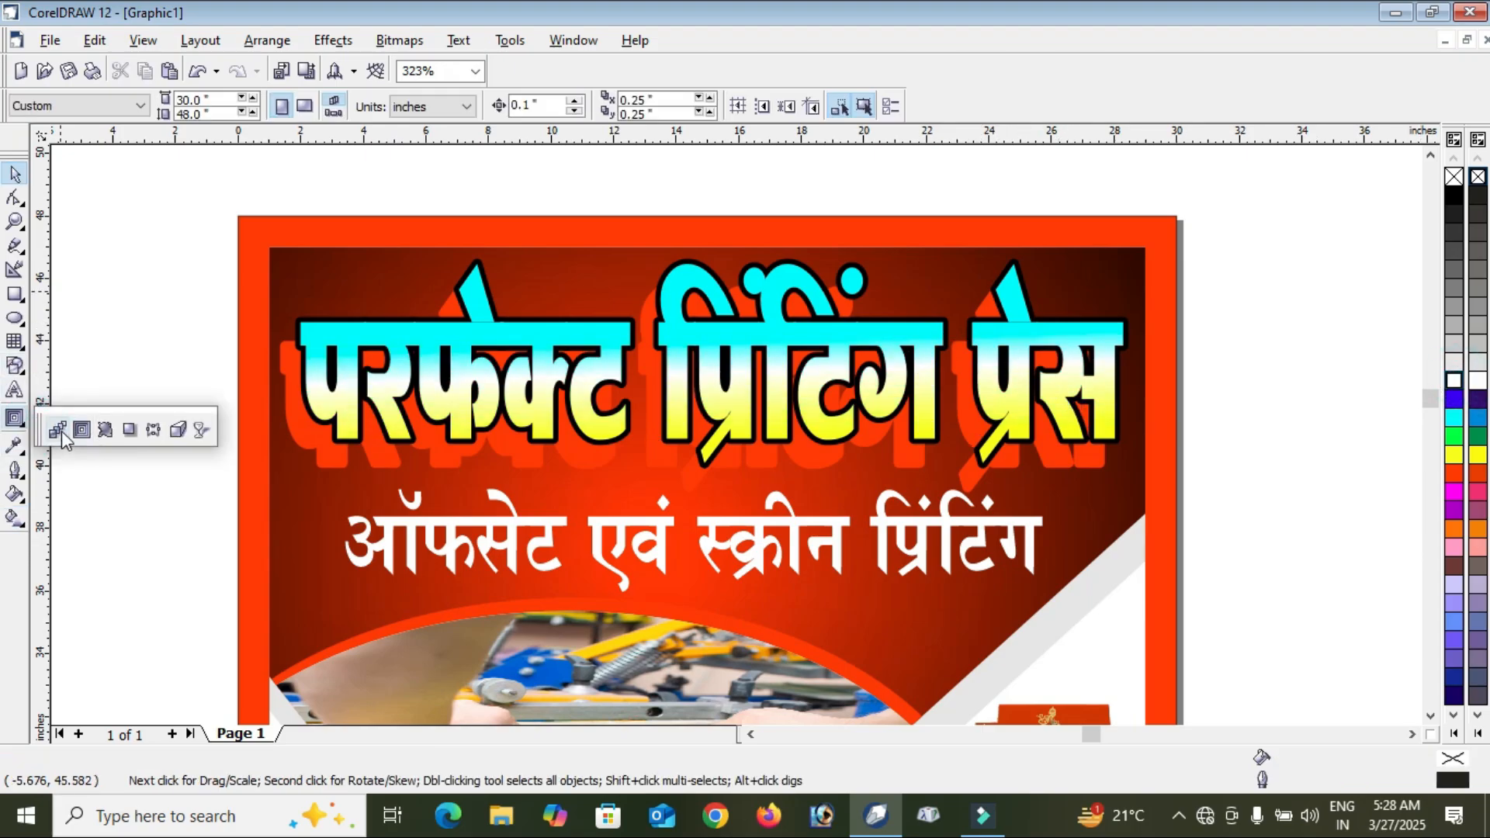
left_click(61, 431)
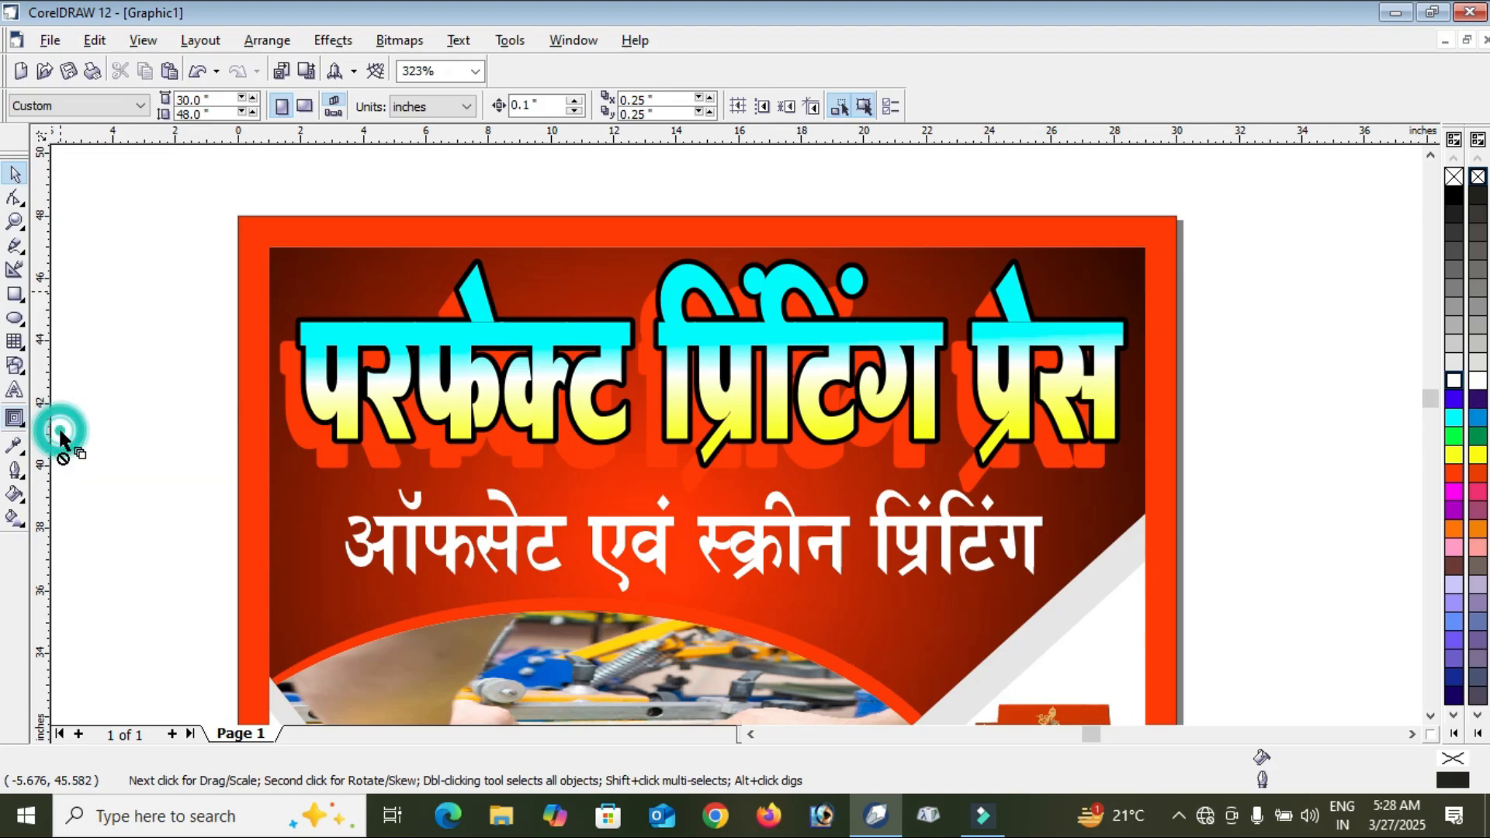
left_click_drag(809, 460, 812, 428)
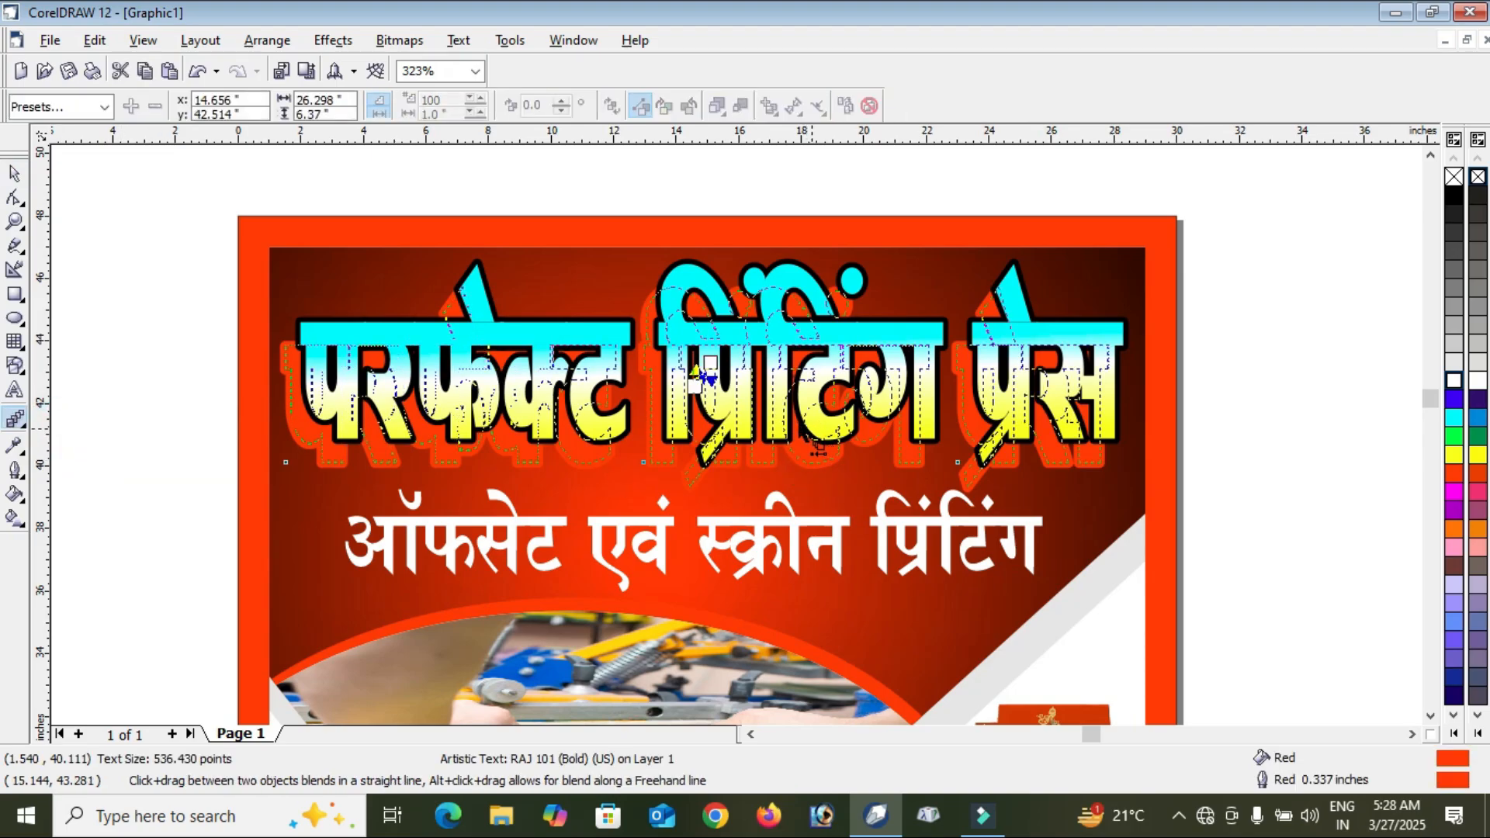